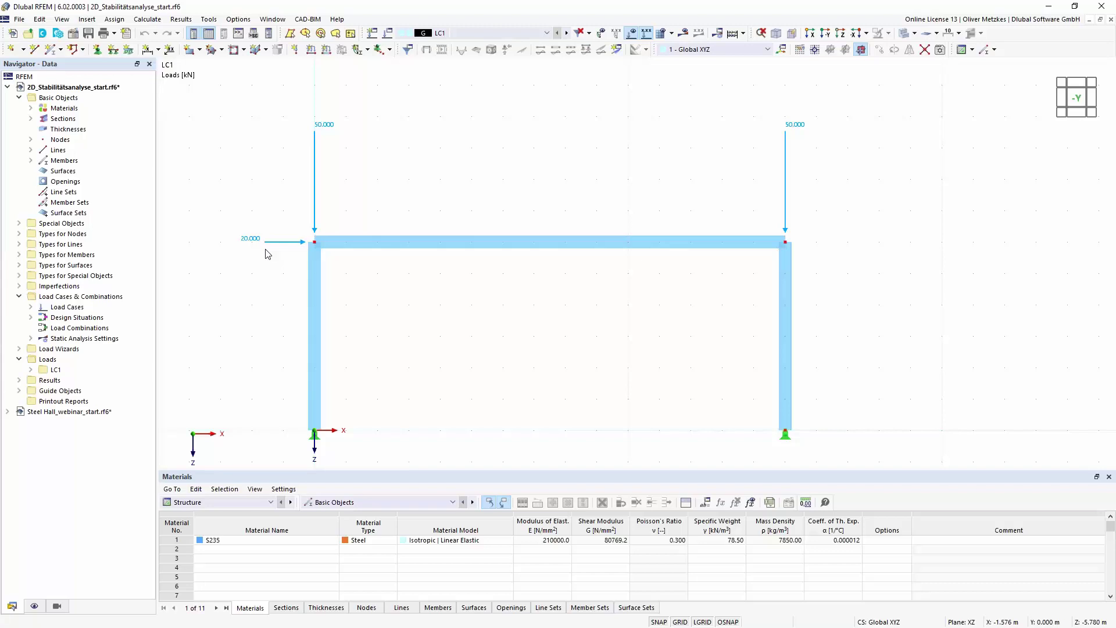
Step: Activate the Structure Stability add-on in the model's base data, keeping the 2D XZ Plane Stress model type
left_click(74, 35)
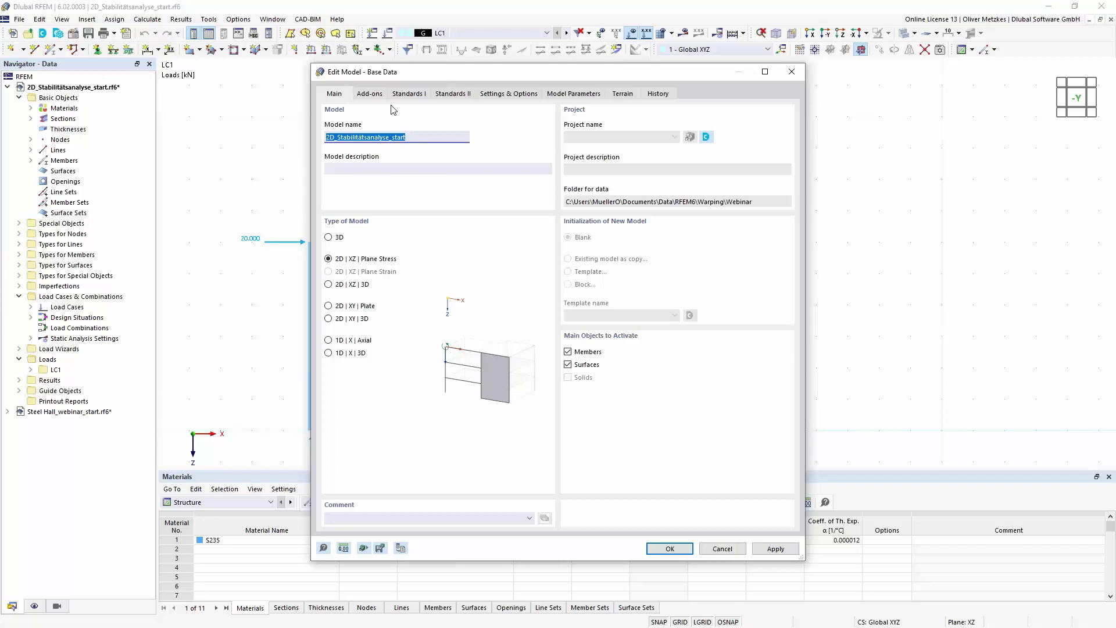
left_click(377, 99)
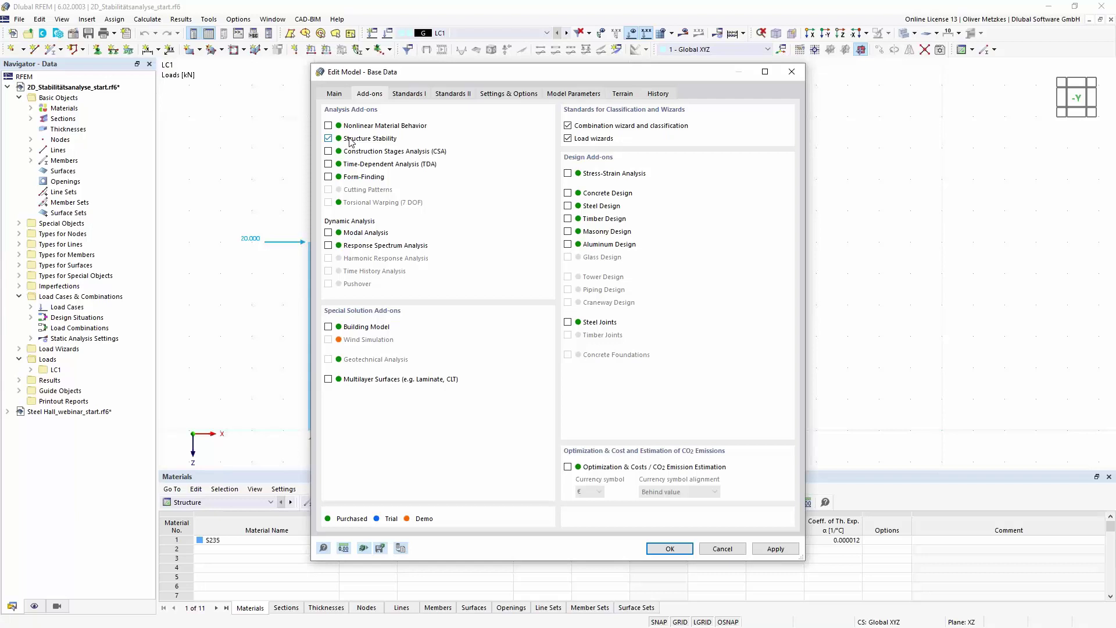
left_click(340, 94)
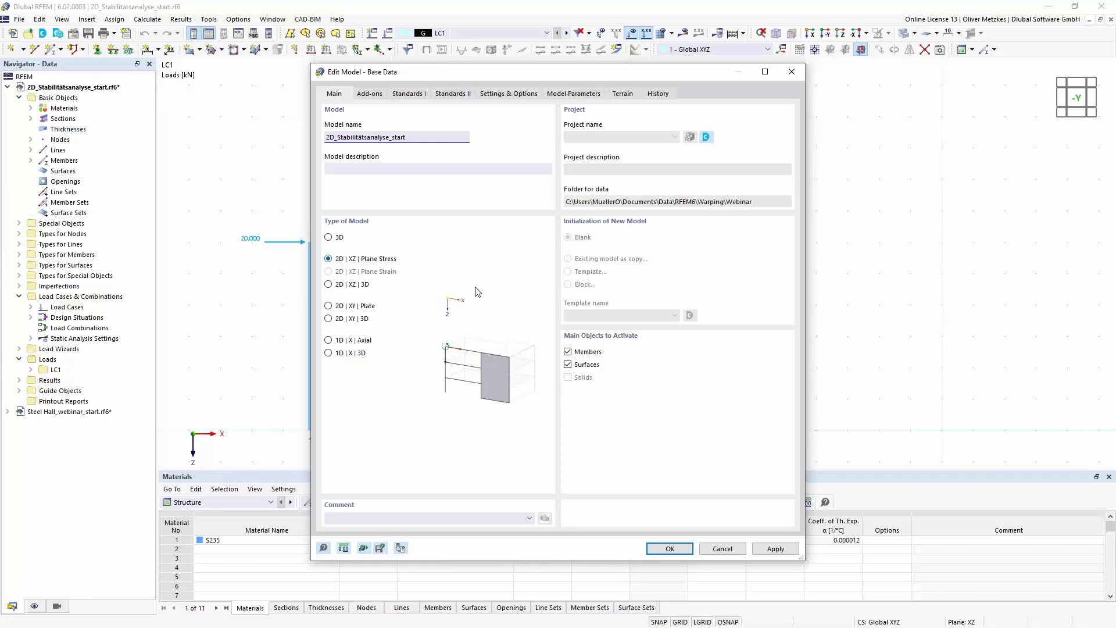
left_click(670, 548)
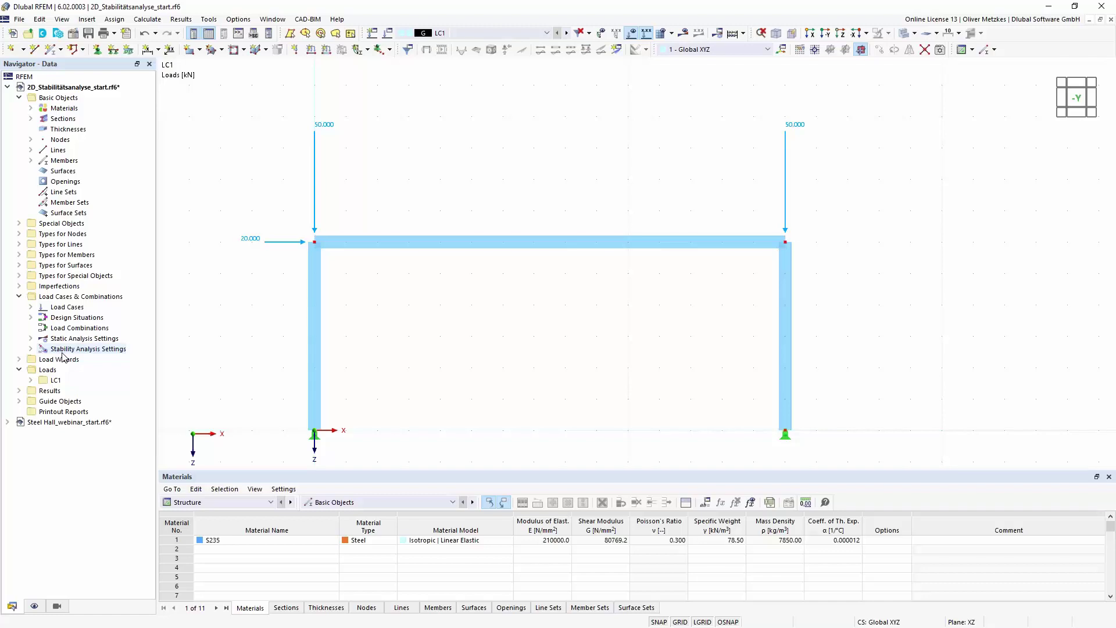
Step: Edit stability analysis settings ST1 and choose Eigenvalue method (linear) as the stability analysis type
left_click(30, 348)
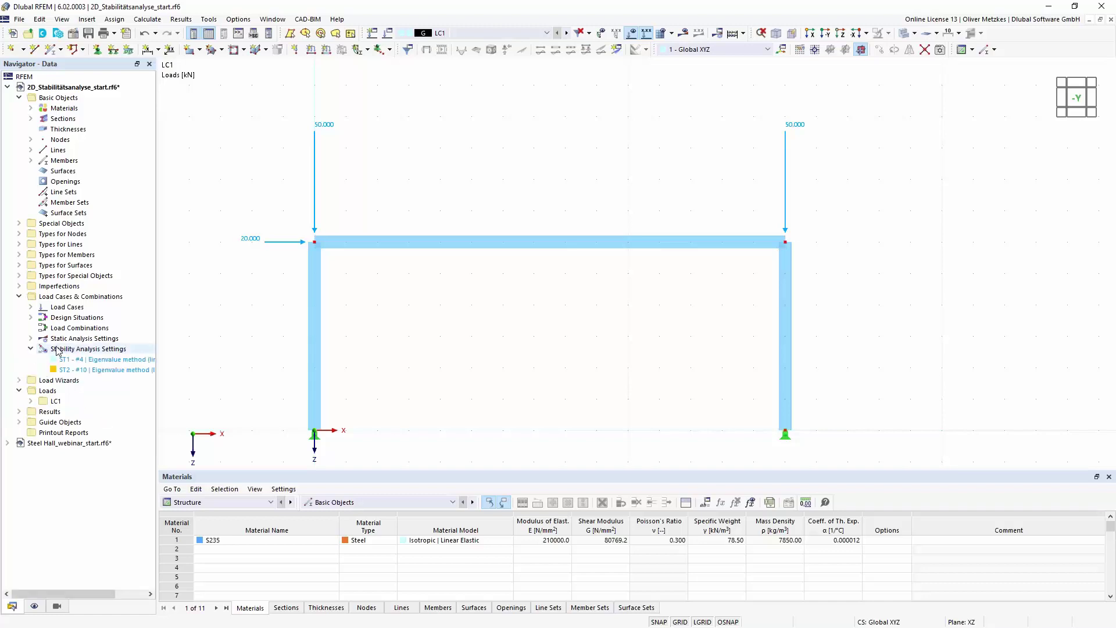
double_click(98, 360)
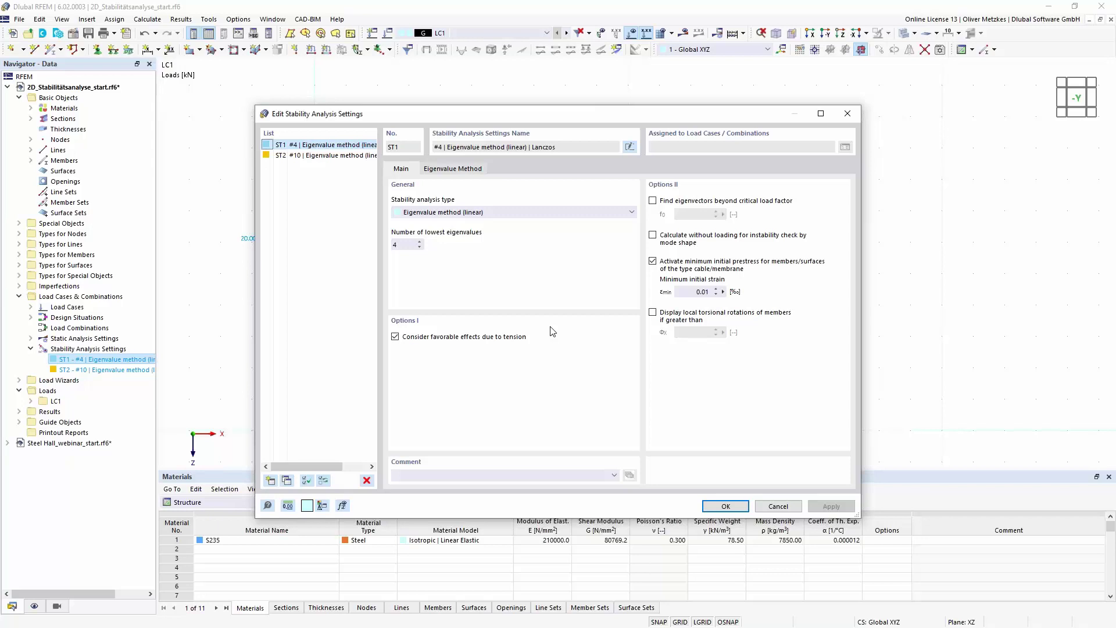
left_click(509, 212)
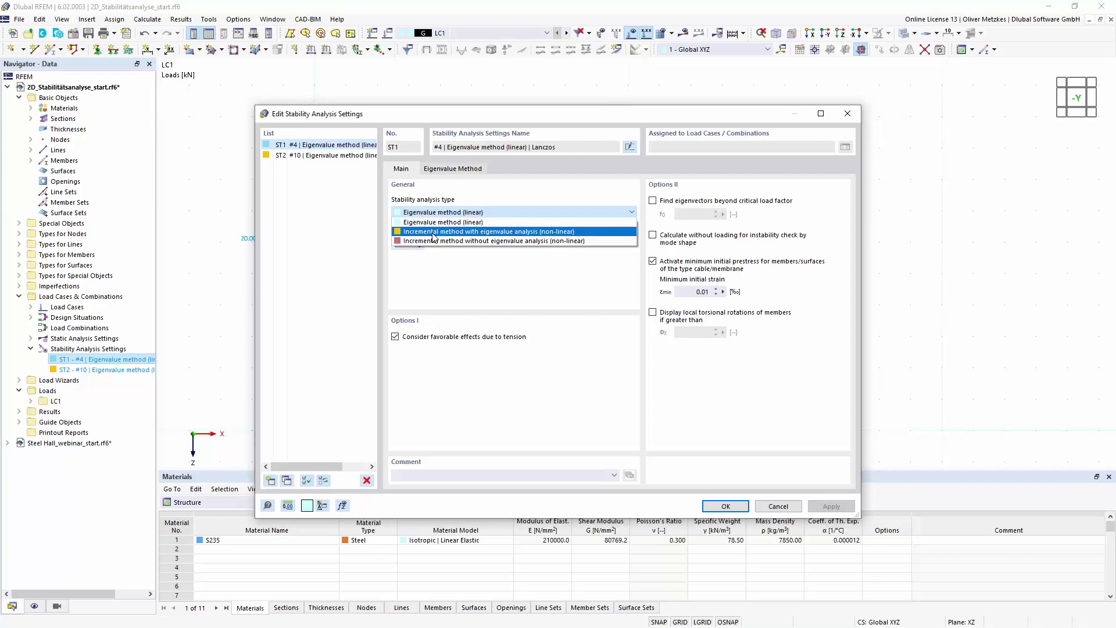
left_click(528, 223)
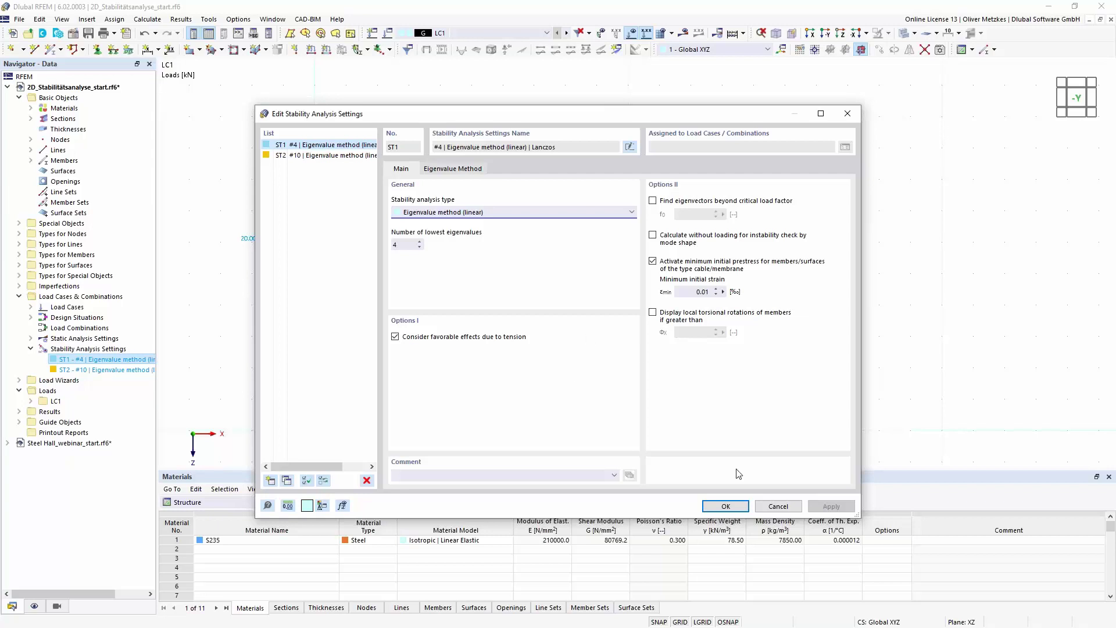
left_click(735, 510)
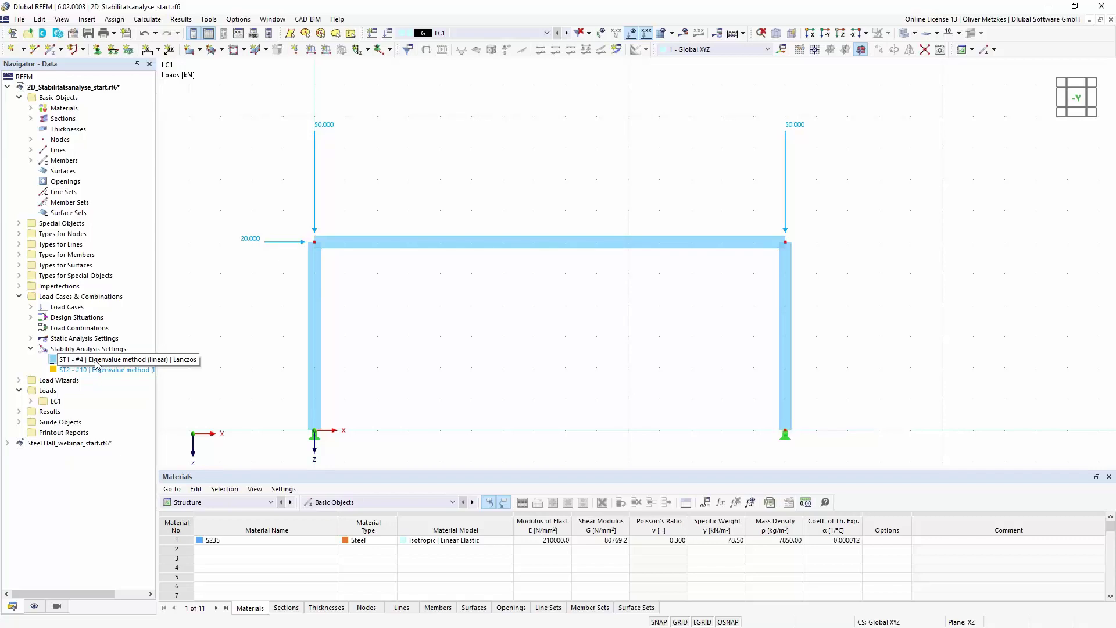
Step: Enable the critical load calculation for load case LC1 with stability settings ST1 and run the calculation
left_click(390, 36)
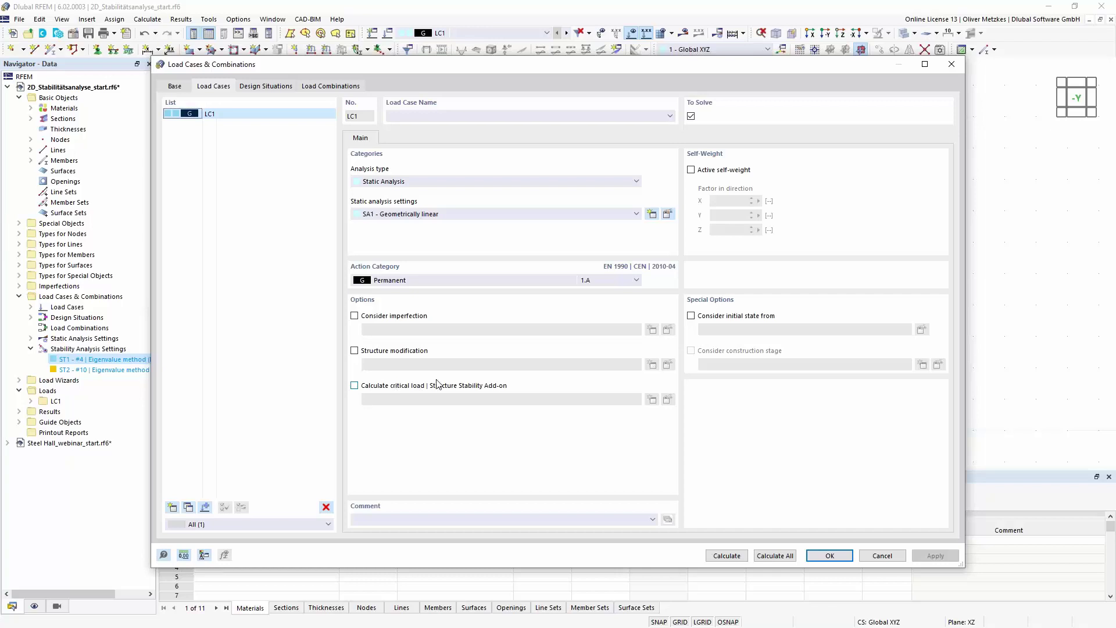
left_click(354, 385)
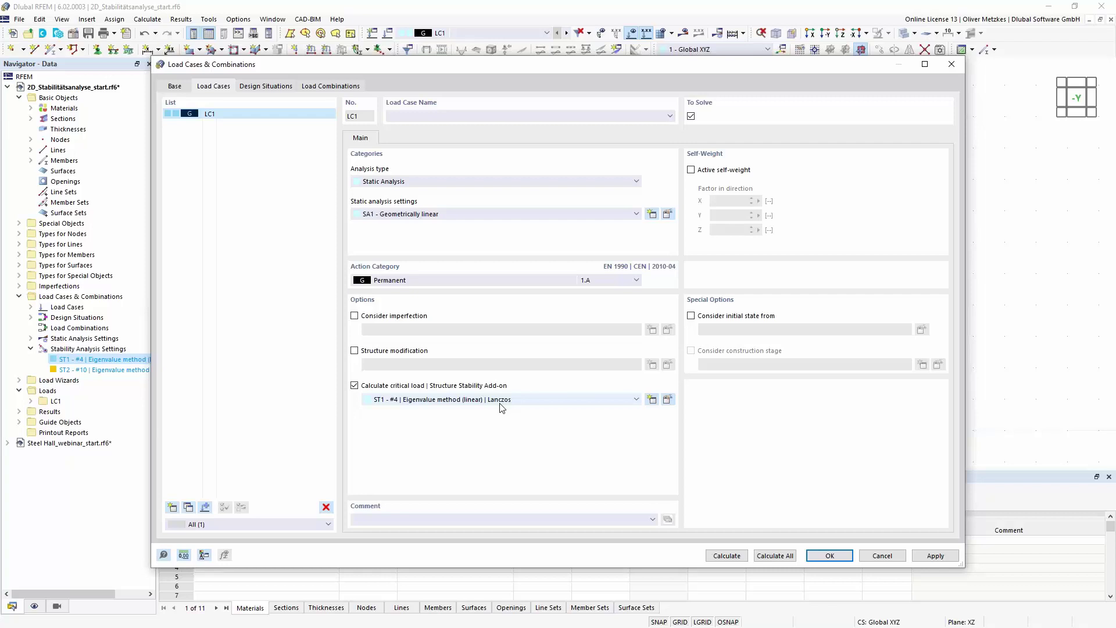
left_click(499, 403)
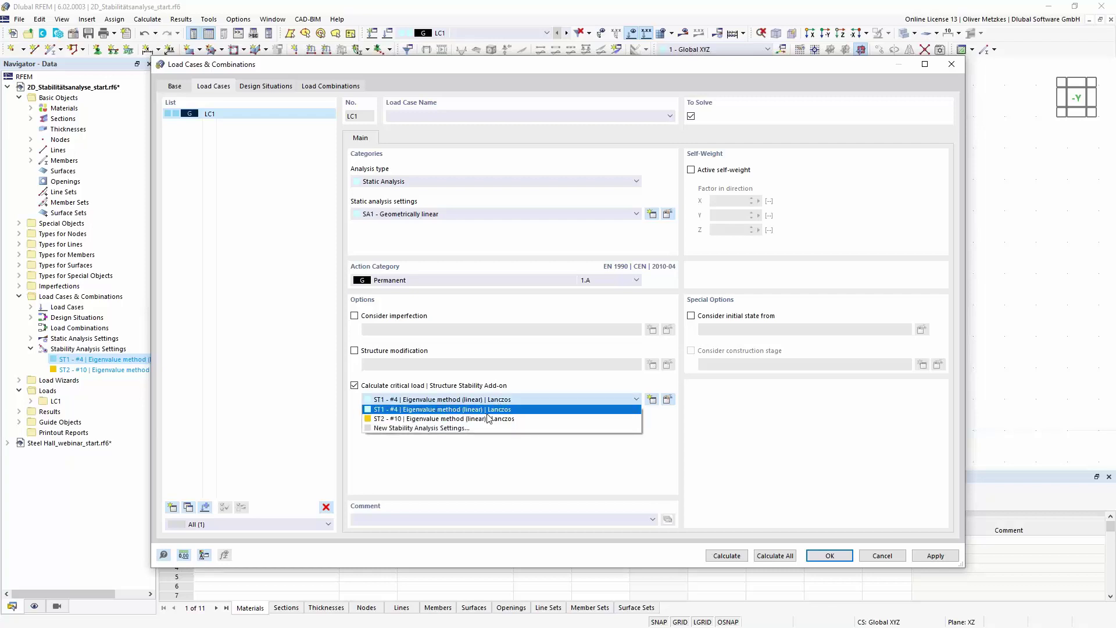
left_click(489, 414)
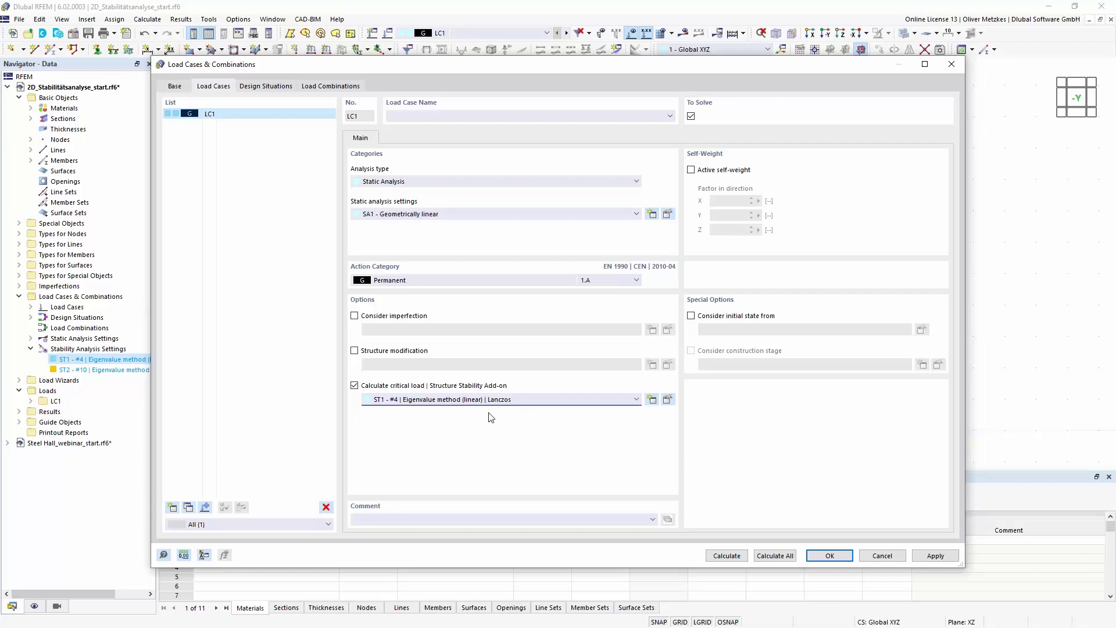
left_click(726, 555)
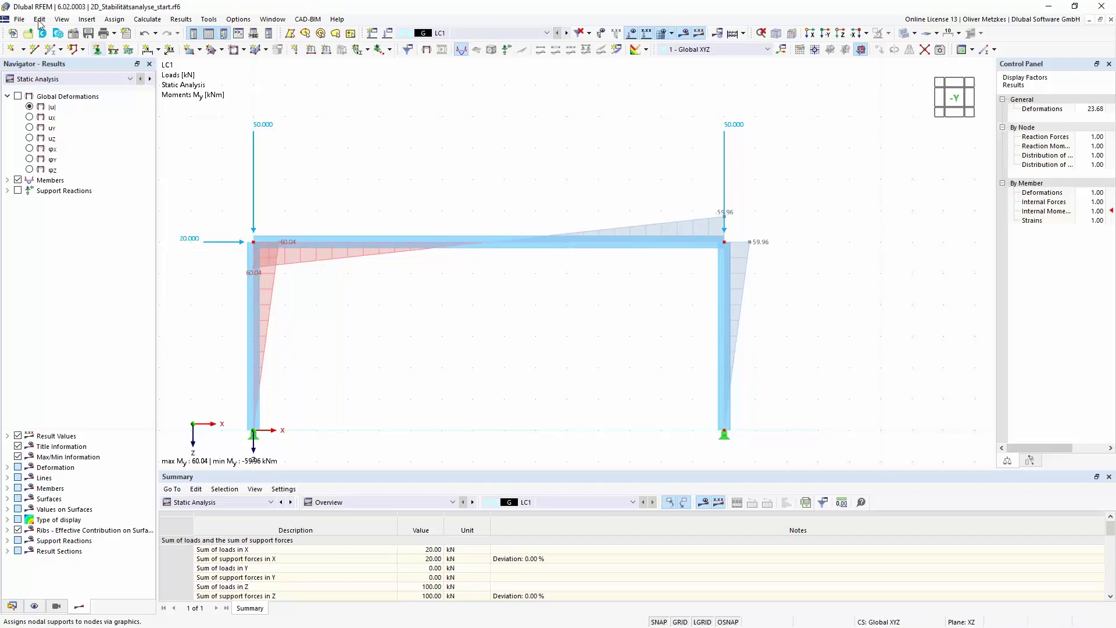
Step: Switch the displayed results from Static Analysis to Stability Analysis
left_click(106, 82)
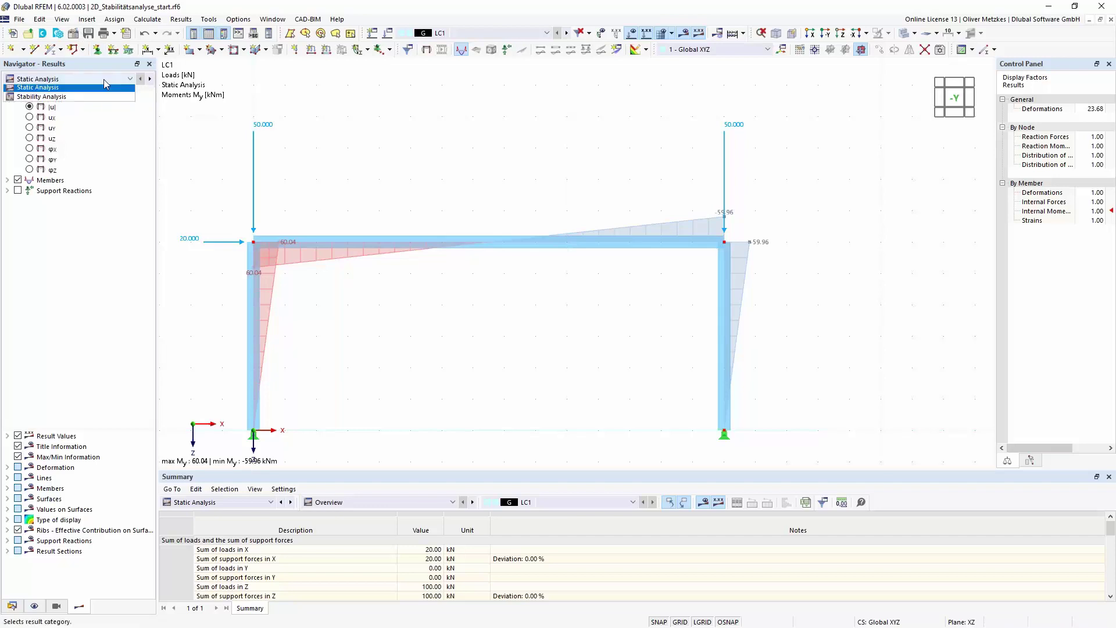
left_click(78, 98)
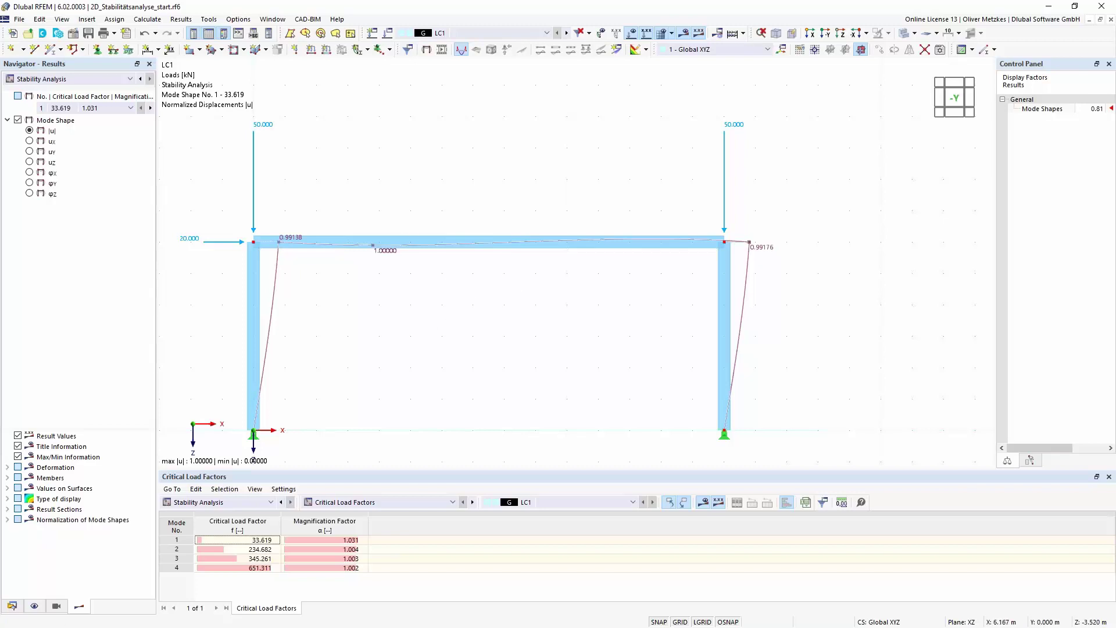
middle_click_drag(448, 320, 575, 279)
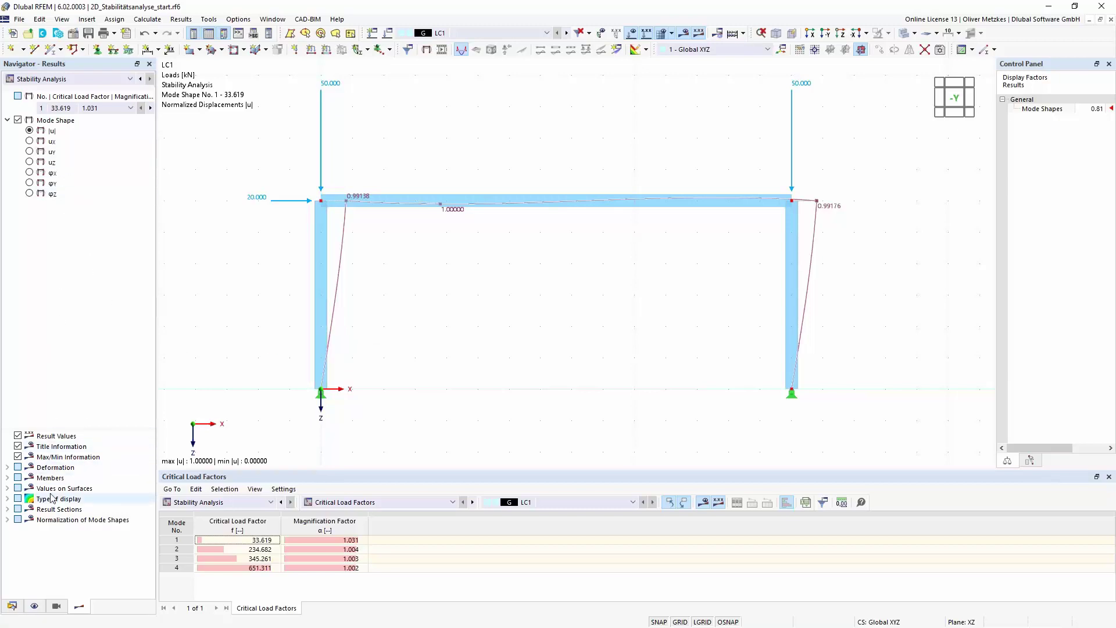
Step: Set the deformation display of the members to Section Colored for the mode shape
left_click(7, 468)
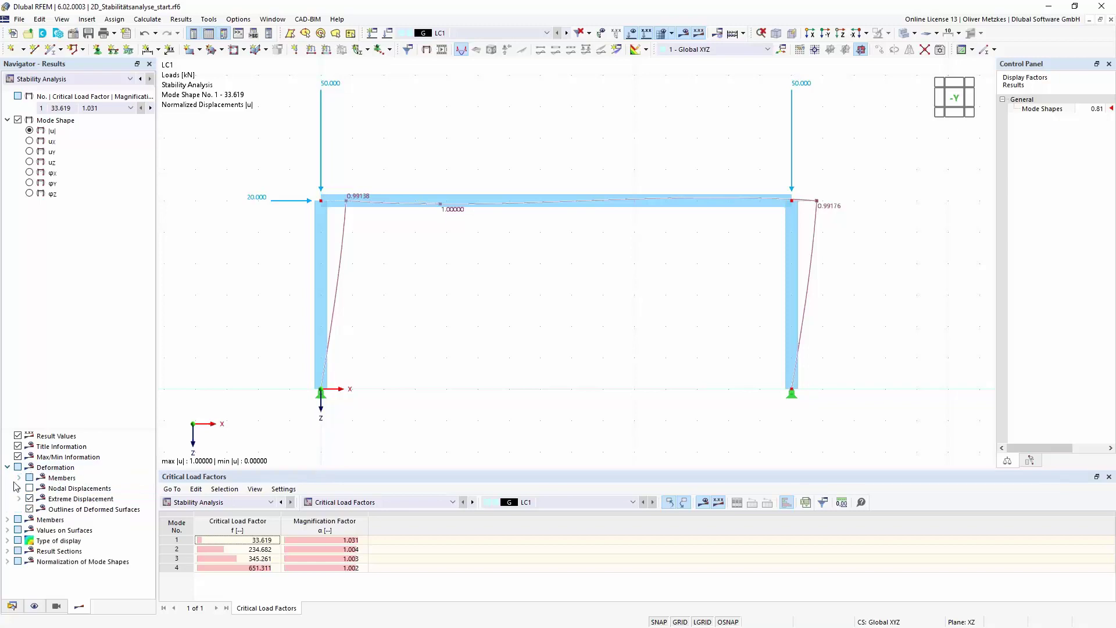
left_click(19, 477)
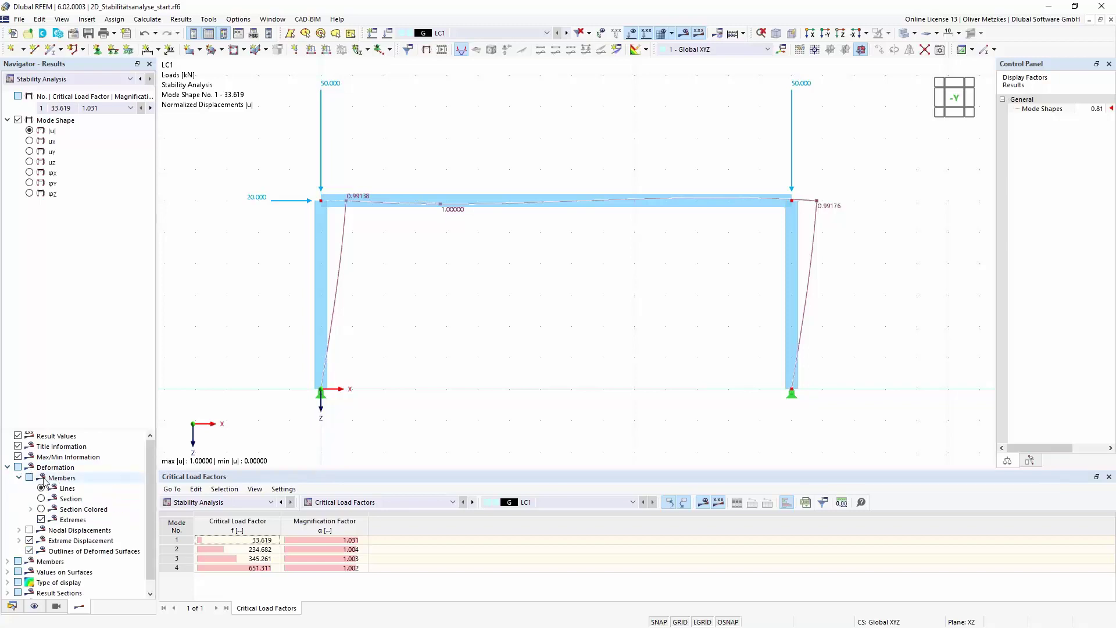
left_click(42, 509)
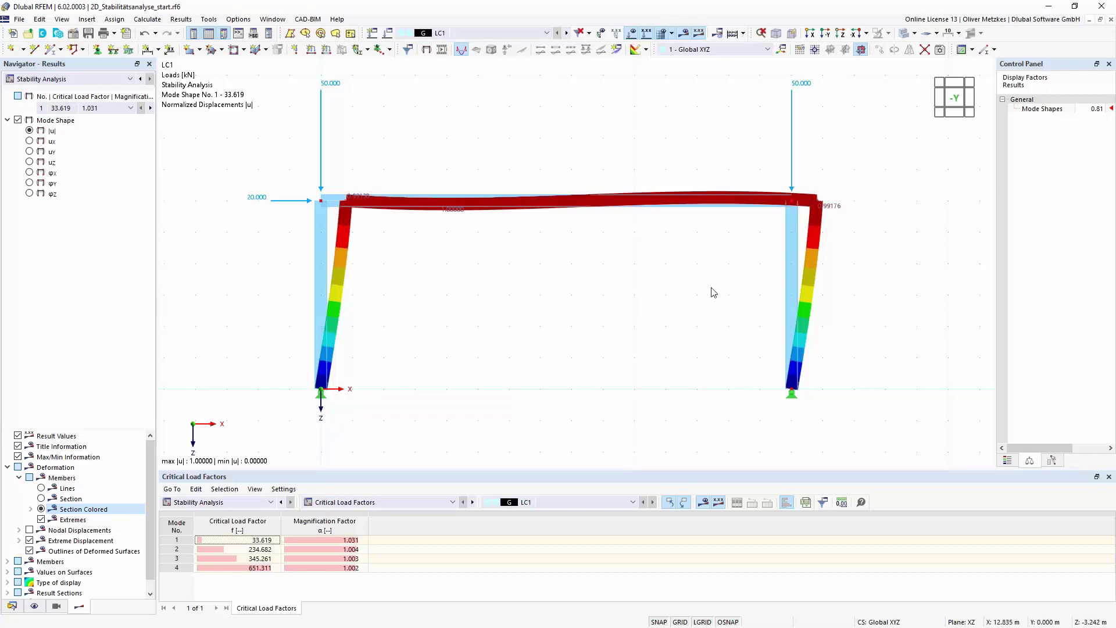
Step: Examine the frame's first mode shape in perspective together with its critical load factor
middle_click_drag(665, 291, 451, 286)
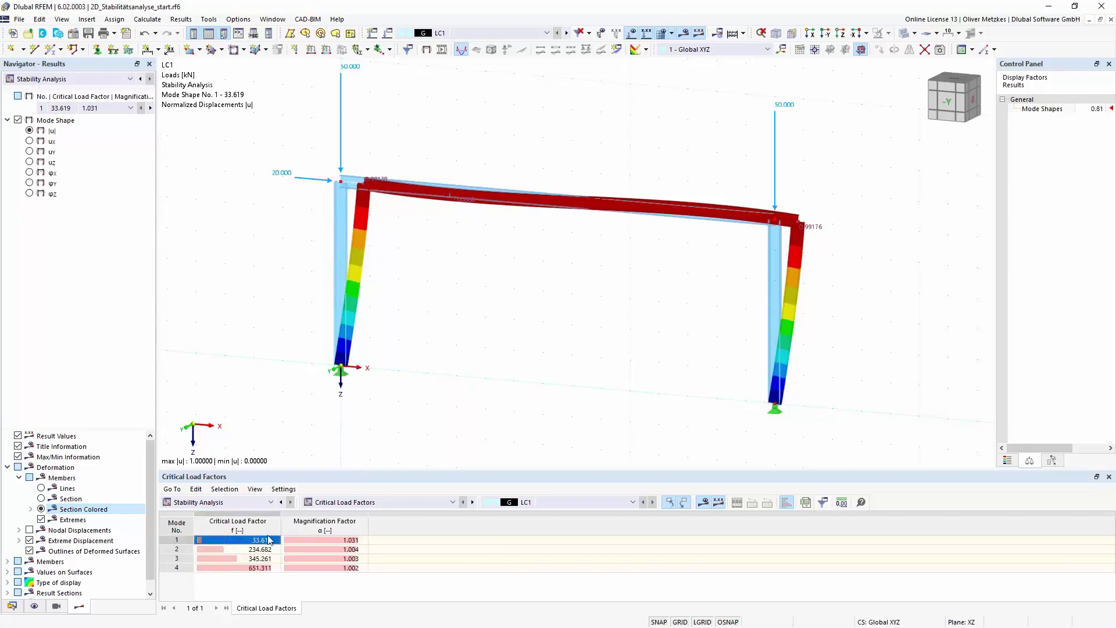
left_click(216, 539)
middle_click_drag(448, 299, 420, 326)
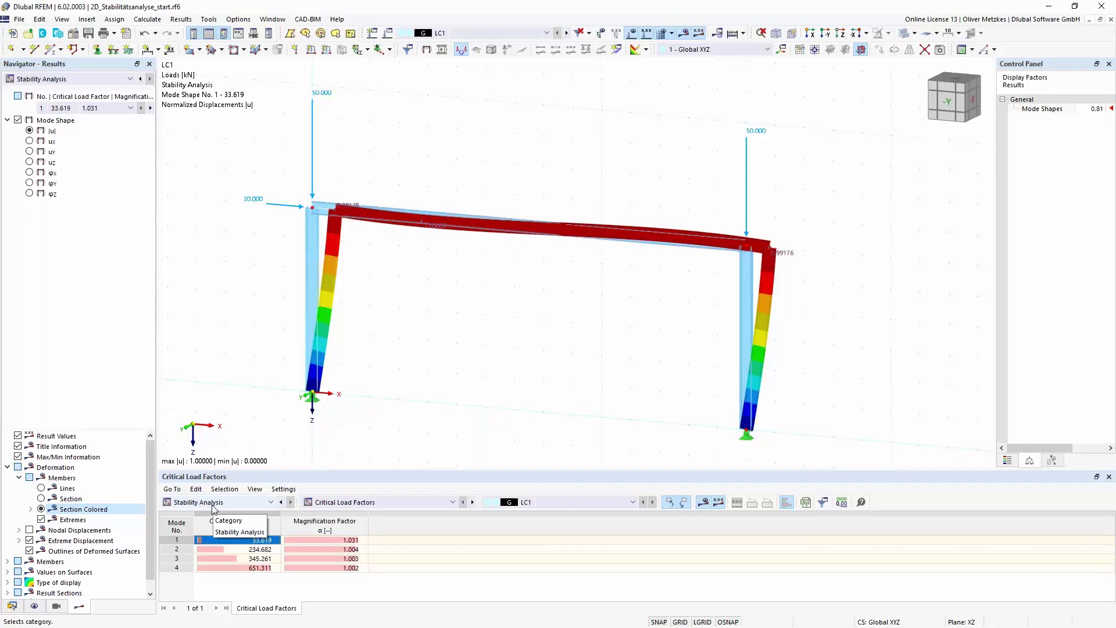
scroll(509, 403, "down", 1)
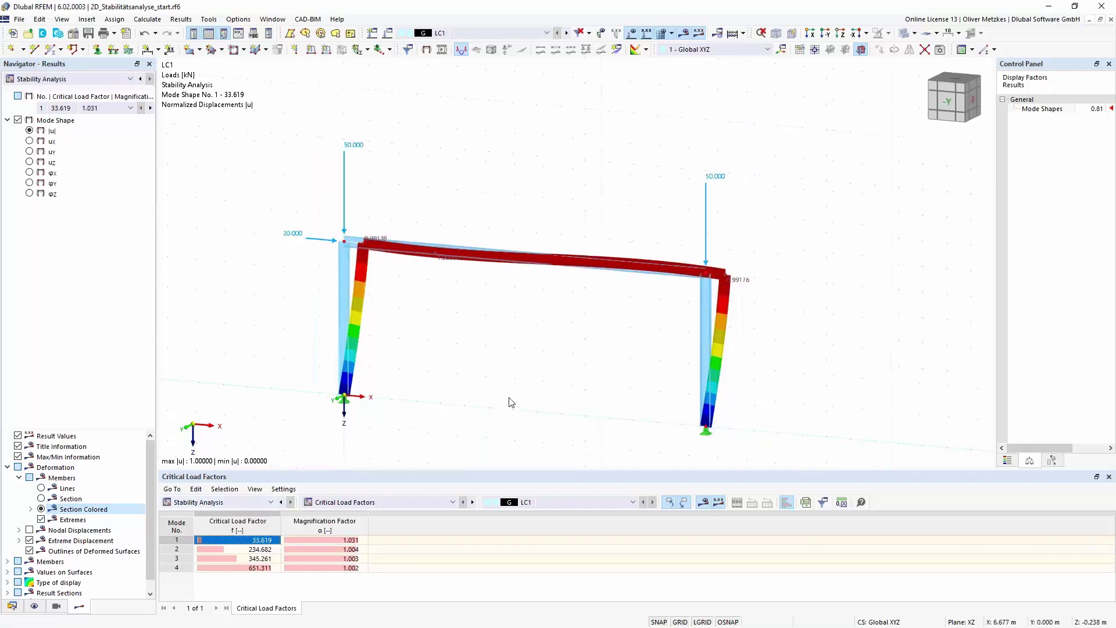
middle_click_drag(503, 357, 448, 247)
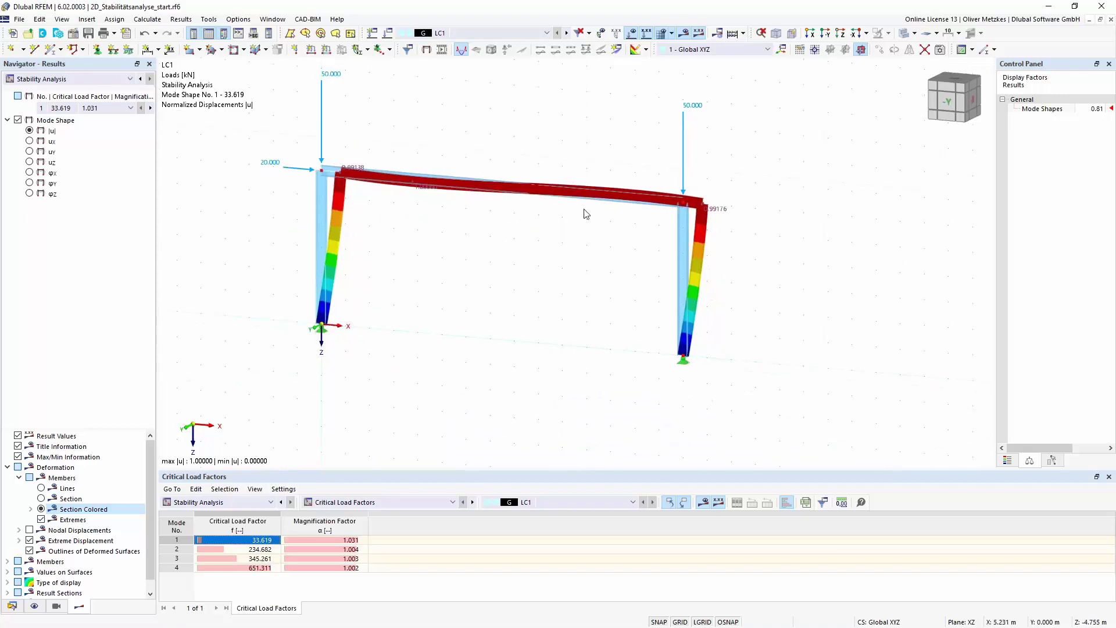
Step: Change the type of model to 3D in the base data
middle_click_drag(600, 254, 458, 295, "ctrl")
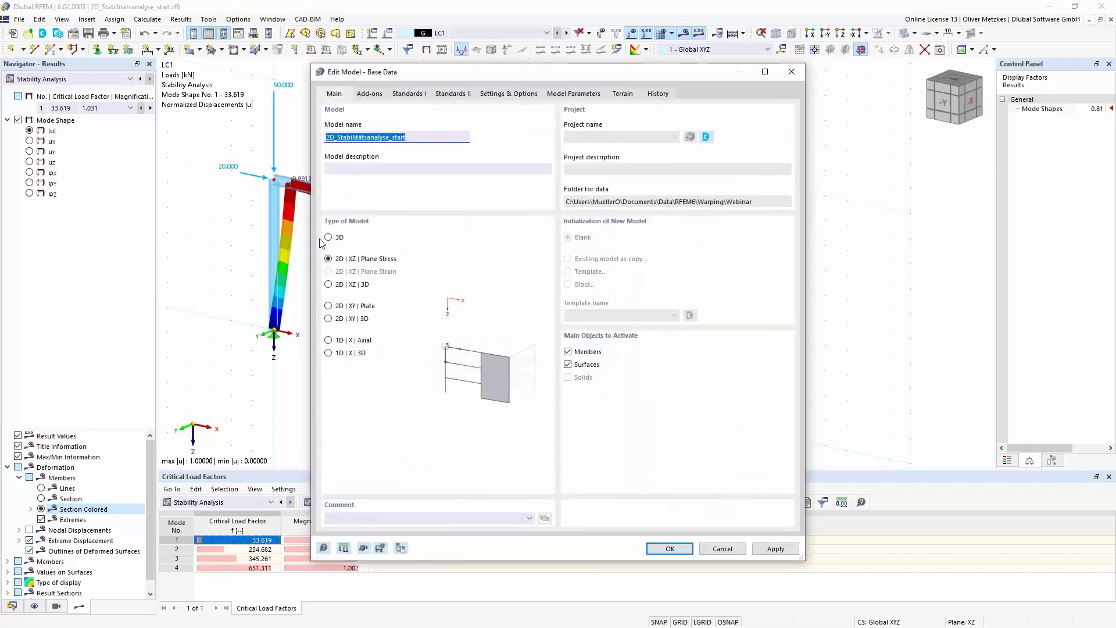
left_click(329, 238)
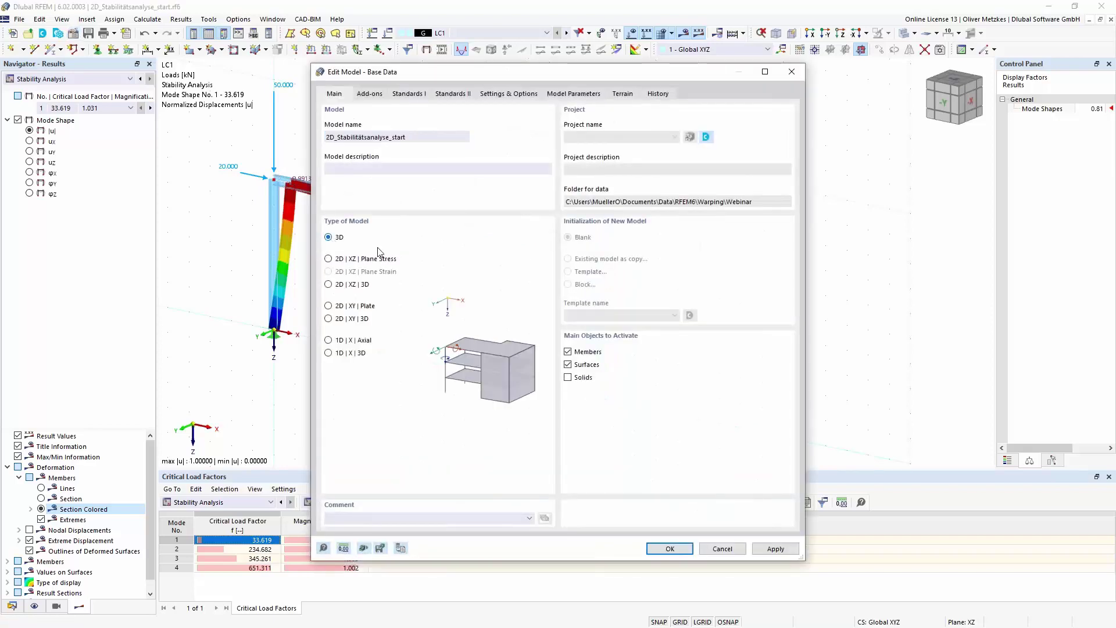
left_click(666, 548)
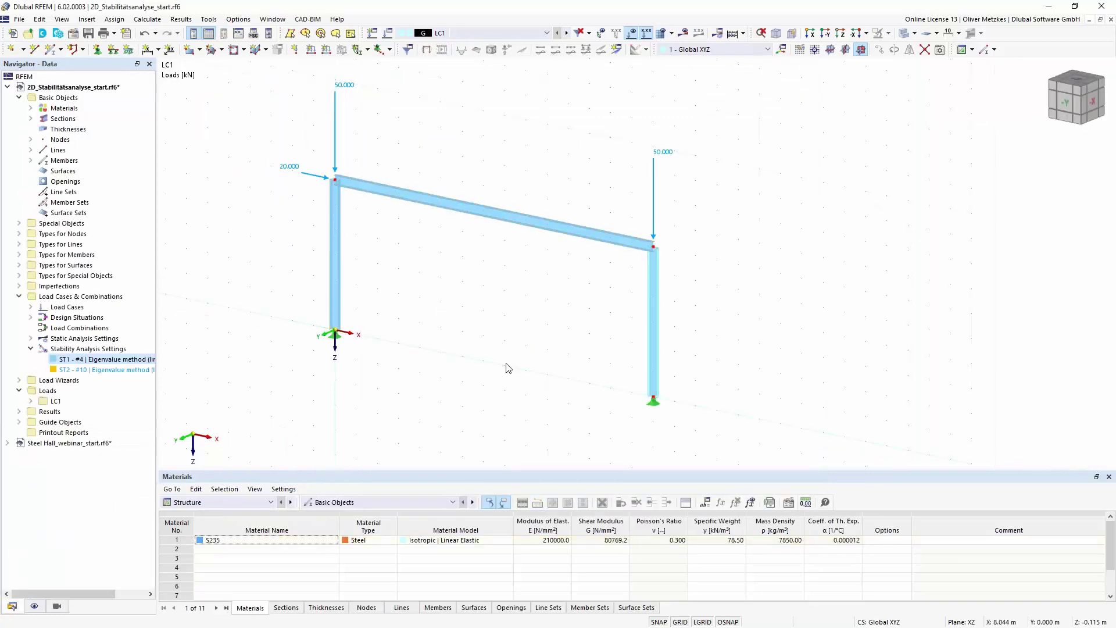
Step: Try to calculate the results of load case LC1 for the 3D model
left_click(684, 33)
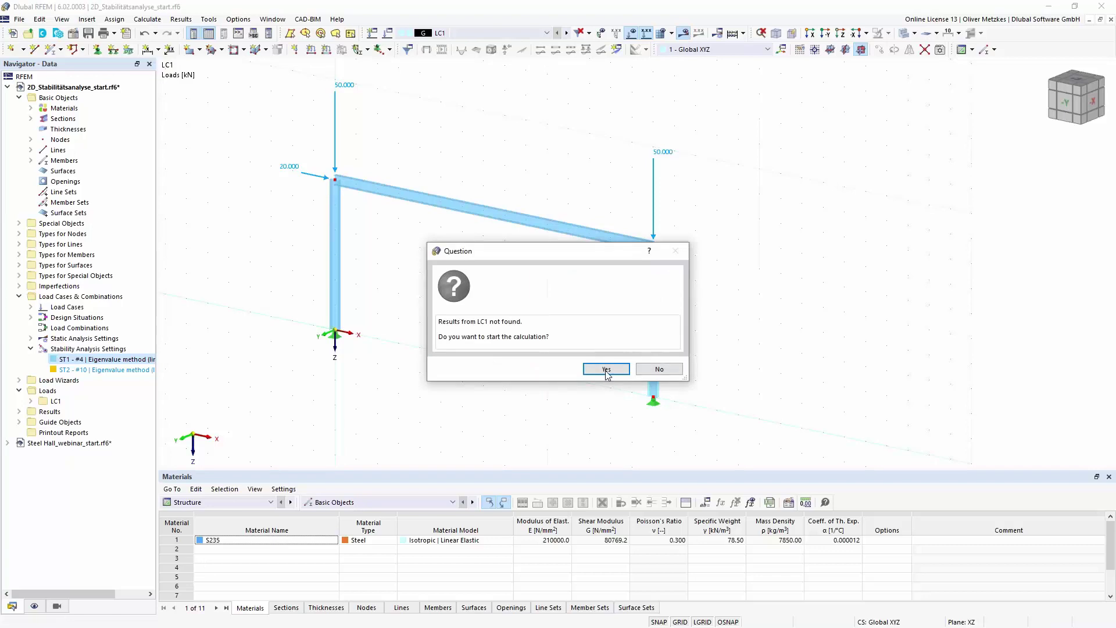
left_click(606, 369)
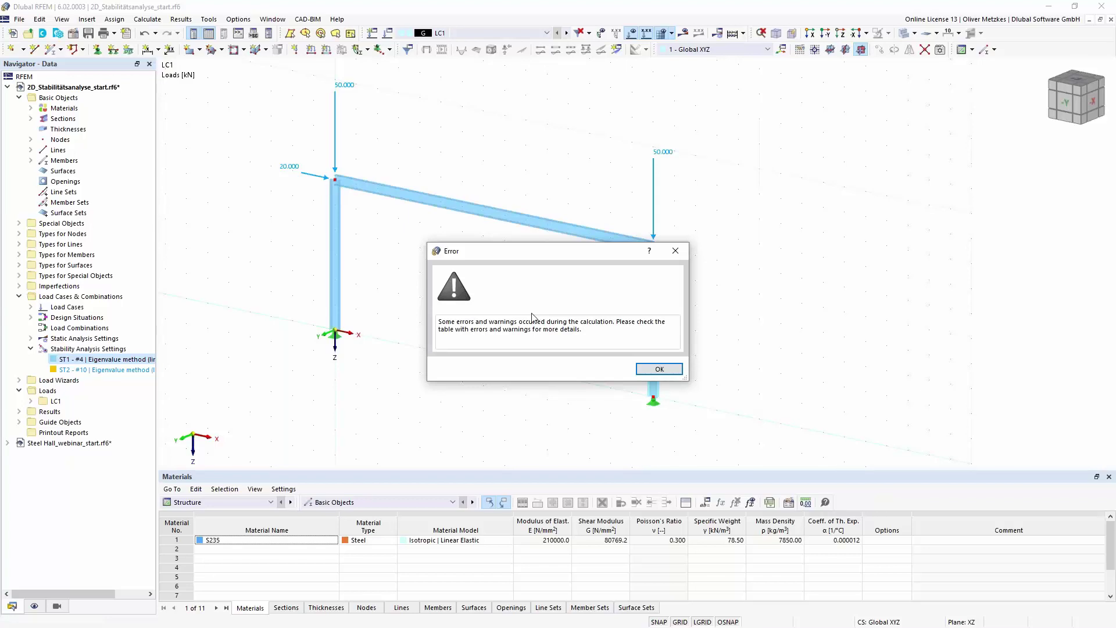
left_click(656, 370)
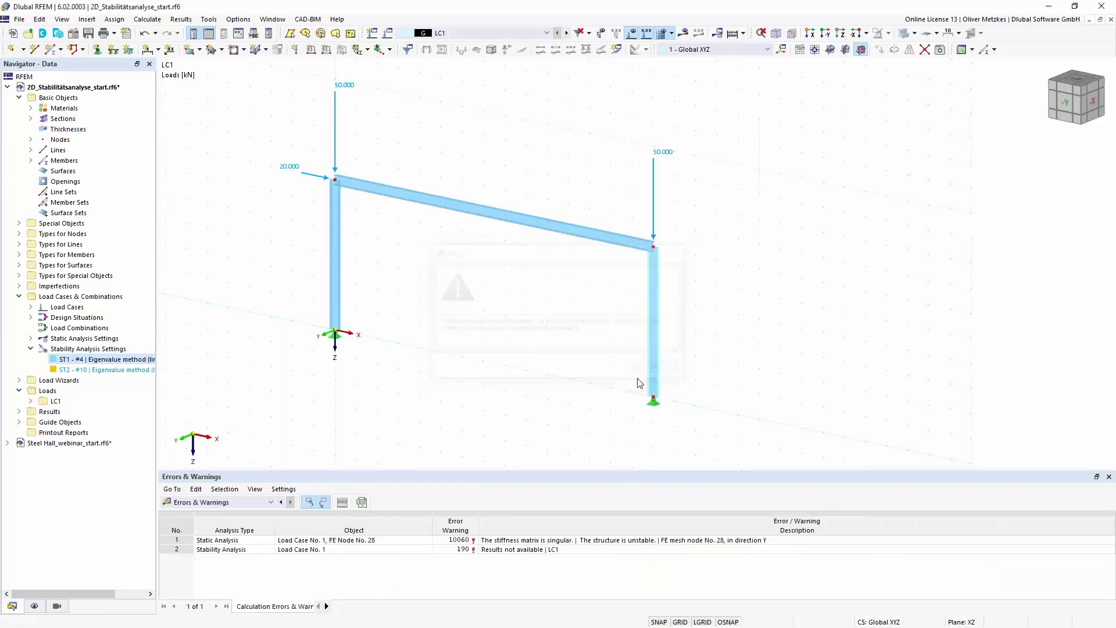
Step: Locate the static analysis error in the model and examine the frame and its supports around it
left_click(598, 540)
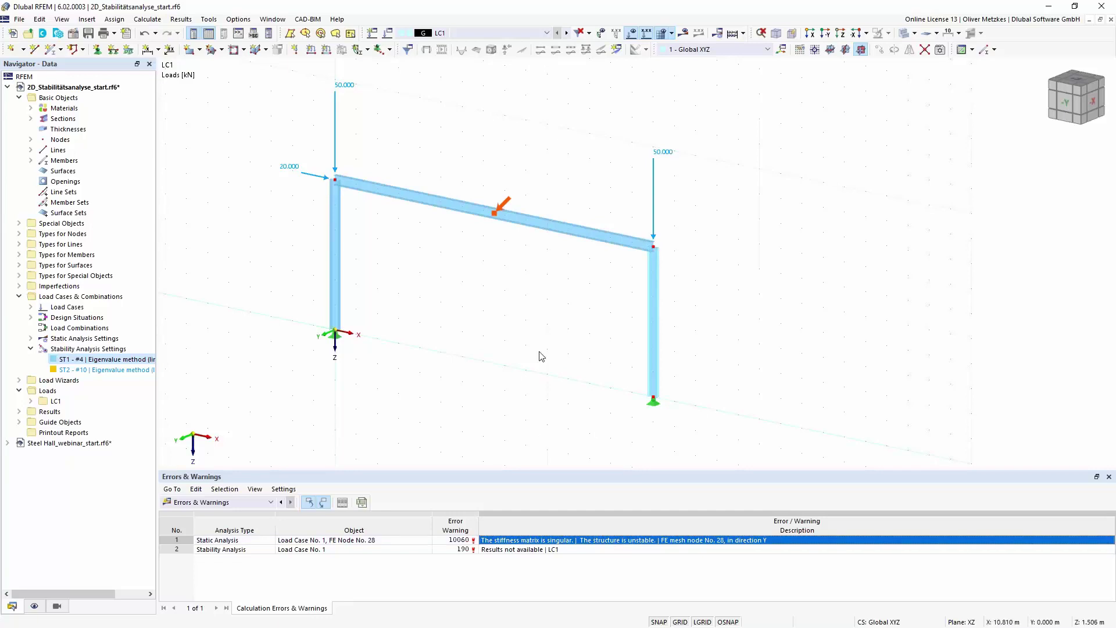
scroll(541, 320, "up", 2)
scroll(605, 340, "up", 1)
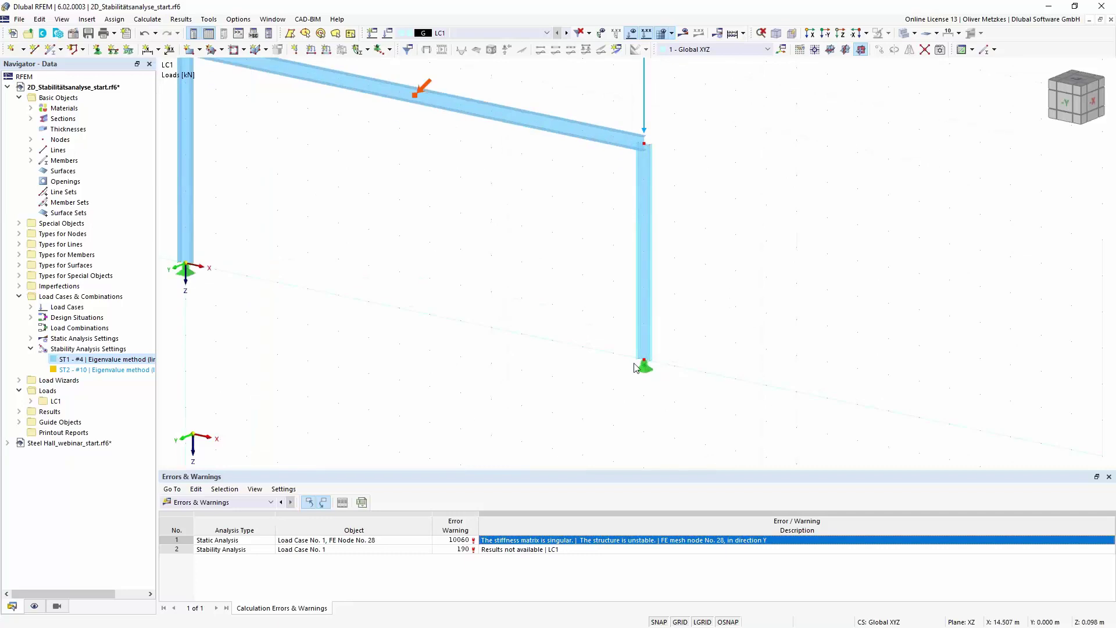
middle_click_drag(681, 381, 609, 374, "ctrl")
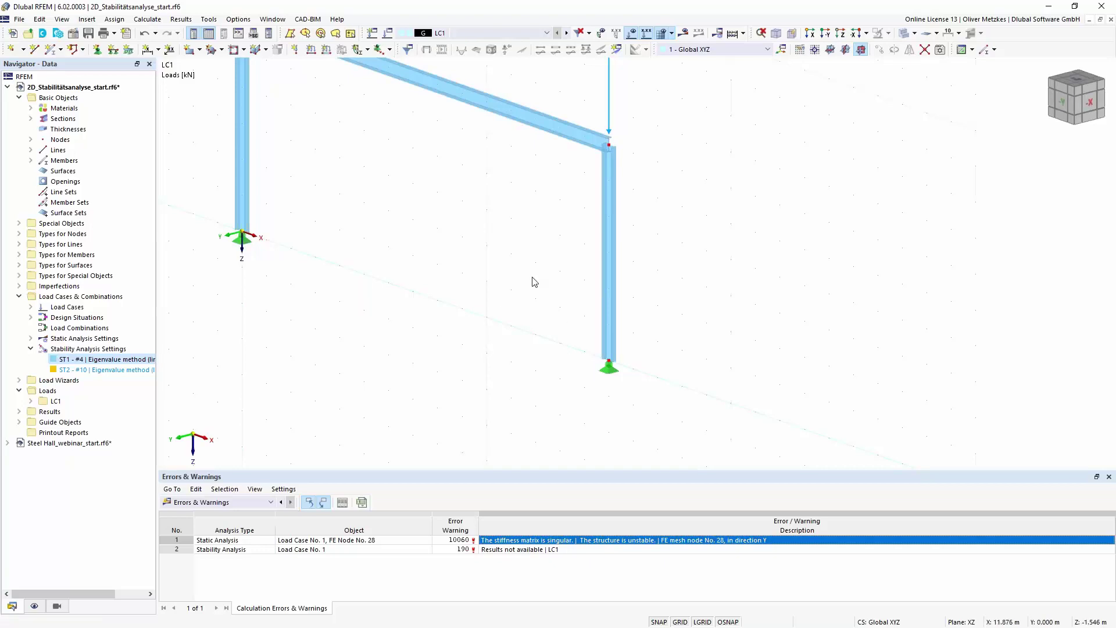
scroll(531, 282, "down", 1)
middle_click_drag(526, 225, 470, 326, "ctrl")
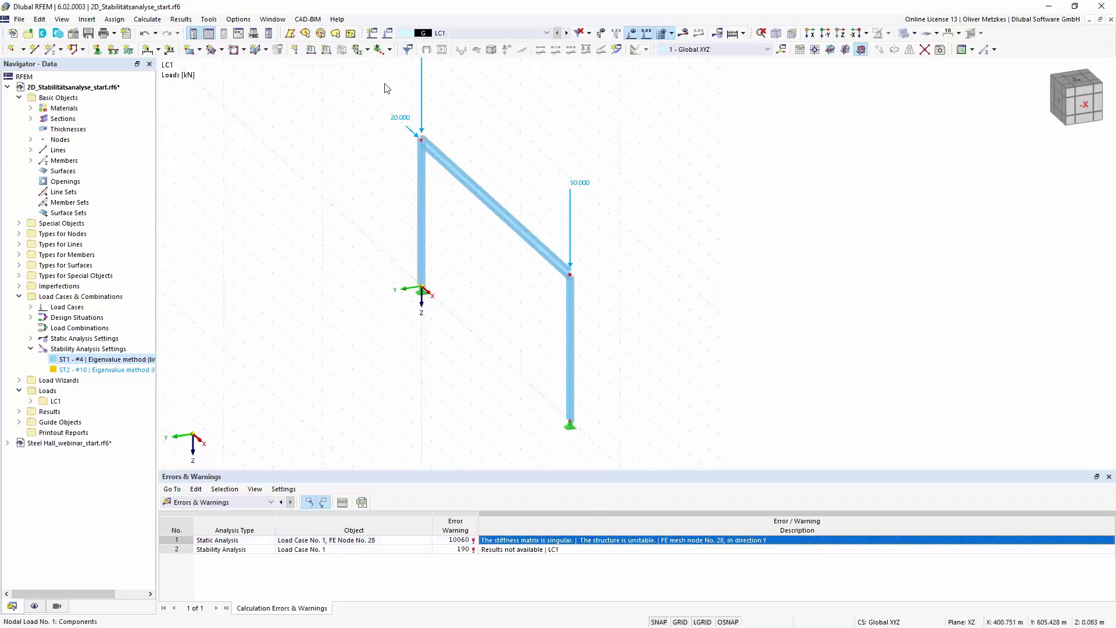
Step: Activate the calculation without loading for instability check by mode shape in stability analysis settings ST1 of load case LC1
left_click(387, 39)
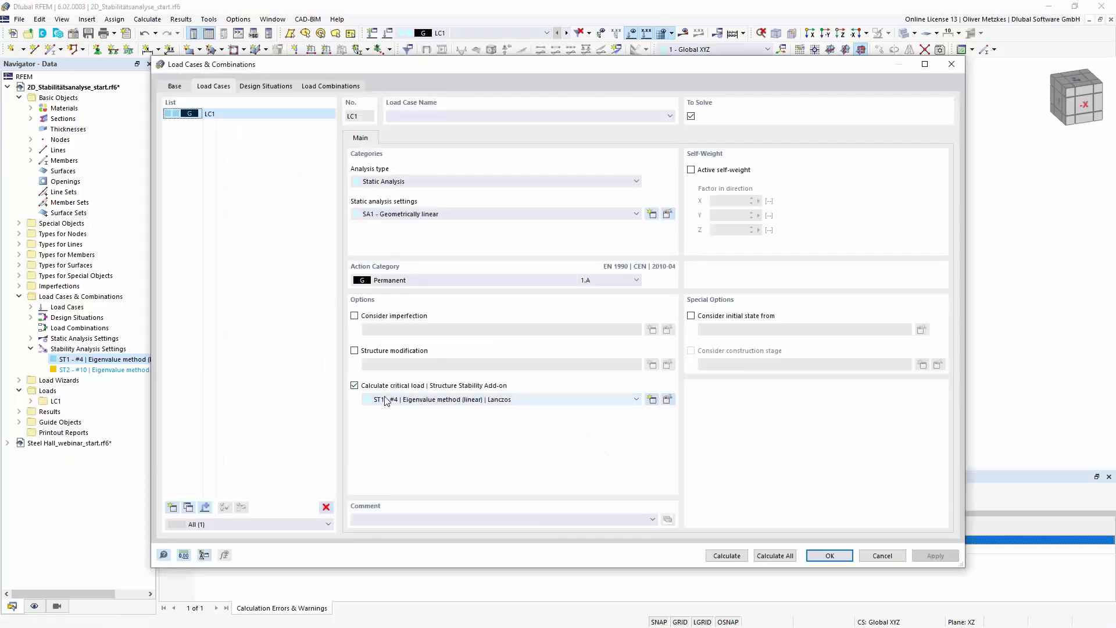
left_click(668, 400)
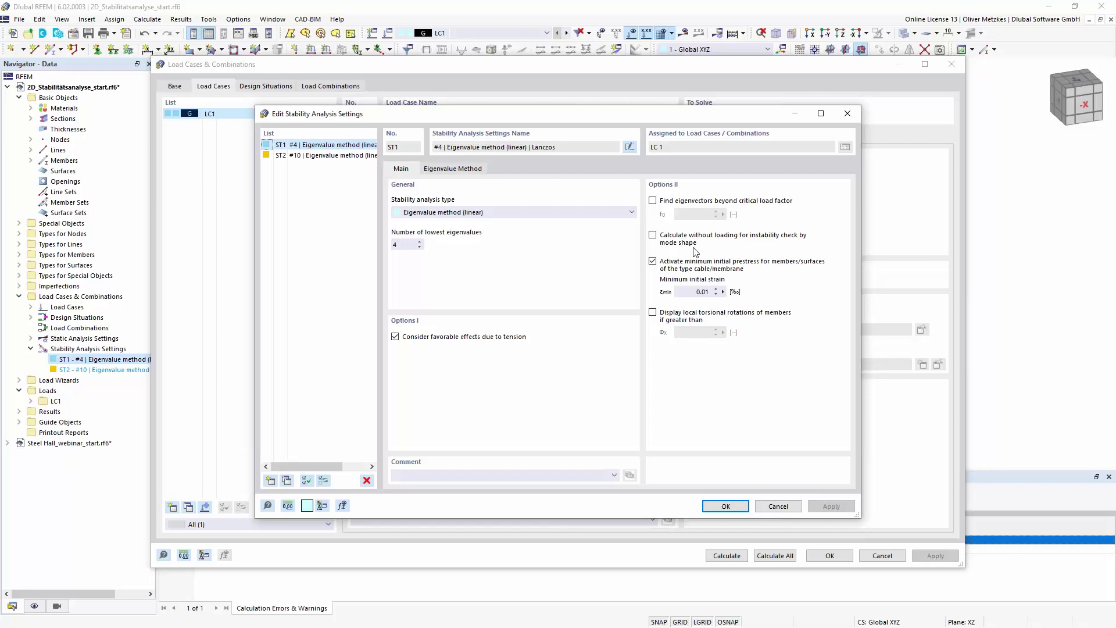
left_click(674, 242)
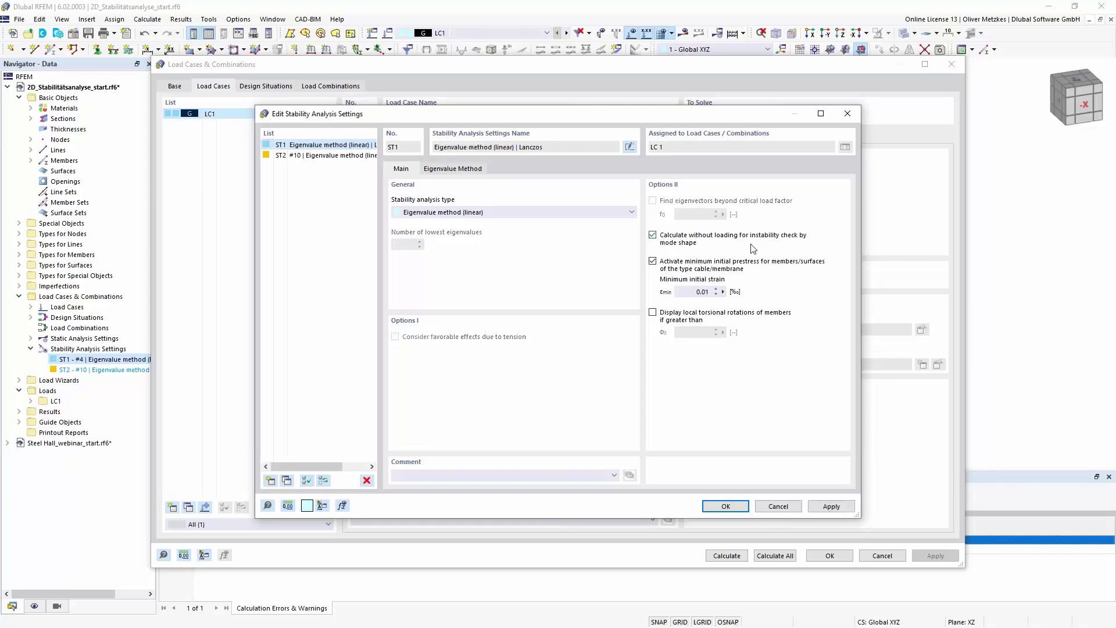
left_click(728, 507)
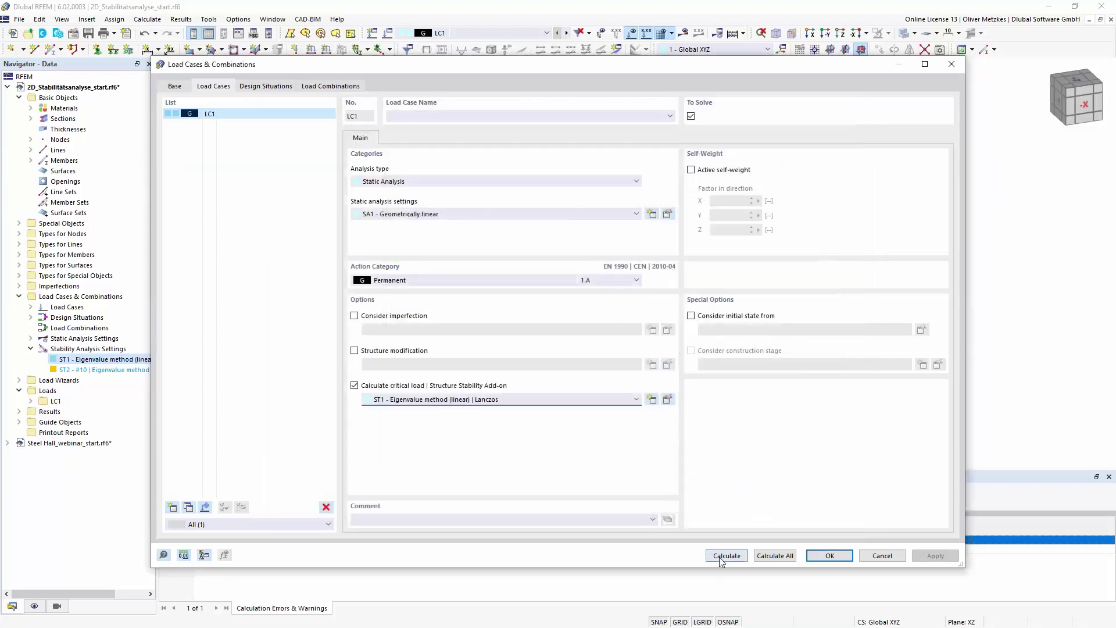
Step: Calculate load case LC1 and examine the instability mode shape of the 3D frame
left_click(722, 558)
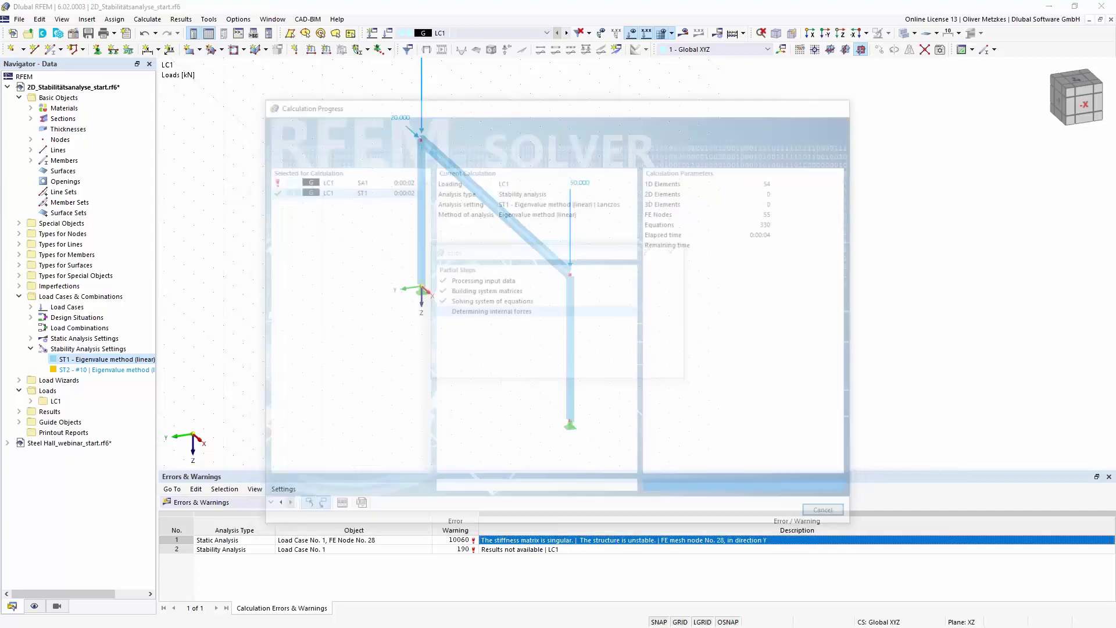
left_click(674, 373)
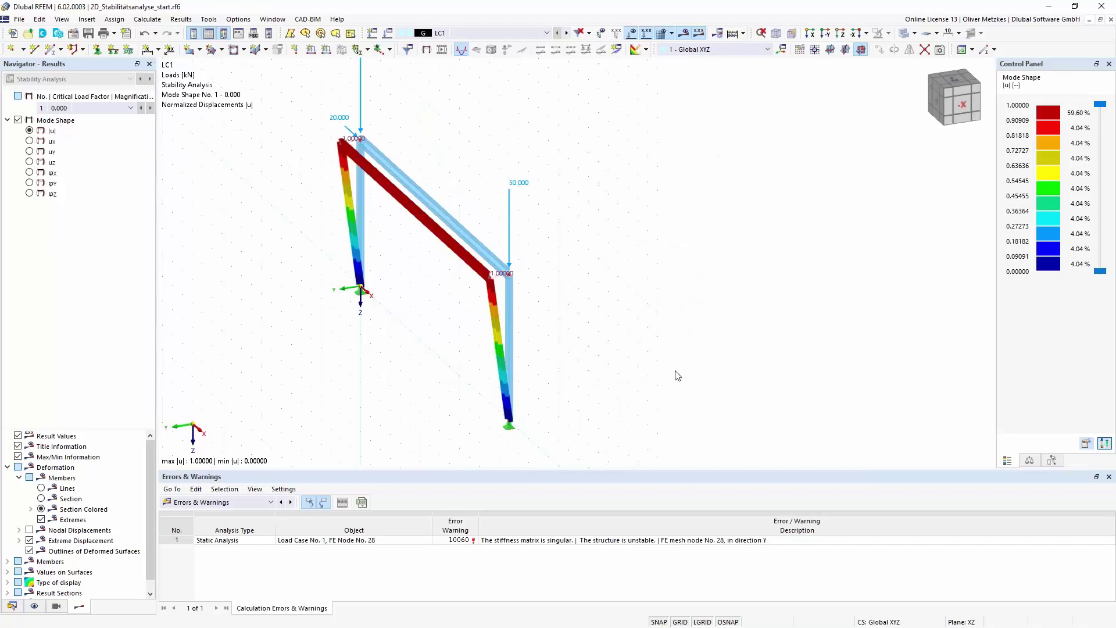
middle_click_drag(475, 277, 621, 305)
right_click(620, 305)
left_click(472, 285)
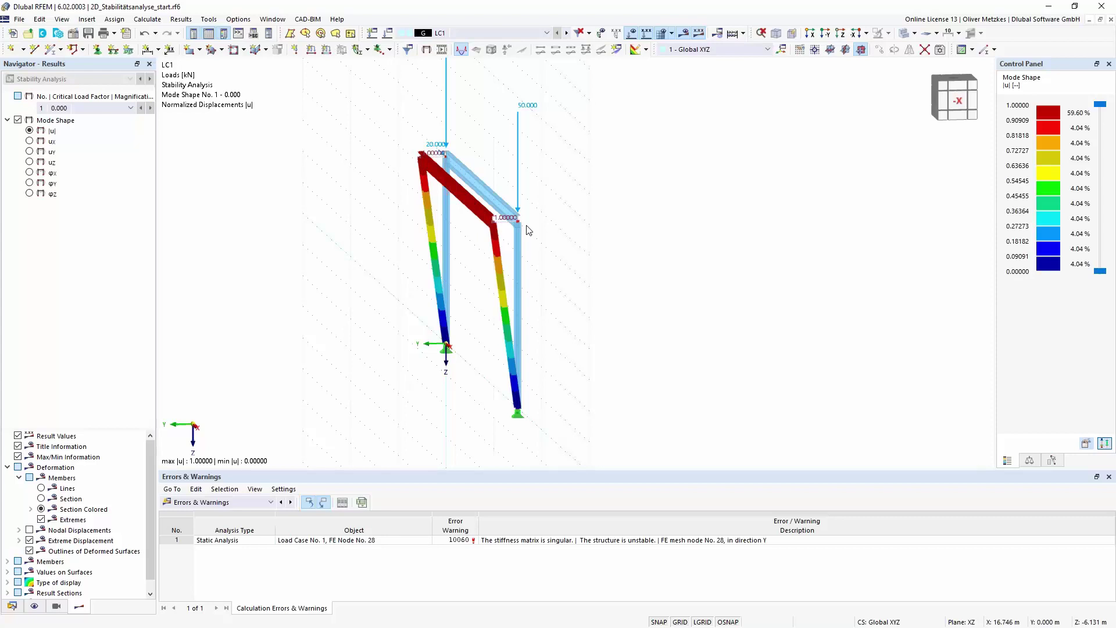
Step: Set the display factor of the mode shapes to 1.81
left_click(1052, 460)
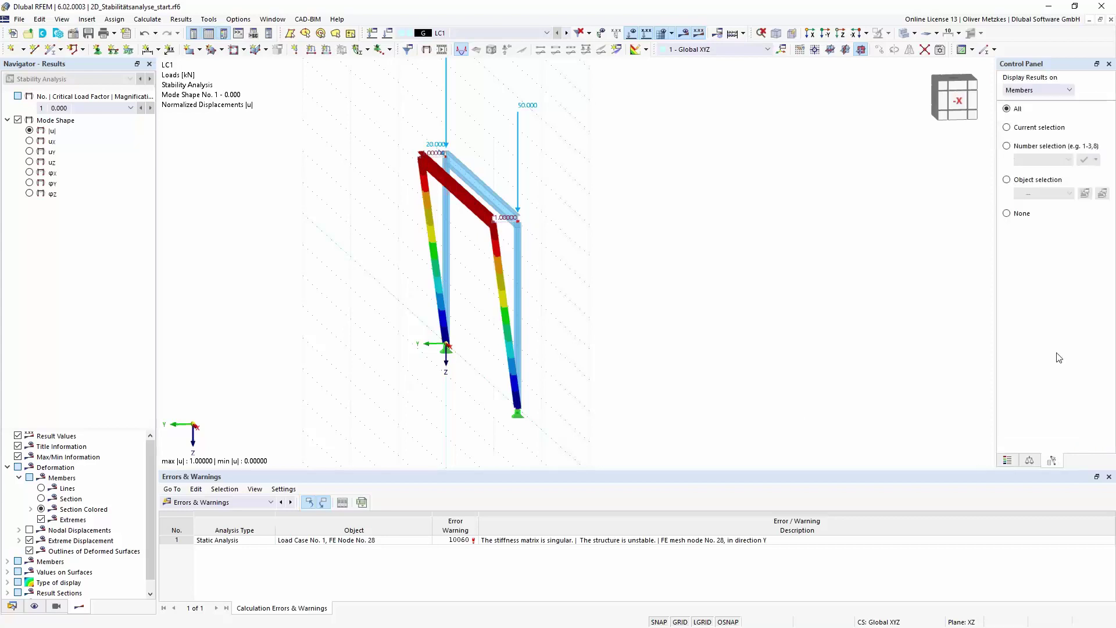
left_click(1029, 460)
left_click(1086, 108)
left_click(1086, 109)
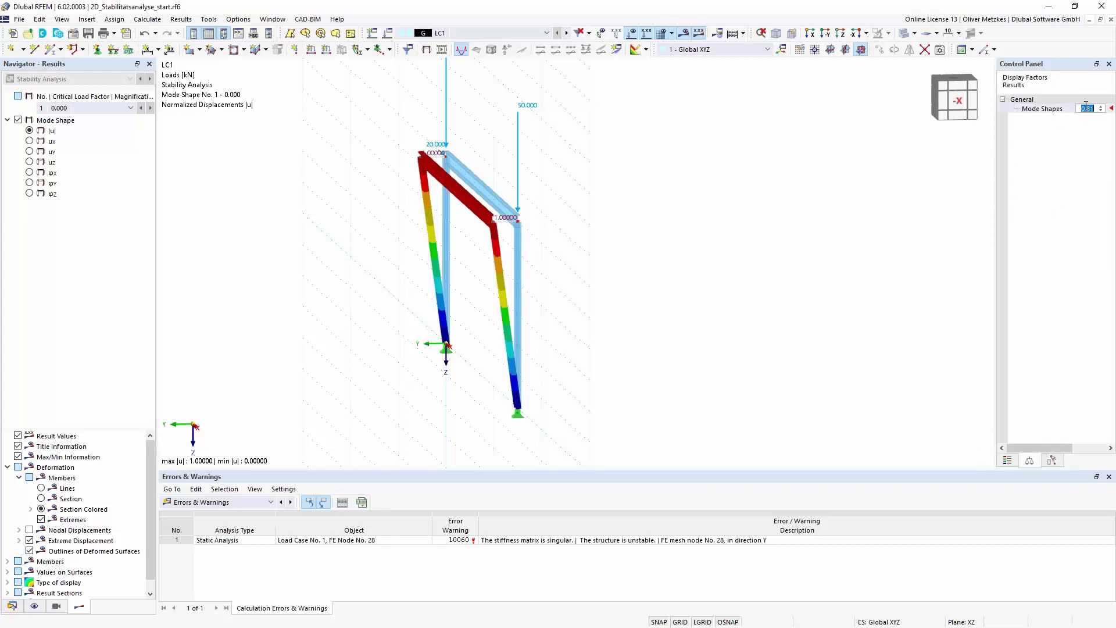
left_click_drag(1055, 64, 964, 68)
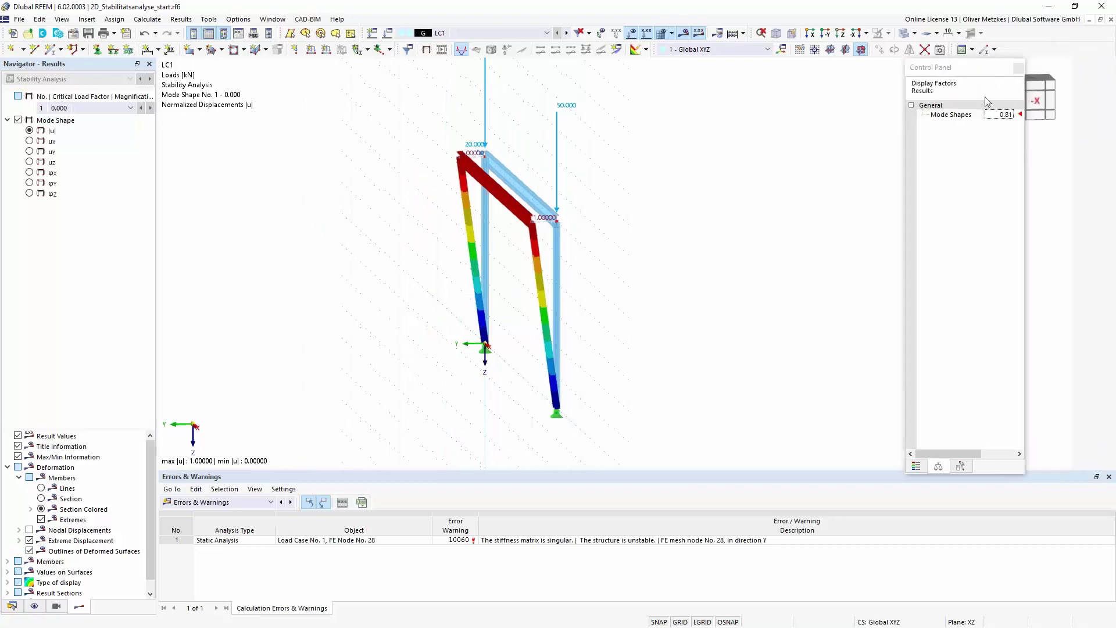
left_click(1011, 112)
left_click(1009, 112)
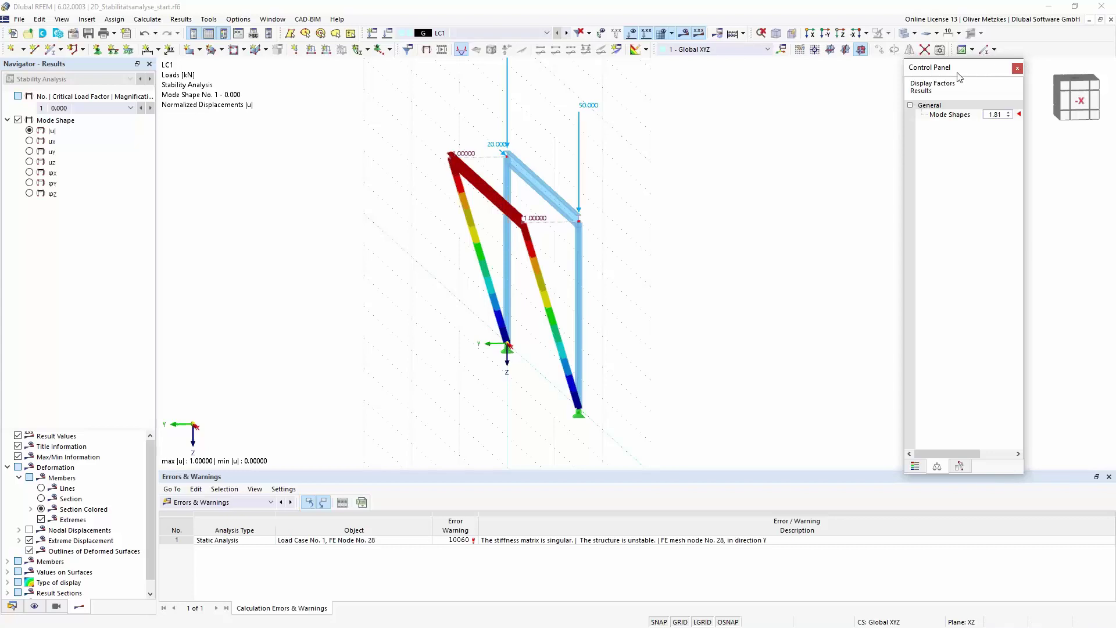
double_click(979, 67)
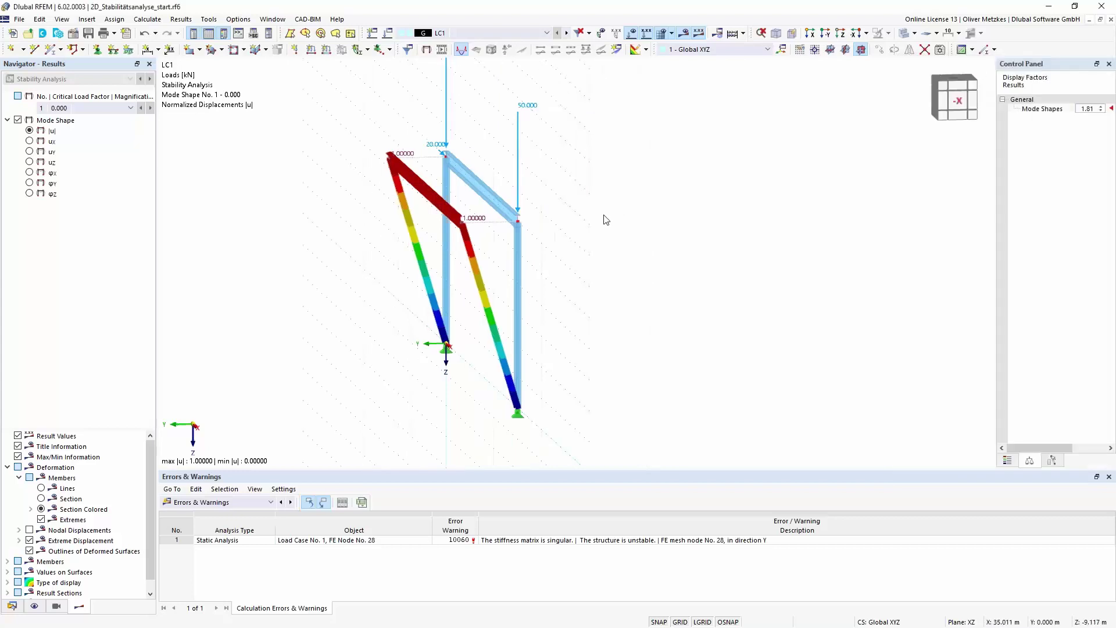
Step: Create a new nodal support type that restrains only the translation uY, leaving uX, uZ and all rotations free
right_click_drag(486, 376, 521, 377)
left_click(487, 351)
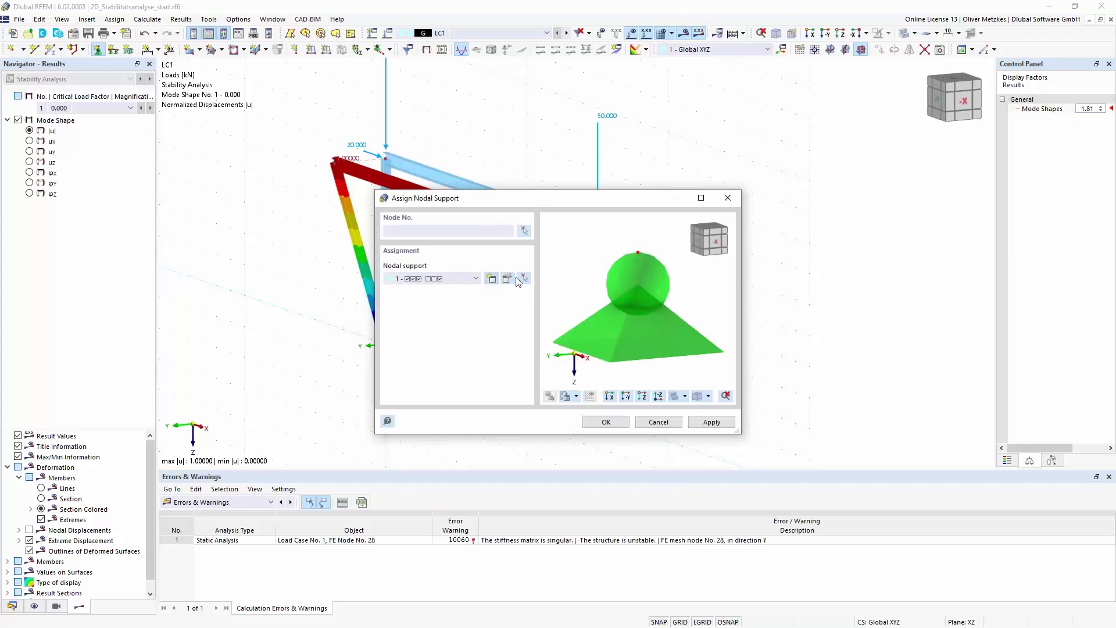
left_click(492, 279)
left_click(379, 244)
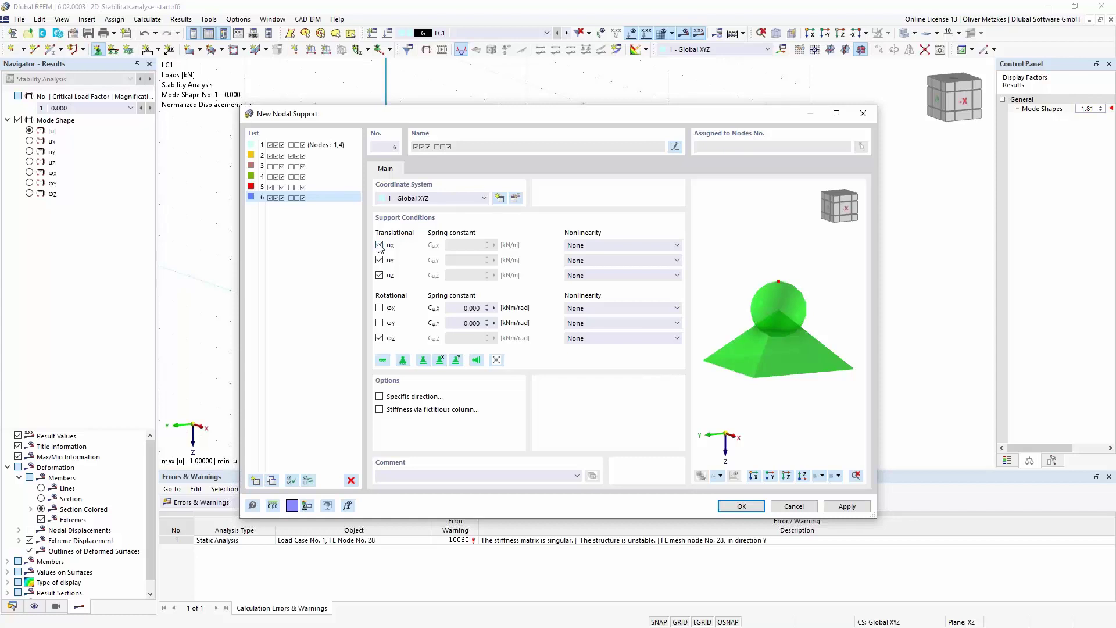
left_click(379, 275)
left_click(380, 337)
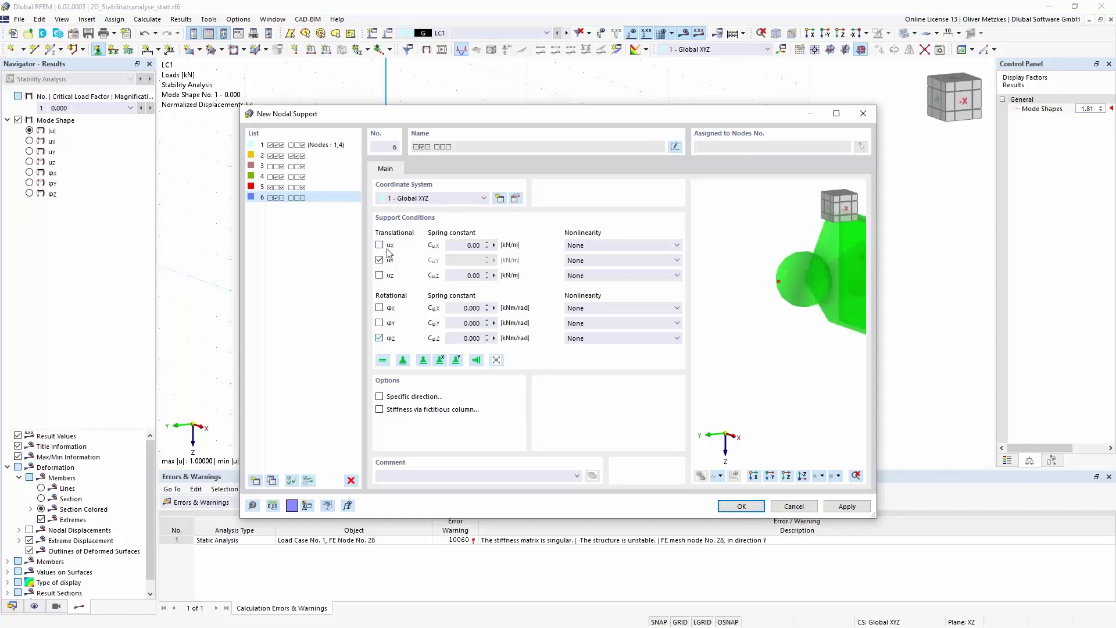
left_click(742, 506)
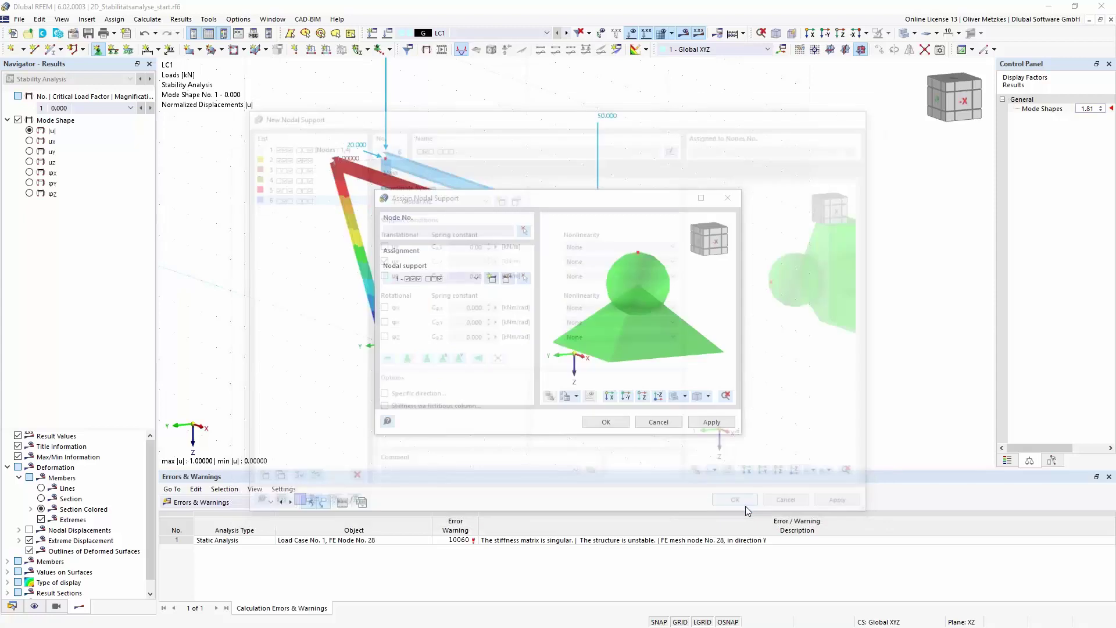
Step: Assign the new uY support to the two upper corner nodes of the frame
left_click(608, 421)
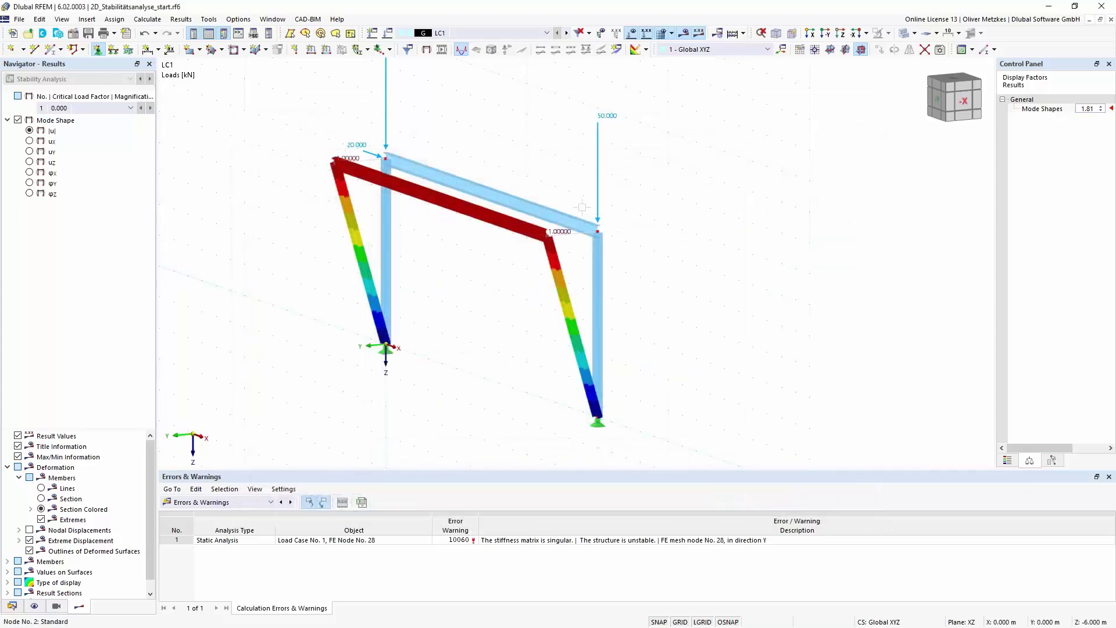
left_click(657, 231)
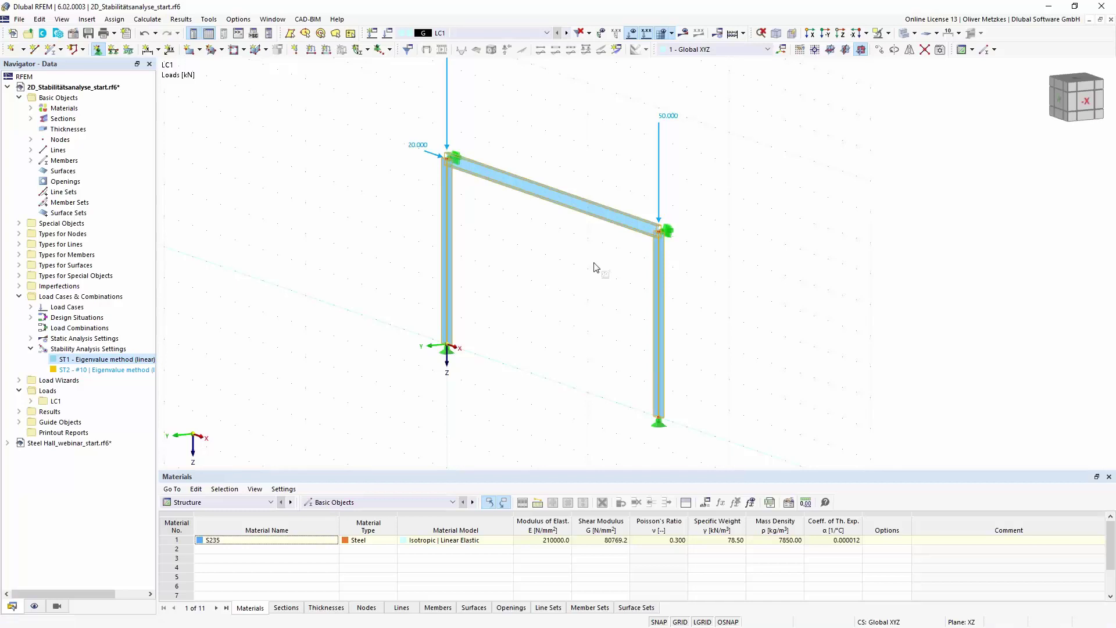
key("Escape")
Step: Deactivate the calculation without loading for instability check in stability analysis settings ST1
scroll(561, 267, "down", 1)
middle_click_drag(542, 271, 471, 254)
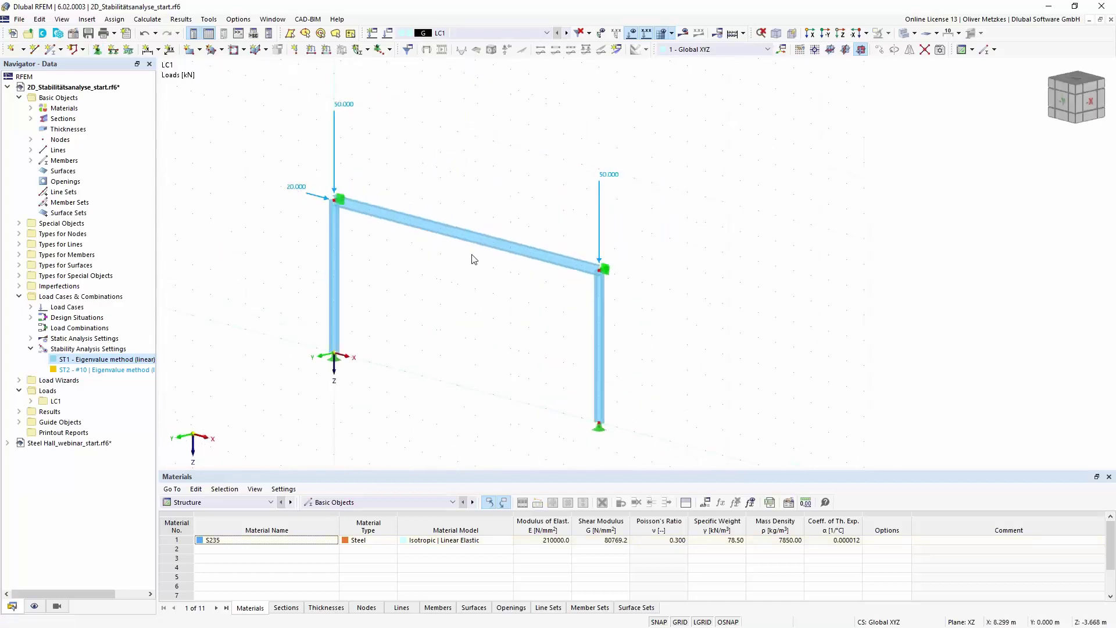
double_click(99, 360)
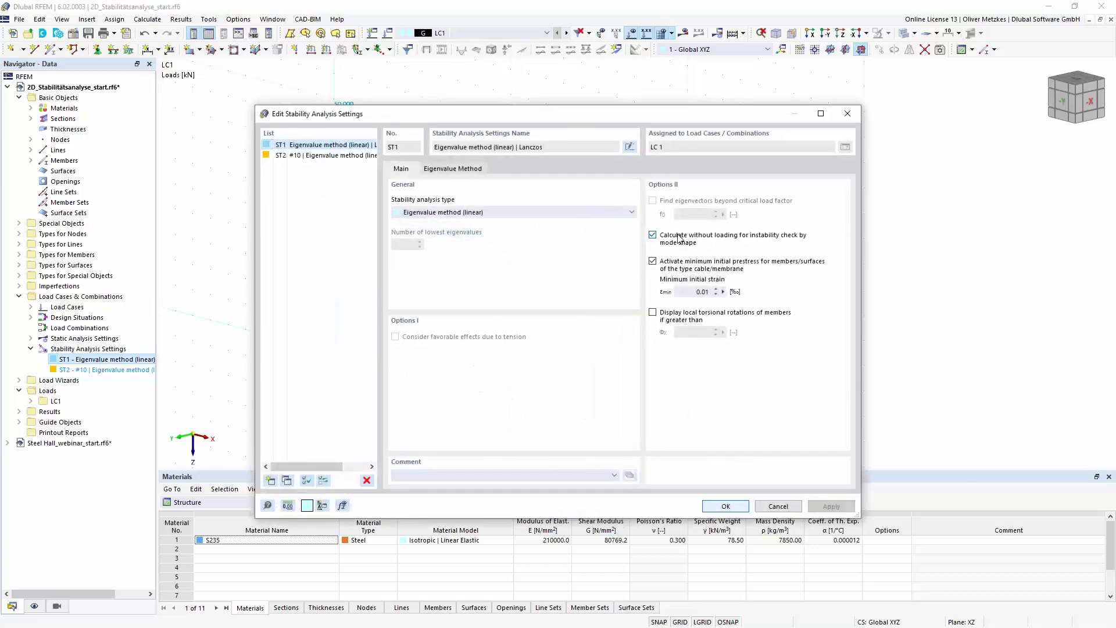
left_click(723, 506)
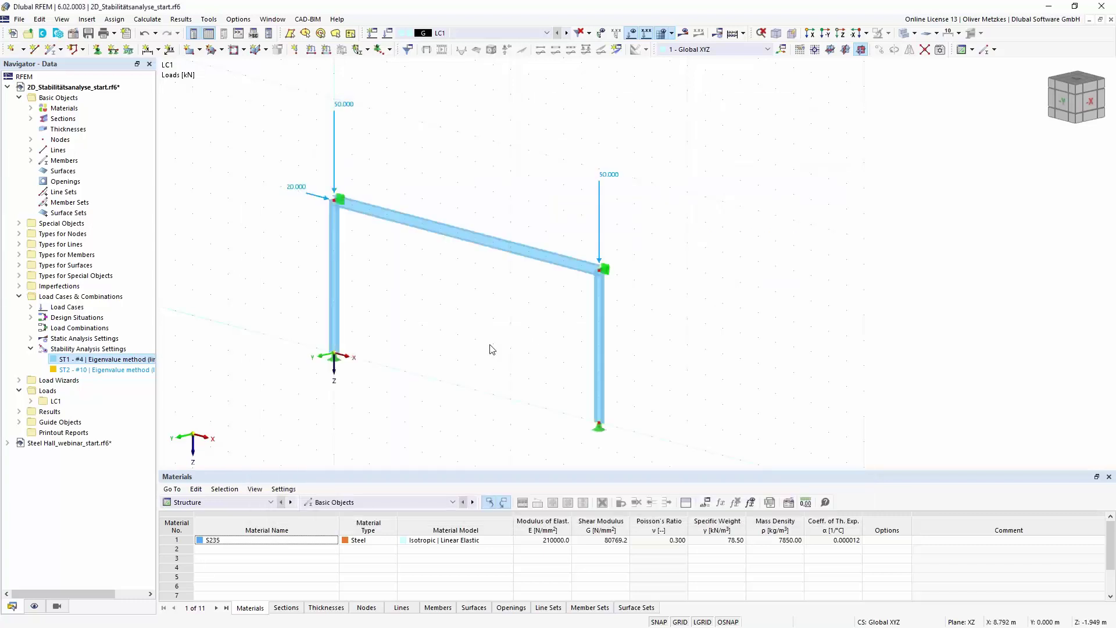
Step: Calculate load case LC1 with the added lateral supports and display its stability analysis results
left_click(683, 32)
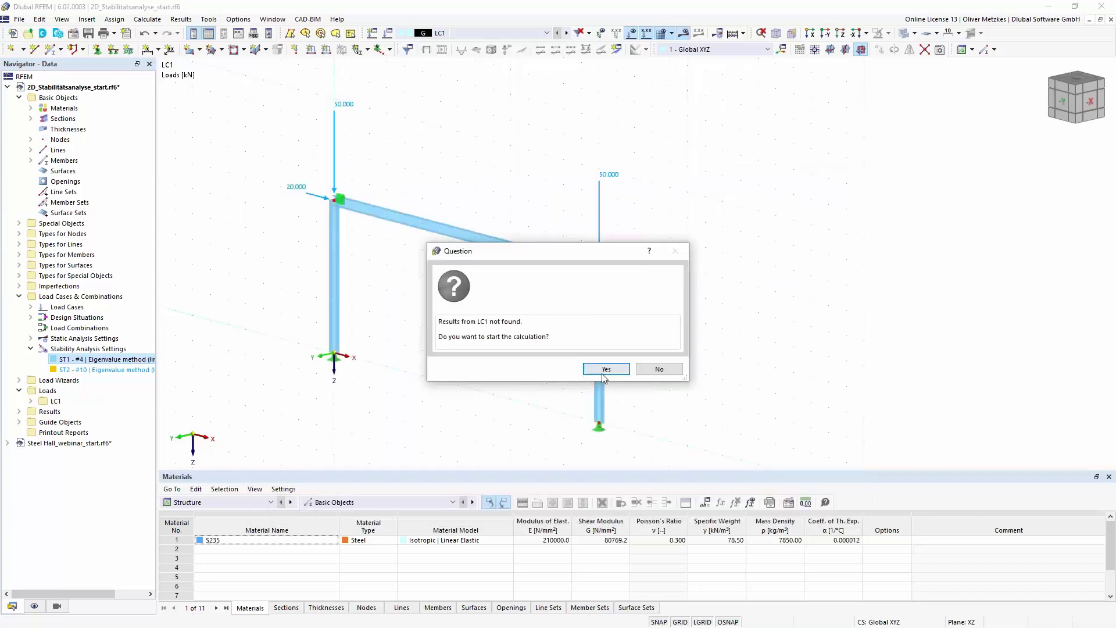
left_click(604, 370)
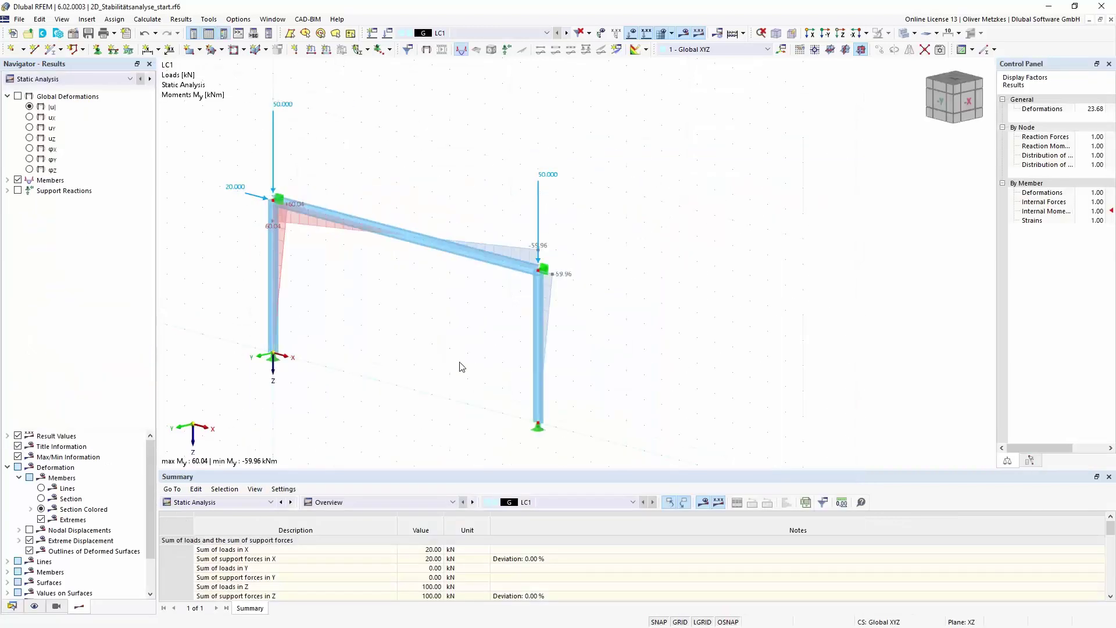
left_click(58, 78)
left_click(59, 99)
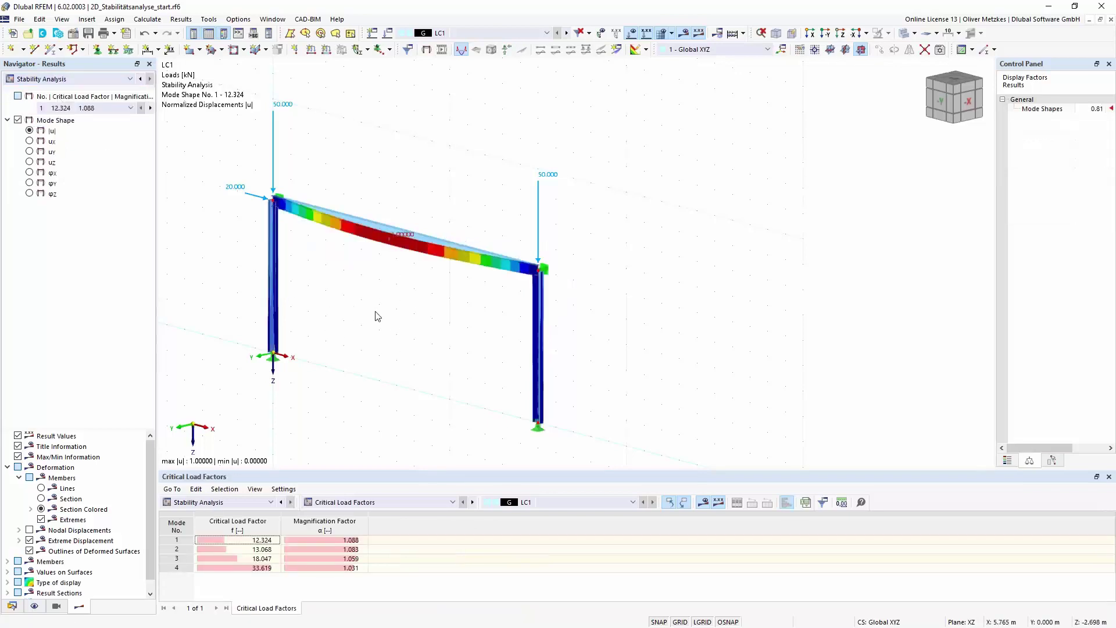
Step: Examine the frame's first mode shape, including the beam's buckling, and the second mode shape
right_click_drag(389, 334, 446, 329)
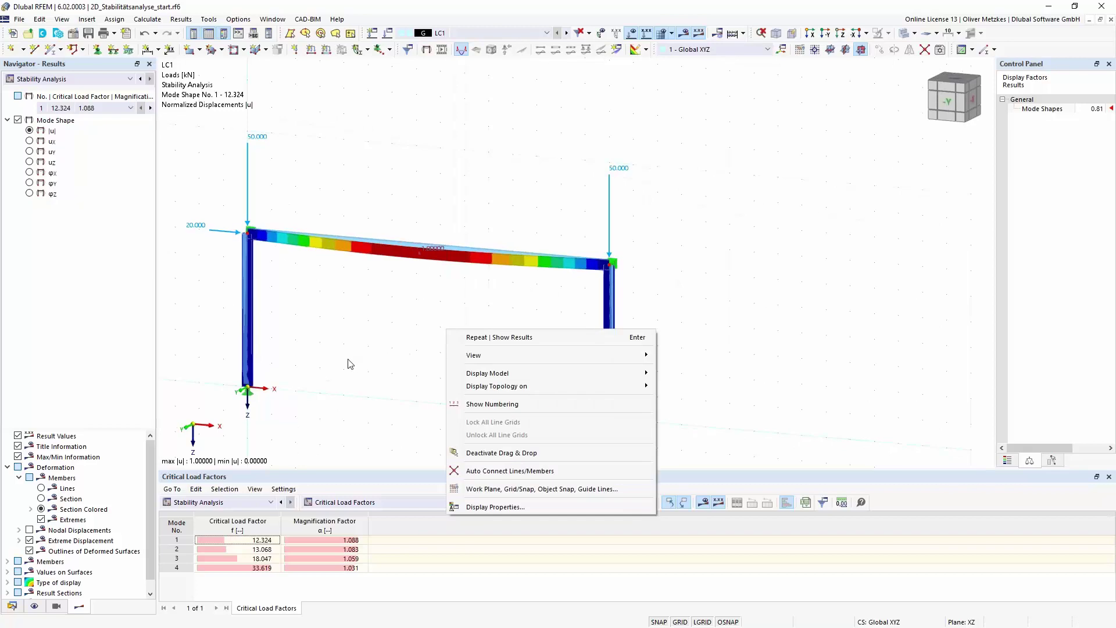
left_click(350, 364)
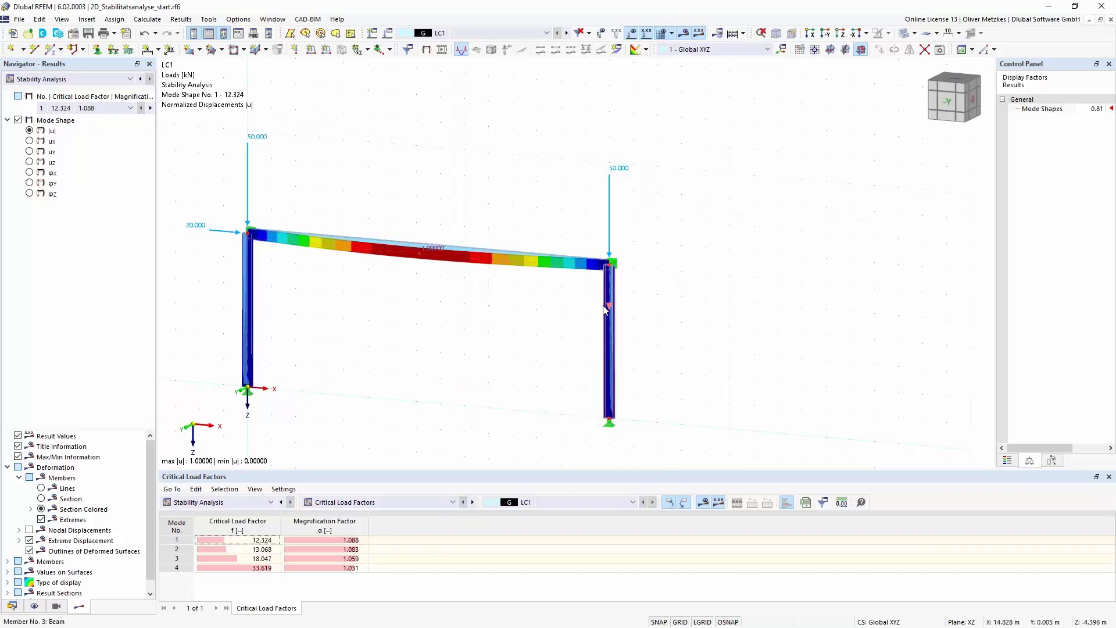
left_click(261, 549)
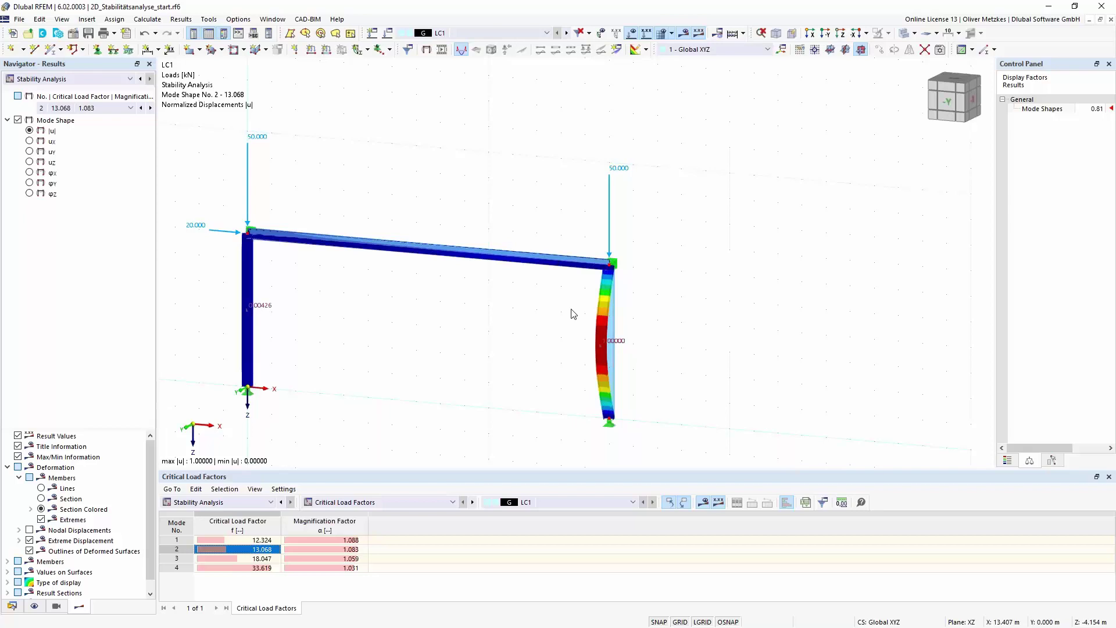
middle_click_drag(540, 329, 533, 305)
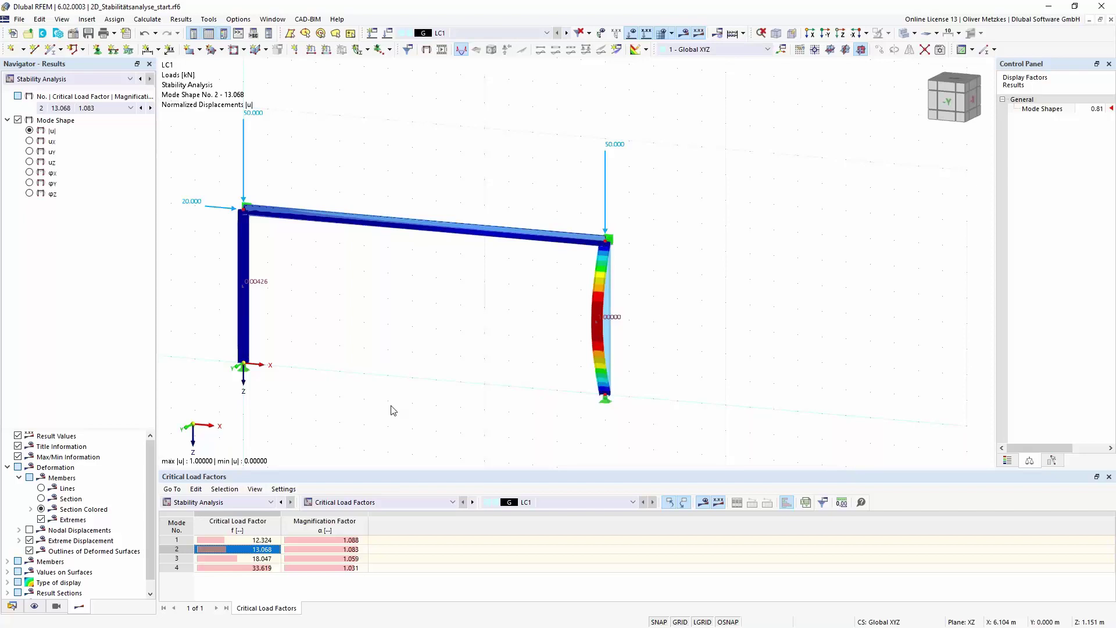
Step: List the effective lengths and critical loads by member and check the right column's values for mode 2
left_click(405, 501)
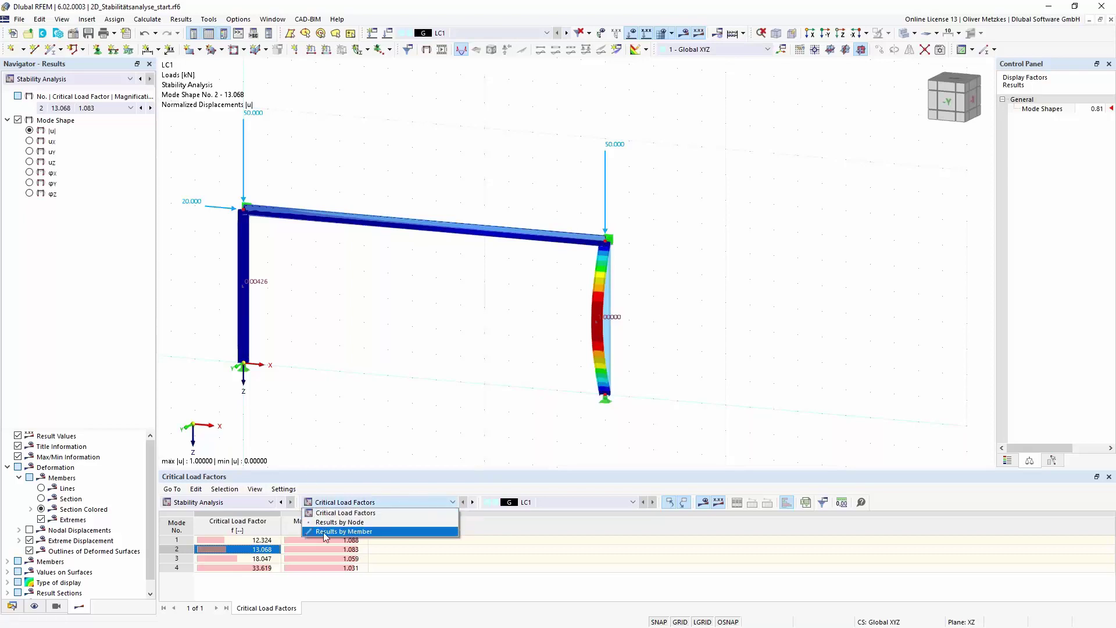
left_click(386, 532)
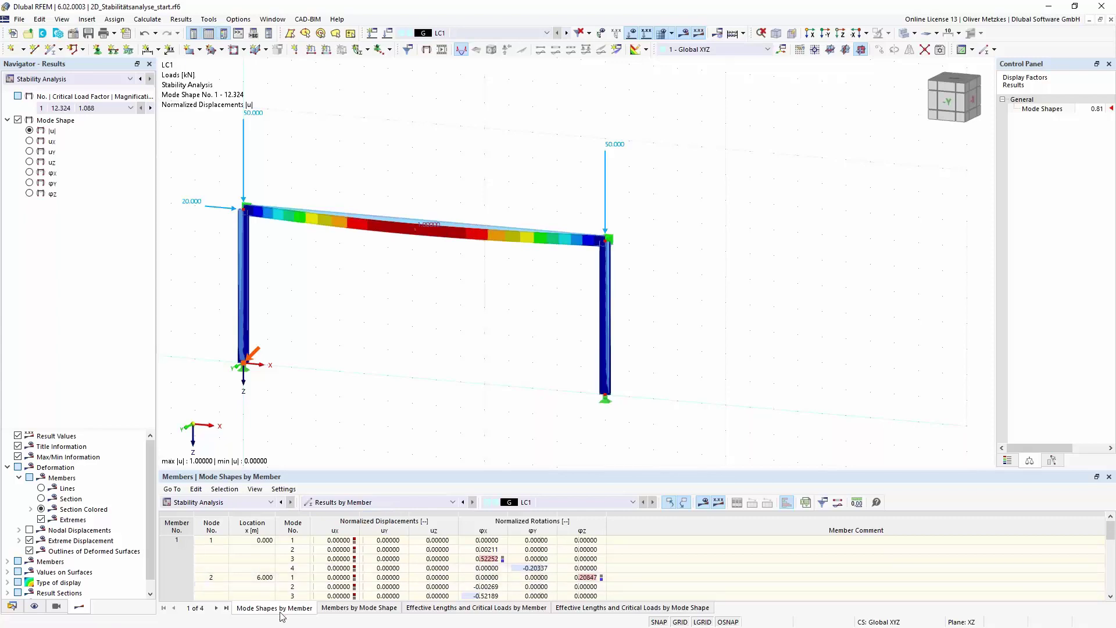
left_click(433, 615)
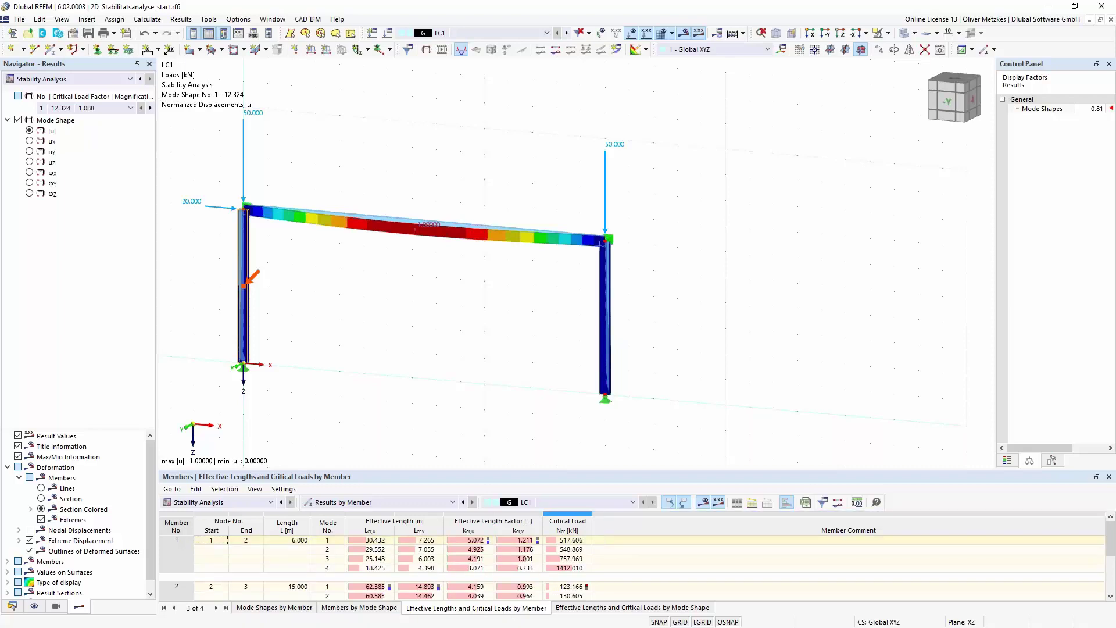
left_click(609, 328)
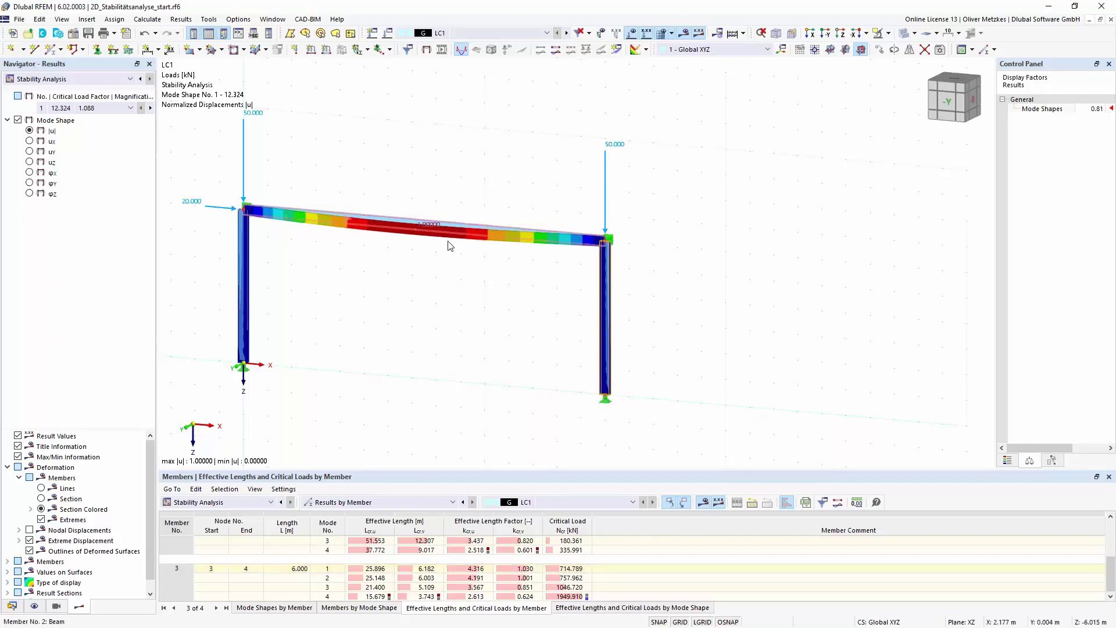
left_click(328, 579)
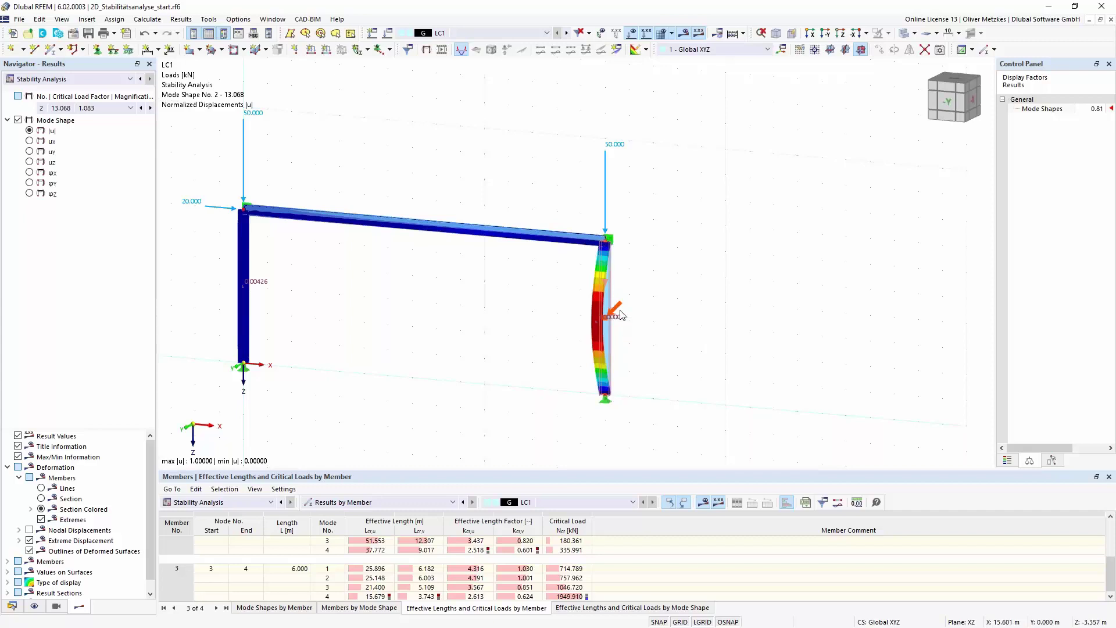
Step: Display the local axis systems of the members to check the orientation of the buckled right column
scroll(609, 302, "up", 4)
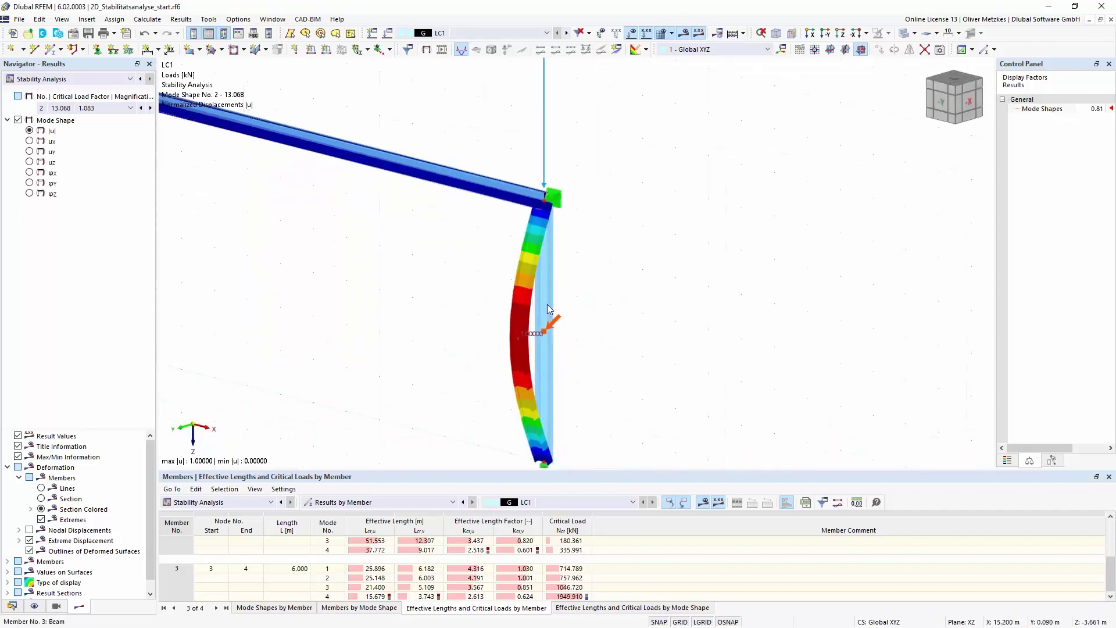
right_click(547, 305)
mouse_move(604, 344)
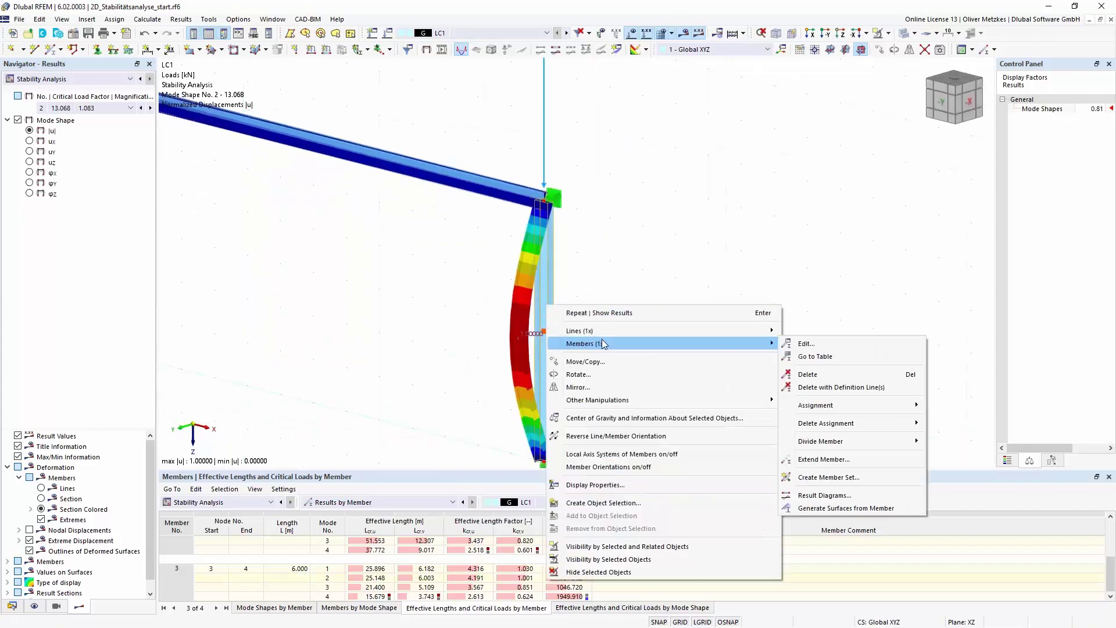
left_click(660, 454)
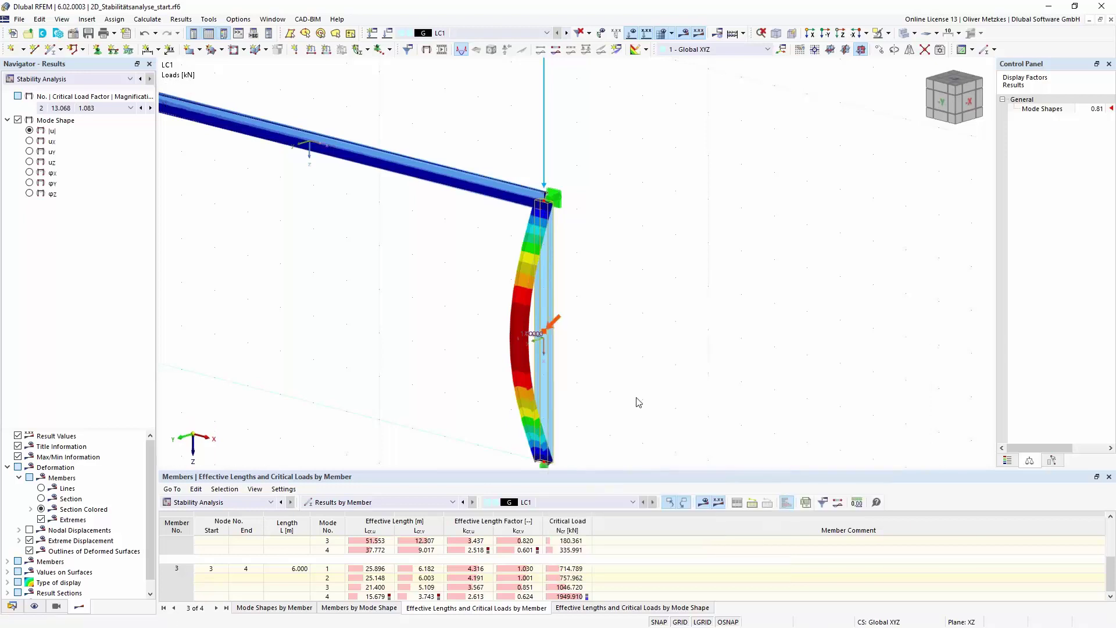
scroll(581, 354, "up", 3)
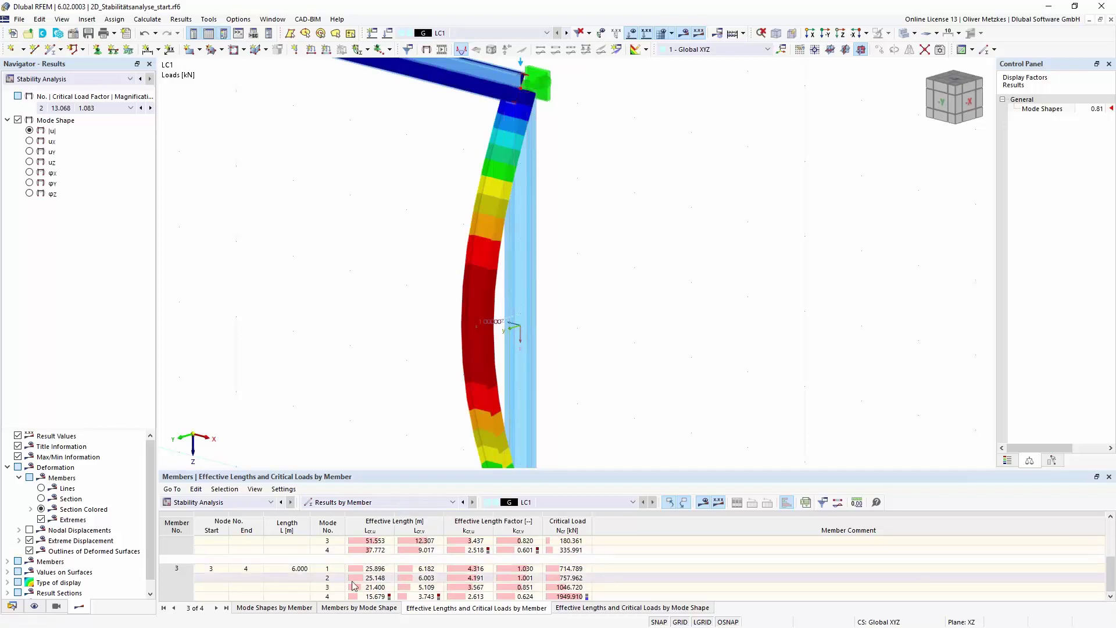
Step: Check member 3's effective length Lcr,v and effective length factor kcr,v for mode 2 against the column's buckled shape
left_click(420, 578)
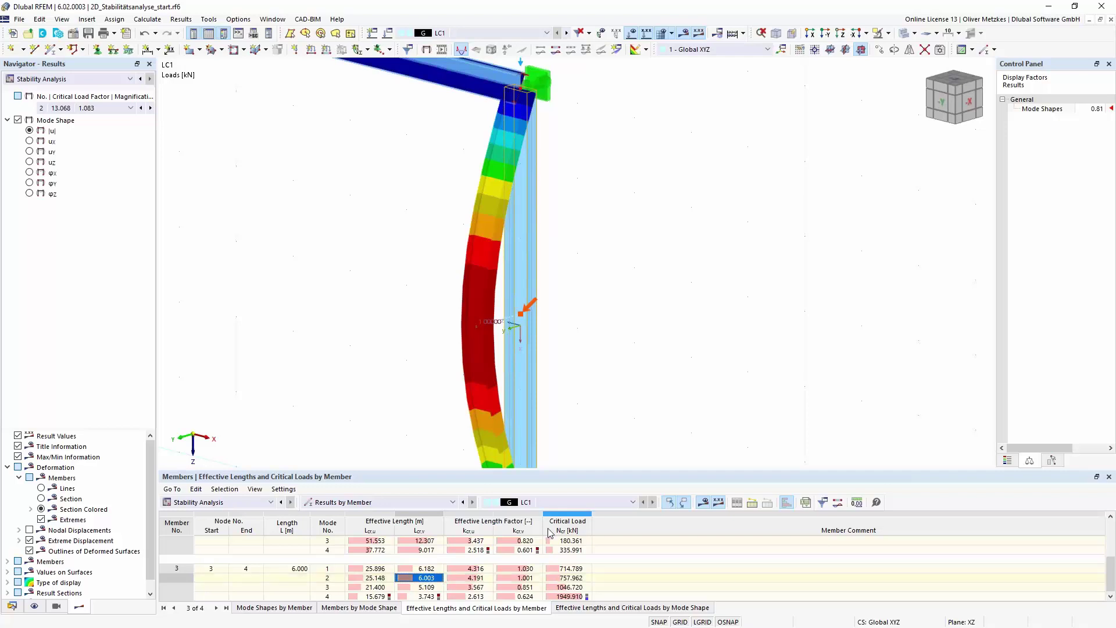
left_click(519, 578)
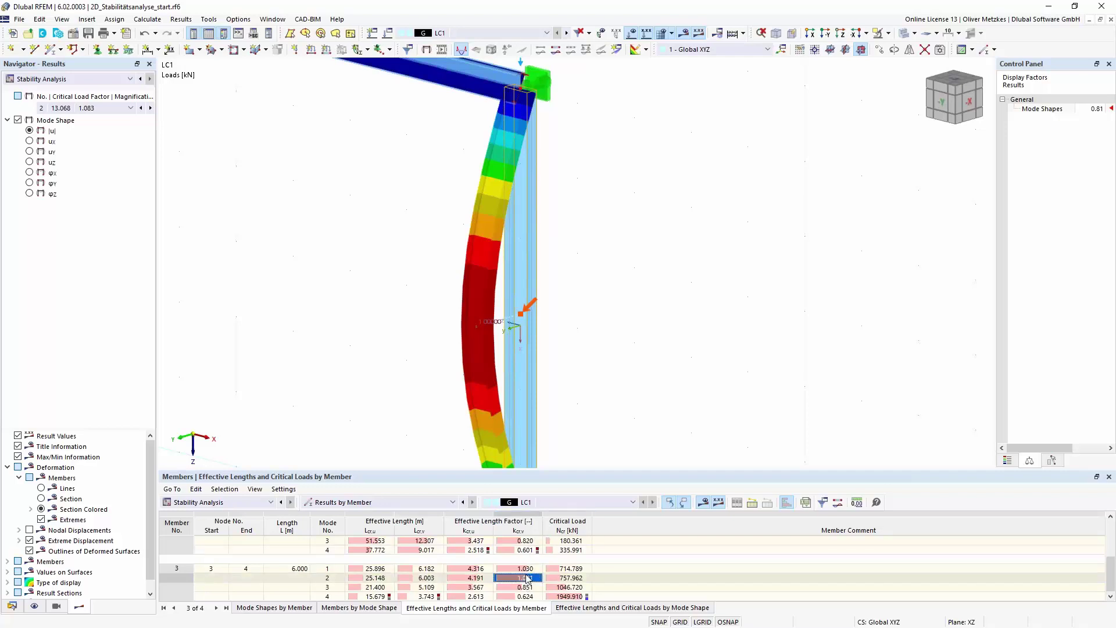
scroll(635, 311, "down", 4)
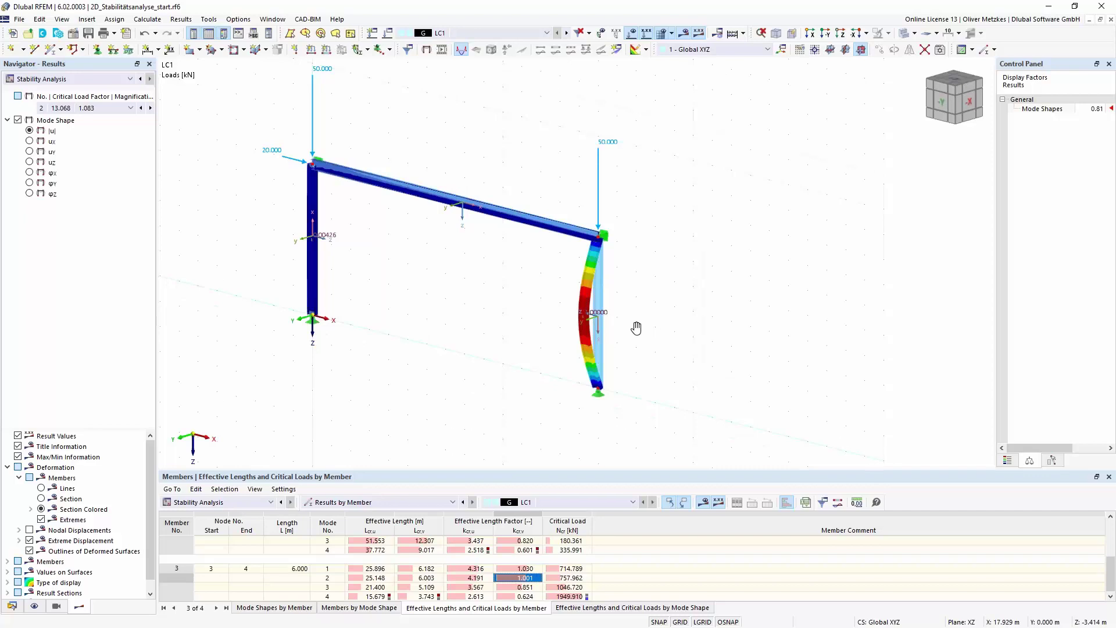
mouse_move(635, 324)
middle_mouse_down("ctrl")
mouse_move(622, 326)
mouse_move(625, 310)
middle_mouse_up("ctrl")
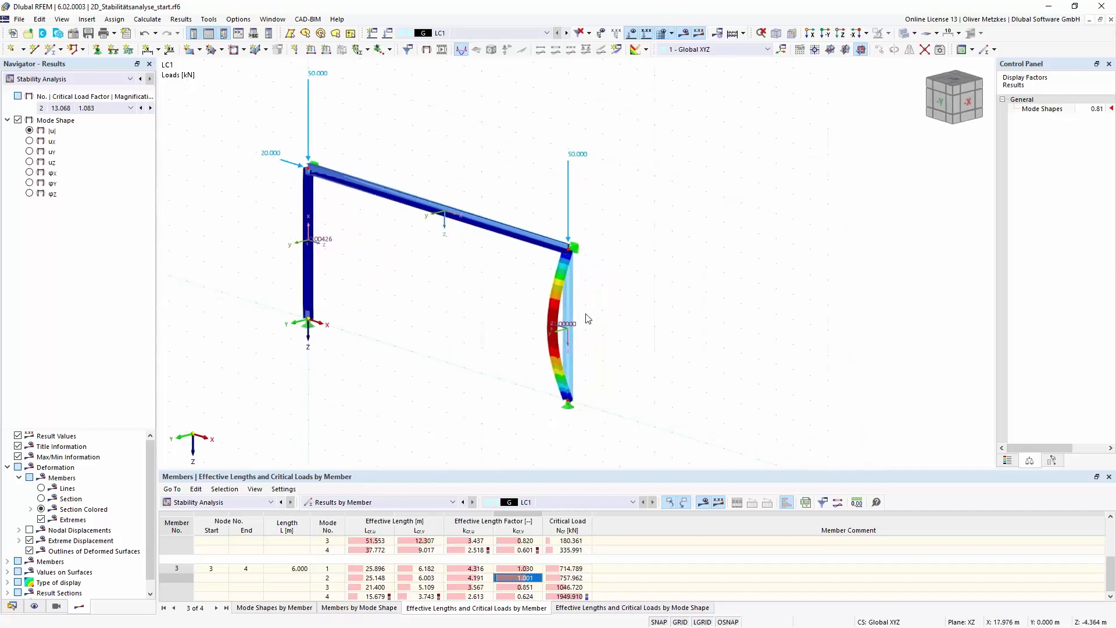
scroll(588, 318, "up", 4)
middle_click_drag(567, 229, 544, 186)
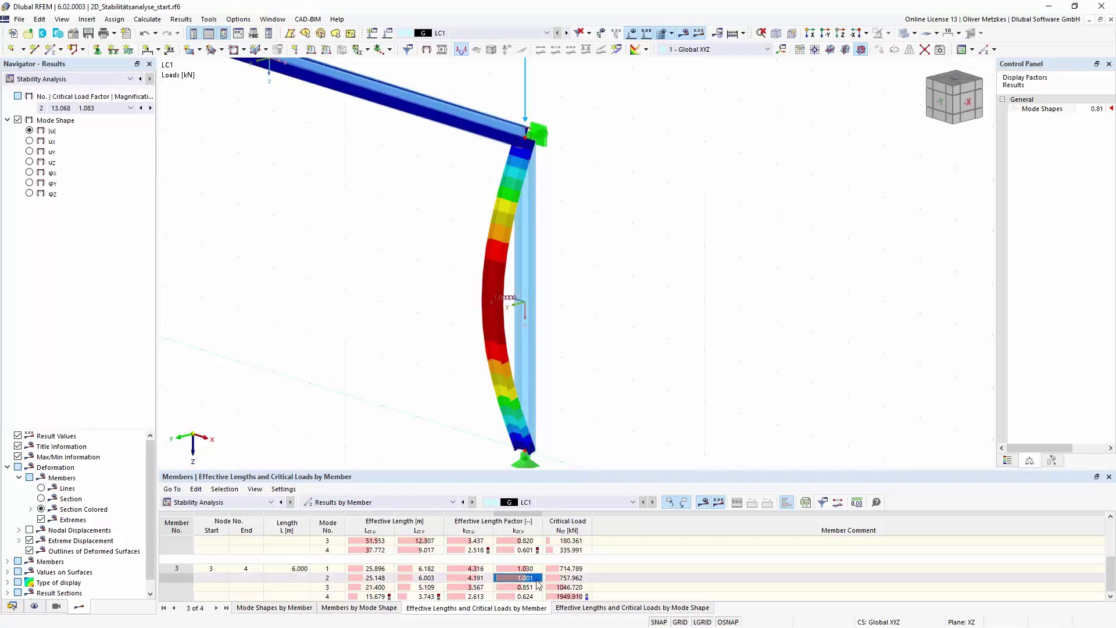
Step: Display mode shape 4 and check member 3's effective length Lcr,u and effective length factor kcr,u
left_click(327, 597)
middle_click_drag(367, 392, 630, 224)
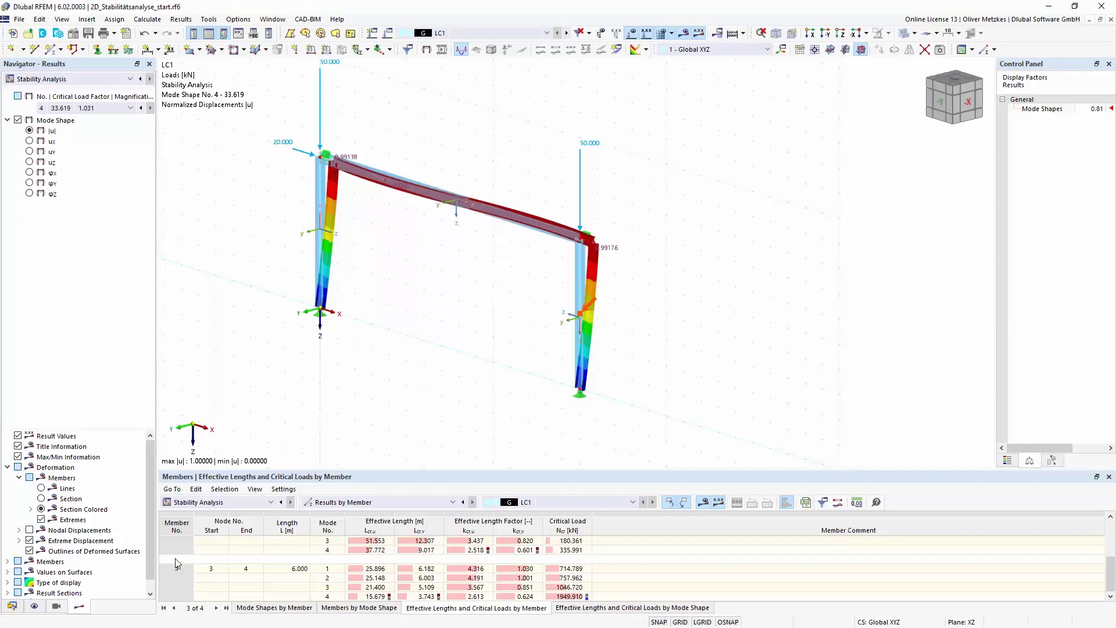
left_click(327, 596)
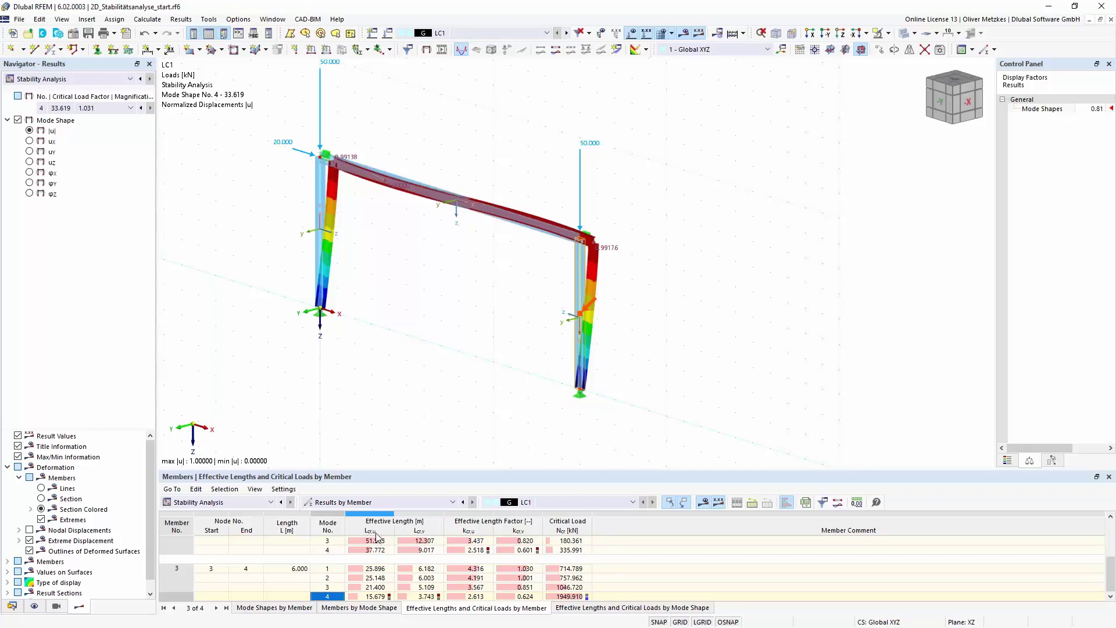
left_click(377, 597)
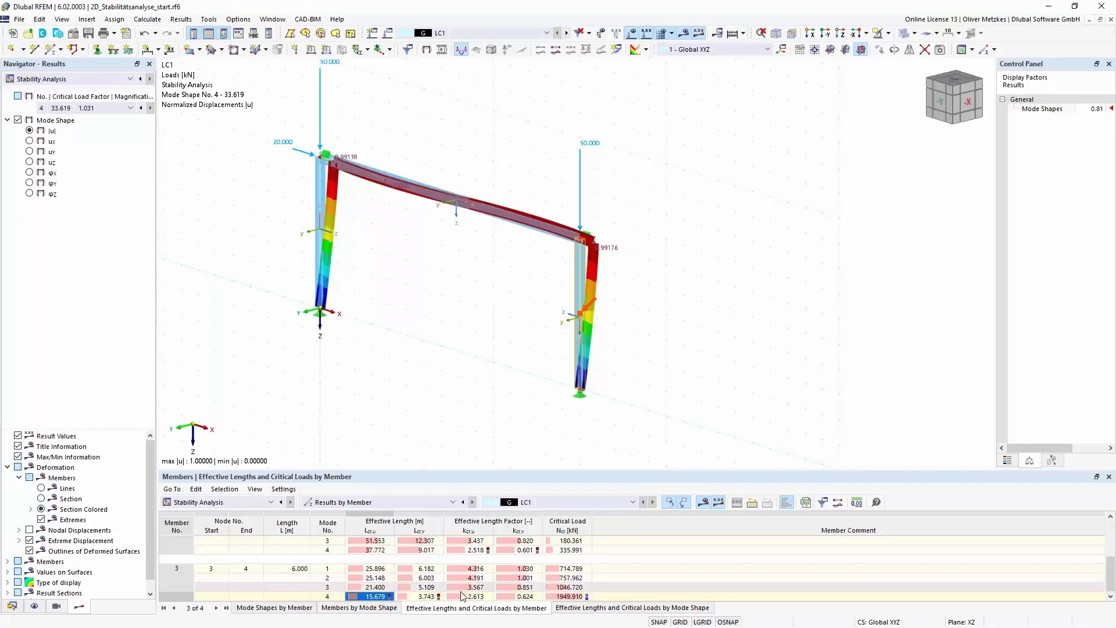
left_click(491, 596)
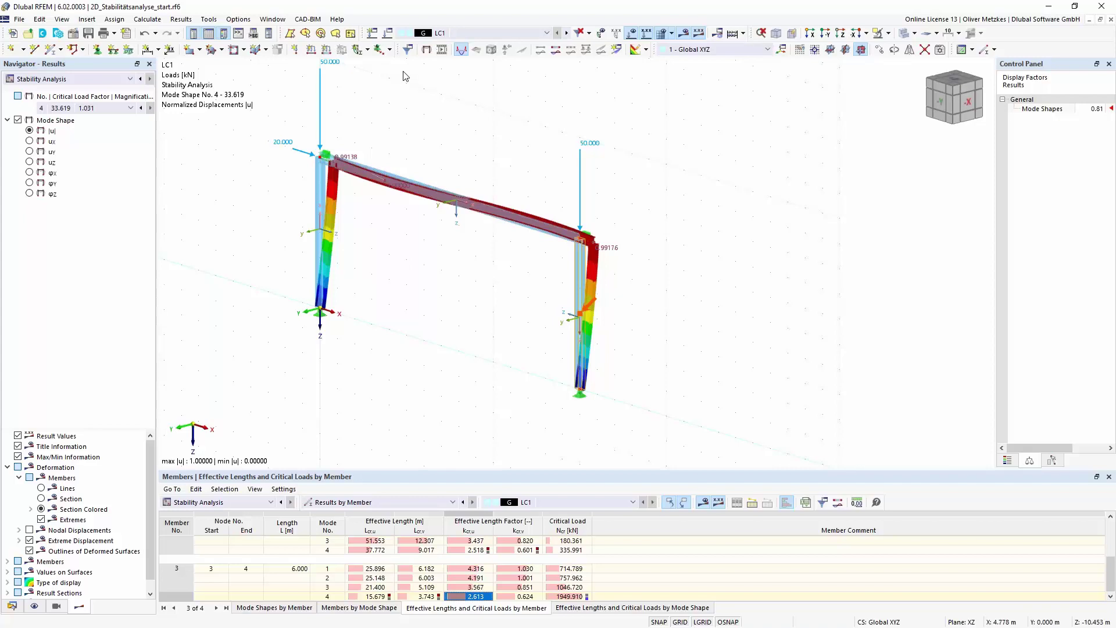
Step: Switch to the open model Steel Hall_webinar_start.rf6 and view the whole hall structure
left_click(273, 19)
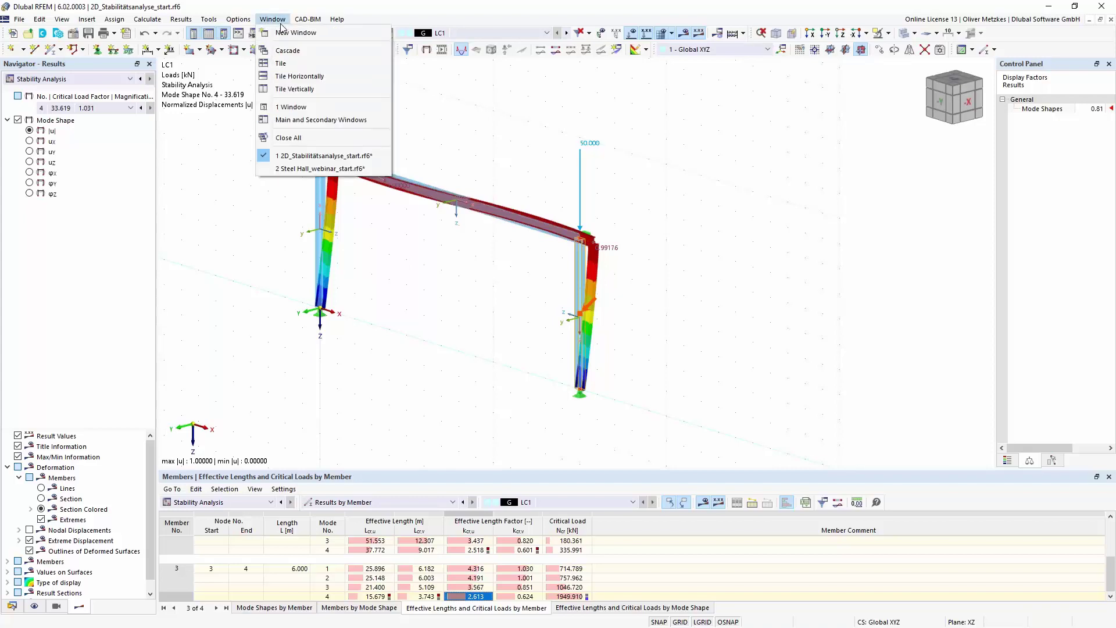
left_click(276, 168)
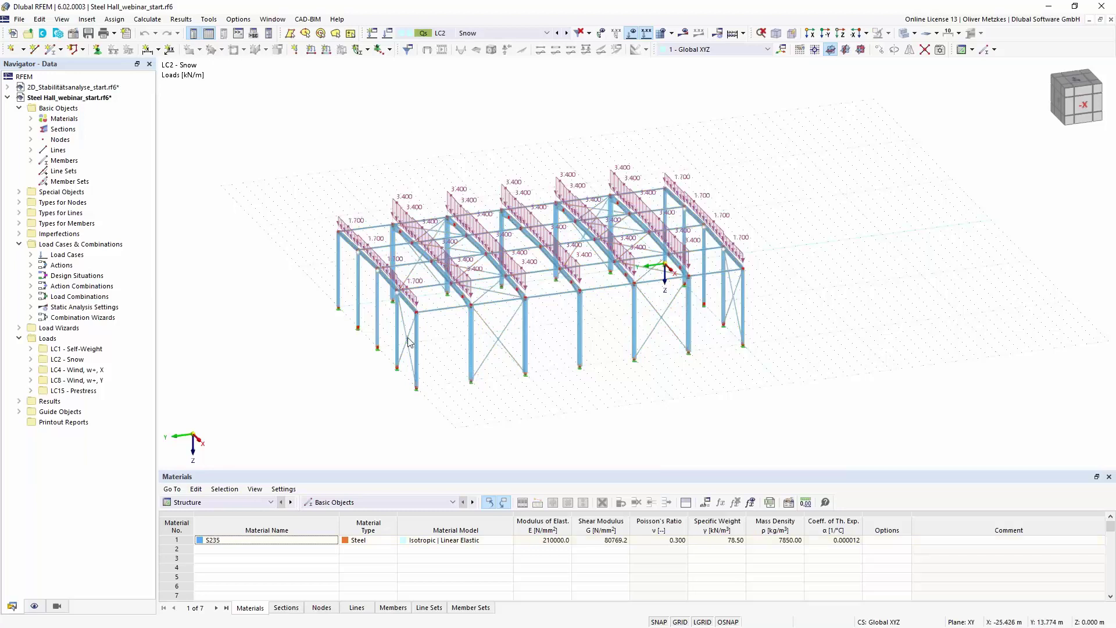
scroll(487, 310, "up", 1)
scroll(487, 310, "up", 1)
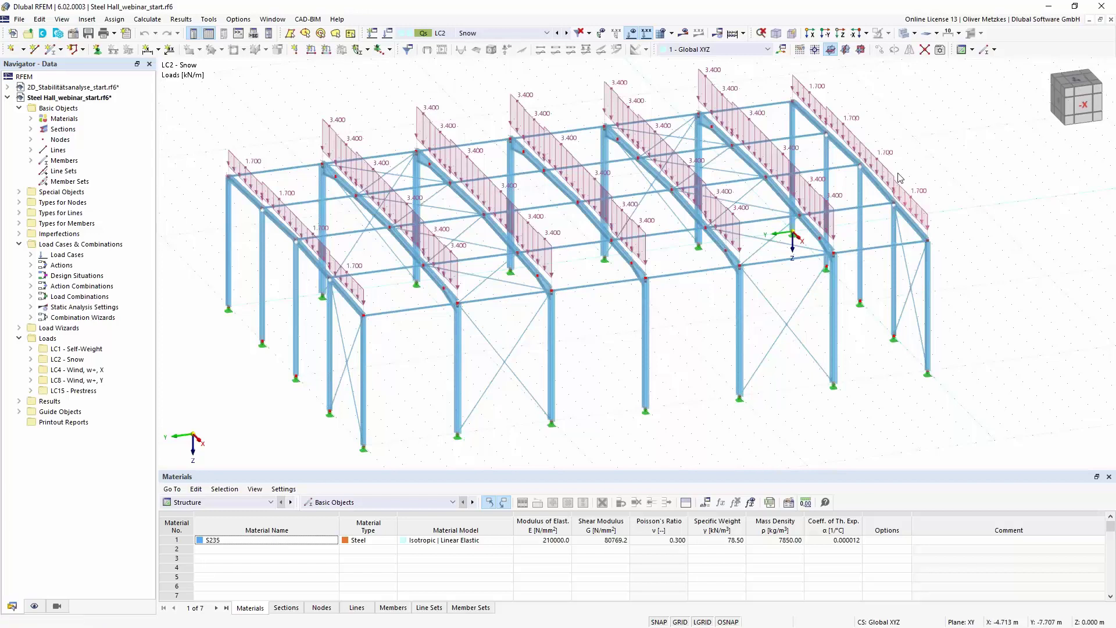
Step: Review the steel hall's available load cases and load combinations and examine its frames
left_click(503, 35)
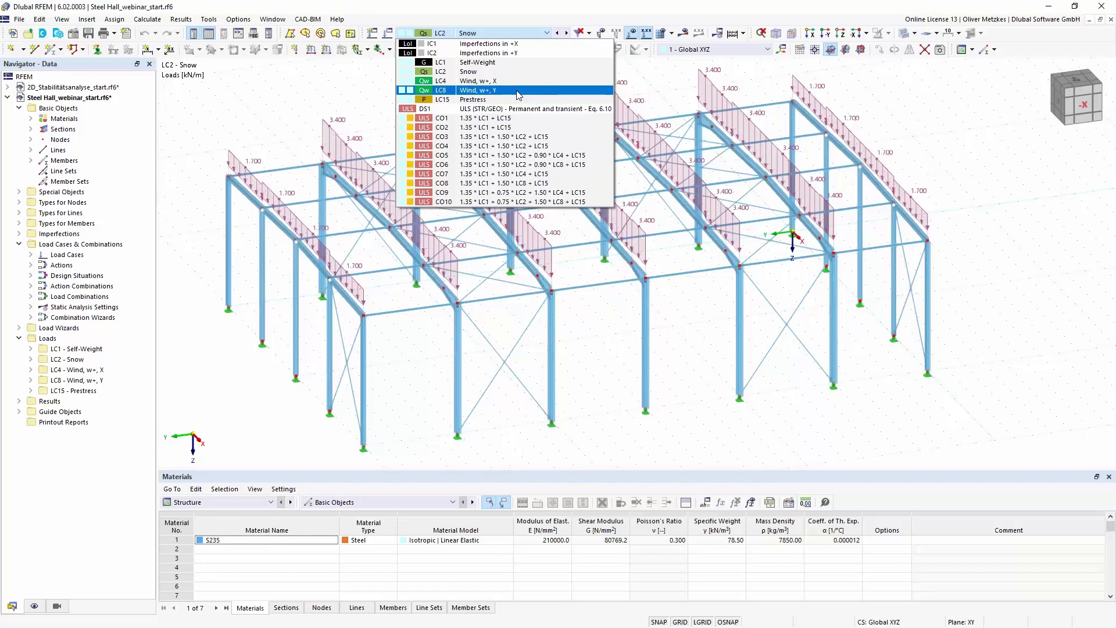
left_click(364, 88)
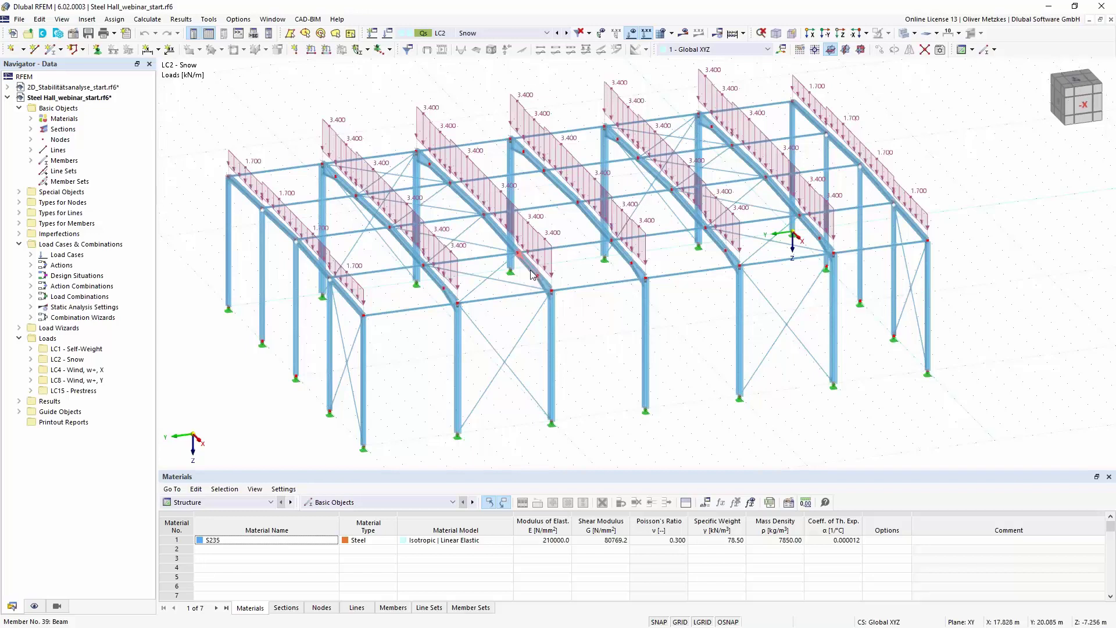
scroll(475, 254, "up", 2)
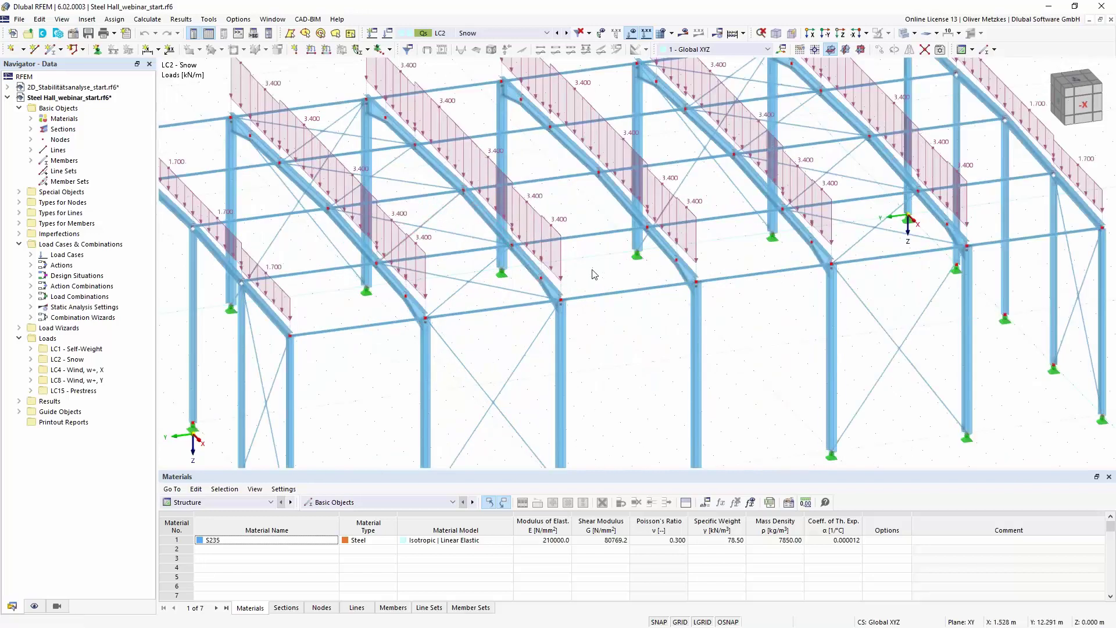
scroll(597, 274, "down", 1)
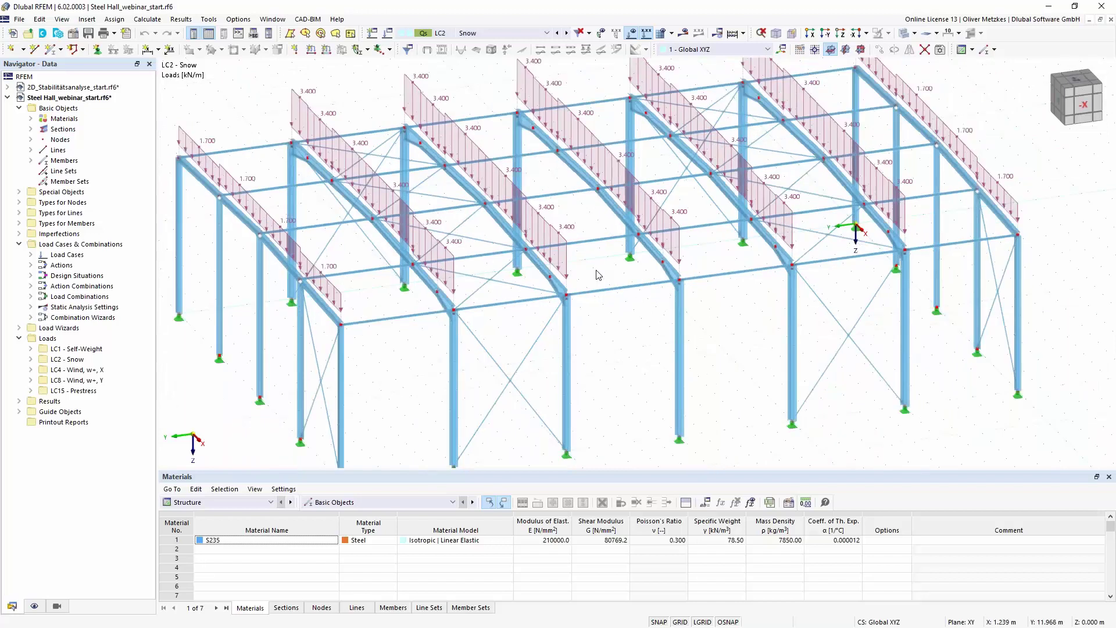
scroll(597, 274, "down", 1)
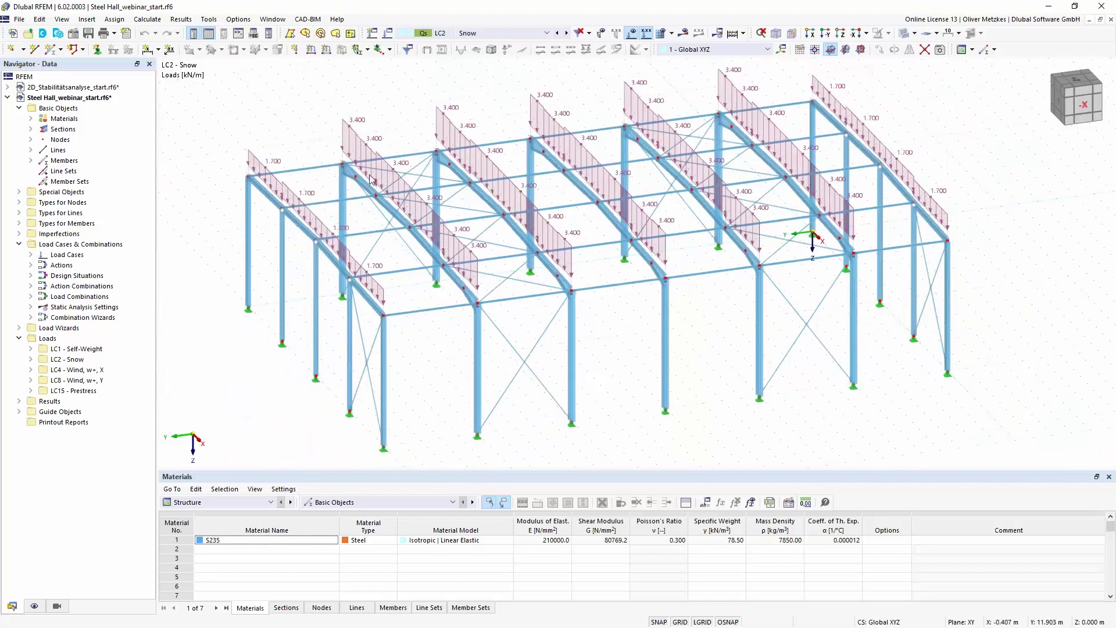
Step: Activate the Structure Stability add-on in the steel hall model's base data
left_click(76, 36)
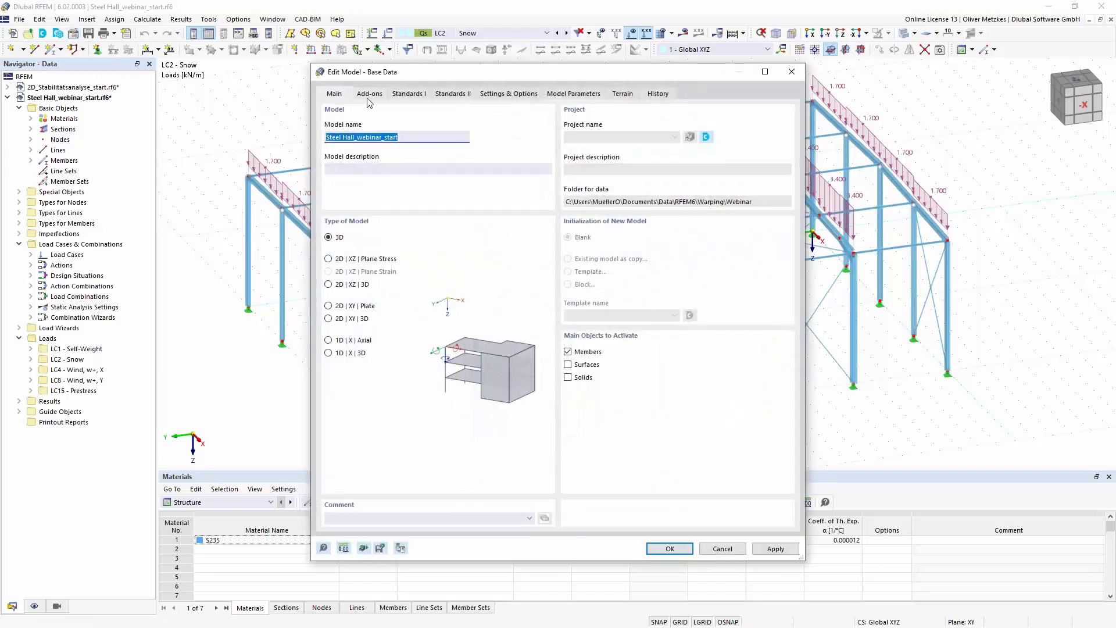
left_click(372, 94)
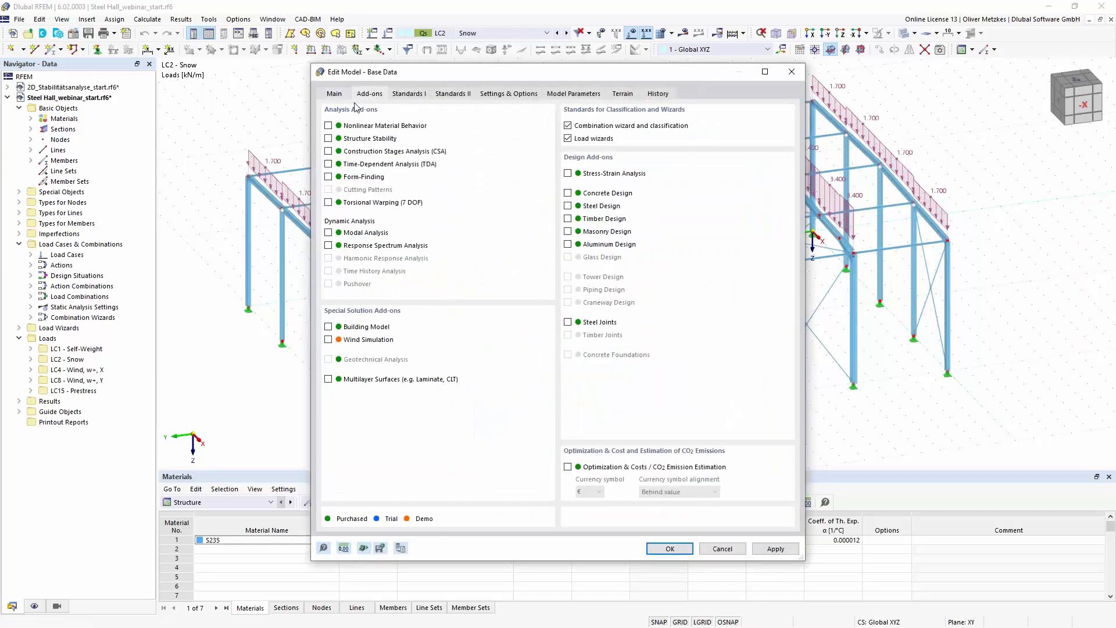
left_click(329, 138)
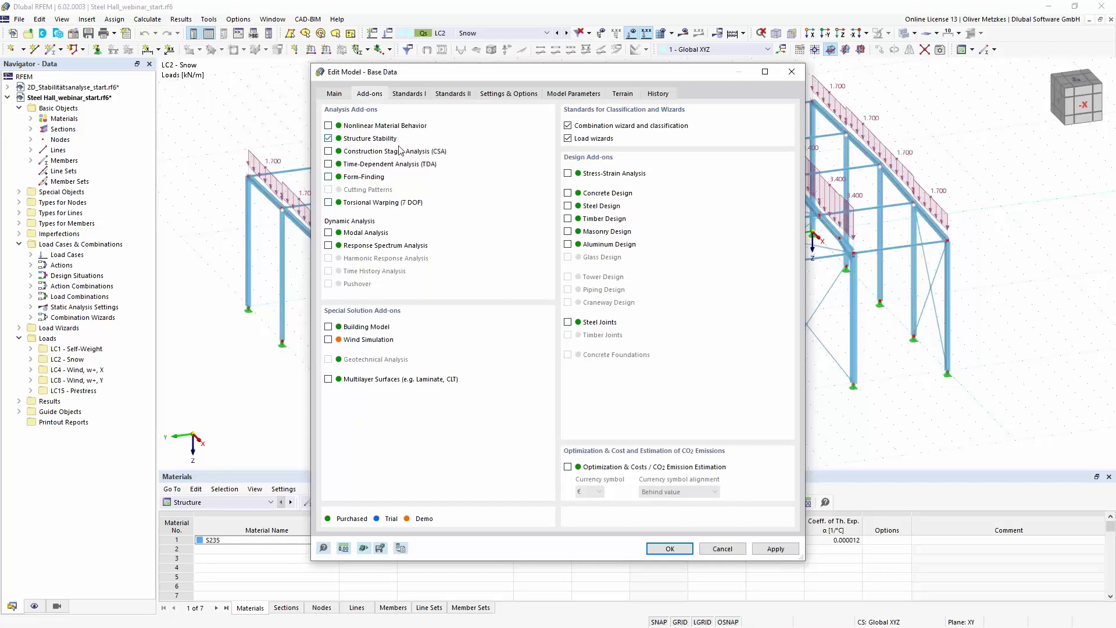
left_click(668, 549)
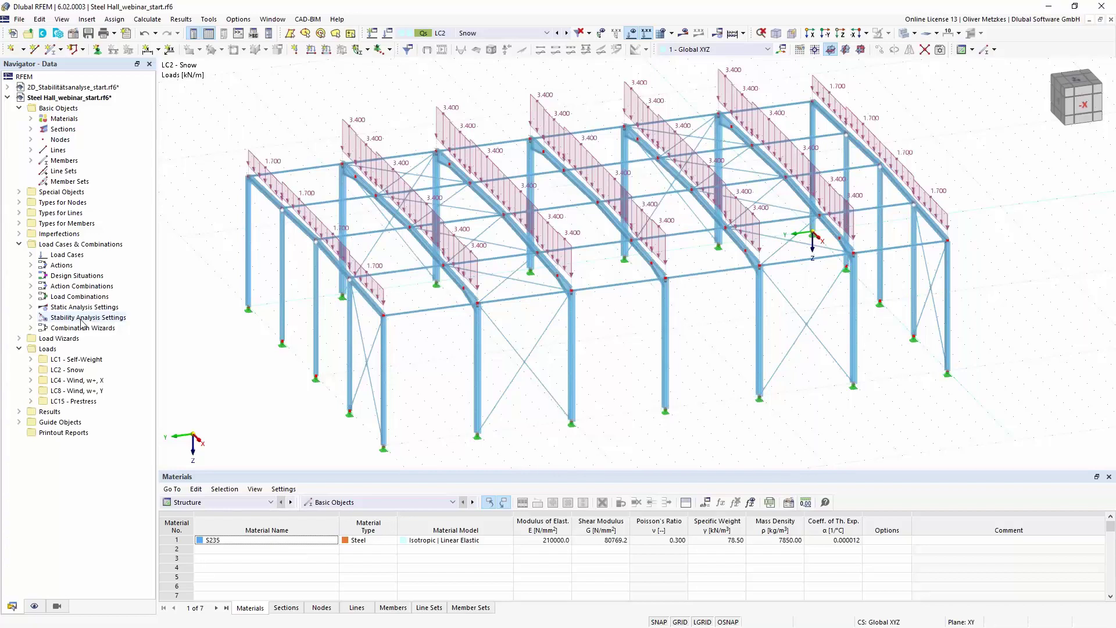
Step: Activate the critical load calculation for load combination CO5 with stability analysis settings ST1
left_click(437, 35)
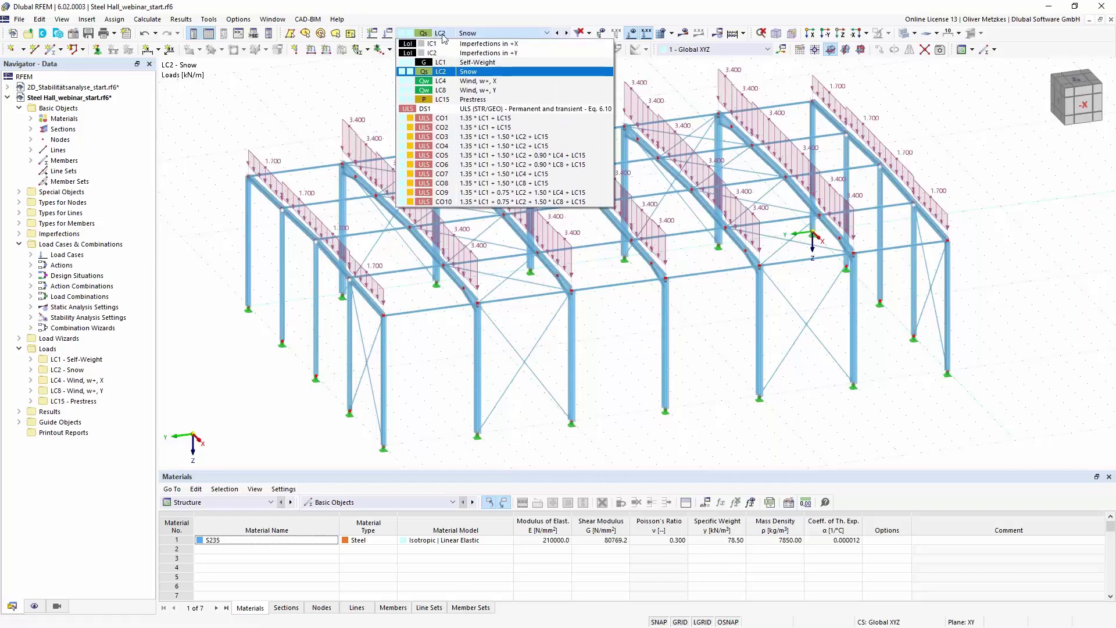
left_click(510, 138)
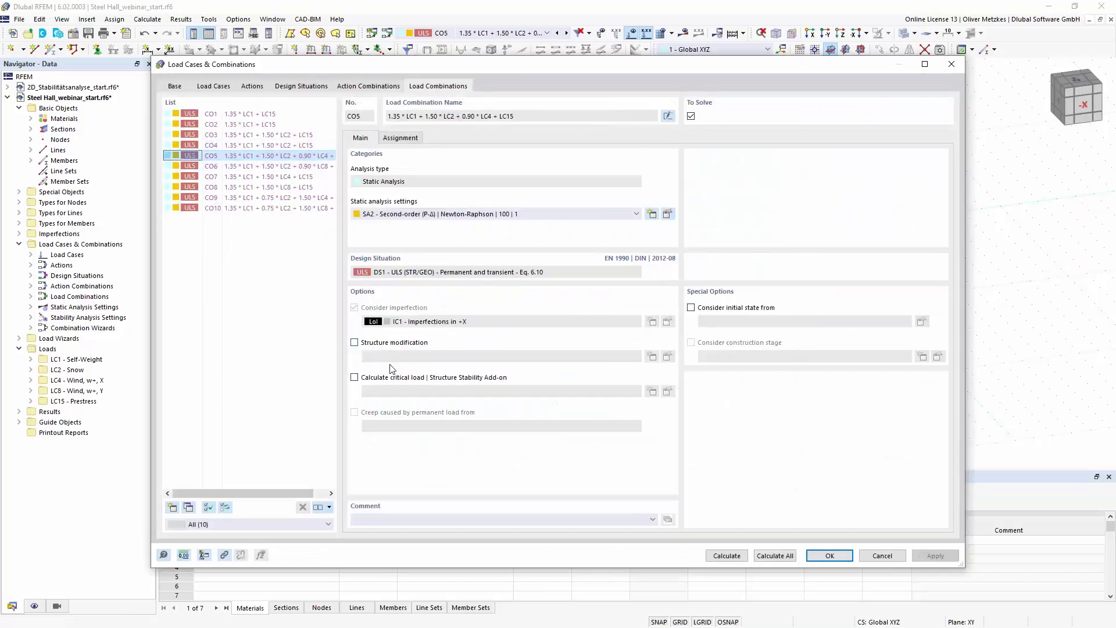
left_click(369, 378)
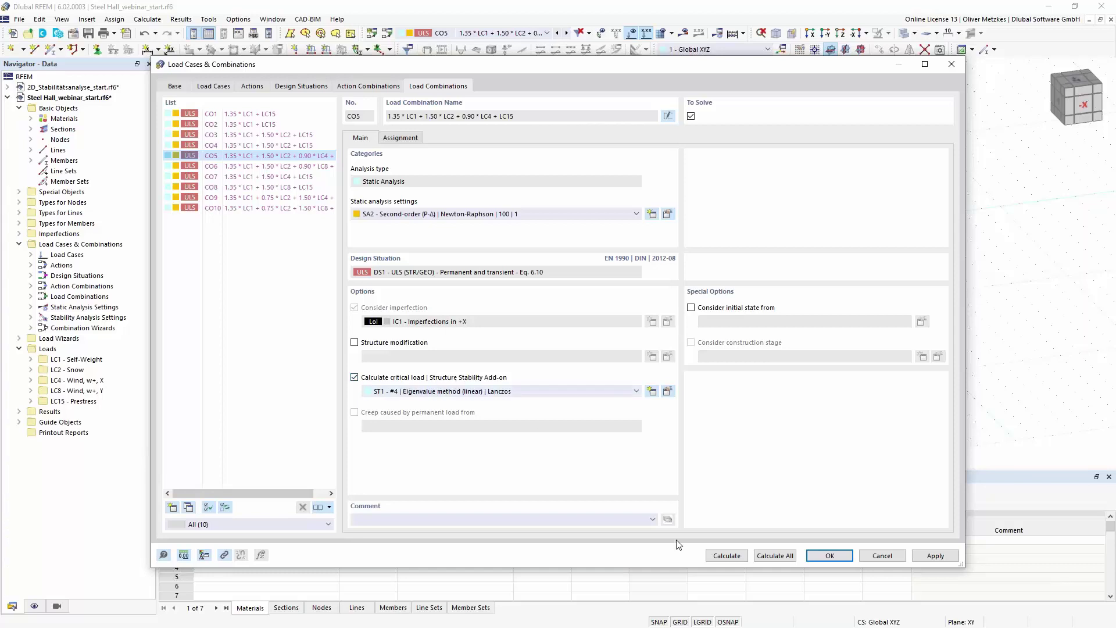
Step: Calculate load combination CO5 and display its stability analysis results
left_click(732, 555)
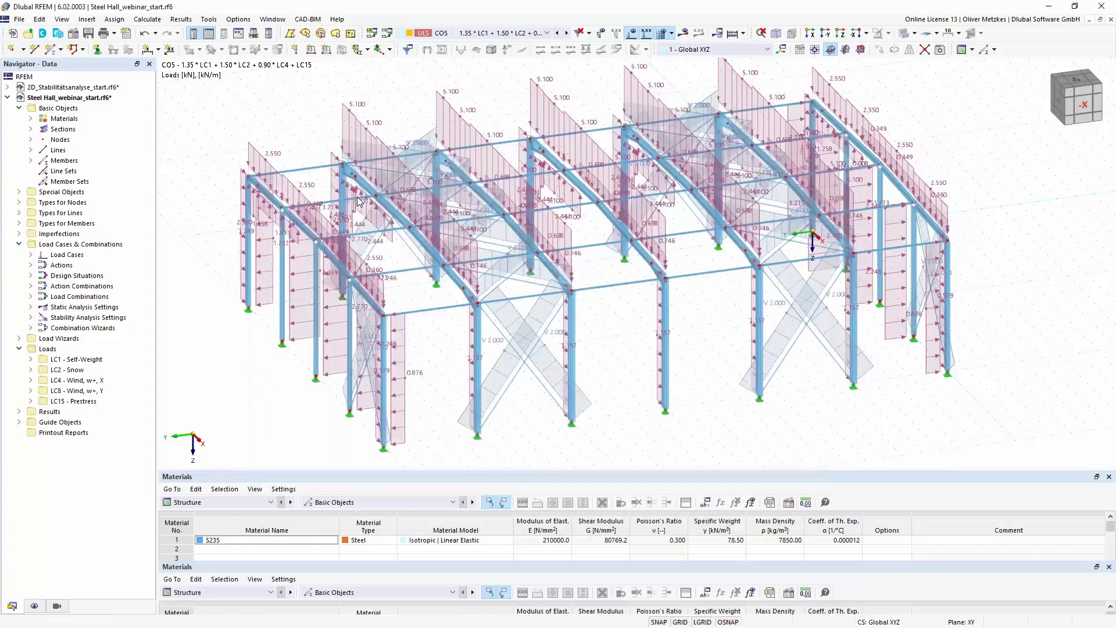
left_click(77, 84)
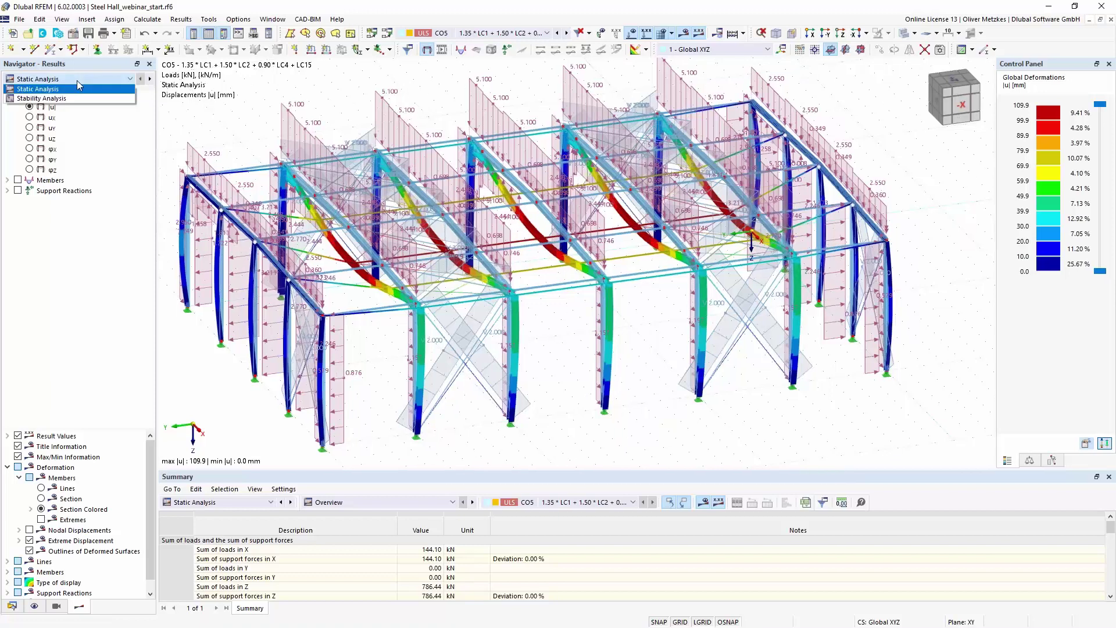
left_click(77, 98)
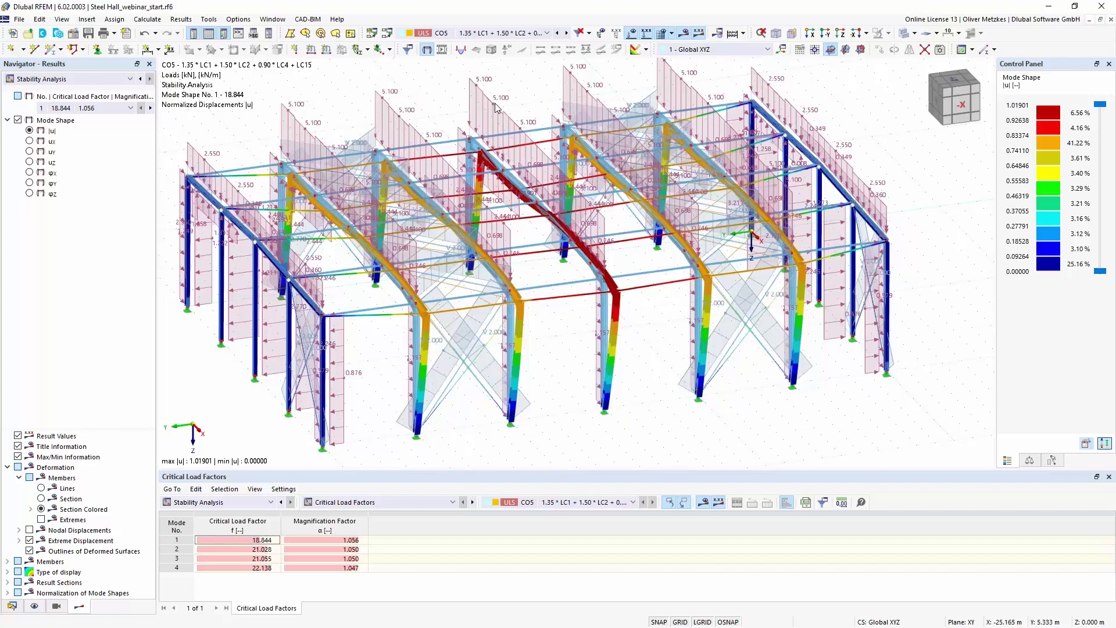
Step: Hide the loads and examine the steel hall's first mode shape
middle_click_drag(628, 413, 649, 408, "ctrl")
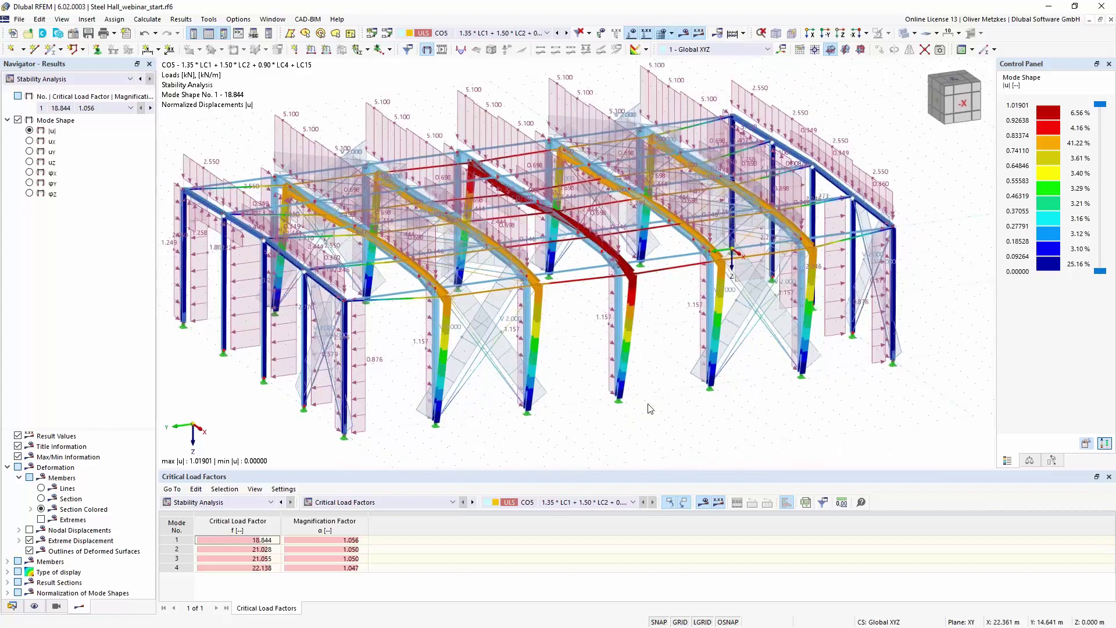
left_click(639, 50)
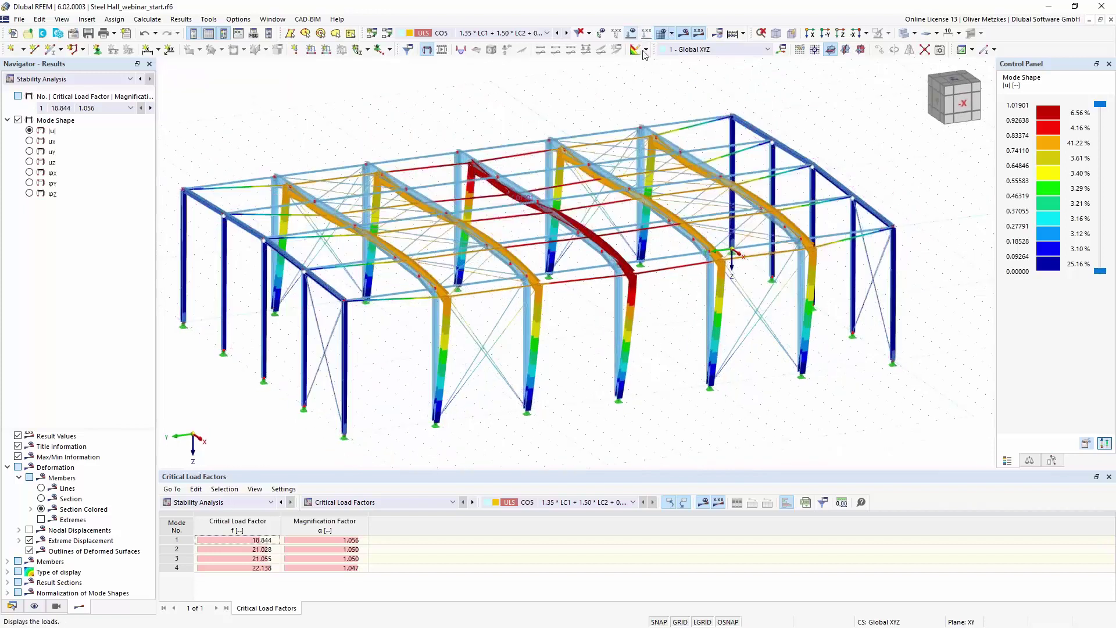
middle_click_drag(655, 331, 672, 343, "ctrl")
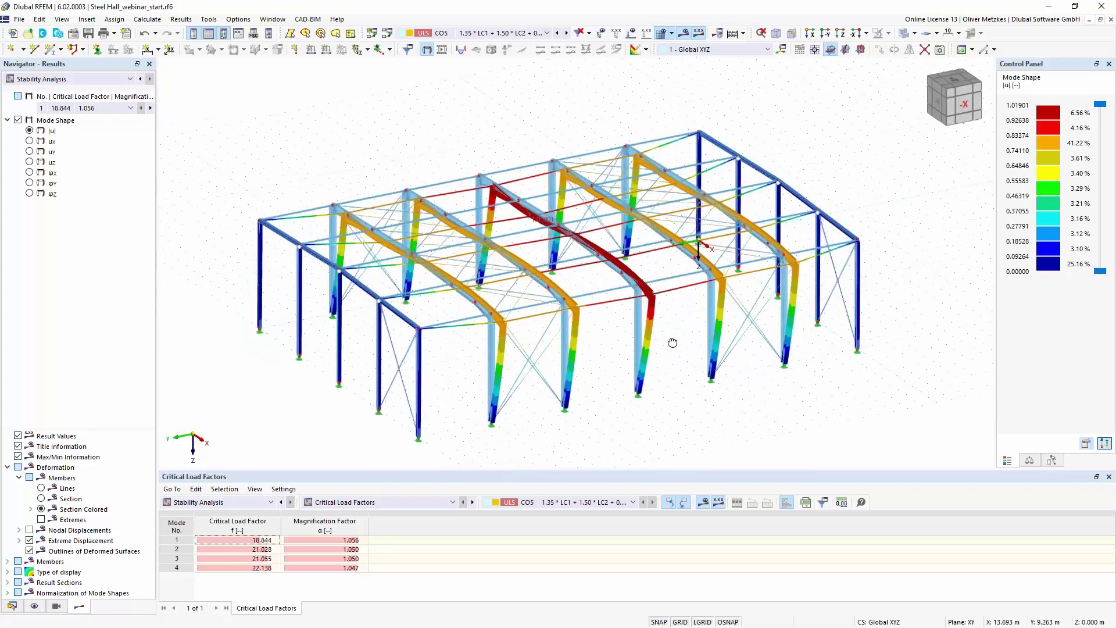
right_click_drag(672, 343, 672, 341)
left_click(610, 423)
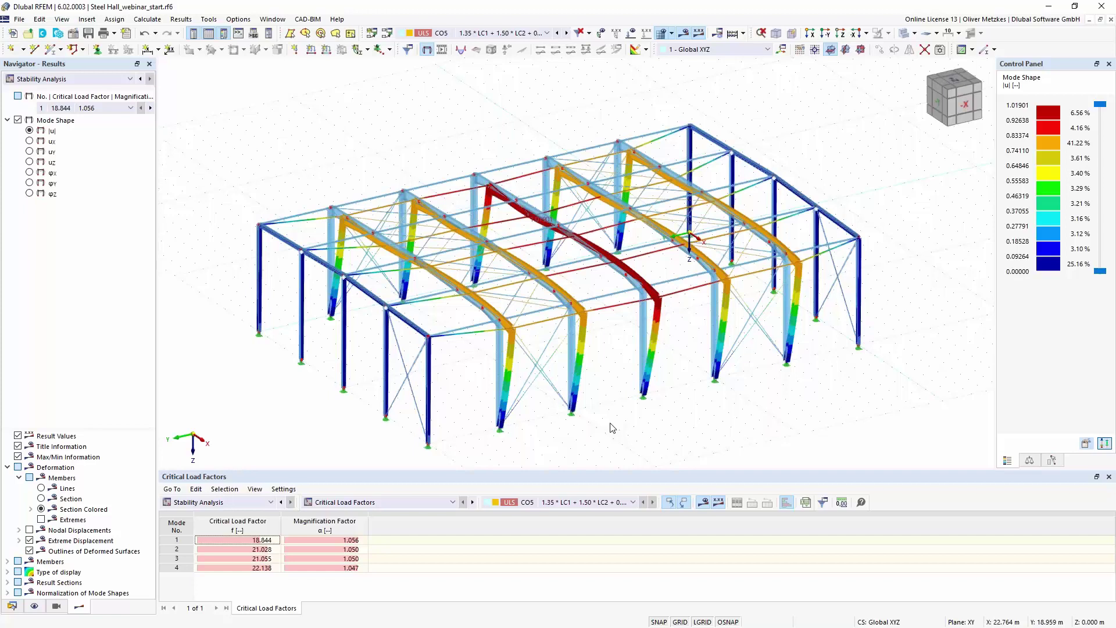
Step: Activate stability analysis with settings ST1 in the combination wizard assigned to design situation DS1
left_click(386, 40)
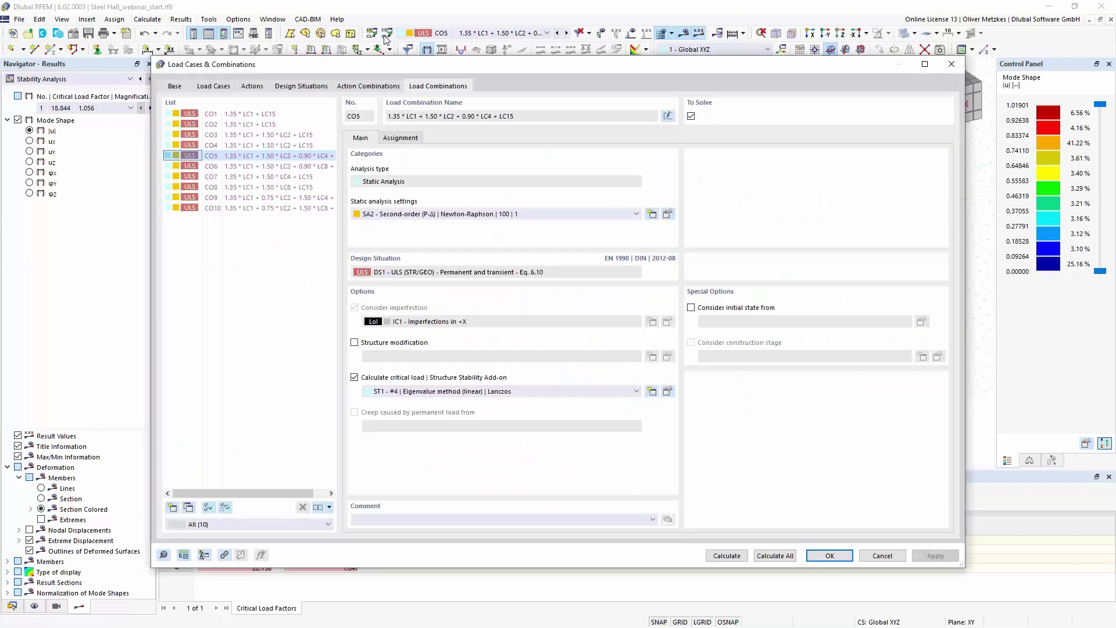
left_click(297, 87)
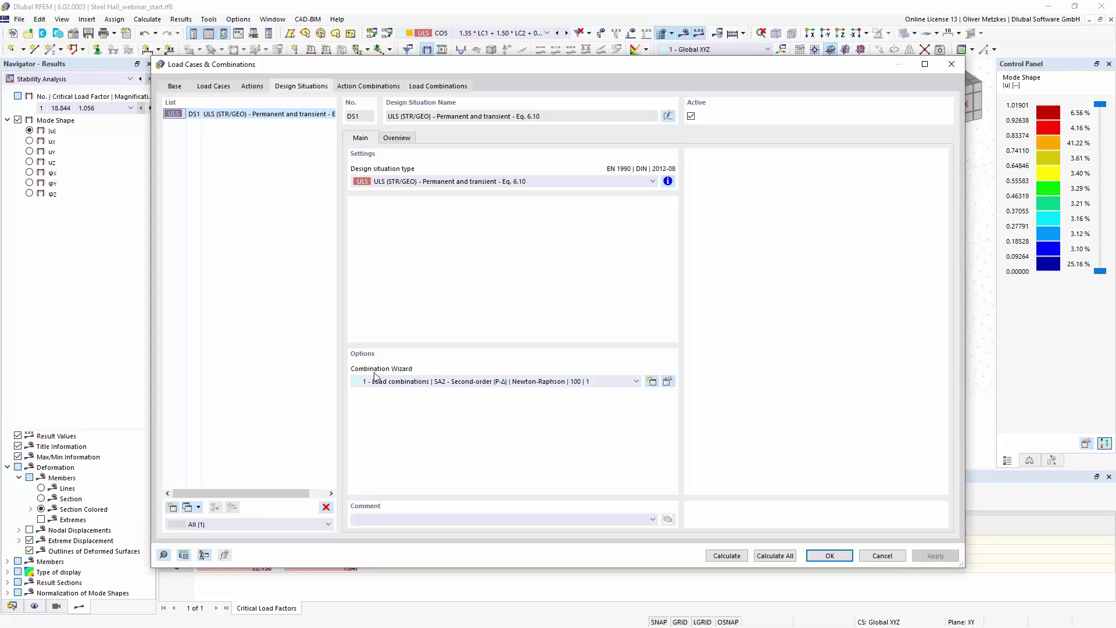
left_click(667, 381)
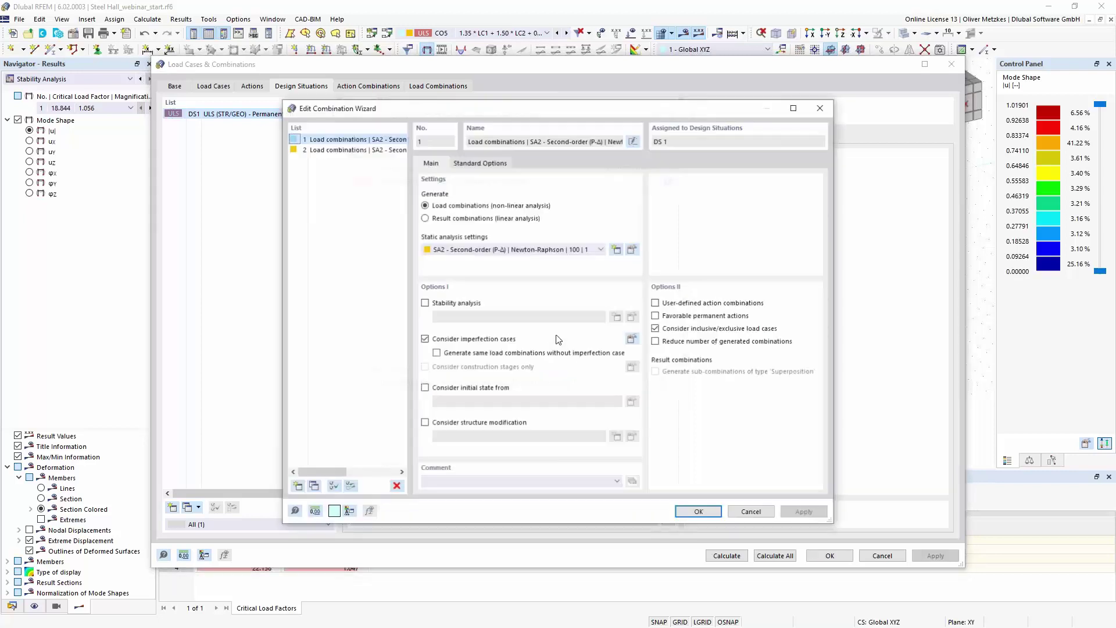
left_click(446, 303)
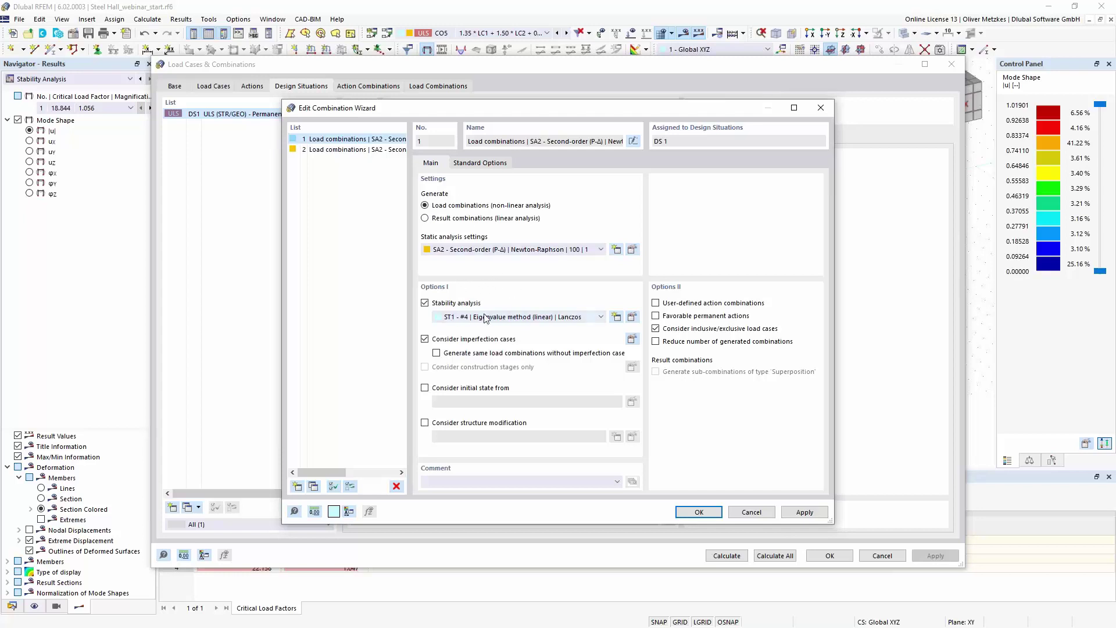
left_click(700, 511)
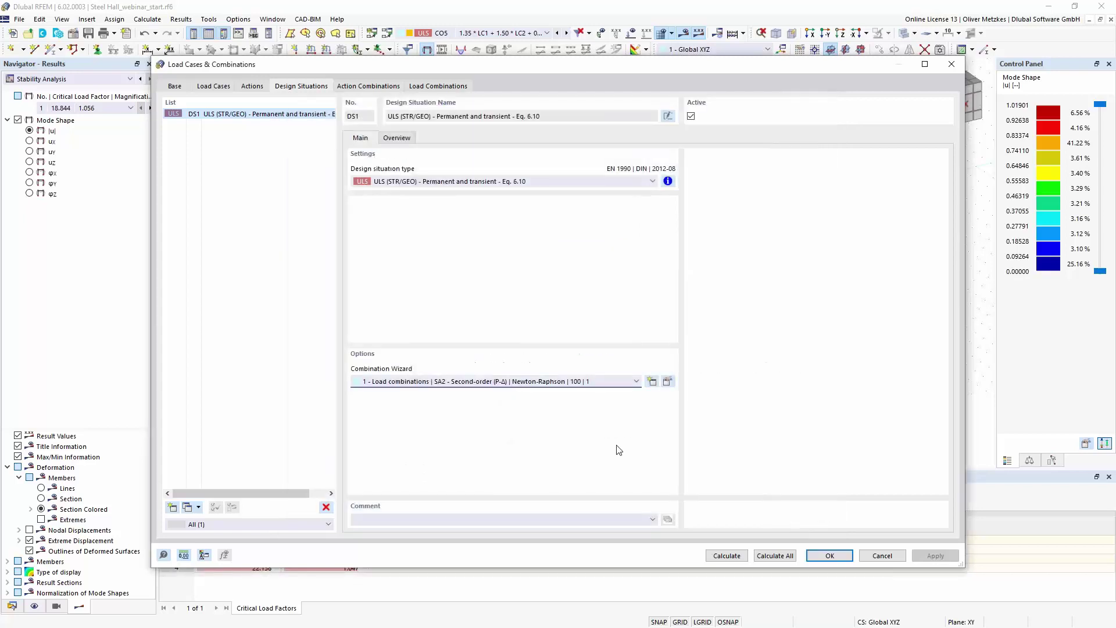
Step: Clear the combination wizard assignment of design situation DS1 and reassign wizard 1 with second-order analysis SA2
left_click(521, 383)
left_click(515, 390)
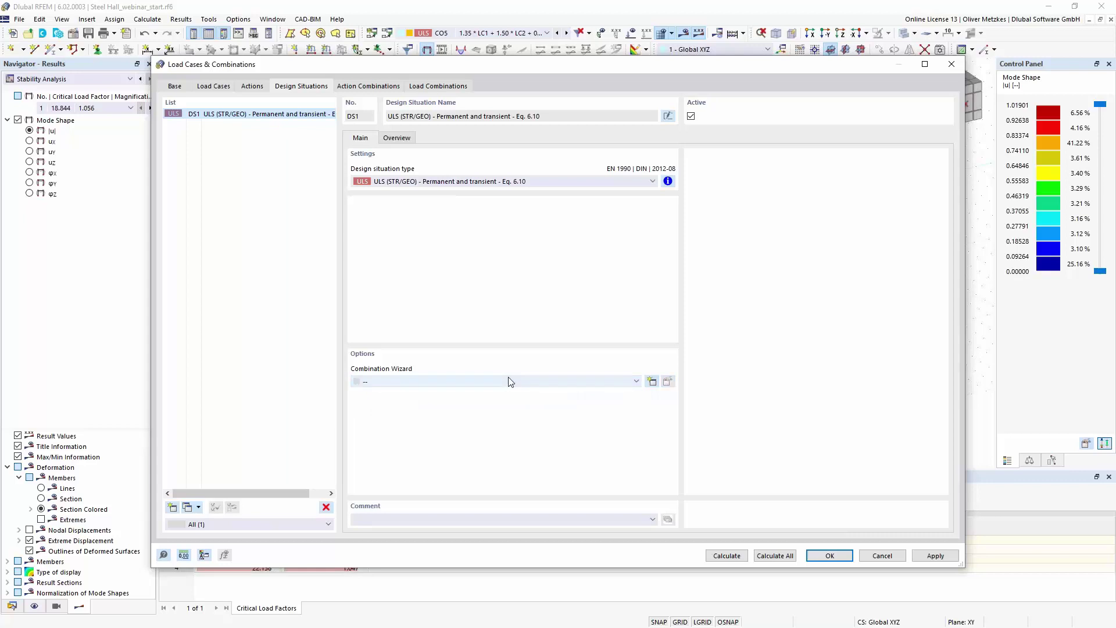
left_click(506, 381)
left_click(499, 400)
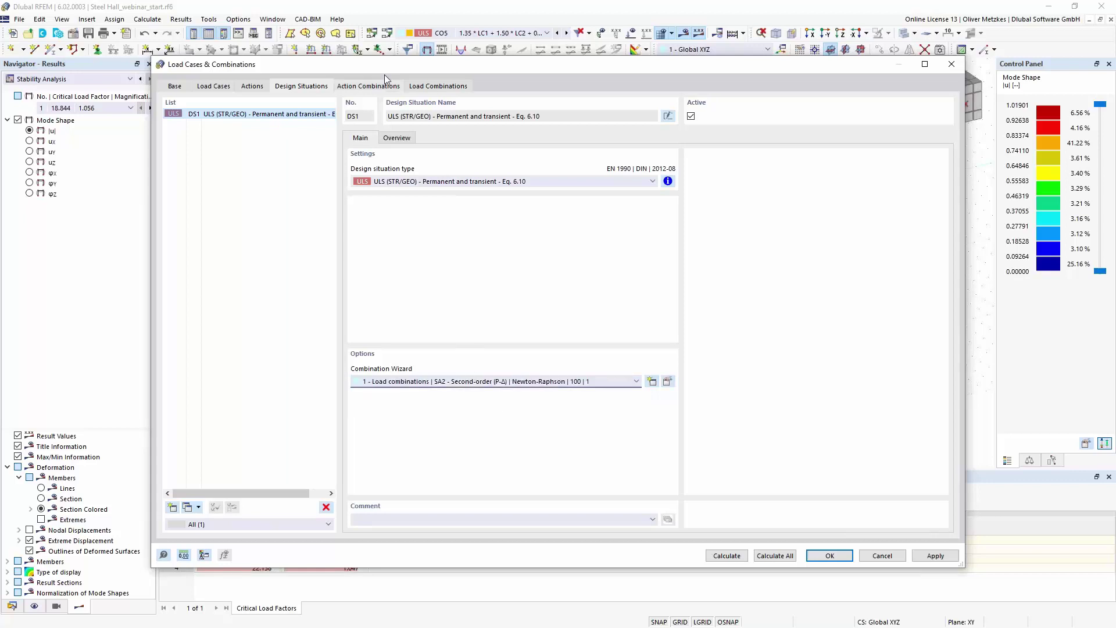
Step: Regenerate the action and load combinations, and check the critical load settings of combinations CO2 and CO4
left_click(370, 87)
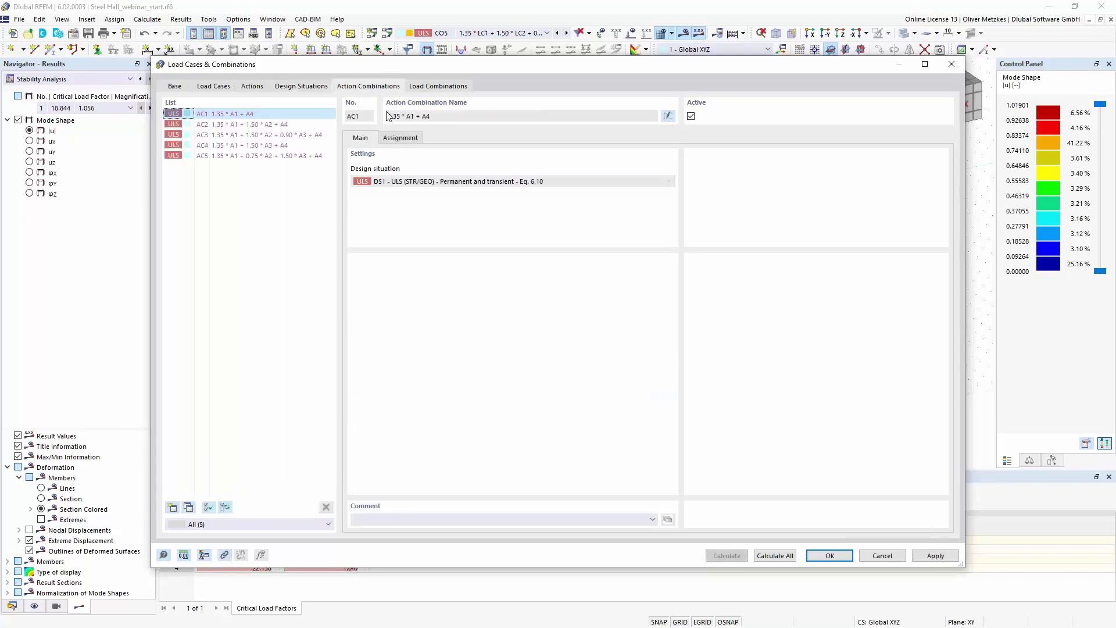
left_click(442, 86)
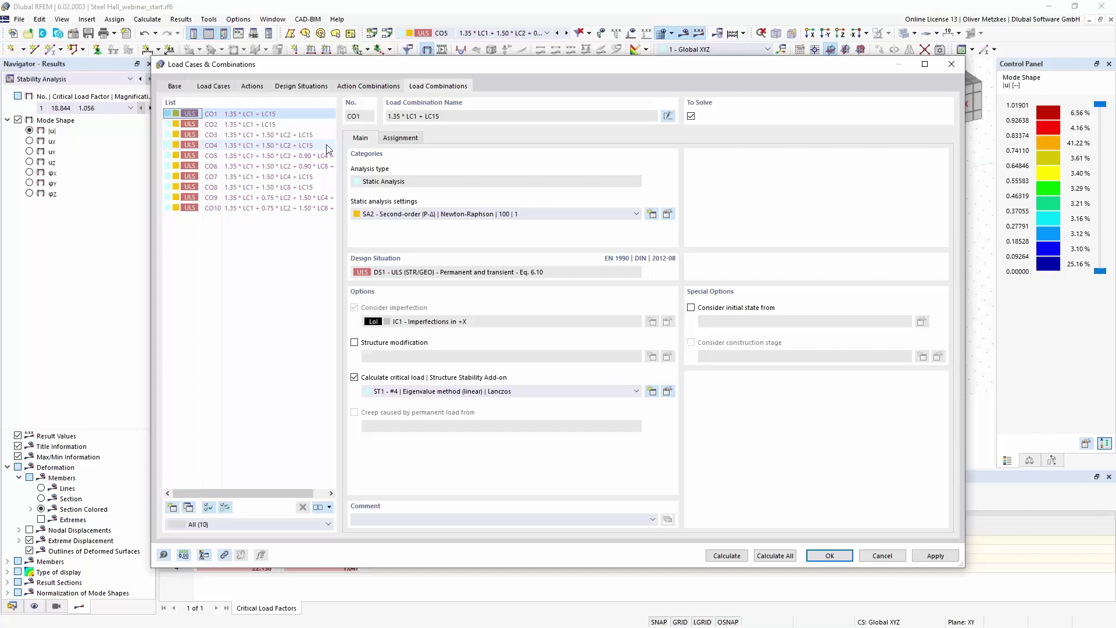
left_click(279, 124)
left_click(296, 146)
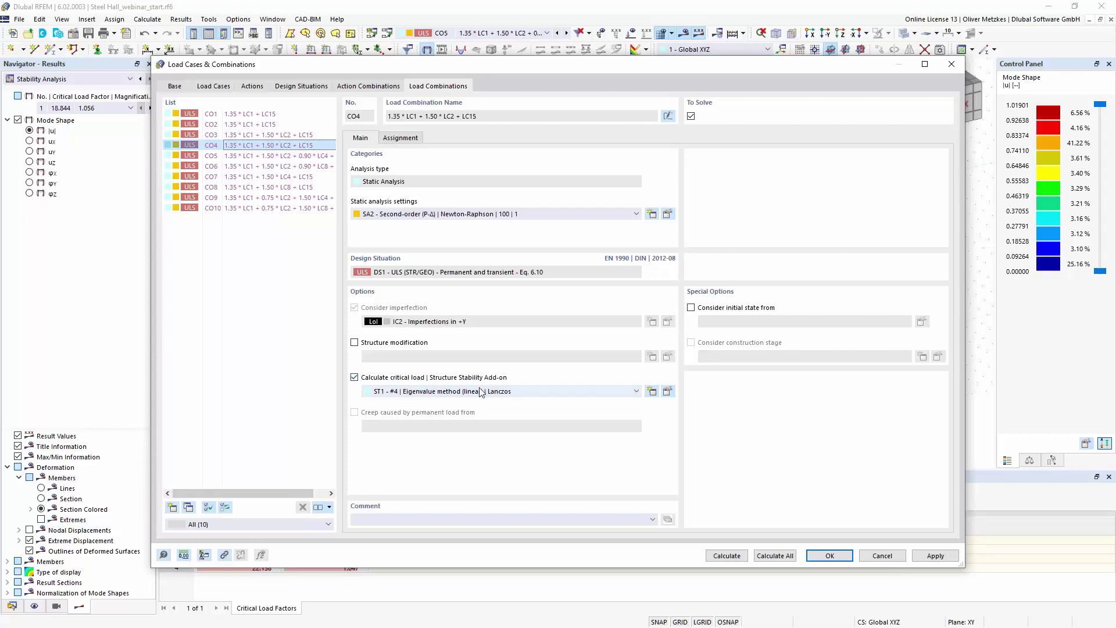
Step: Calculate design situation DS1 and enlarge the results summary to read the minimum critical load factor
left_click(311, 90)
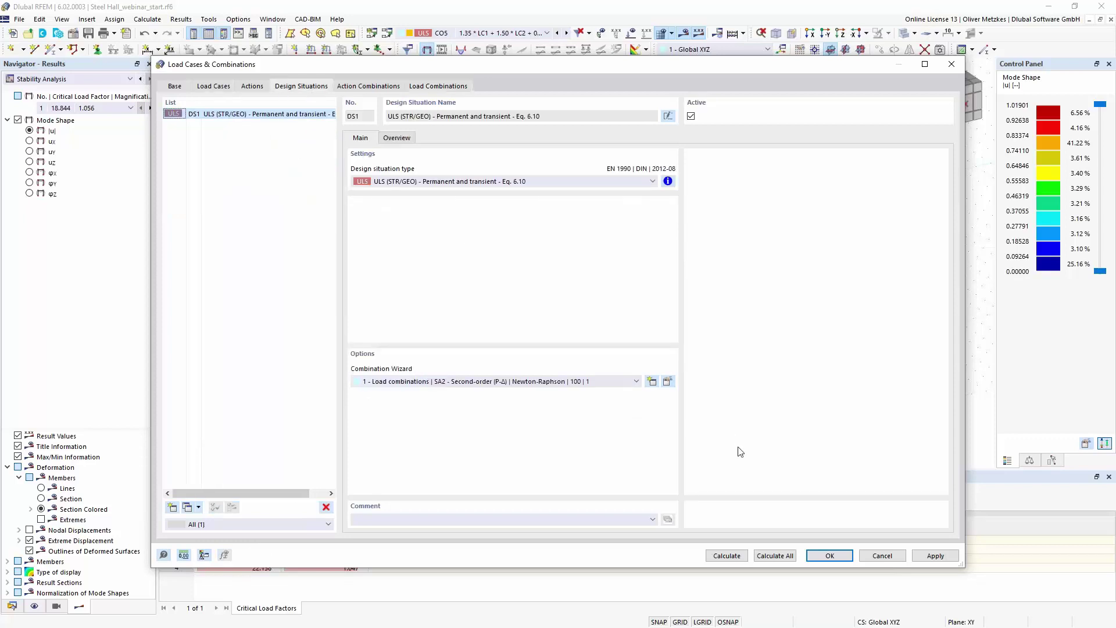
left_click(726, 556)
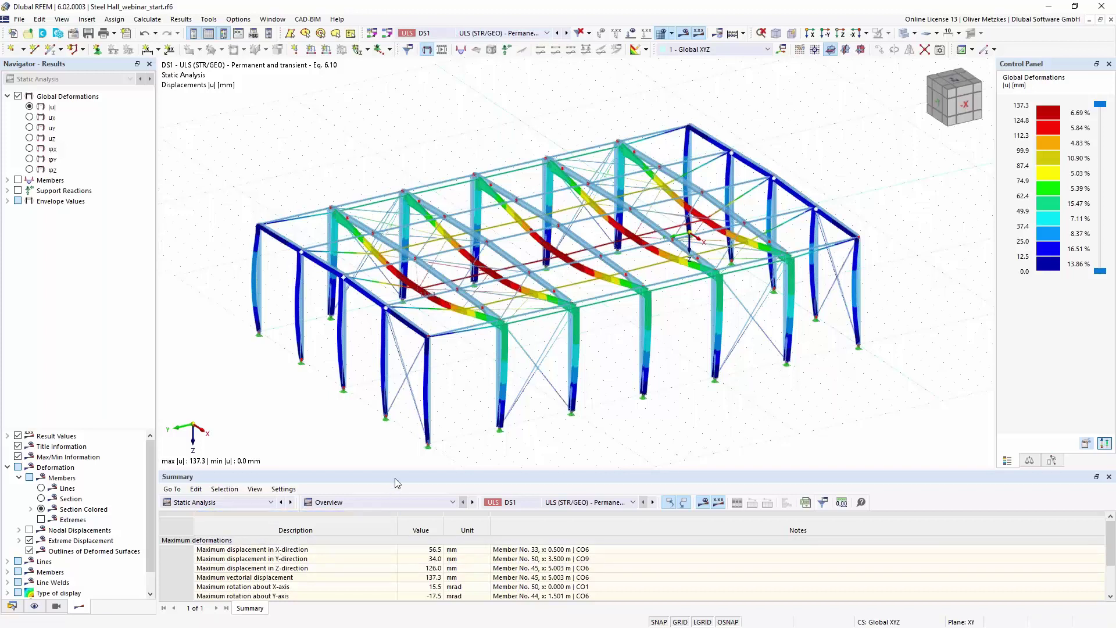
left_click_drag(398, 472, 396, 411)
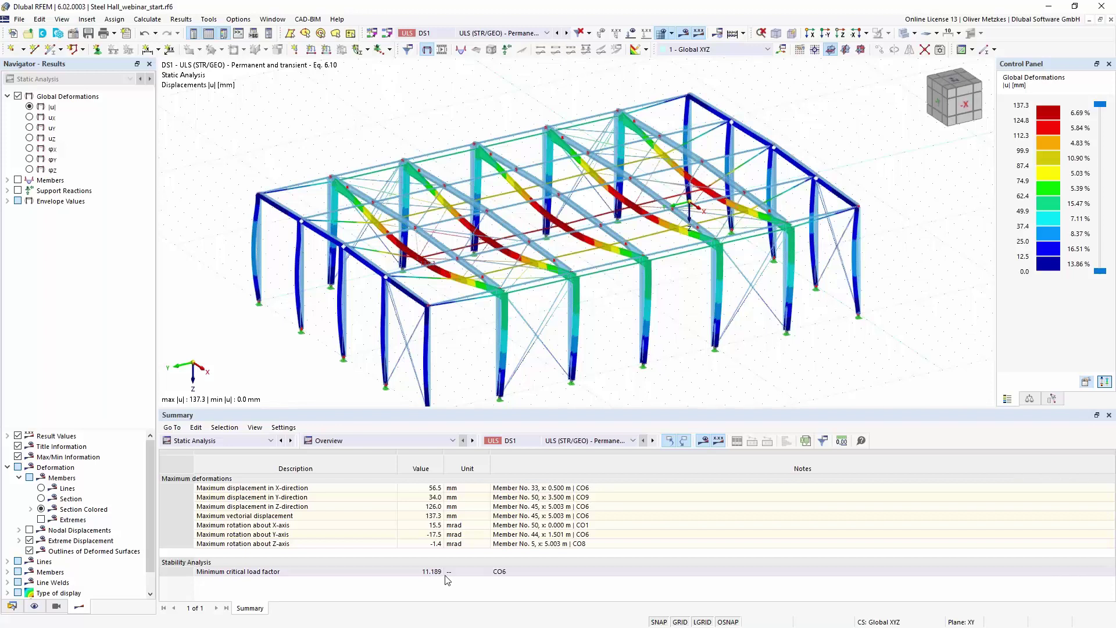
Step: Display the stability analysis results of load combination CO6 and examine its first mode shape up close
left_click(524, 33)
key("Escape")
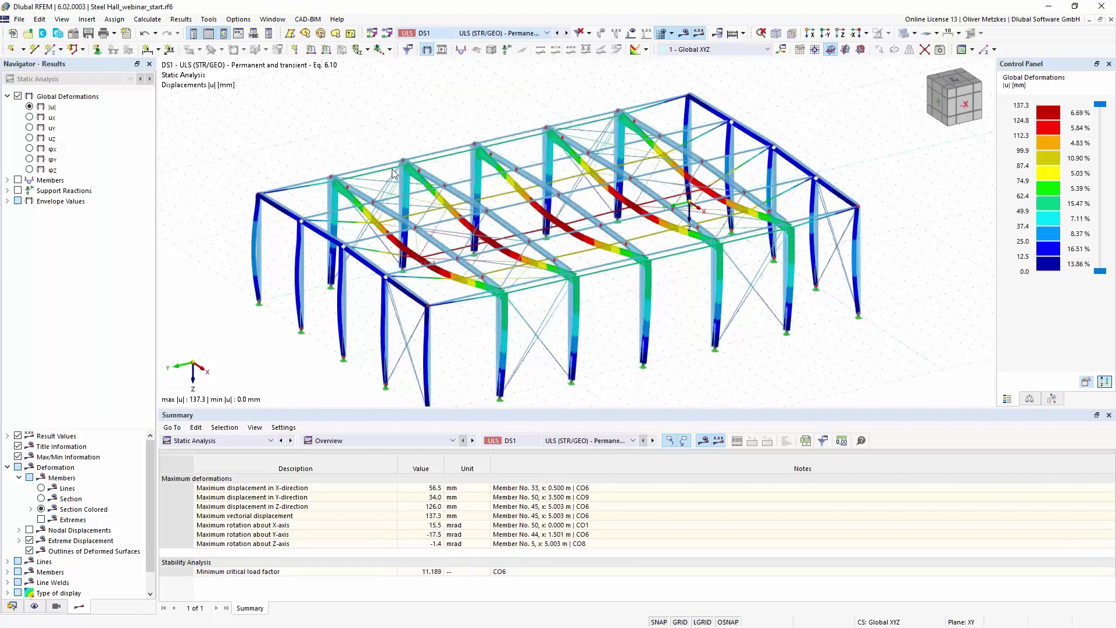
left_click(101, 79)
left_click(83, 98)
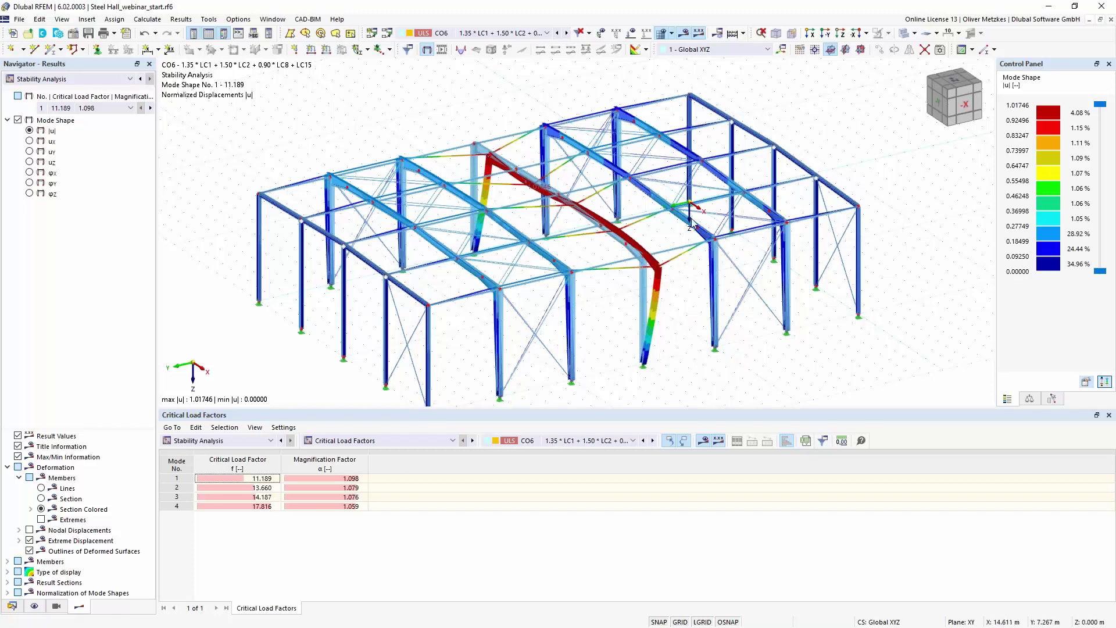
scroll(686, 293, "up", 5)
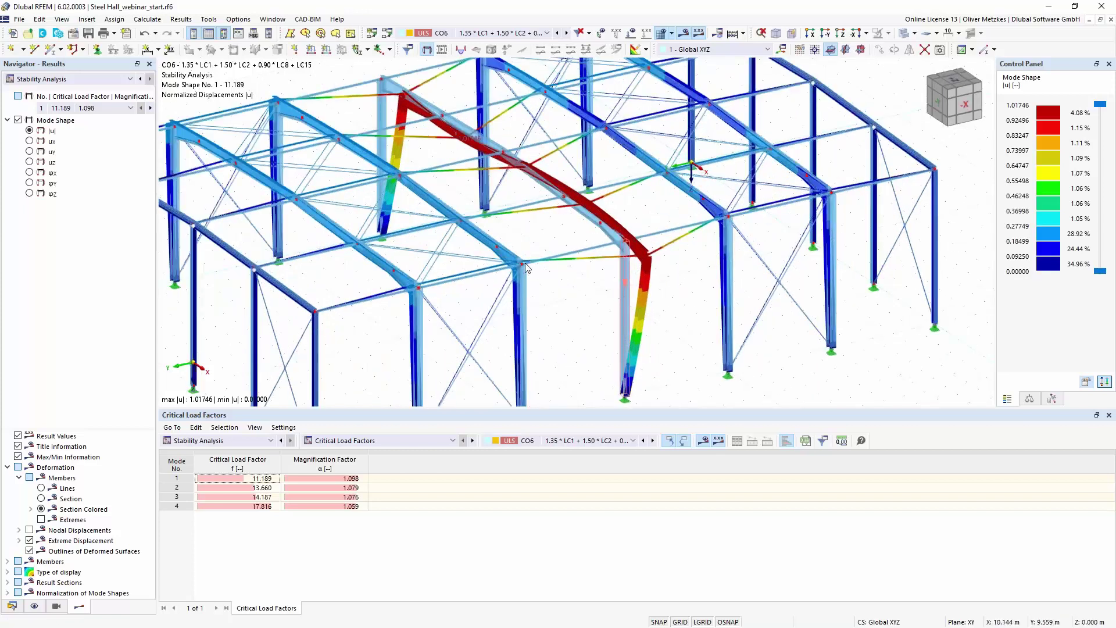
Step: Display the static analysis bending moments My on the hall's members for load combination CO6
left_click(90, 80)
left_click(82, 97)
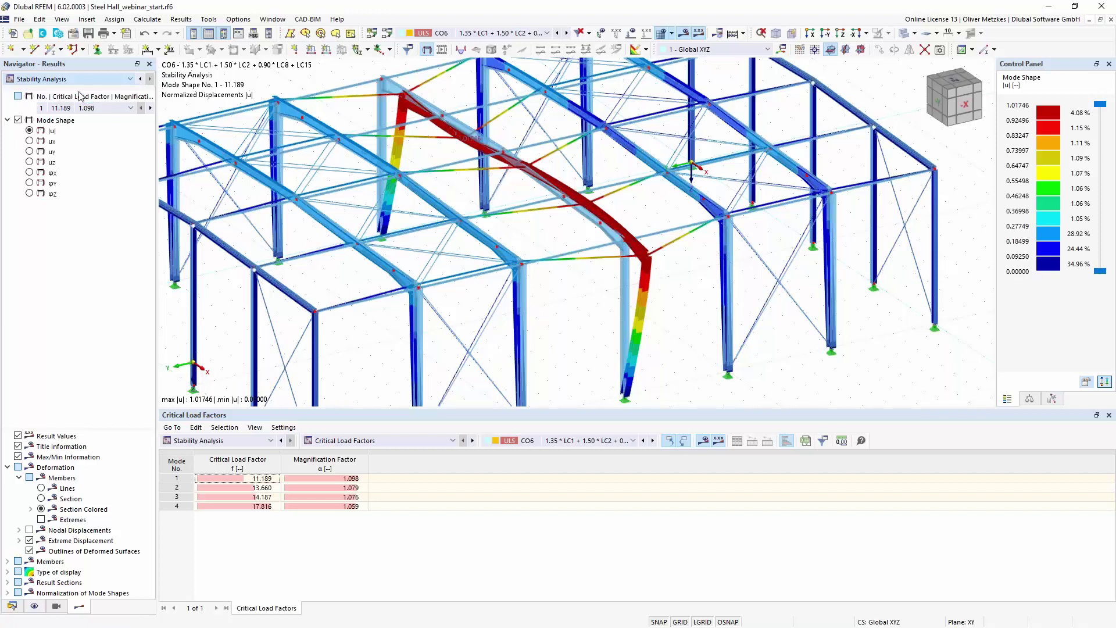
left_click(7, 180)
left_click(19, 201)
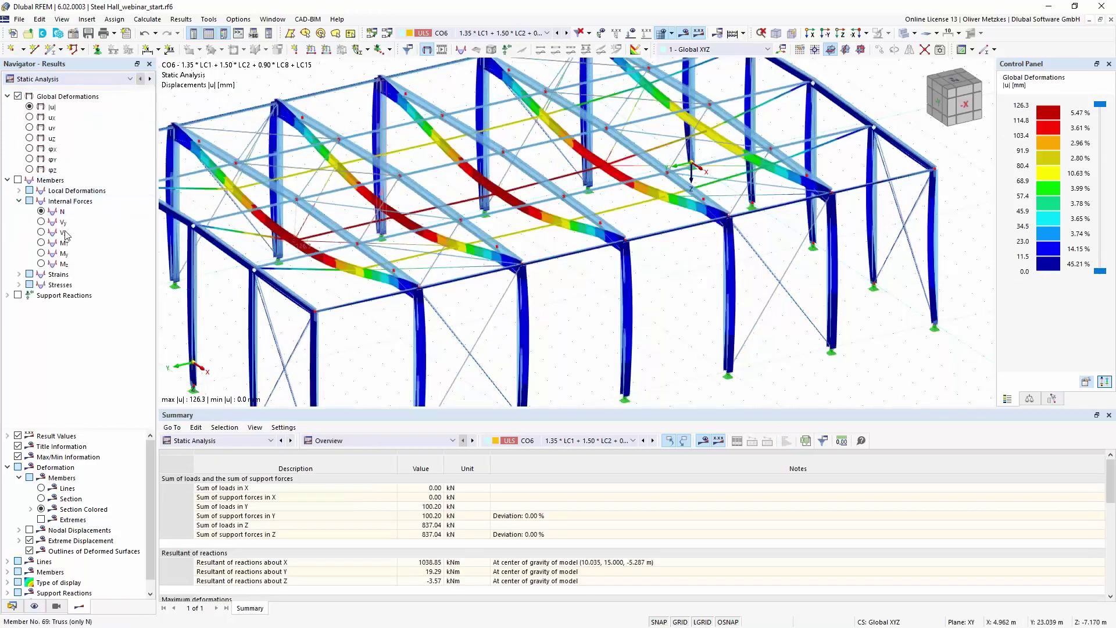
left_click(41, 254)
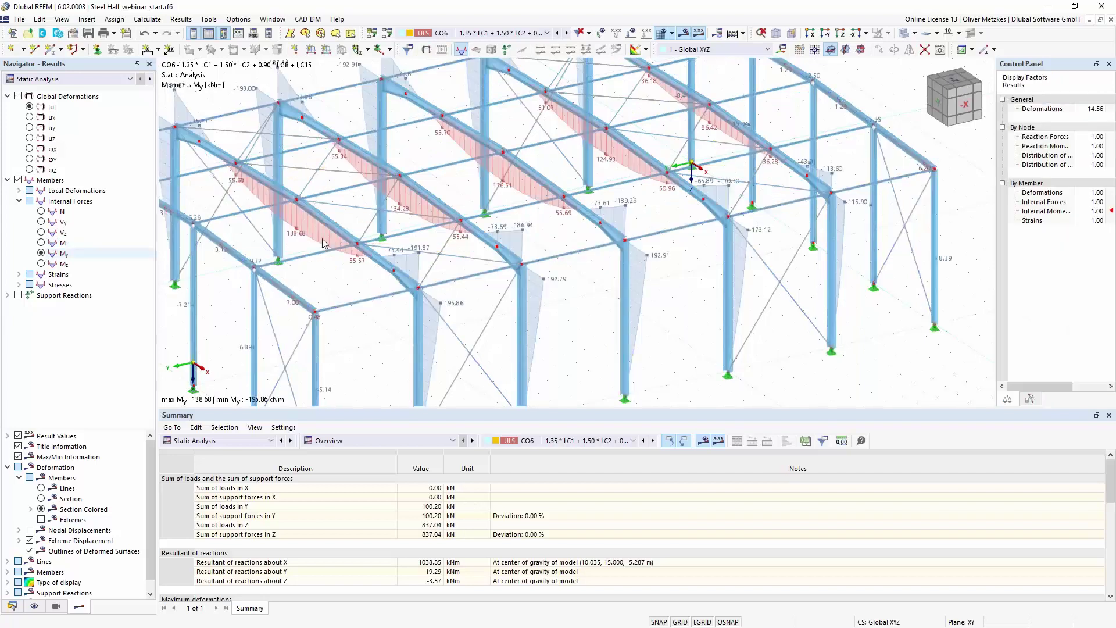
middle_click_drag(390, 233, 336, 294)
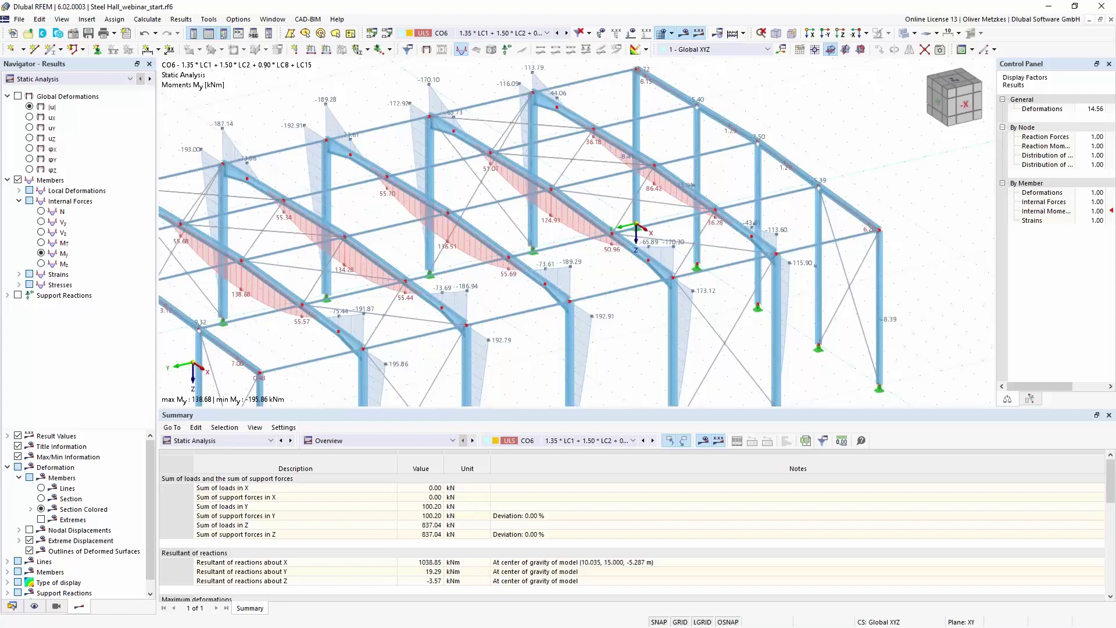
Step: Switch to the PDF presentation and show the slide "Stability Failure of Member Structures" in full screen
key("alt+Tab")
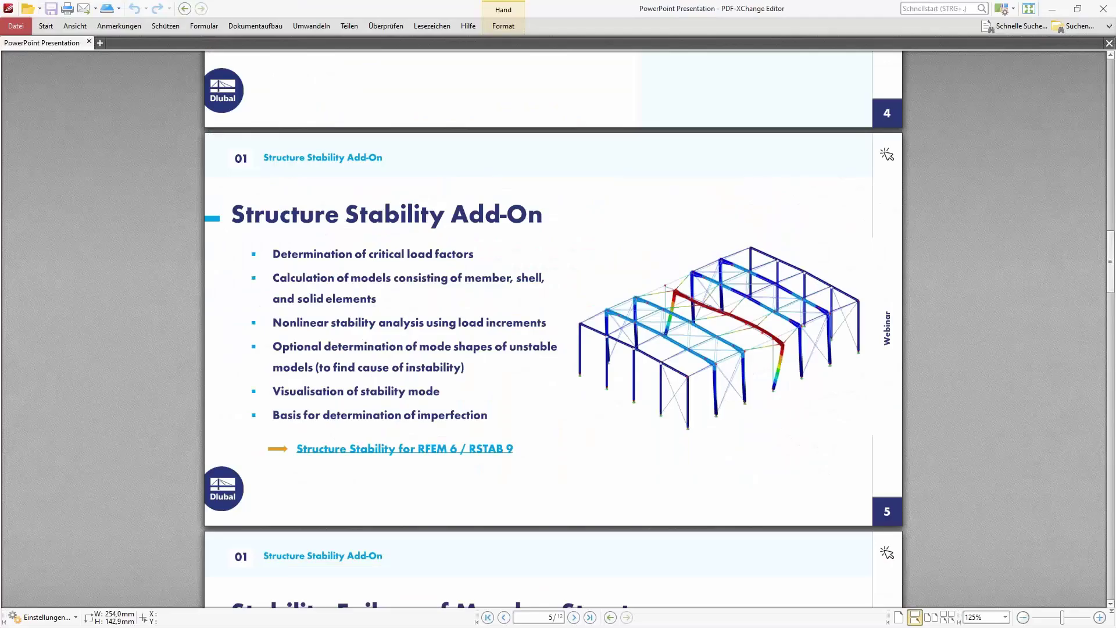
scroll(418, 282, "down", 5)
scroll(504, 297, "down", 1)
left_click(1029, 9)
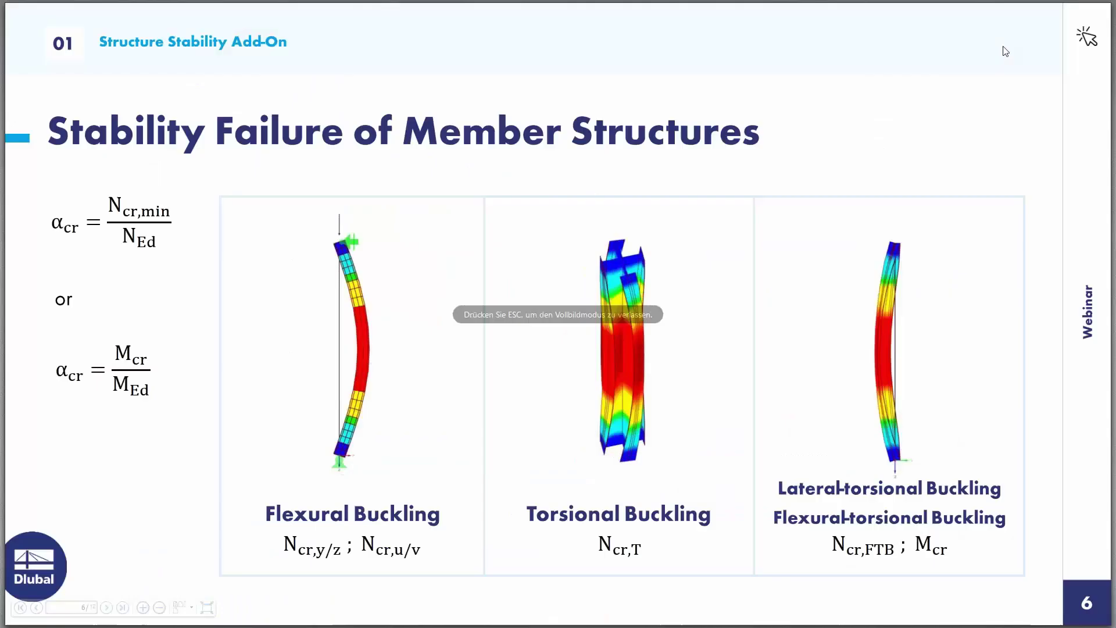
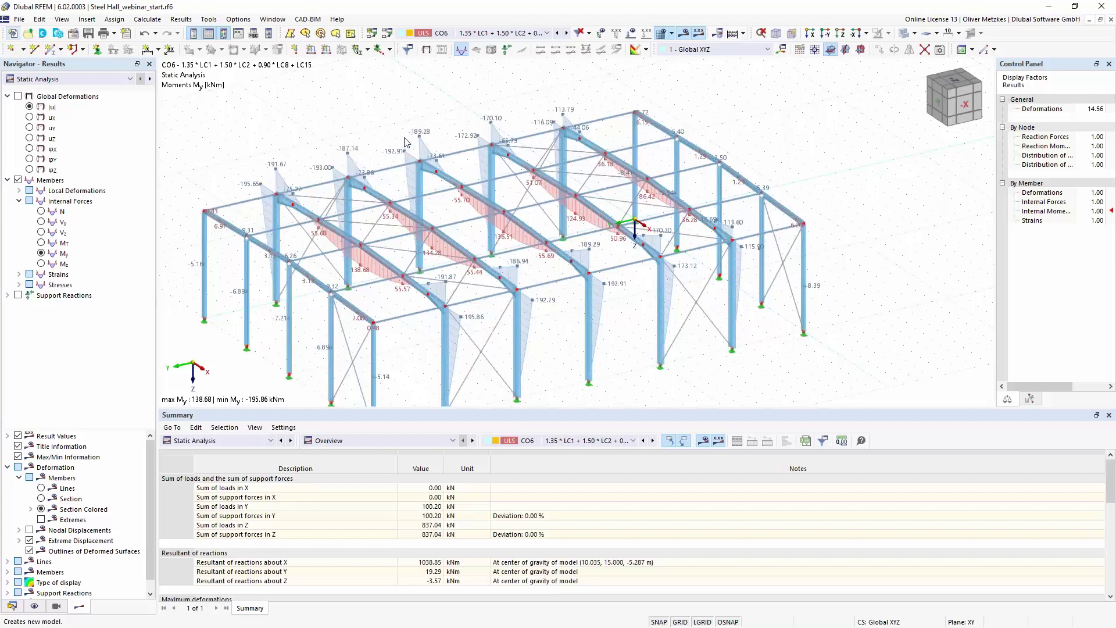
Step: Start a new model in RFEM, name it craneway, and review its available add-ons
key("ctrl+n")
type("cra")
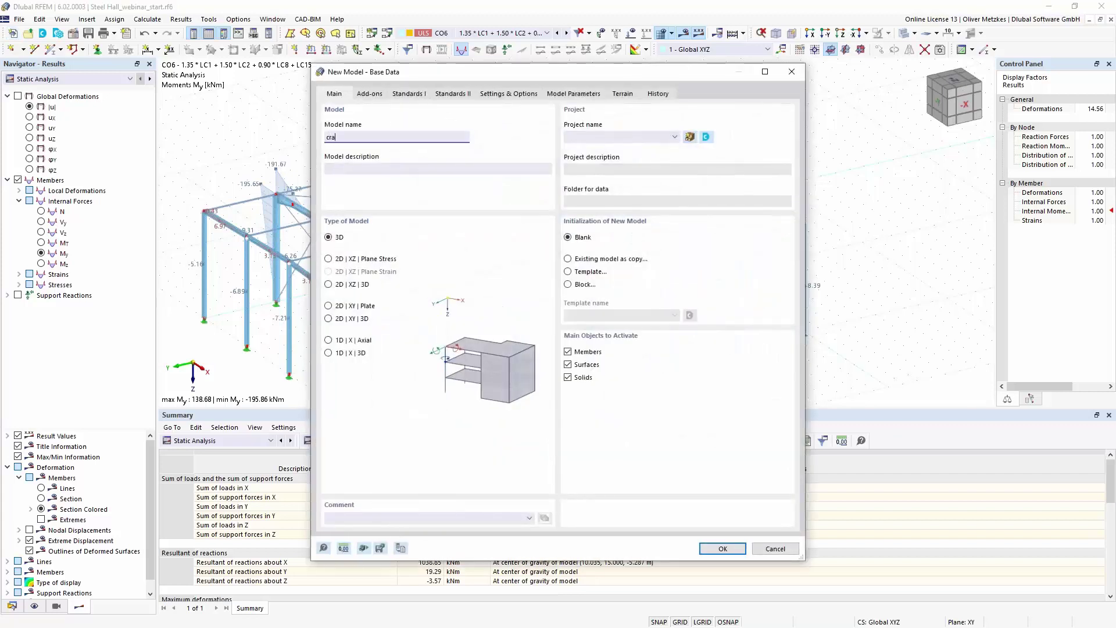
type("neway")
left_click(371, 94)
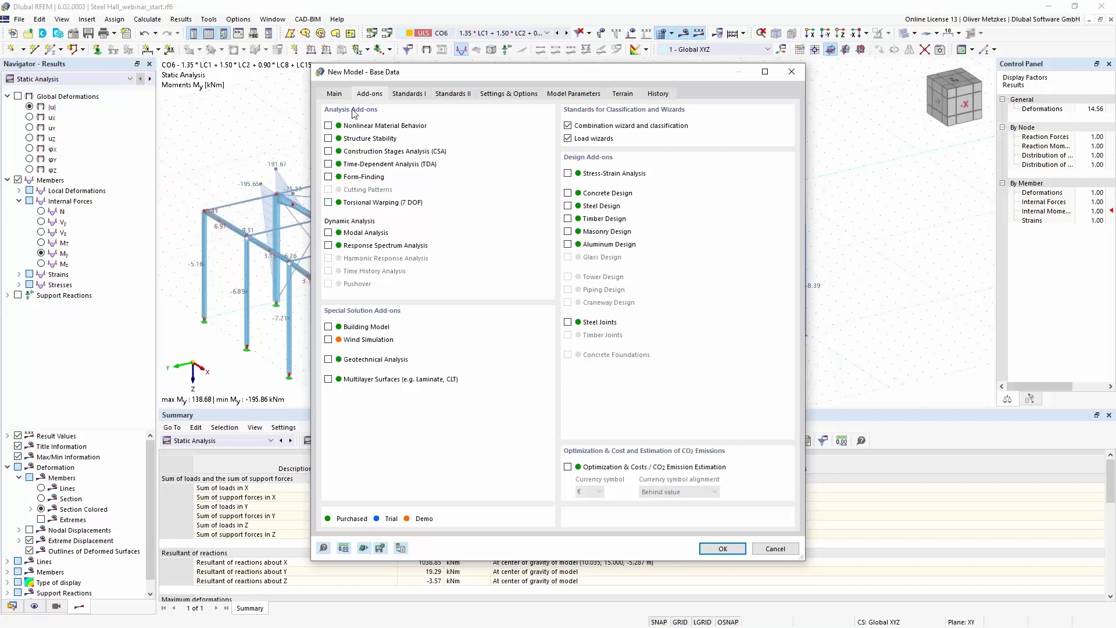
left_click(334, 93)
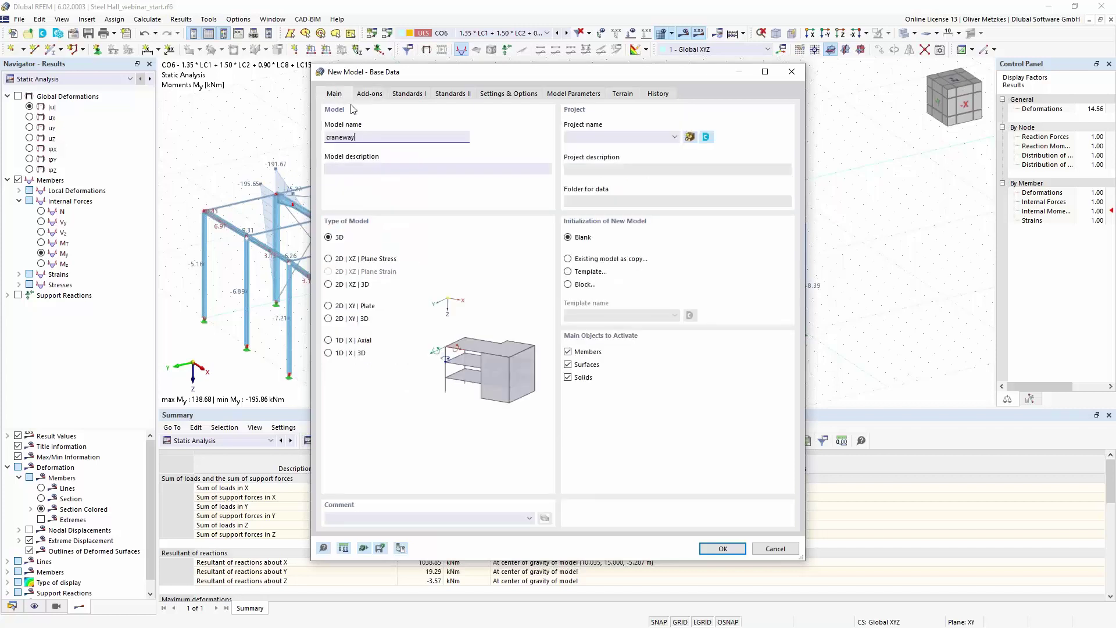
Step: Try the 2D | XZ | Plane Stress model type, check its available add-ons, and return to the 3D type
left_click(343, 259)
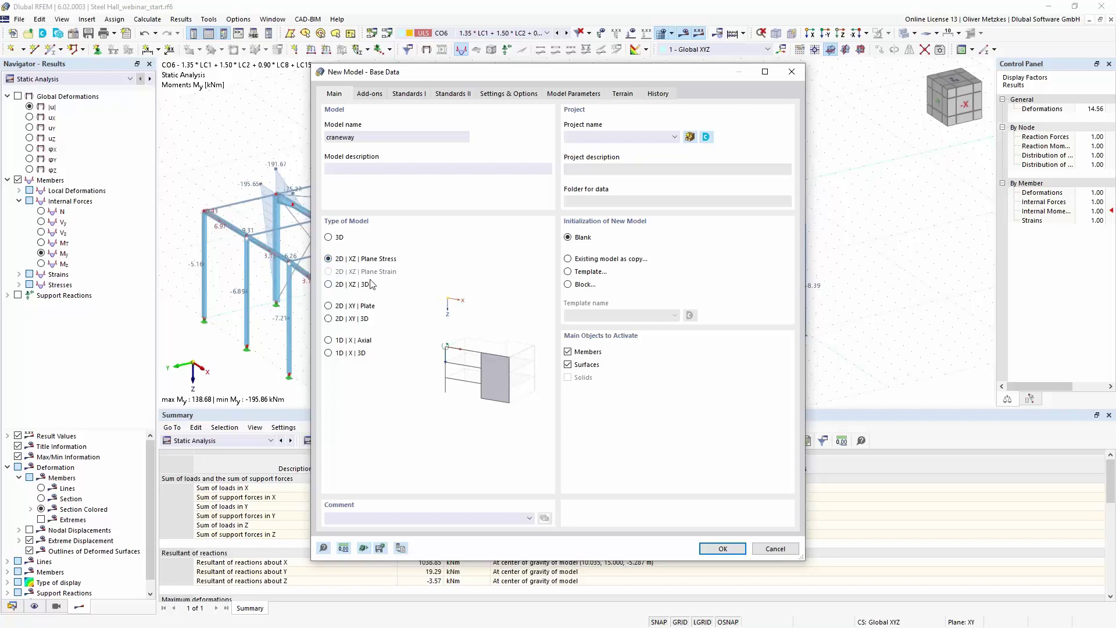
left_click(342, 239)
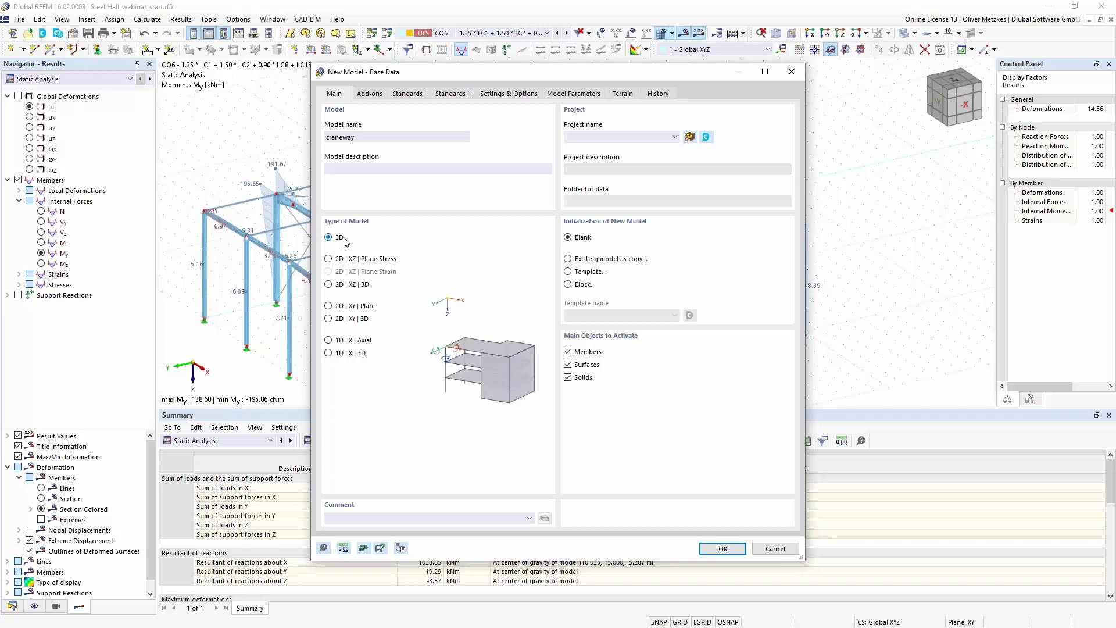
left_click(344, 259)
left_click(365, 94)
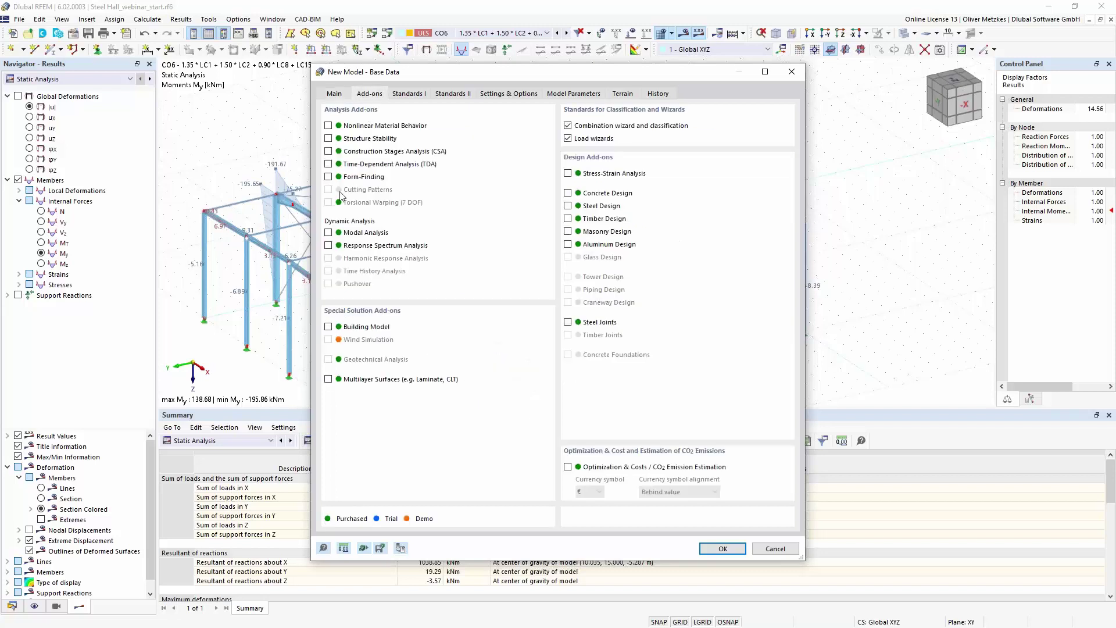
left_click(335, 94)
left_click(329, 238)
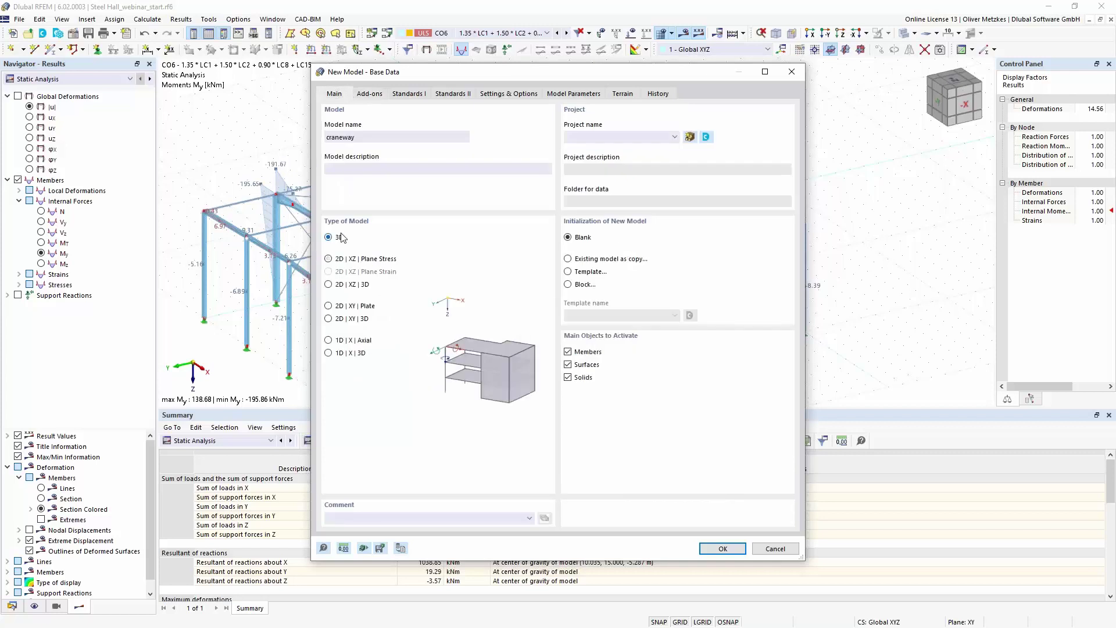
Step: Activate the Torsional Warping (7 DOF) add-on and set the combination wizard's standard group to EN 1990 | Cranes
left_click(370, 95)
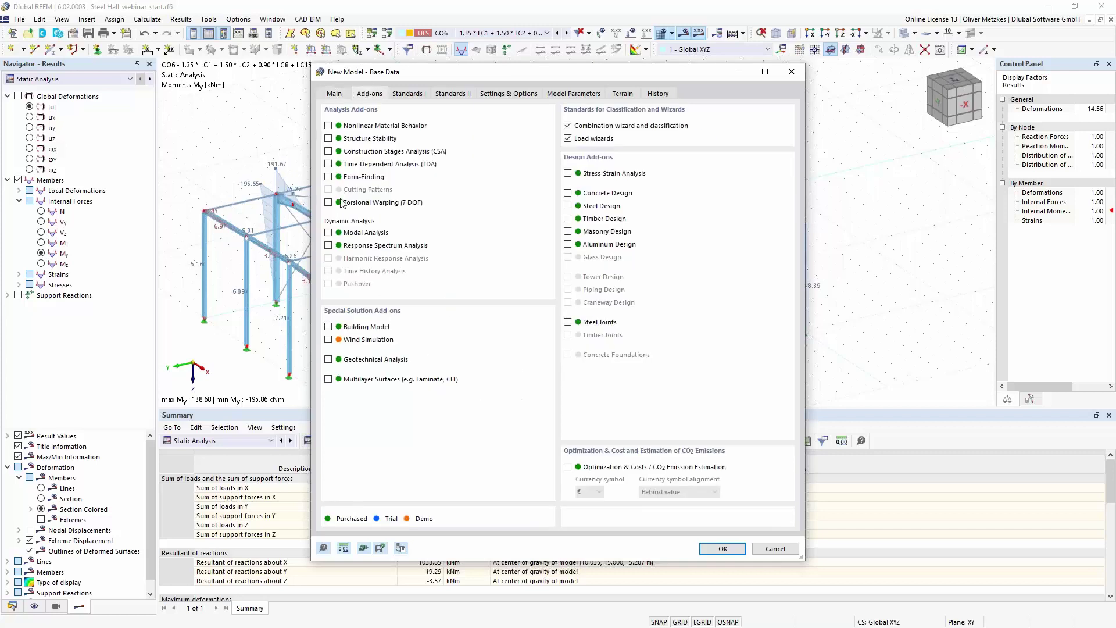
left_click(333, 204)
left_click(408, 94)
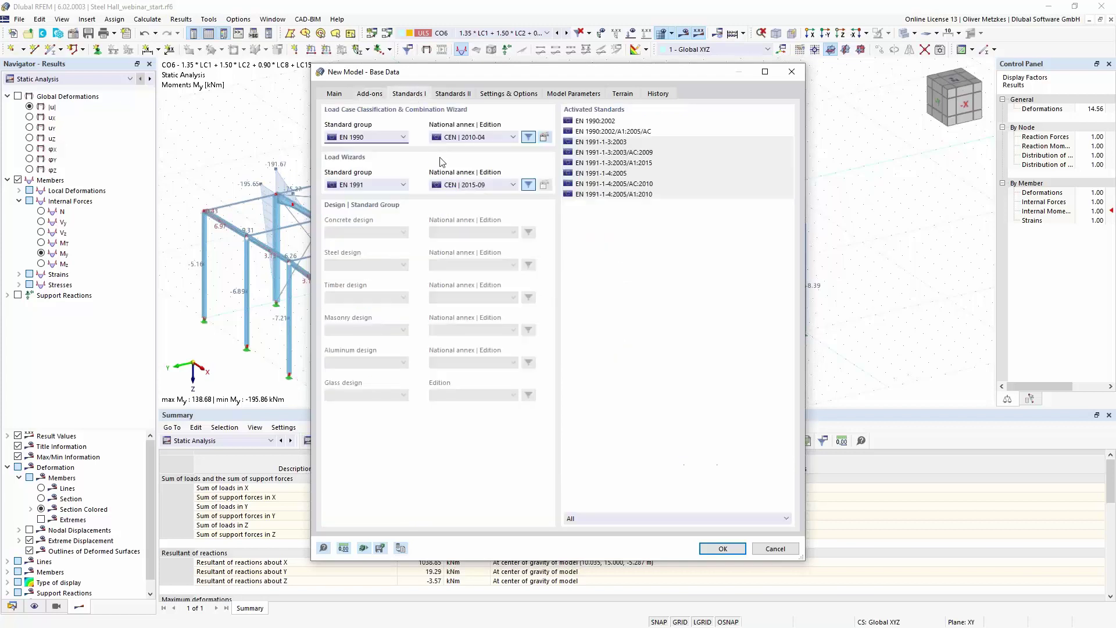
left_click(389, 136)
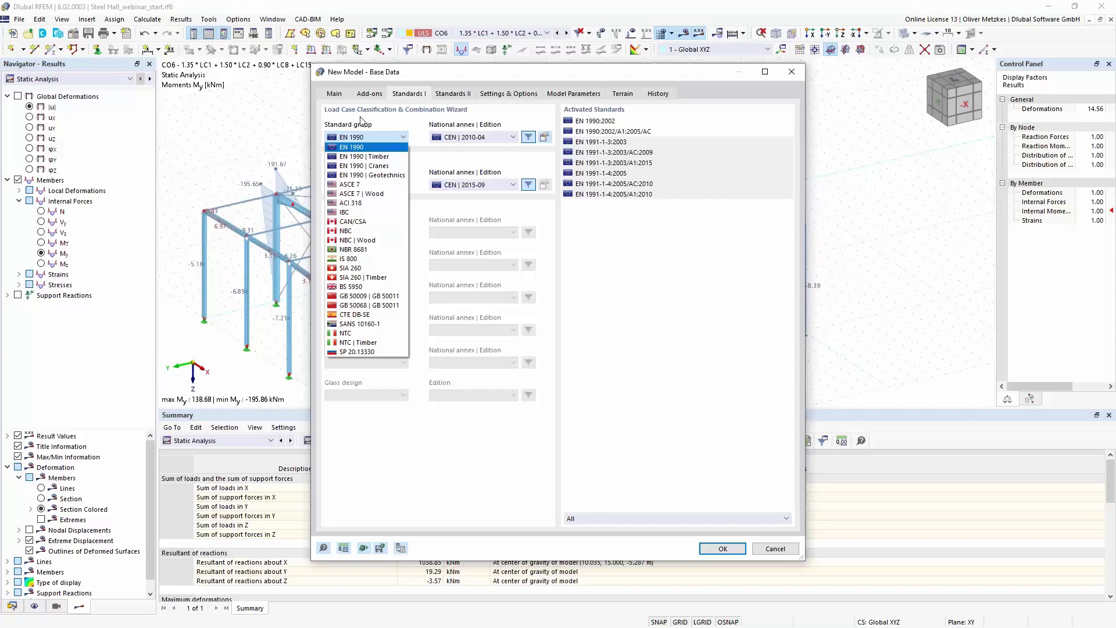
left_click(377, 165)
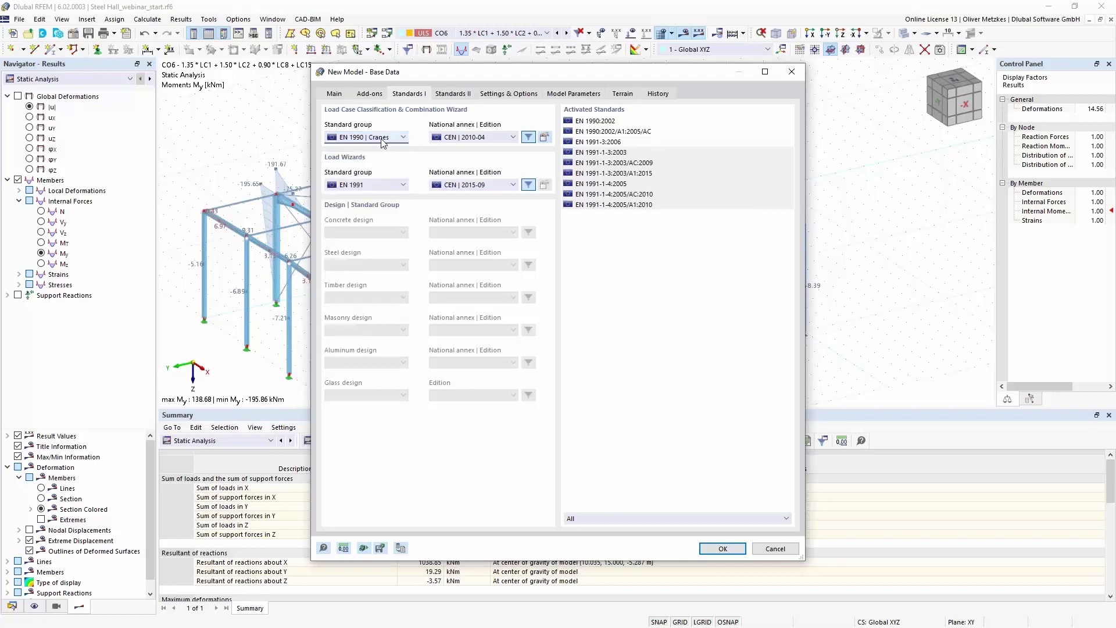
left_click(334, 94)
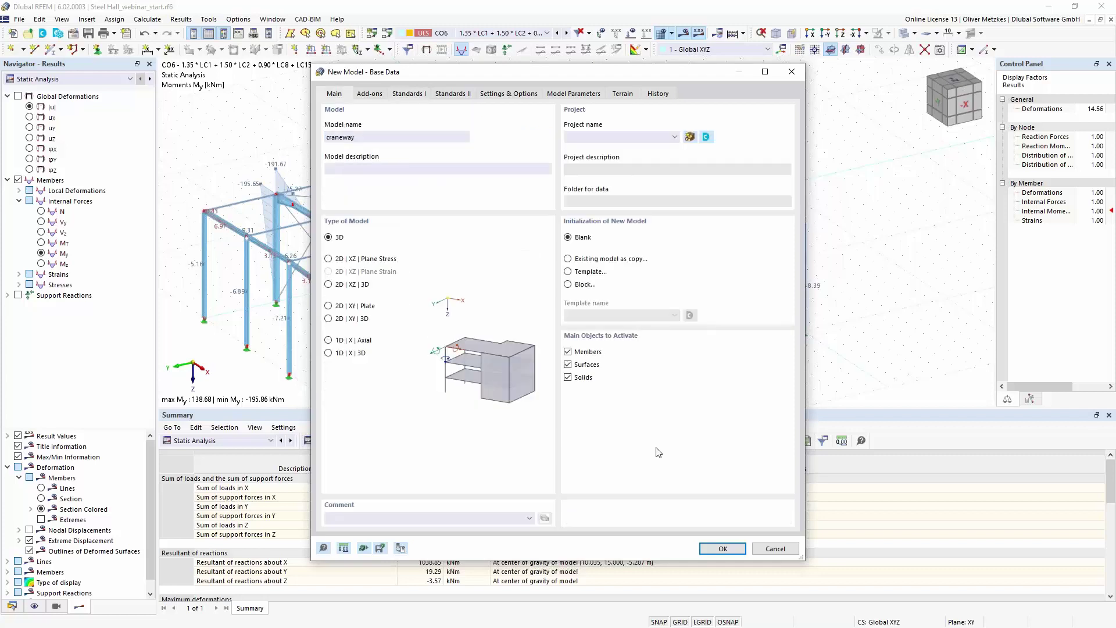
Step: Create the craneway model and set up a new single beam member with a standardized HEB 300 section in S235
left_click(716, 547)
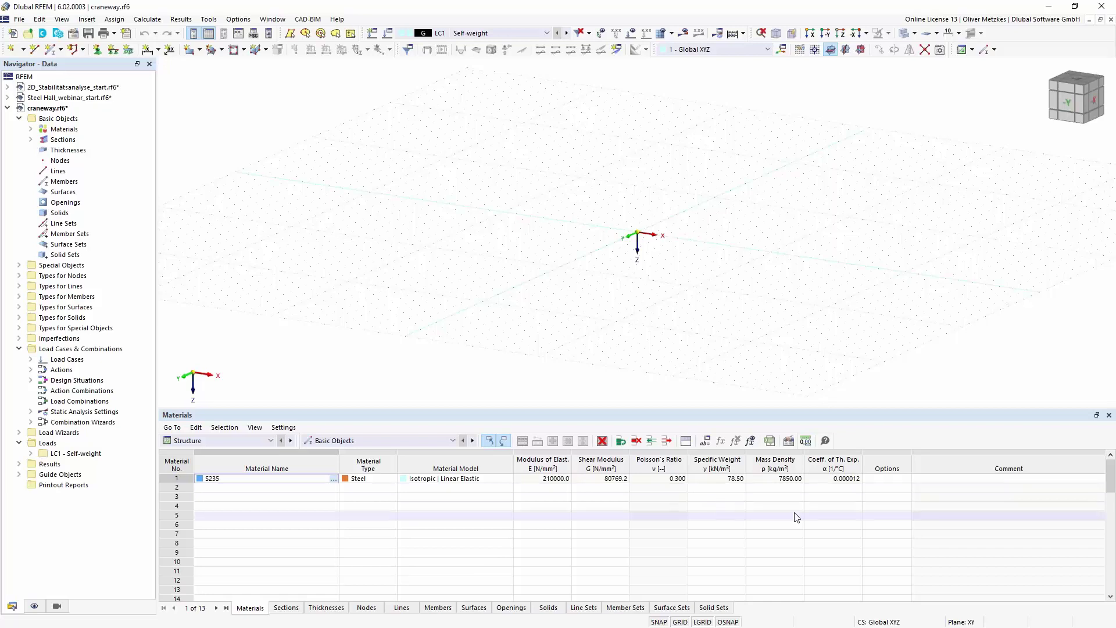
middle_click_drag(640, 256, 598, 259)
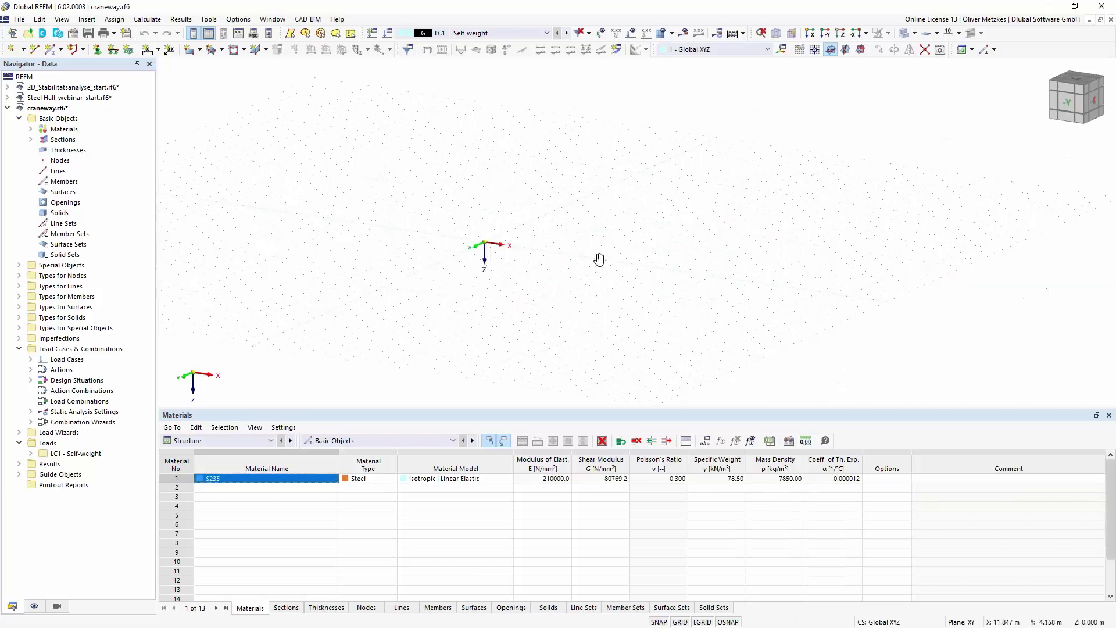
left_click(50, 51)
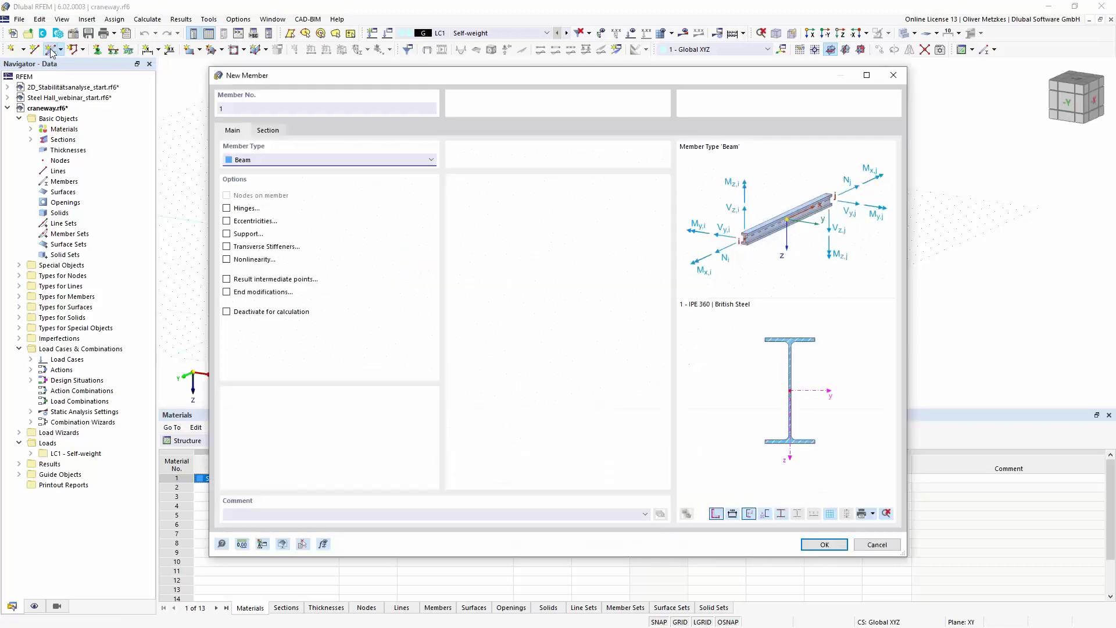
left_click(268, 131)
left_click(594, 416)
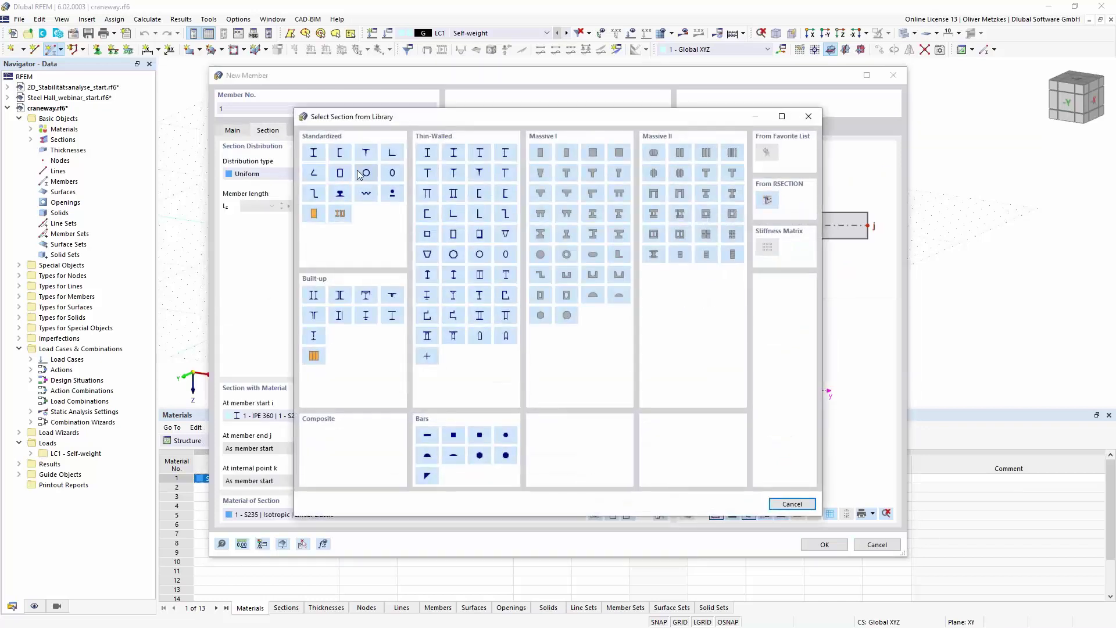
left_click(319, 154)
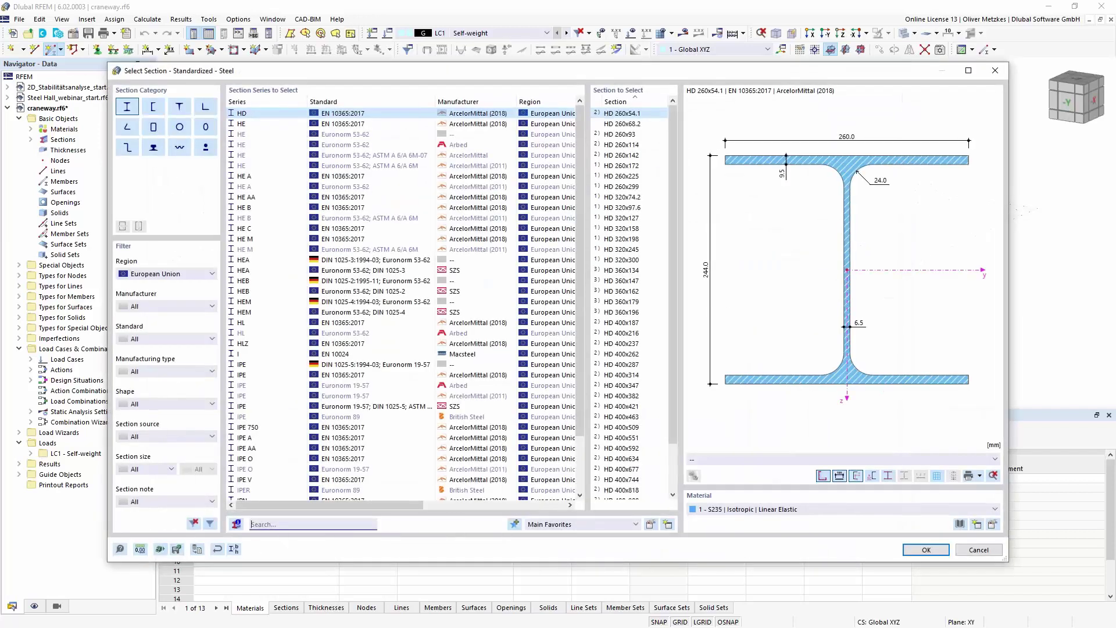
type("heb")
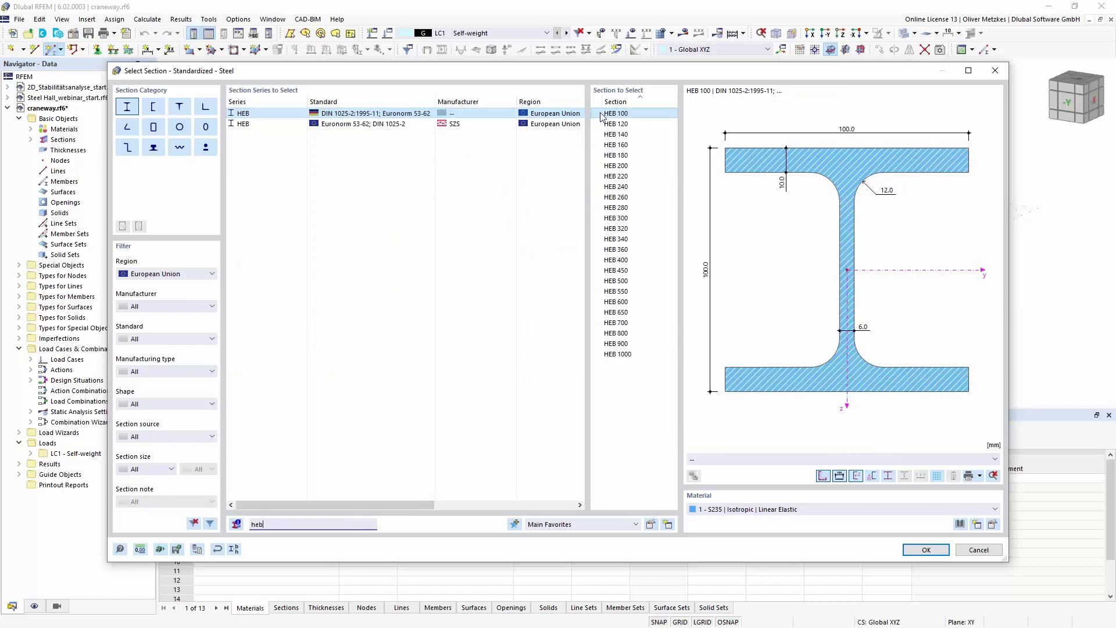
left_click(616, 218)
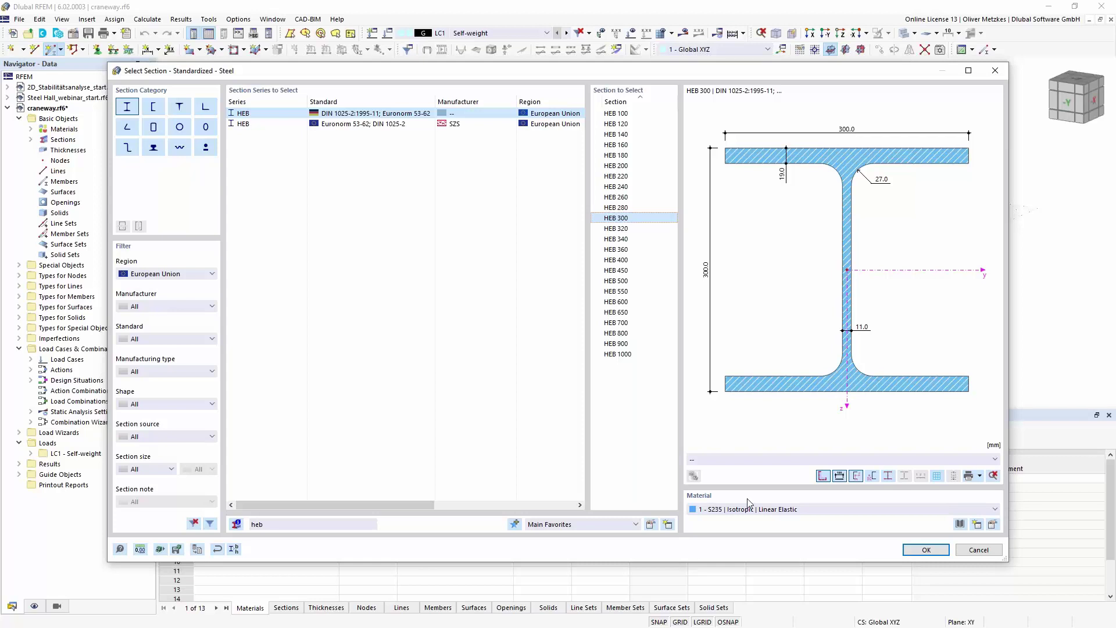
left_click(923, 550)
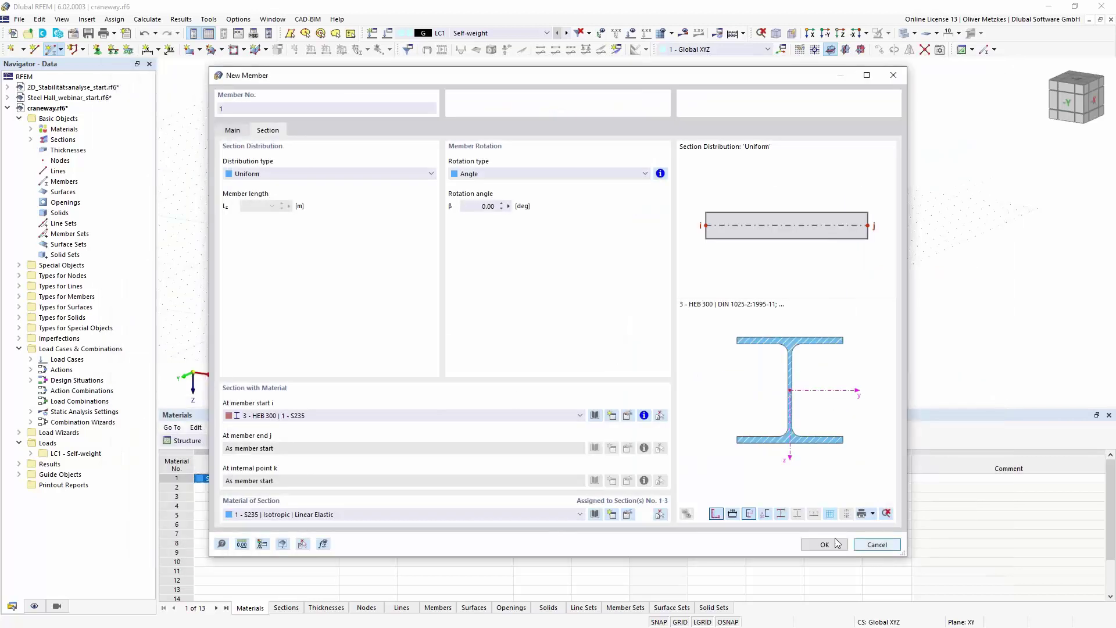
left_click(824, 545)
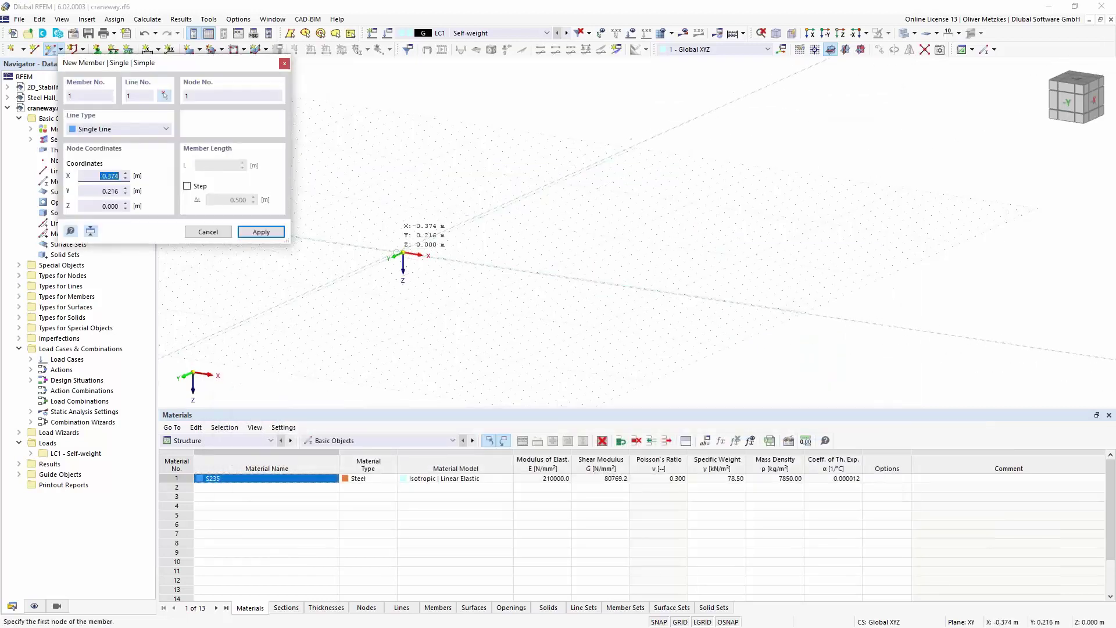
Step: Place the beam along the X-axis from the origin to X = 12.000 m, Y = 0, Z = 0
left_click(403, 253)
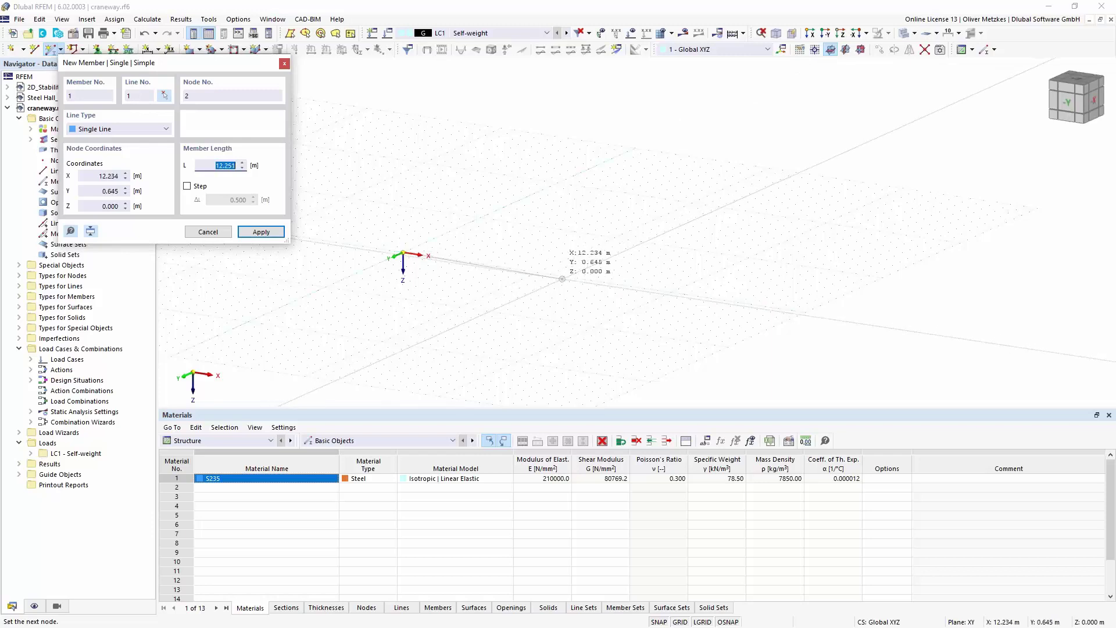
left_click(563, 277)
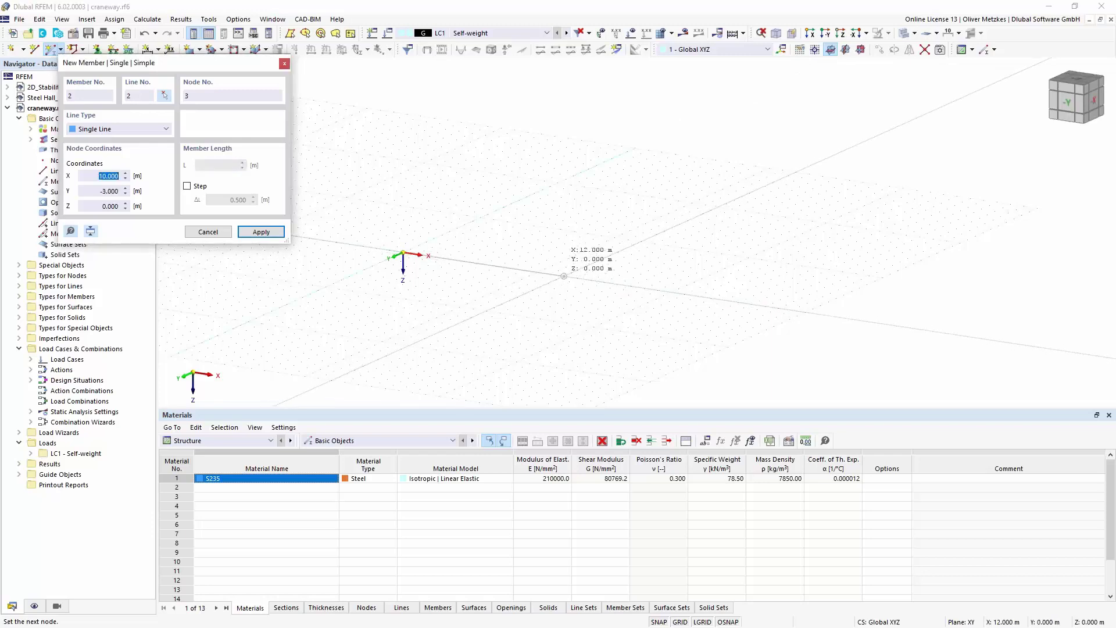
key("Escape")
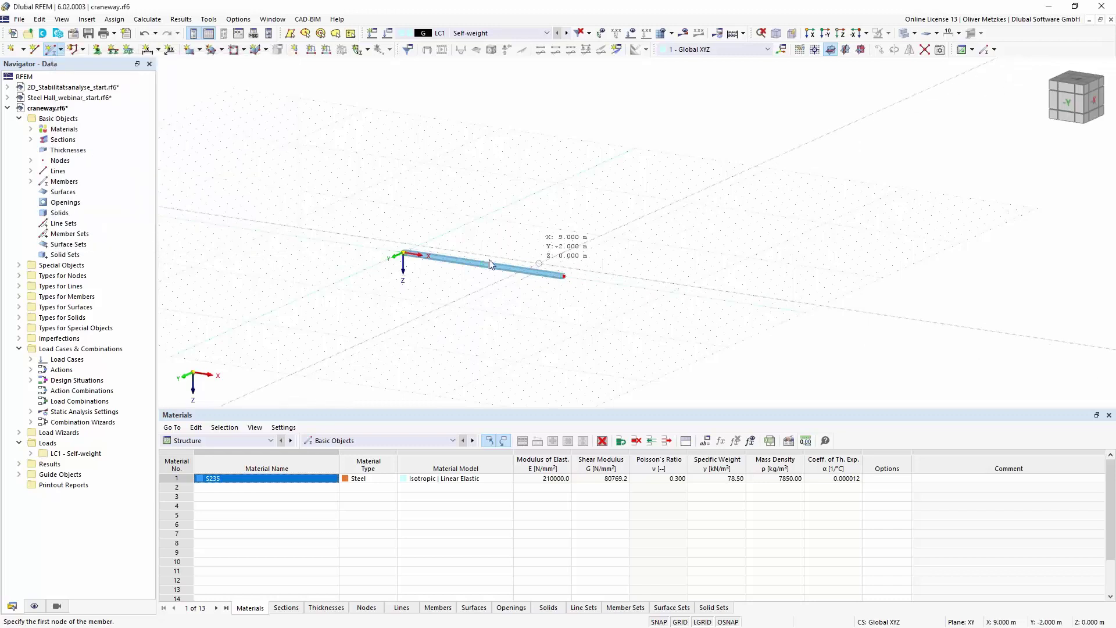
key("Escape")
scroll(490, 265, "up", 3)
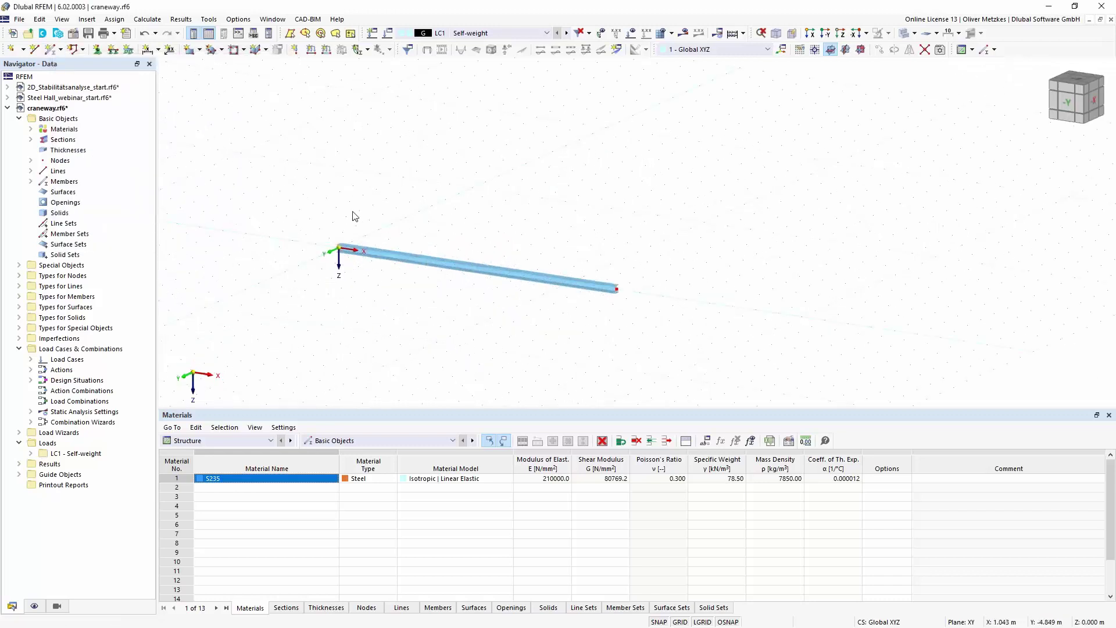
Step: Create a nodal support with uX, uY, uZ and φX restrained and φY and φZ free, and assign it to the beam's start node
left_click(97, 50)
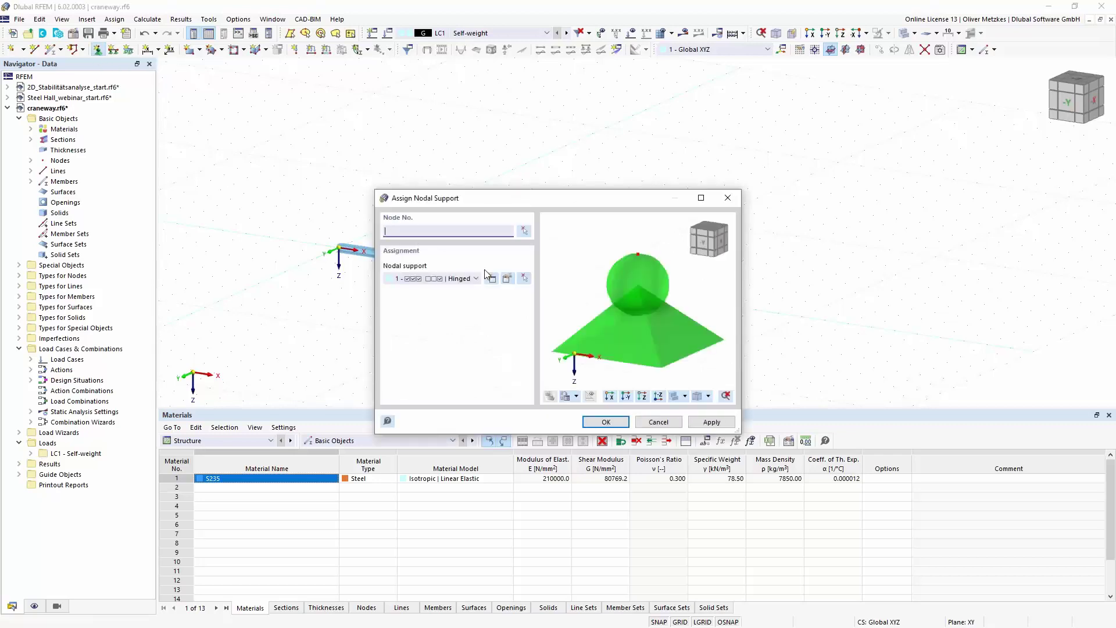
left_click(493, 280)
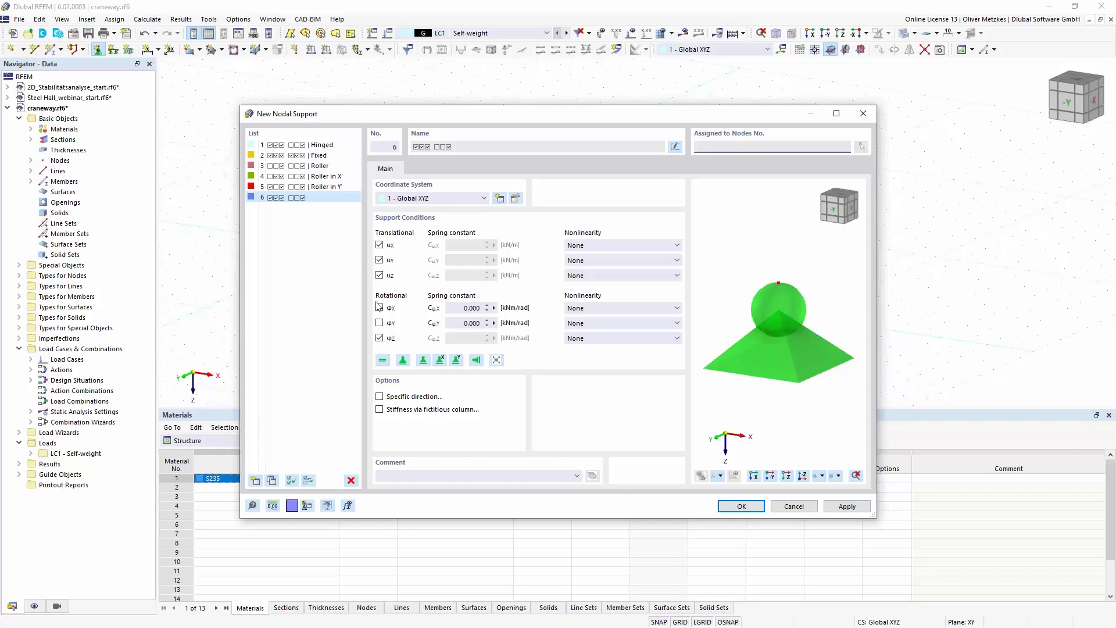
left_click(379, 308)
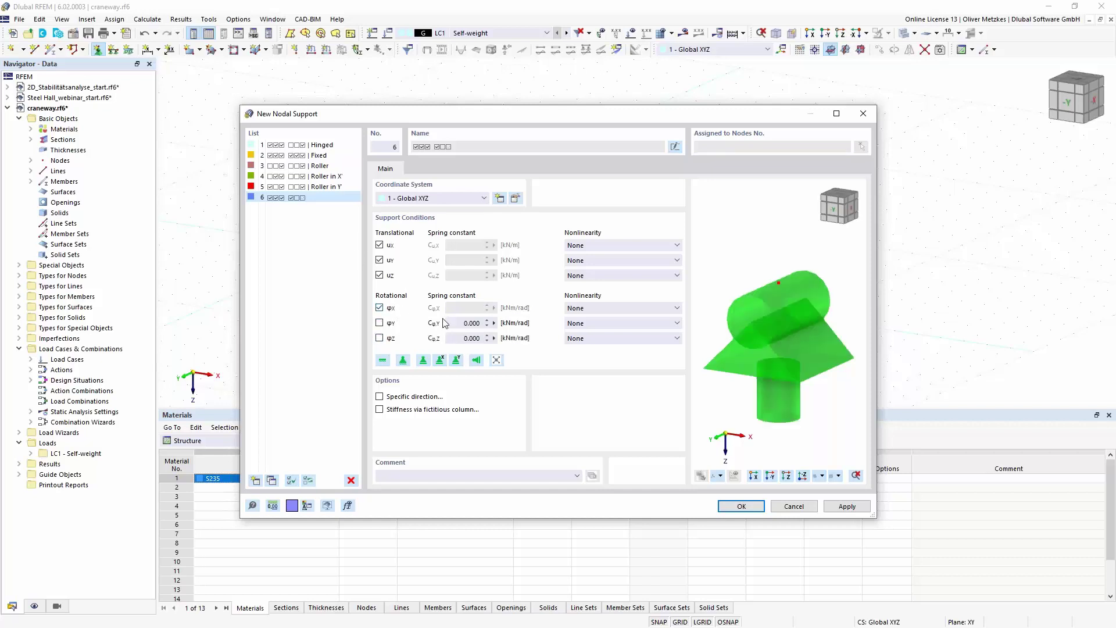
left_click(741, 507)
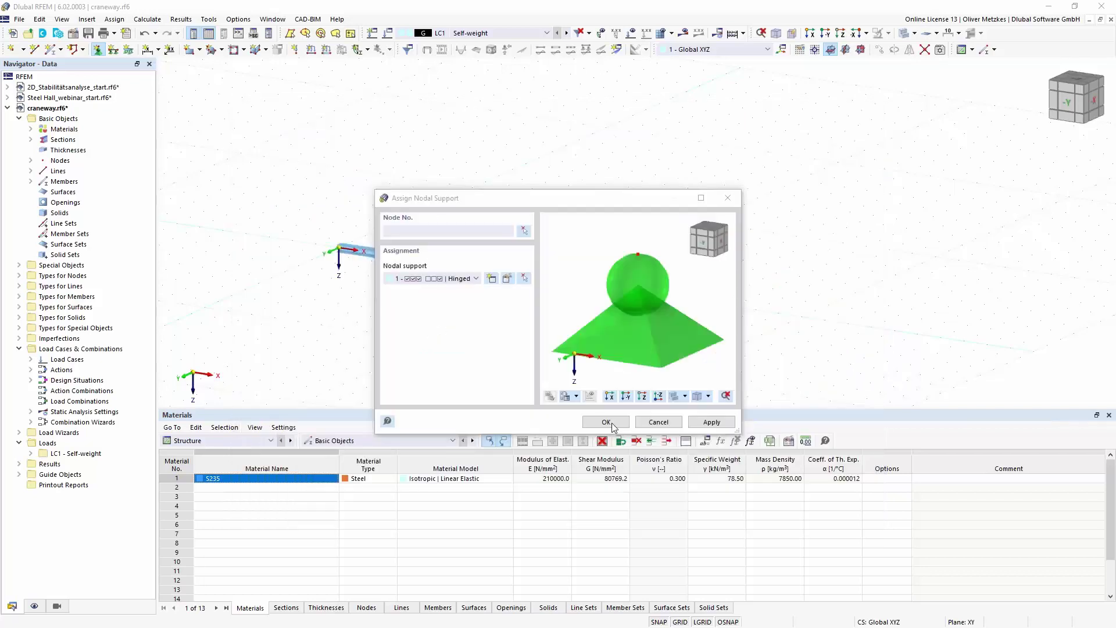
left_click(612, 425)
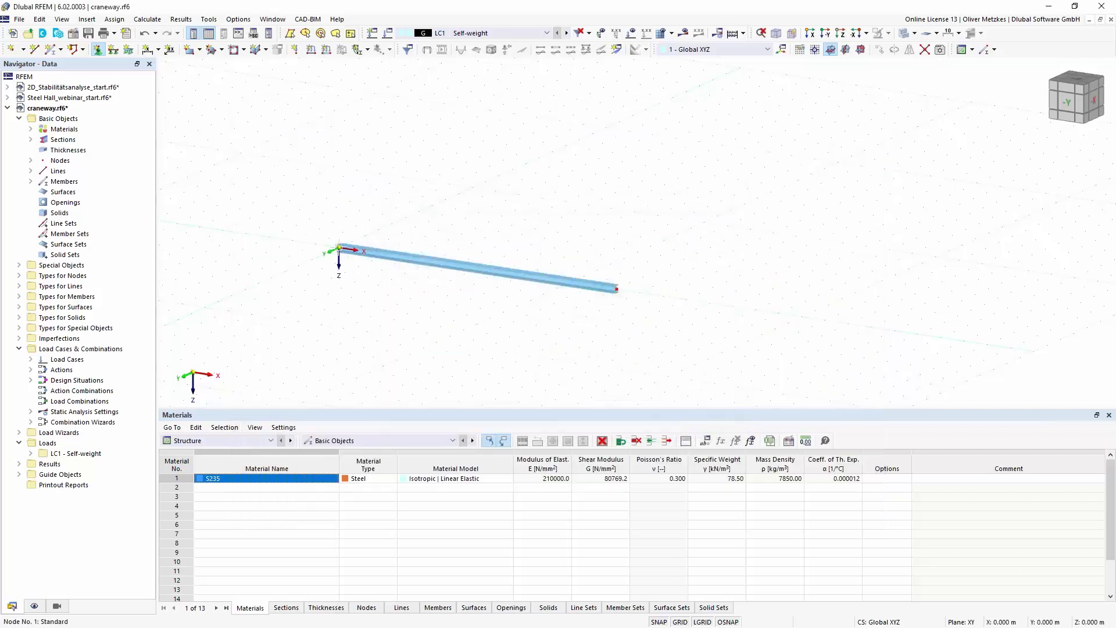
Step: Create a second nodal support restraining only uY, uZ and φX, and assign it to the beam's end node
left_click(97, 51)
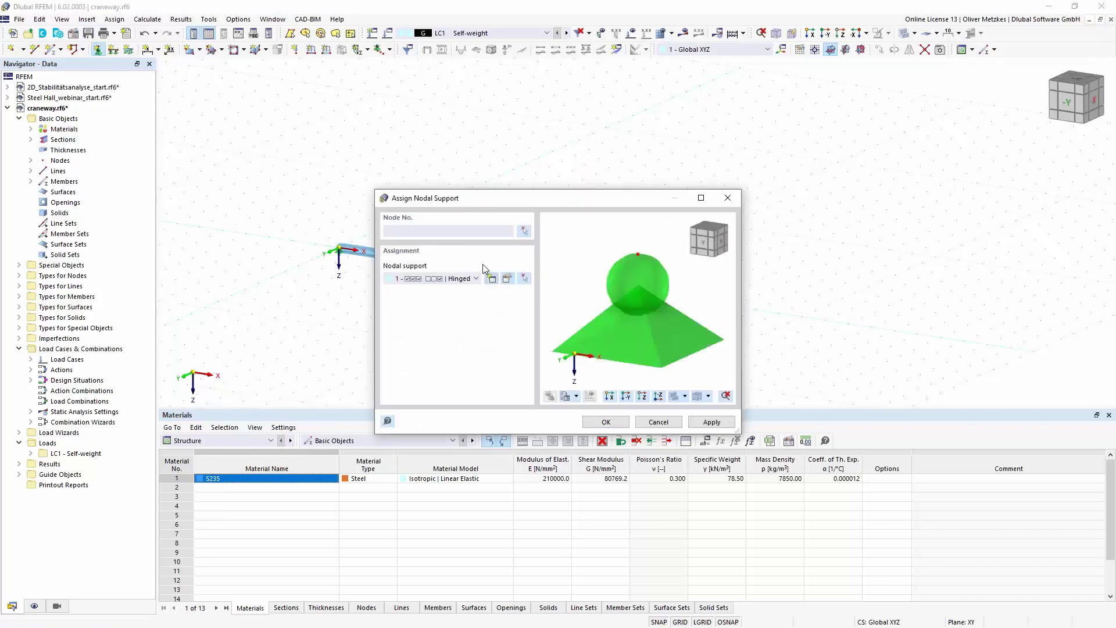
left_click(491, 278)
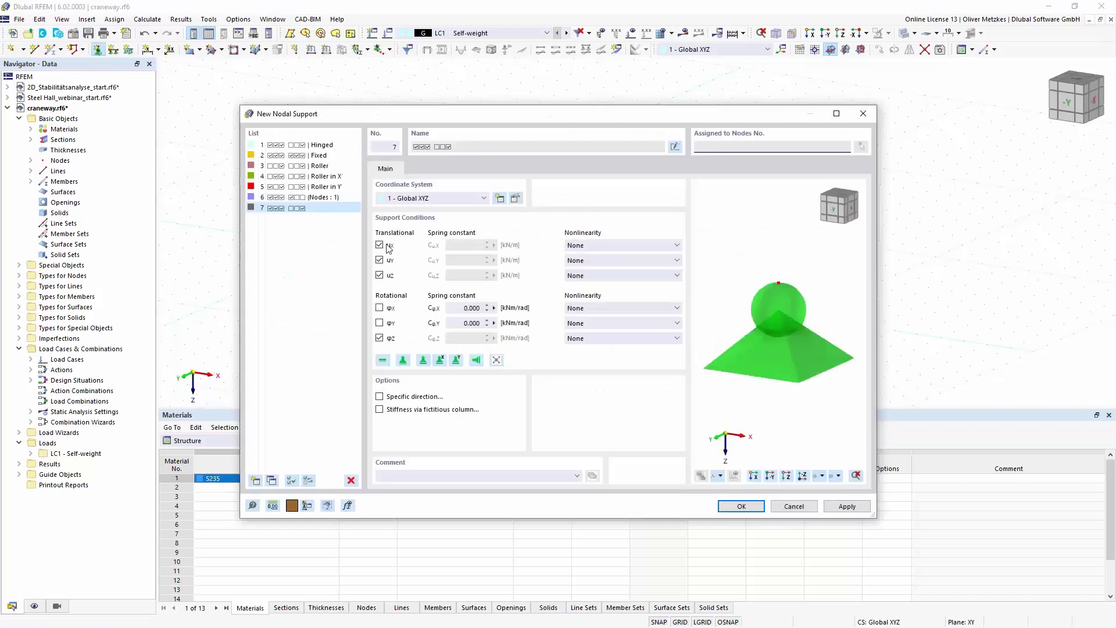
left_click(379, 245)
left_click(379, 307)
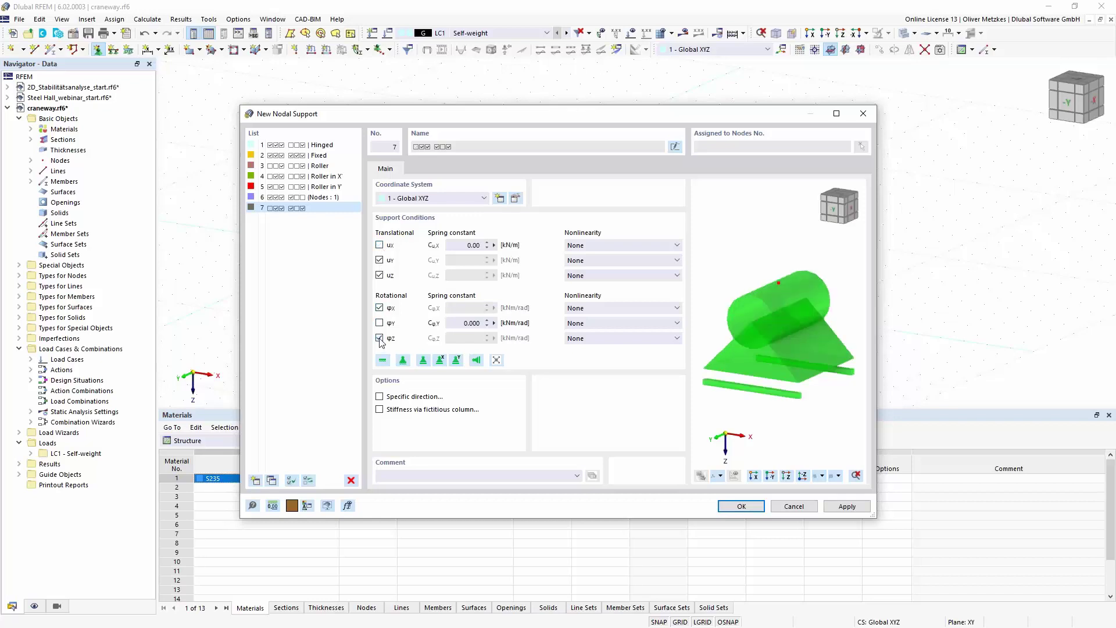
left_click(379, 338)
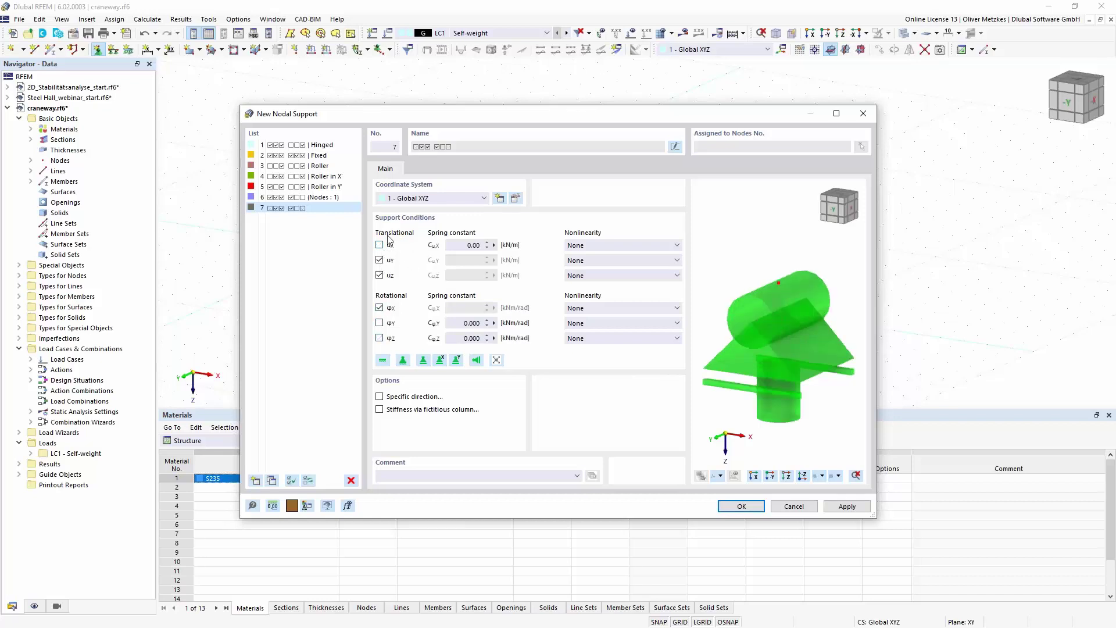
left_click(742, 506)
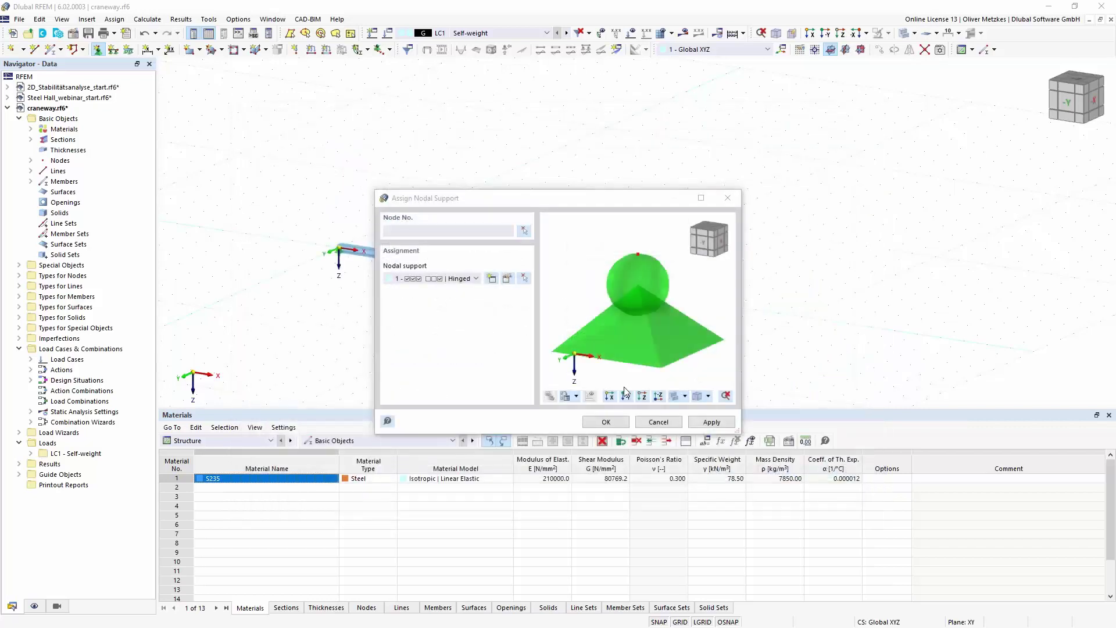
left_click(615, 424)
left_click(616, 289)
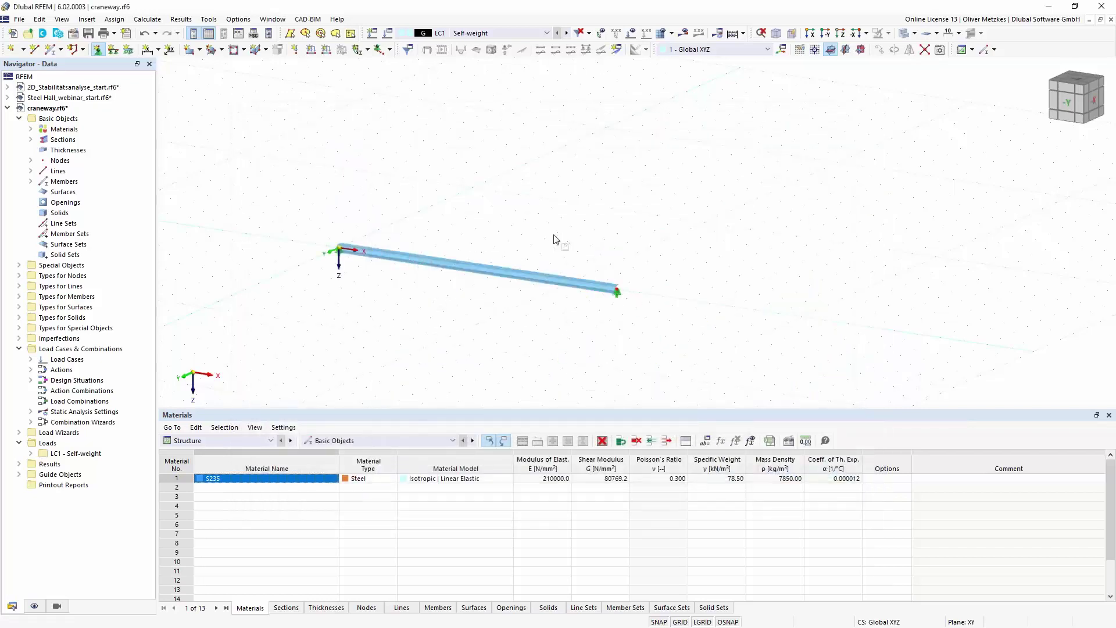
right_click(557, 239)
scroll(511, 249, "up", 3)
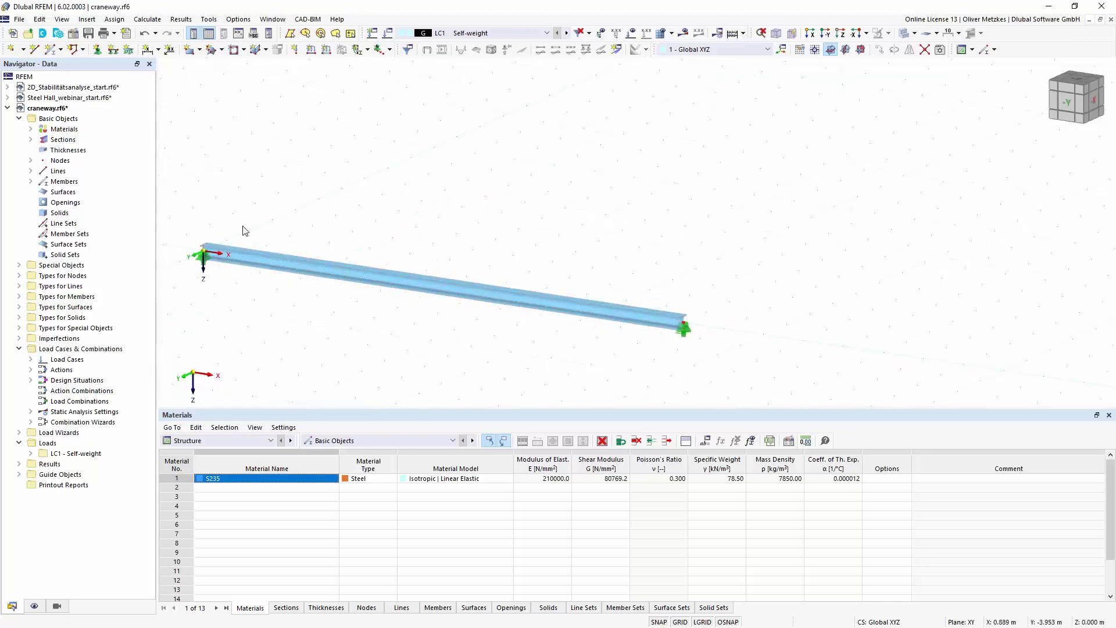
Step: Add 1 intermediate 'On Member' node without dividing the beam, and copy the end node's support to it
right_click(480, 290)
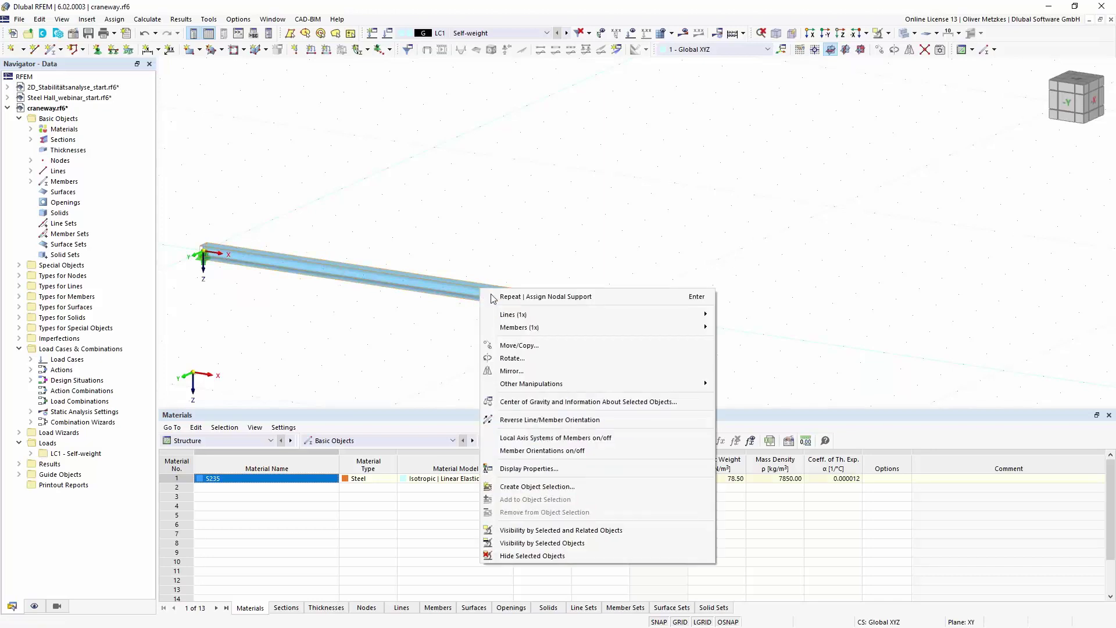
mouse_move(563, 322)
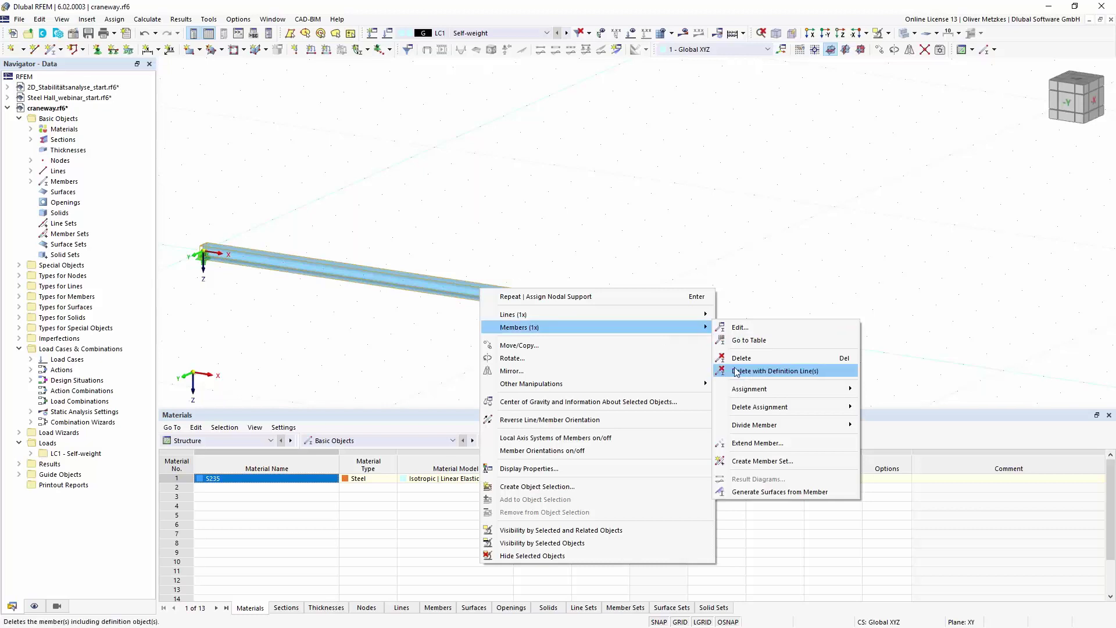
mouse_move(780, 426)
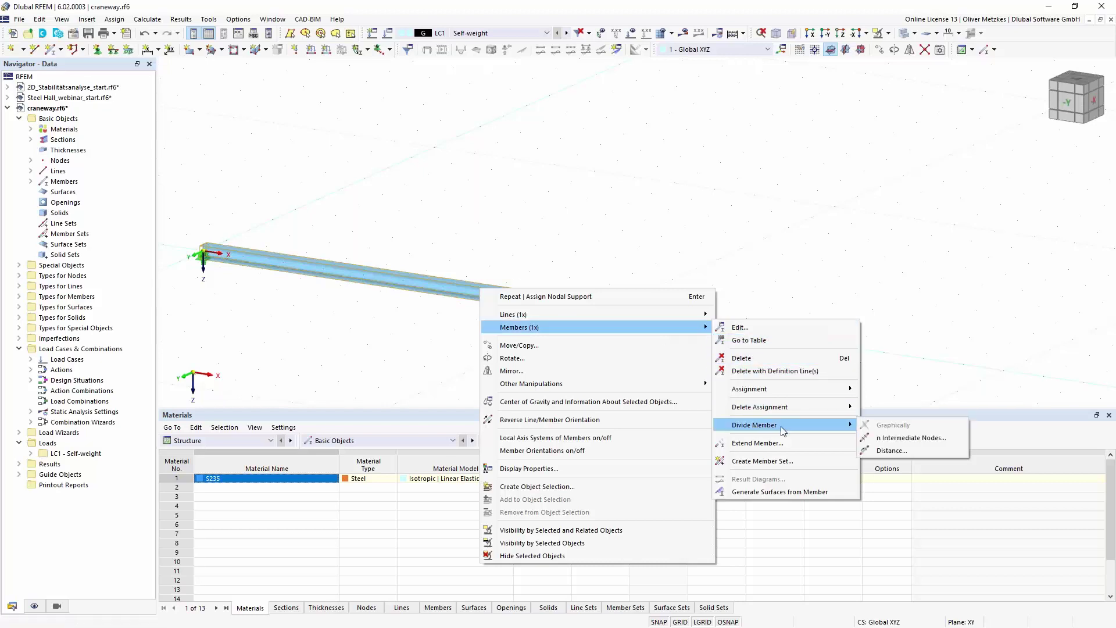
left_click(910, 439)
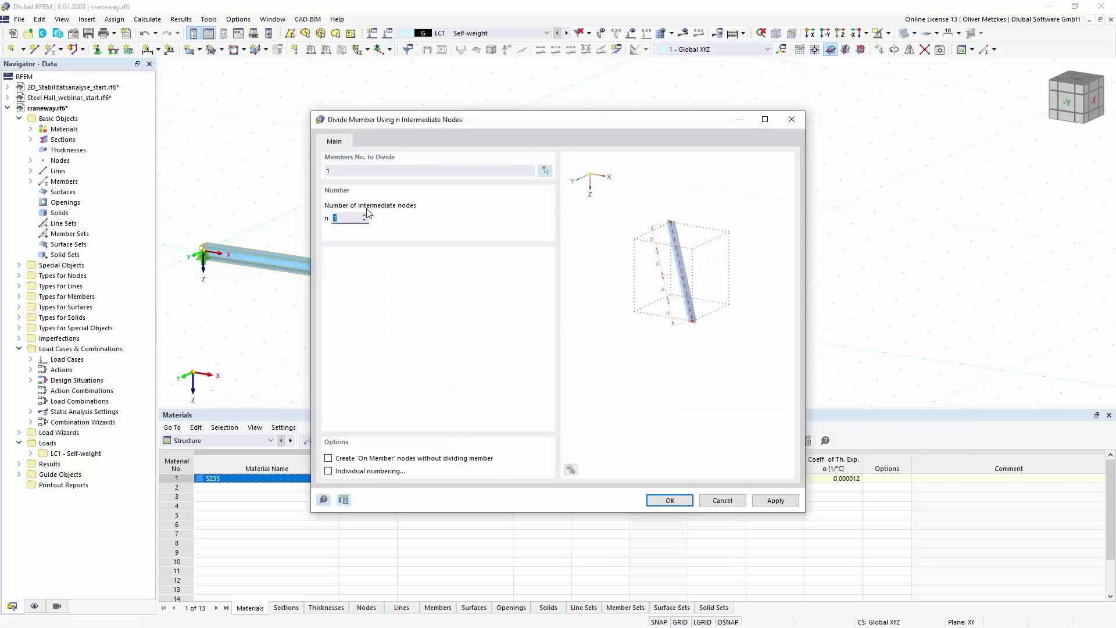
left_click(352, 218)
left_click(328, 458)
left_click(666, 499)
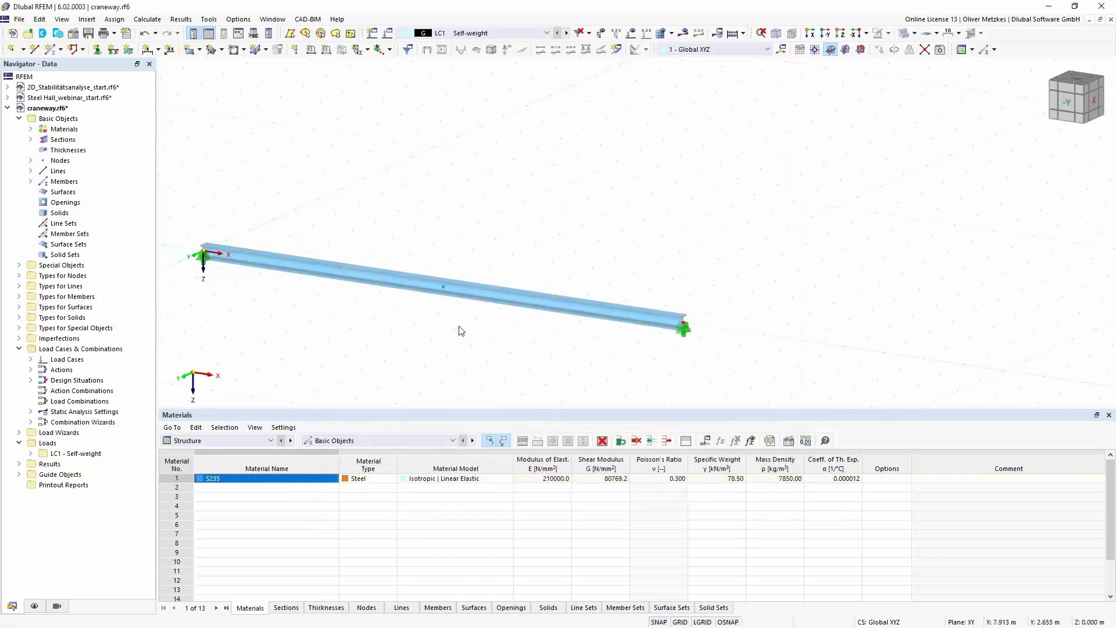
left_click(685, 328)
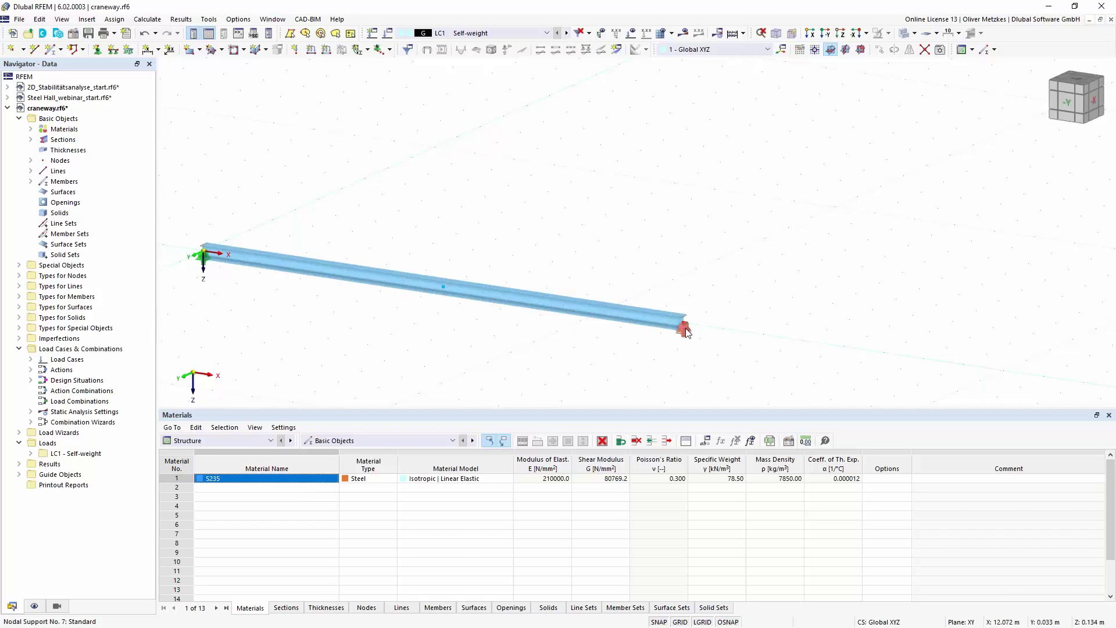
left_click(443, 290)
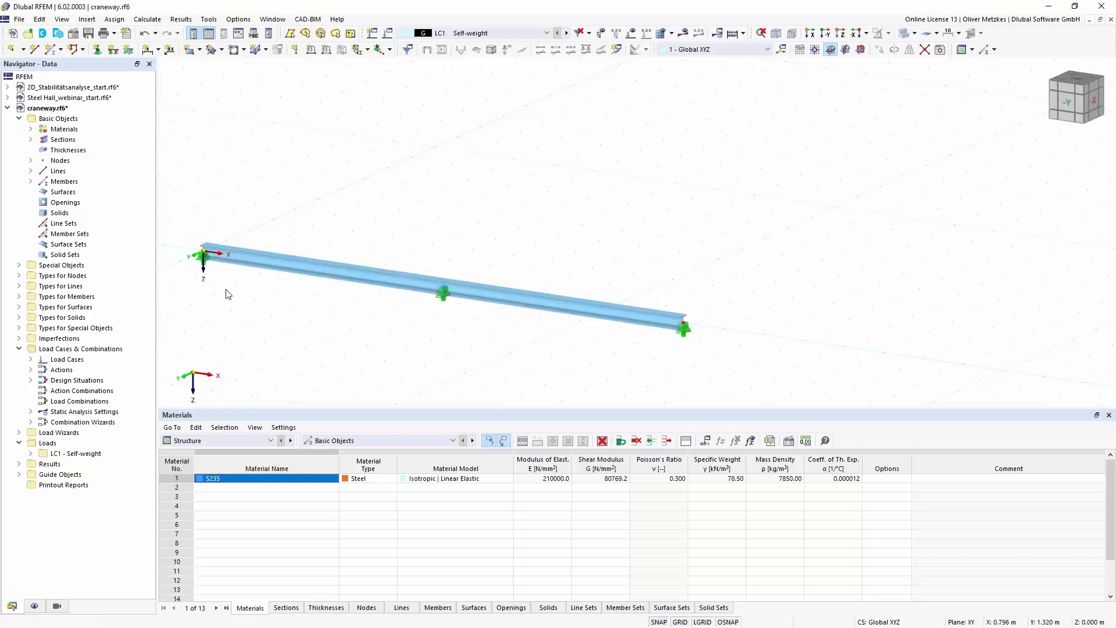
Step: Review the support conditions of the nodal support assigned to the beam's start node without changing them
middle_click_drag(304, 300, 308, 307)
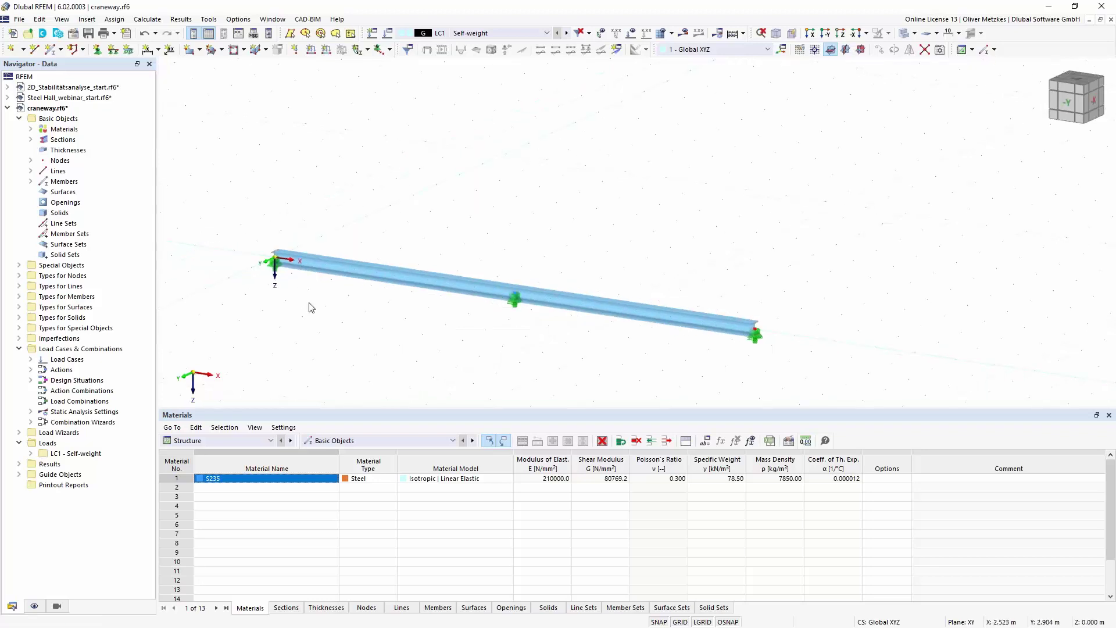
double_click(277, 268)
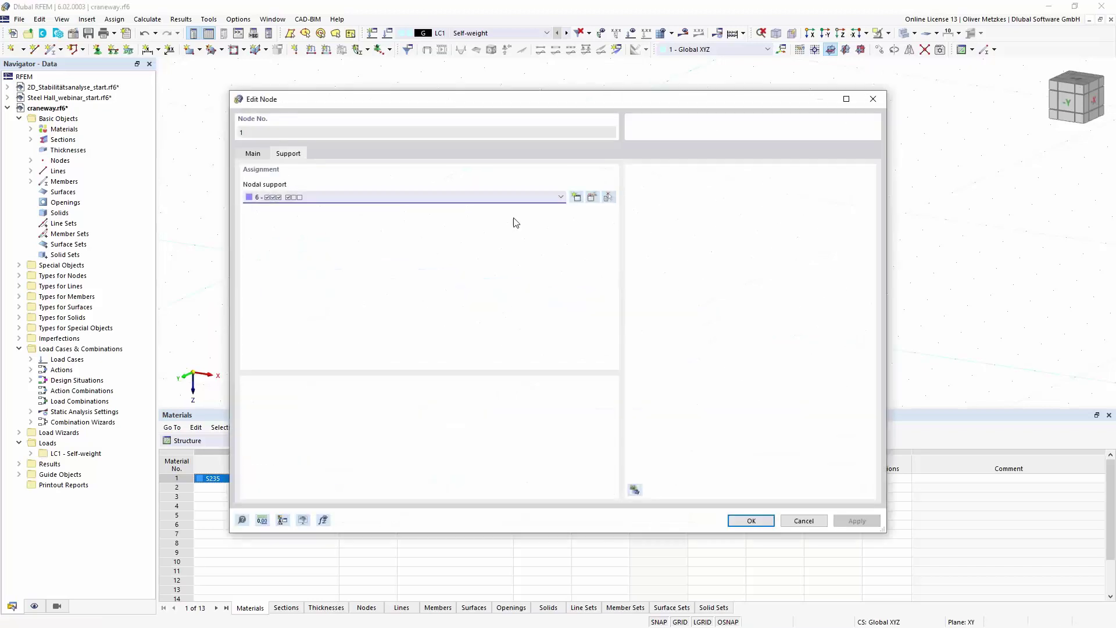
left_click(591, 197)
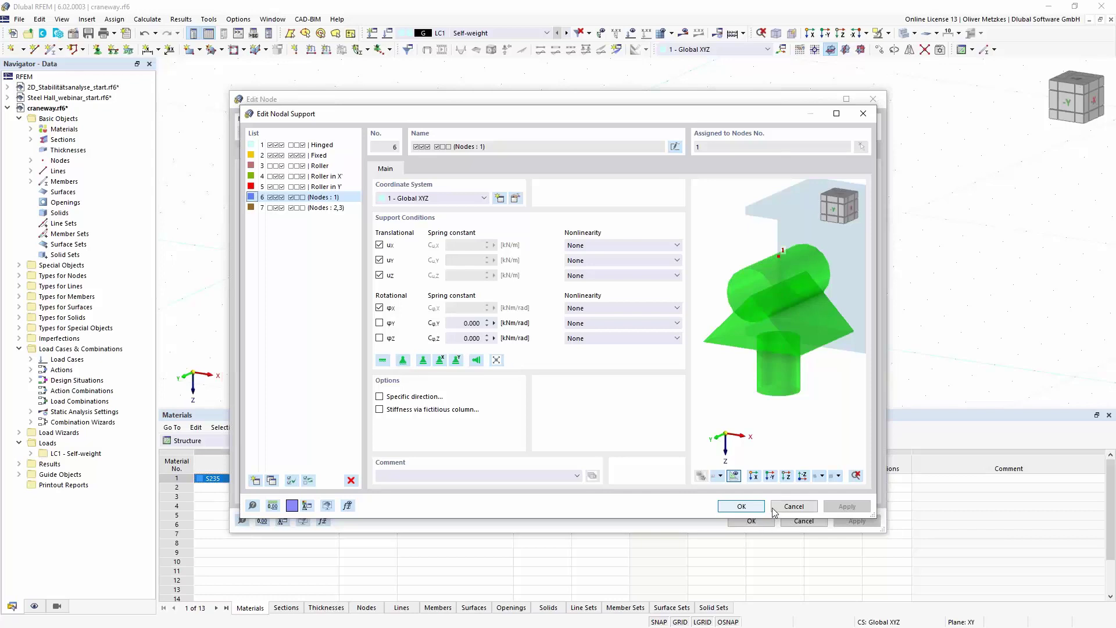
left_click(793, 506)
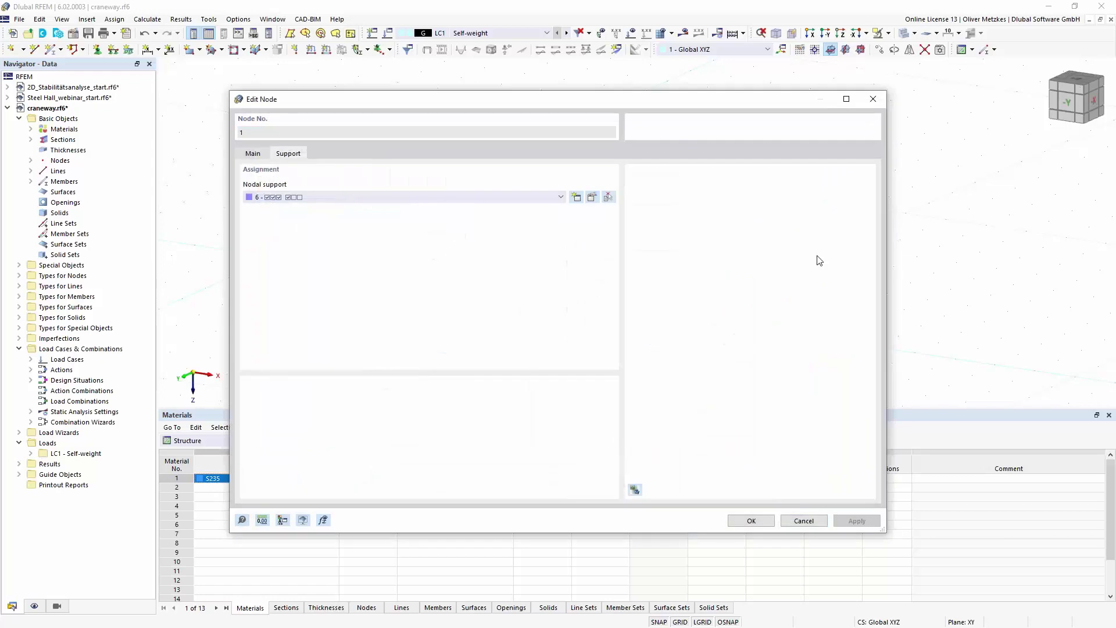
left_click(802, 521)
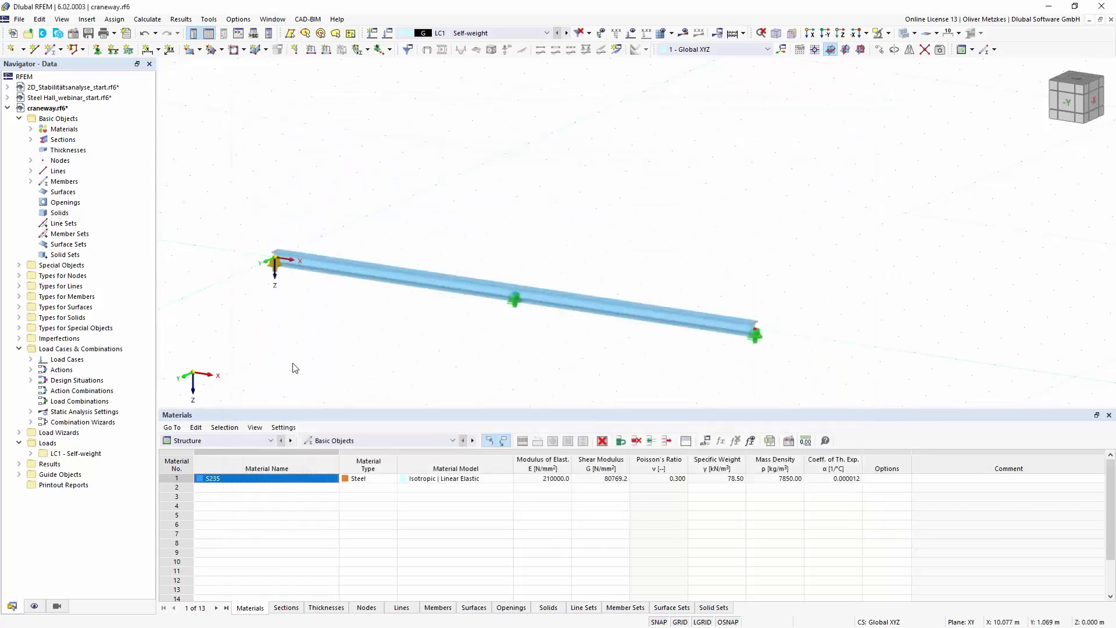
Step: Activate transverse stiffeners for the beam and create a new stiffener definition with a full warping restraint at x = 0.000 m
double_click(343, 268)
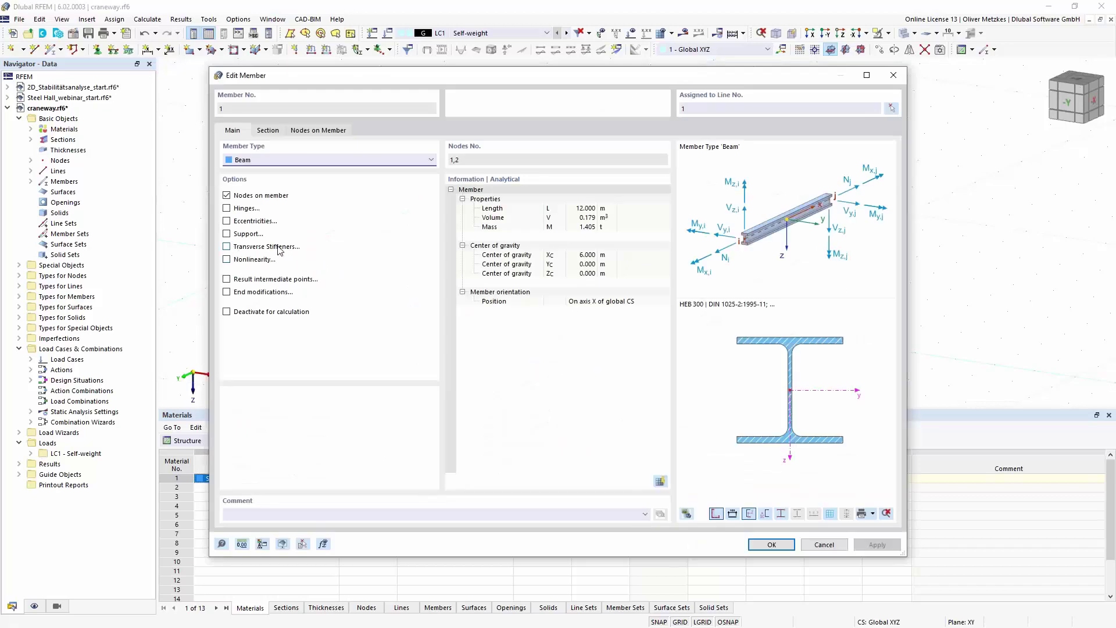
left_click(237, 249)
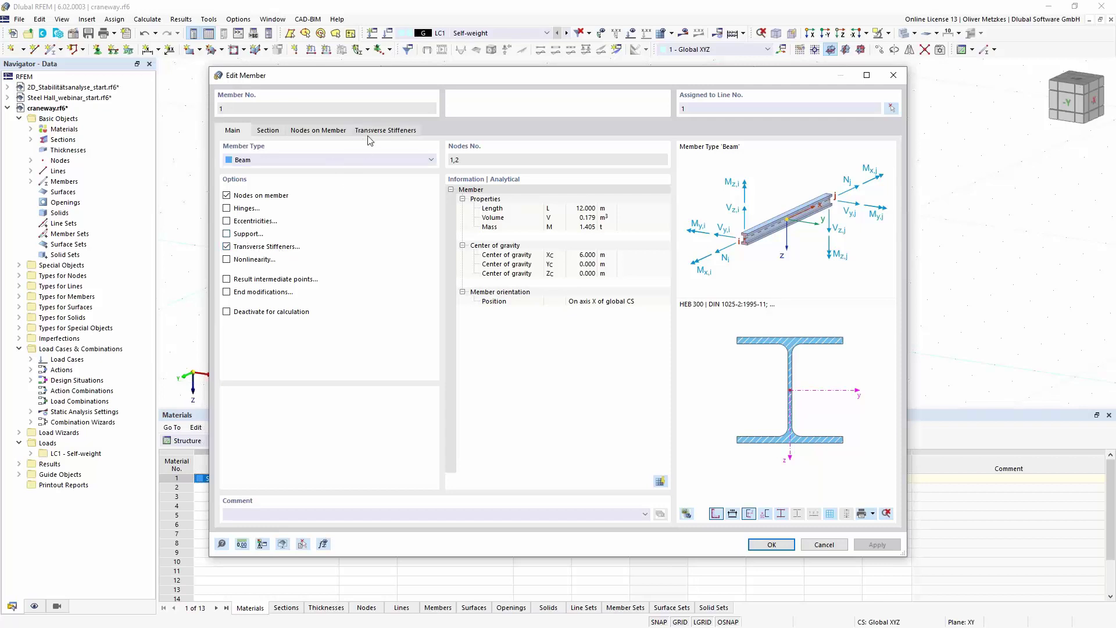
left_click(375, 131)
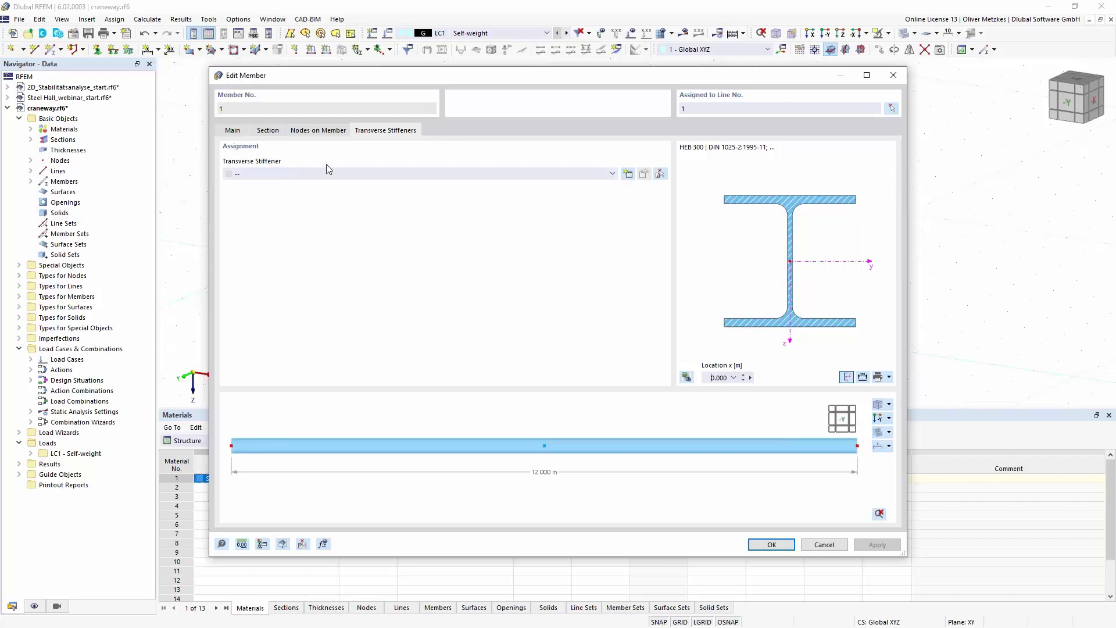
left_click(627, 174)
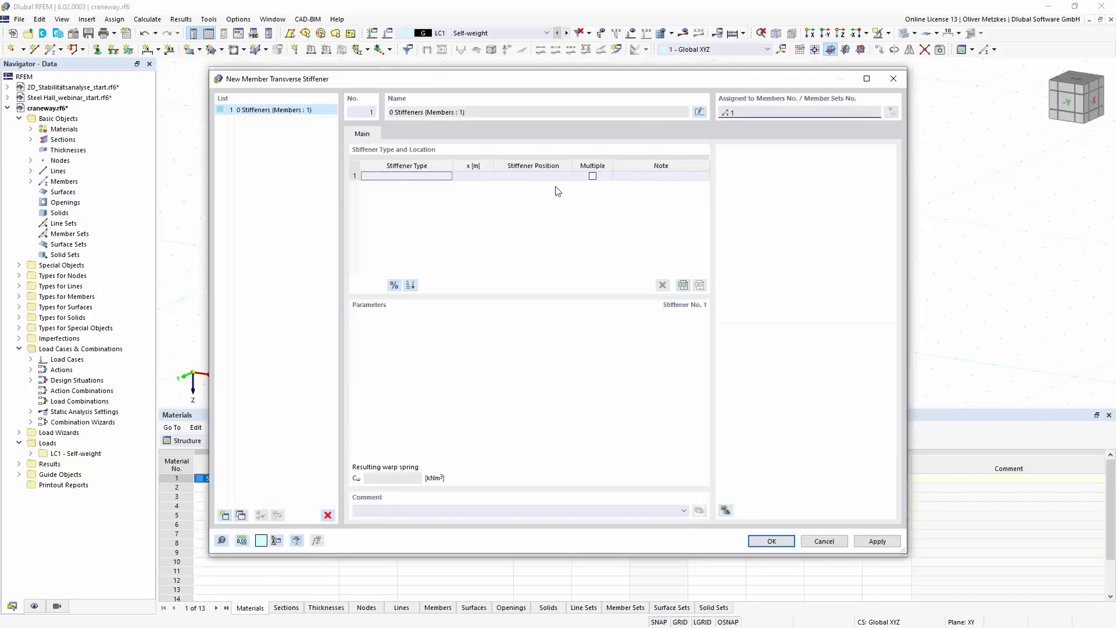
left_click(441, 180)
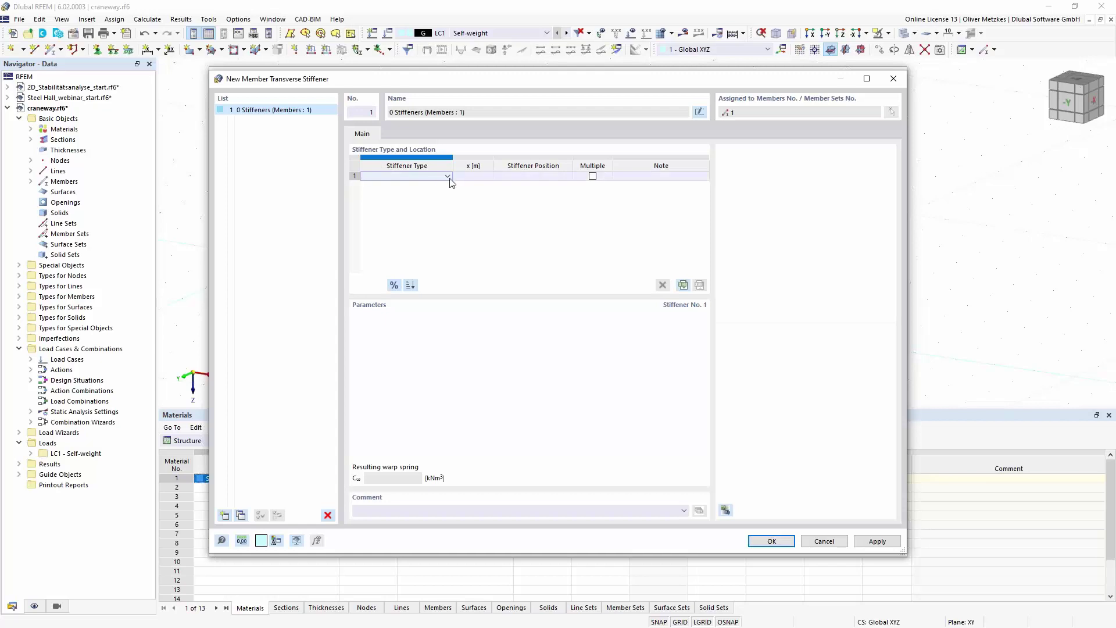
left_click(449, 178)
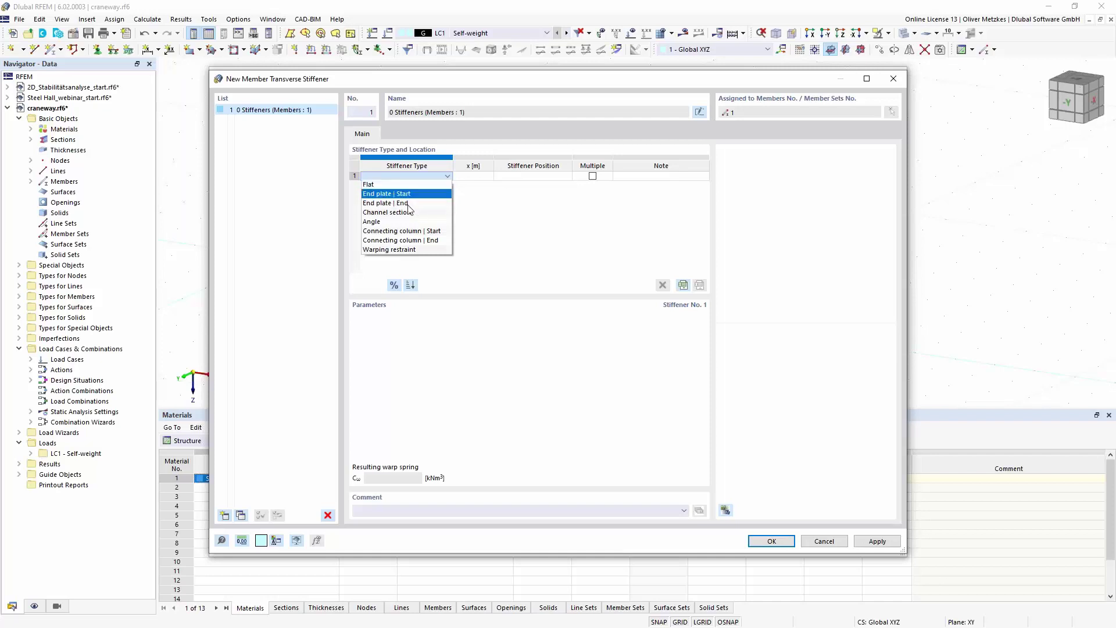
left_click(390, 250)
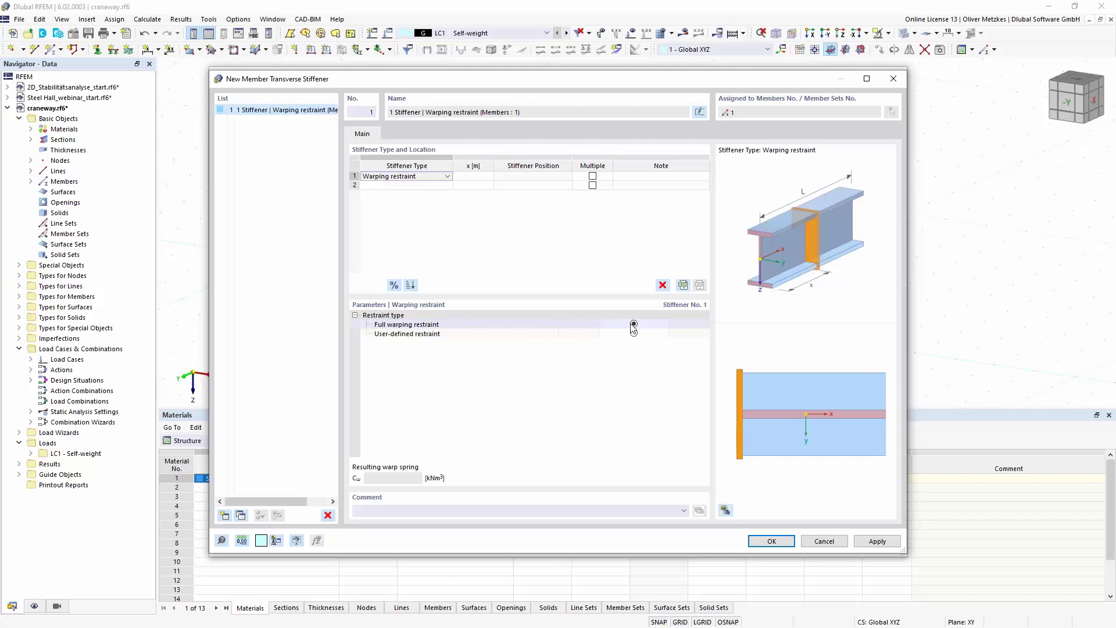
left_click(481, 176)
left_click(592, 176)
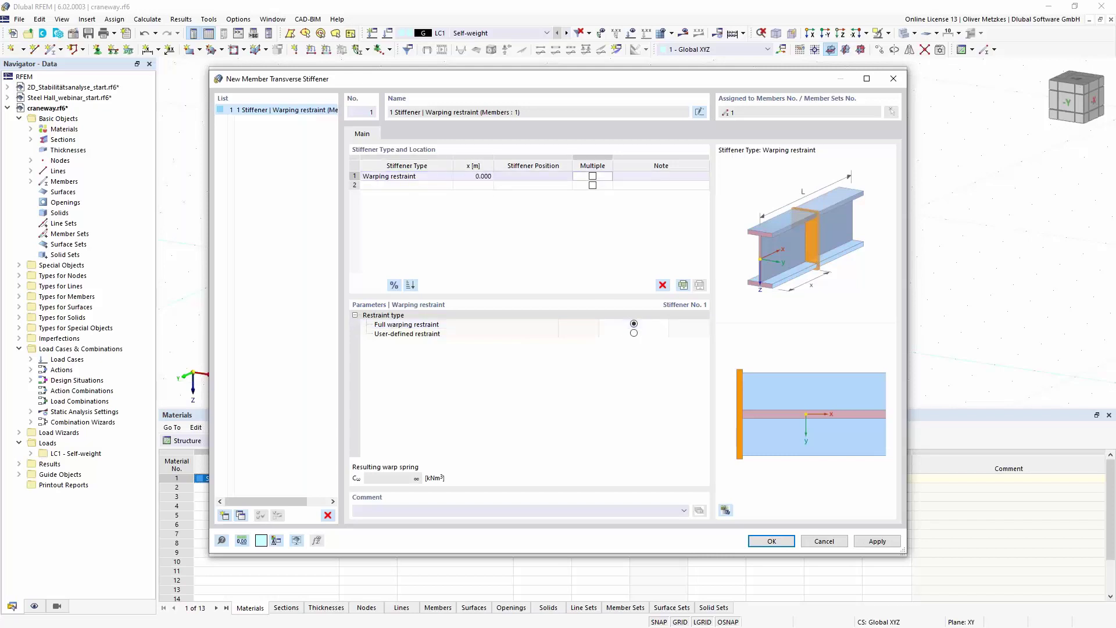
Step: Add a second warping restraint to the stiffener definition, using relative locations and placing it at x = 100 %
left_click(419, 185)
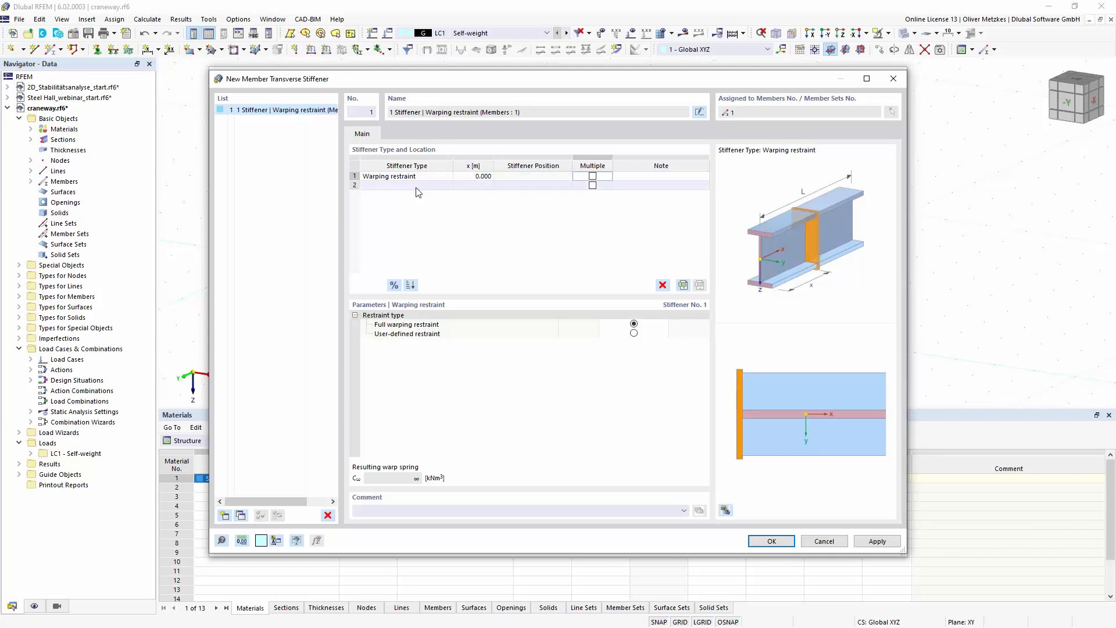
left_click(422, 186)
left_click(414, 258)
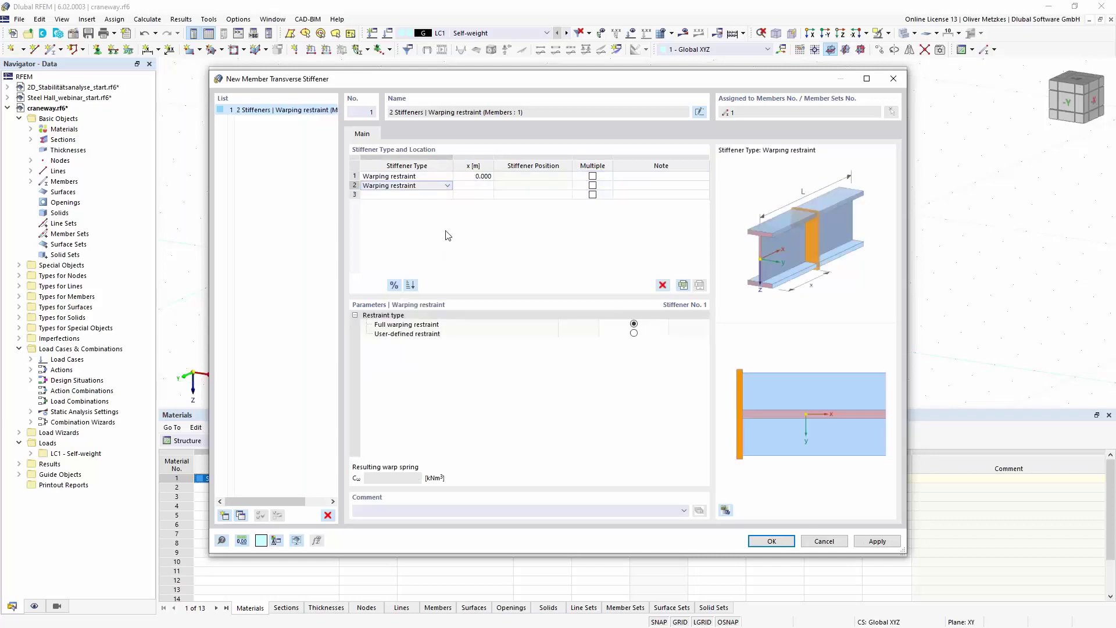
left_click(480, 186)
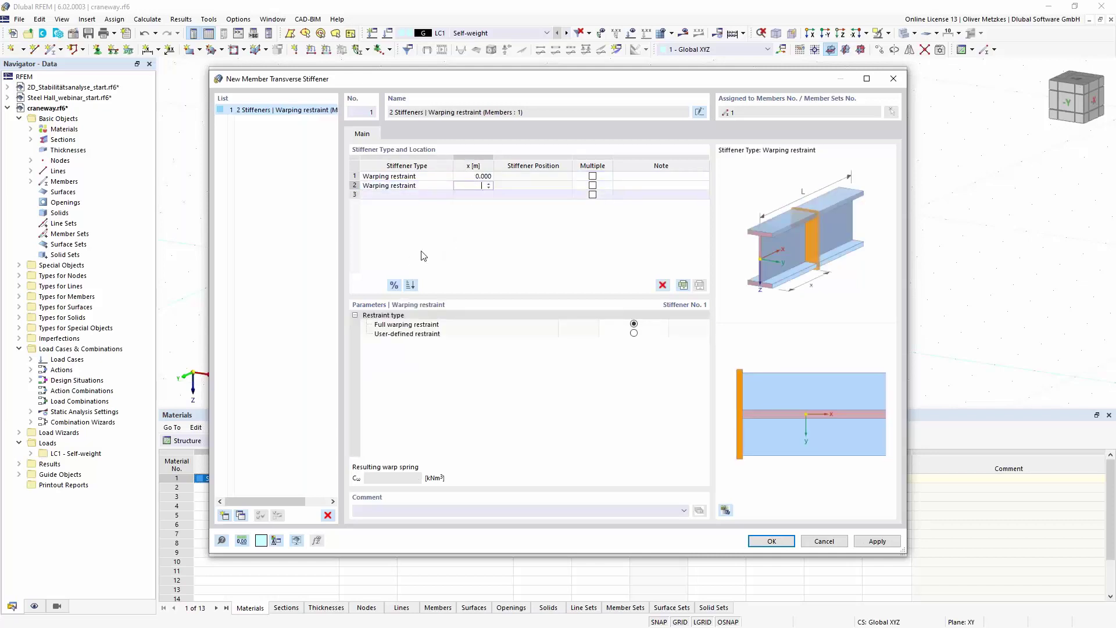
left_click(395, 286)
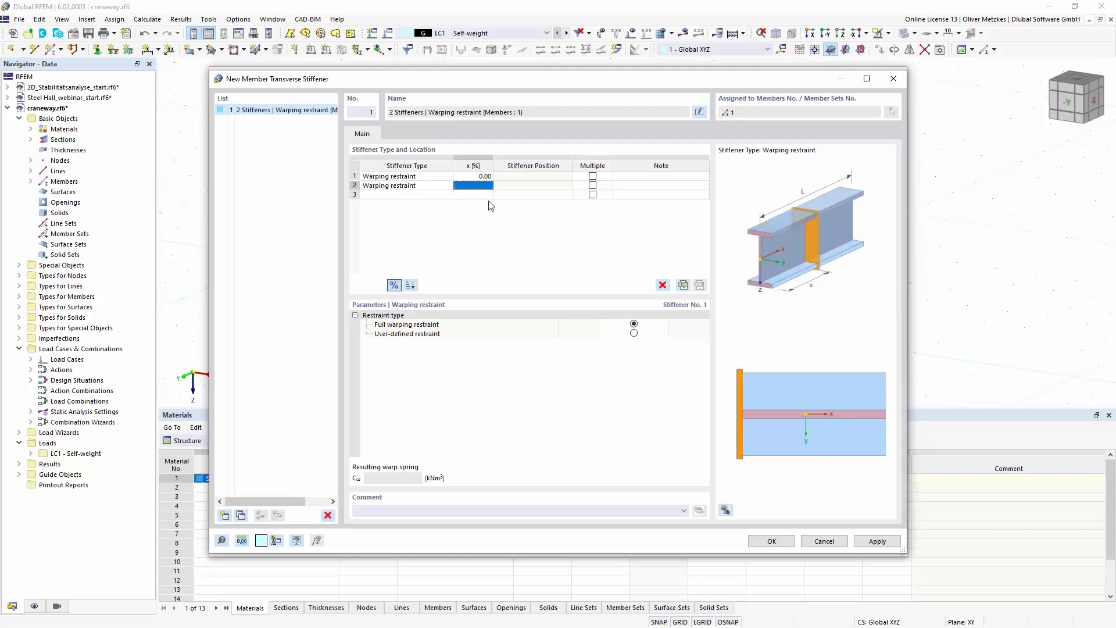
type("100")
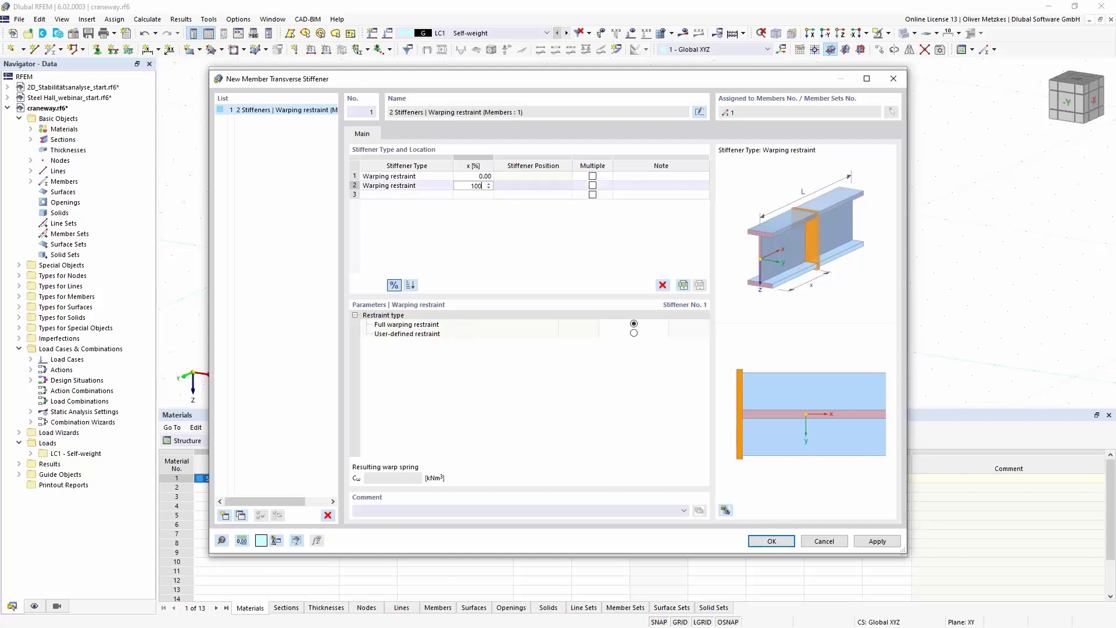
key("Tab")
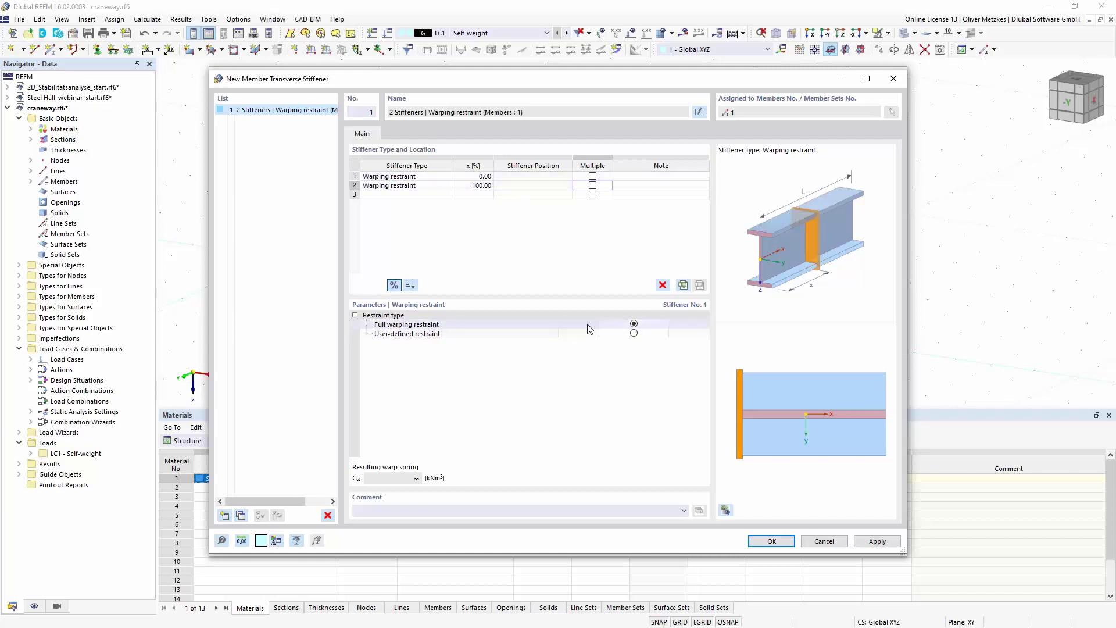
Step: Add a third, double-sided Flat stiffener at x = 50 % of the beam
left_click(441, 195)
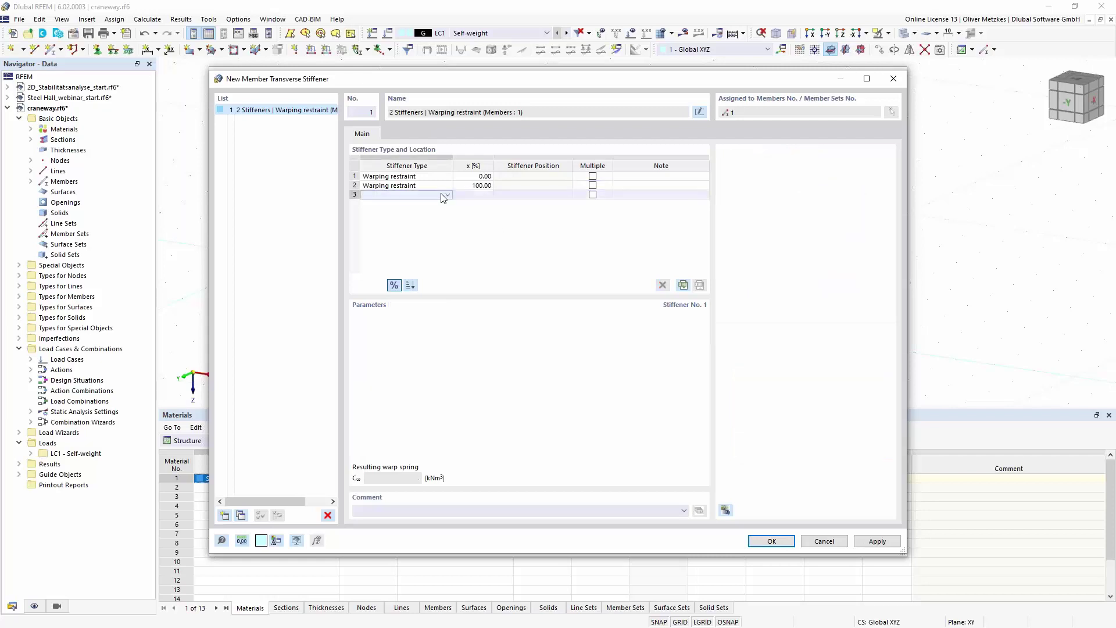
left_click(446, 194)
left_click(433, 204)
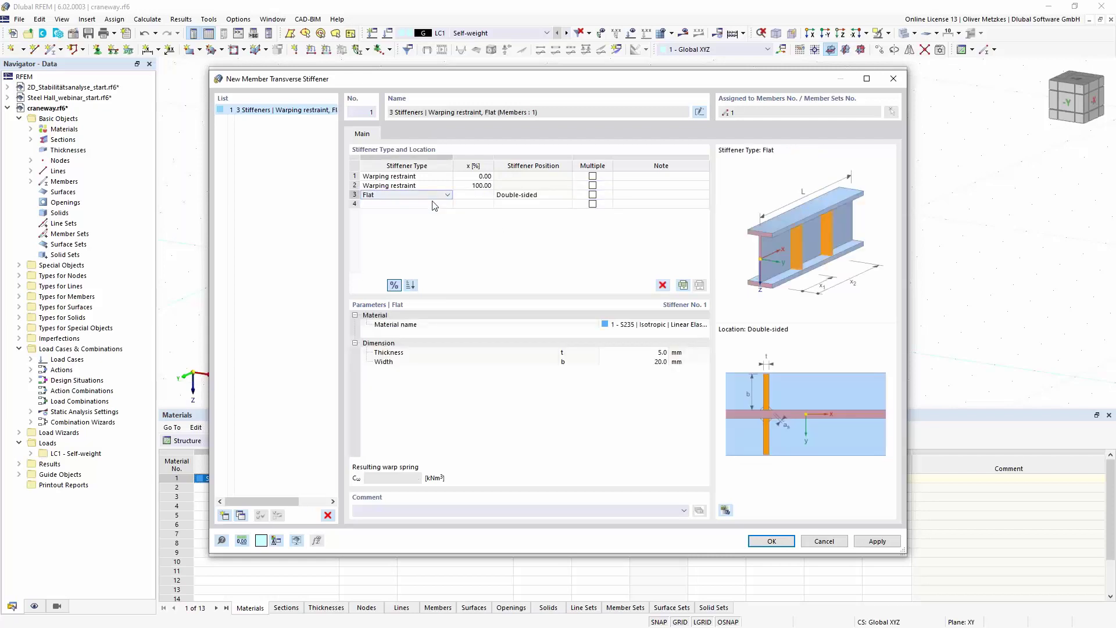
left_click(472, 195)
type("5")
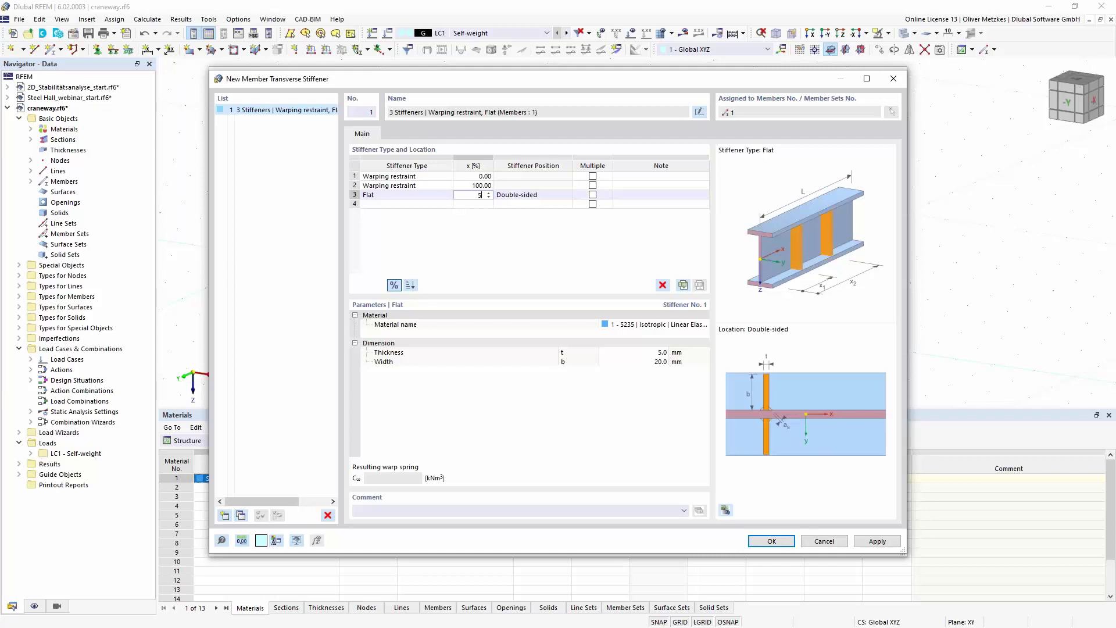
type("0")
key("Tab")
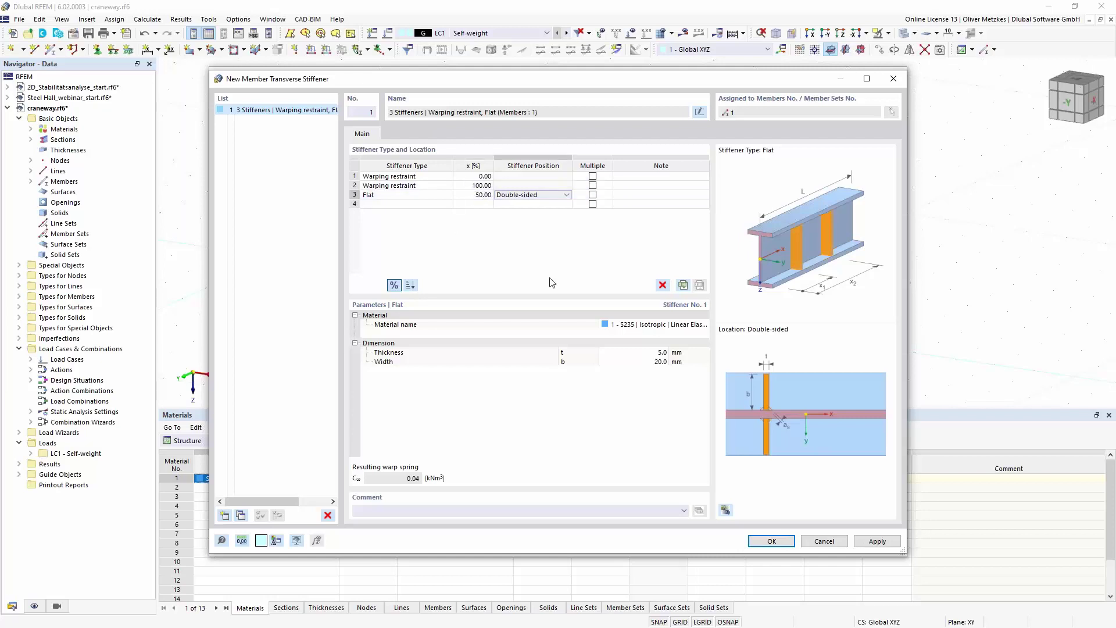
Step: Set the flat stiffener's thickness to 20 mm and width to 120 mm, and apply the stiffener definition to the beam
left_click(637, 353)
type("20")
key("Tab")
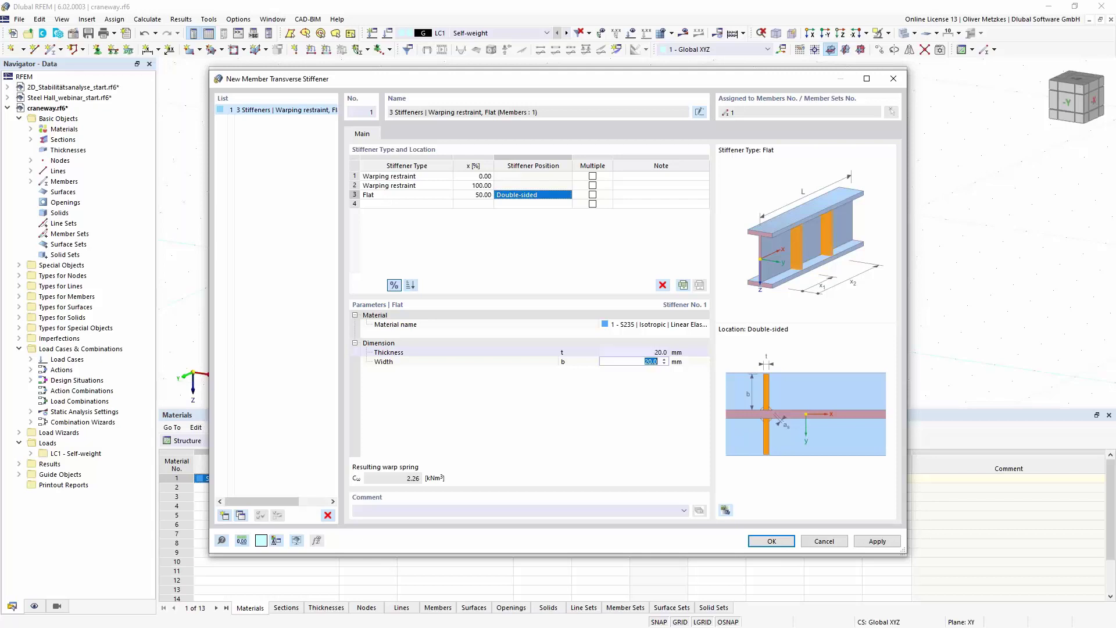
type("120")
key("Return")
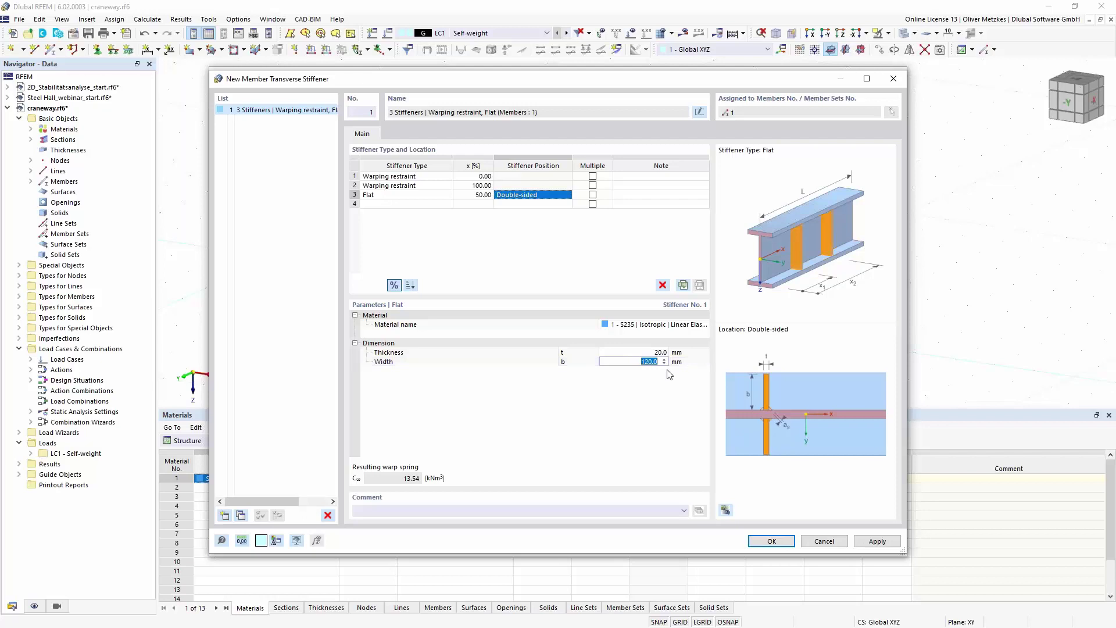
left_click(627, 392)
left_click(771, 542)
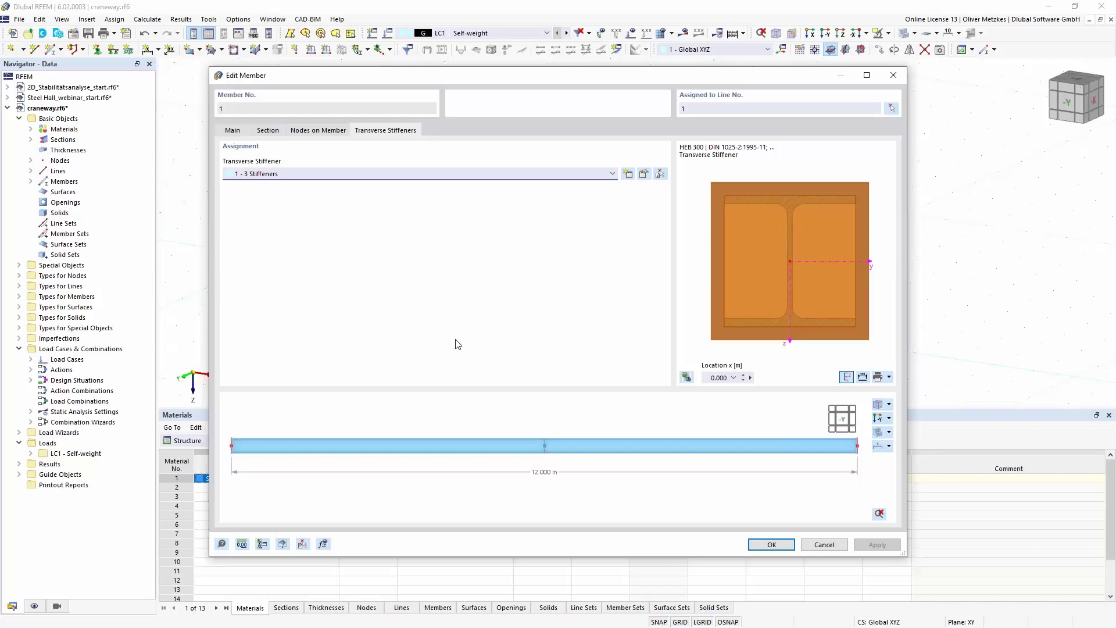
left_click(772, 545)
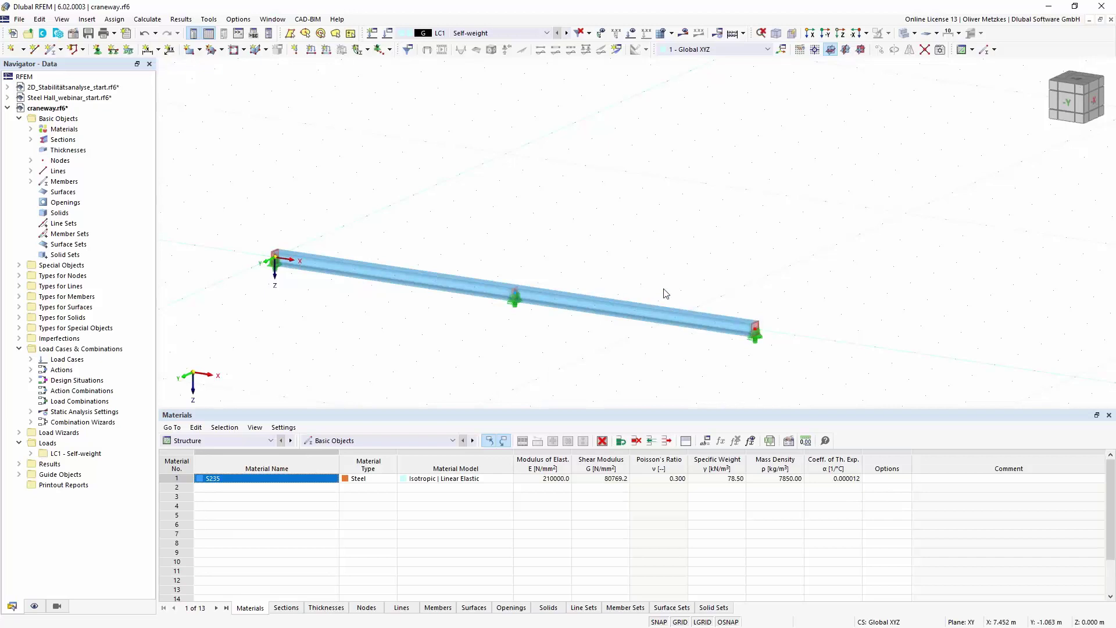
Step: Create load case LC2 with the action category 'Imposed loads from cranes - Class 1-7'
scroll(746, 318, "up", 5)
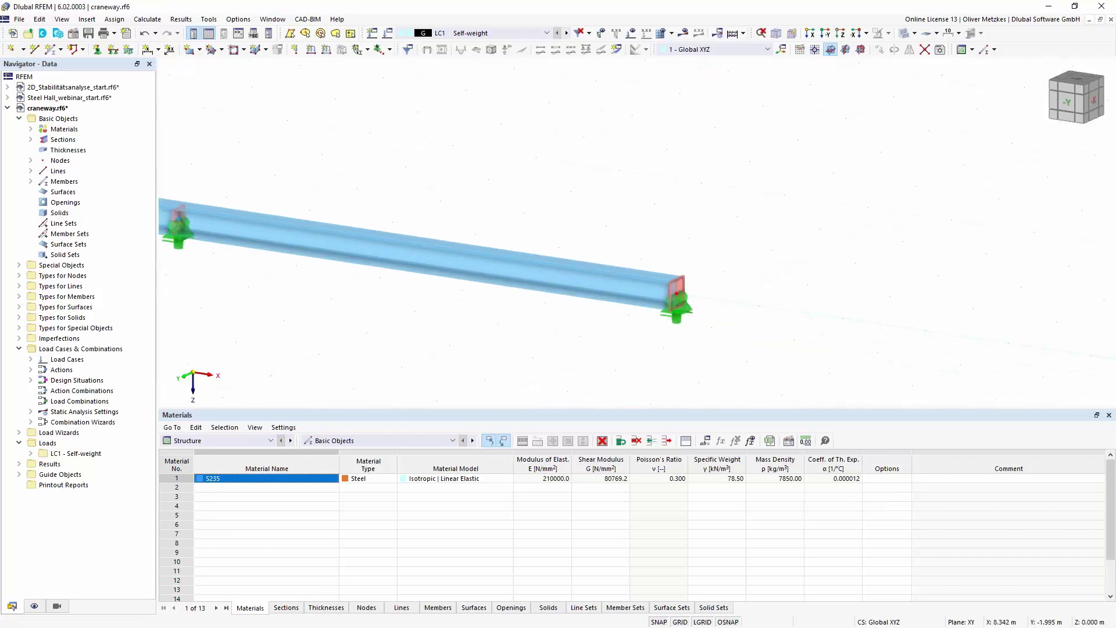
middle_click_drag(236, 223, 554, 200)
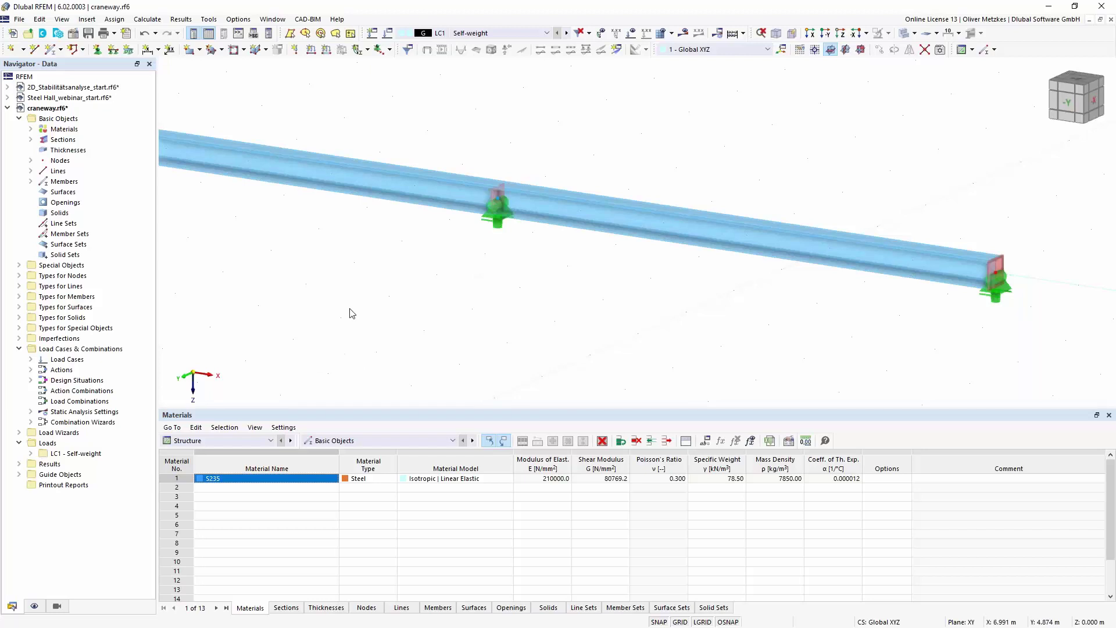
scroll(350, 309, "down", 3)
middle_click_drag(318, 287, 458, 297)
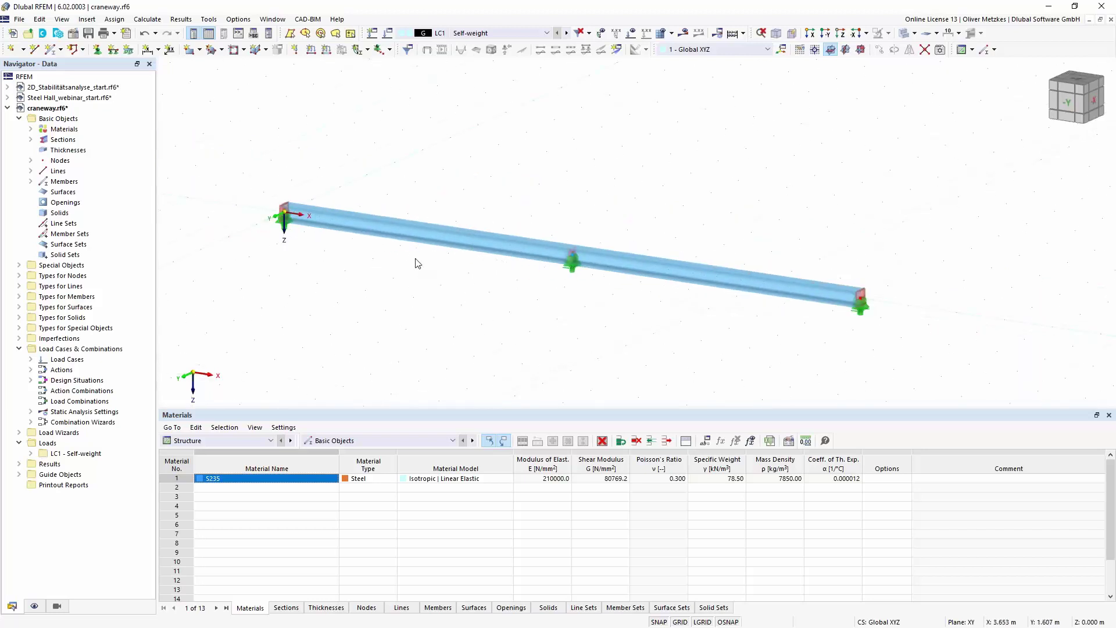
left_click(389, 34)
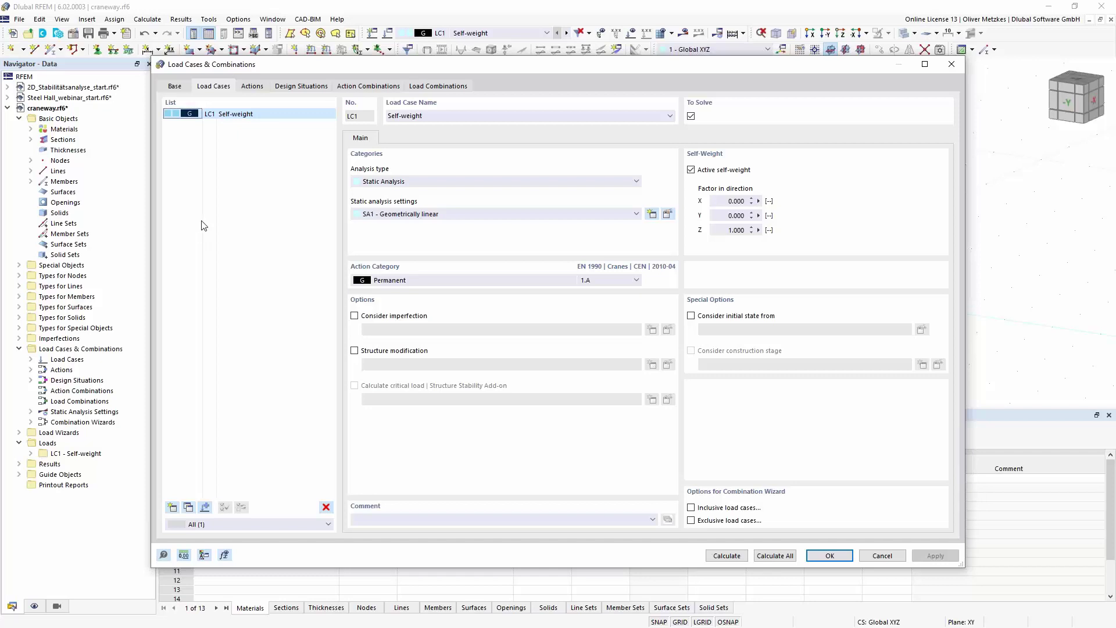
left_click(173, 507)
left_click(415, 277)
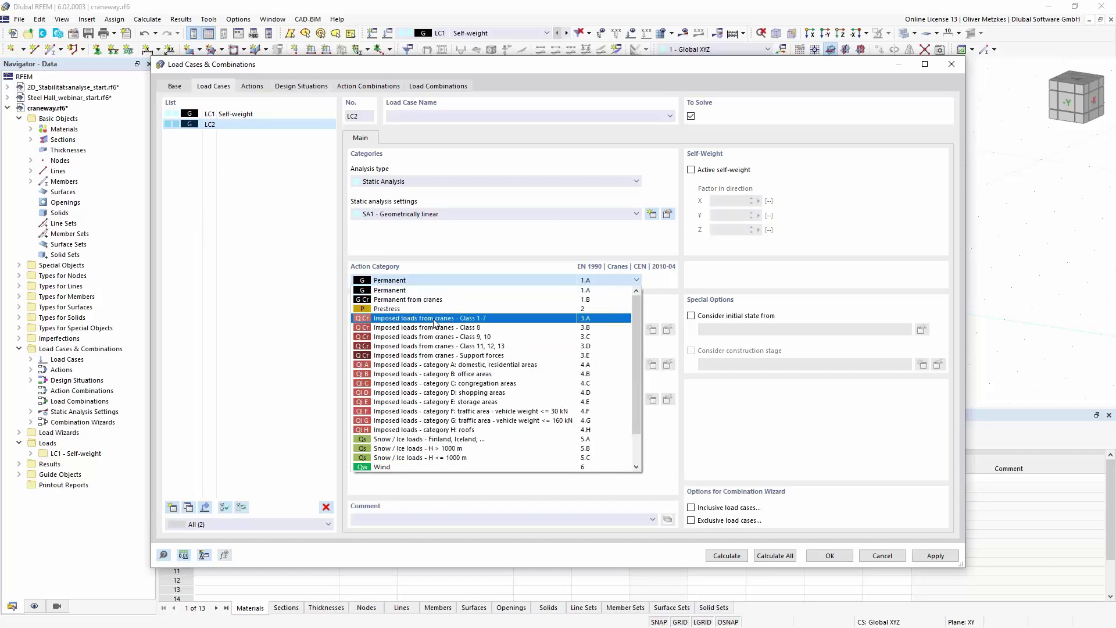
left_click(435, 319)
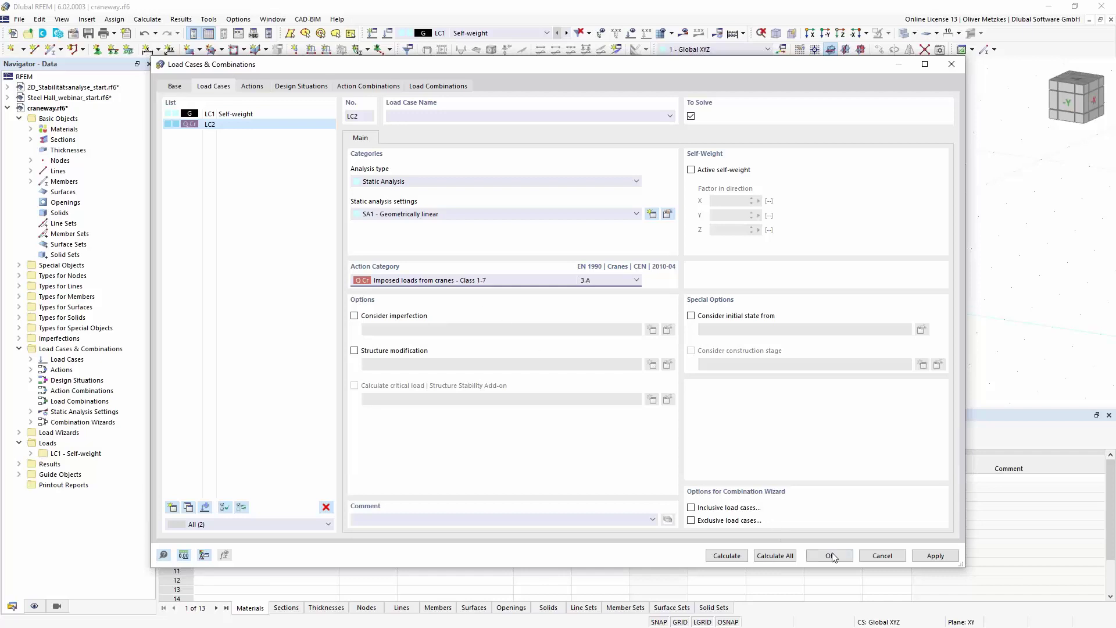
key("Return")
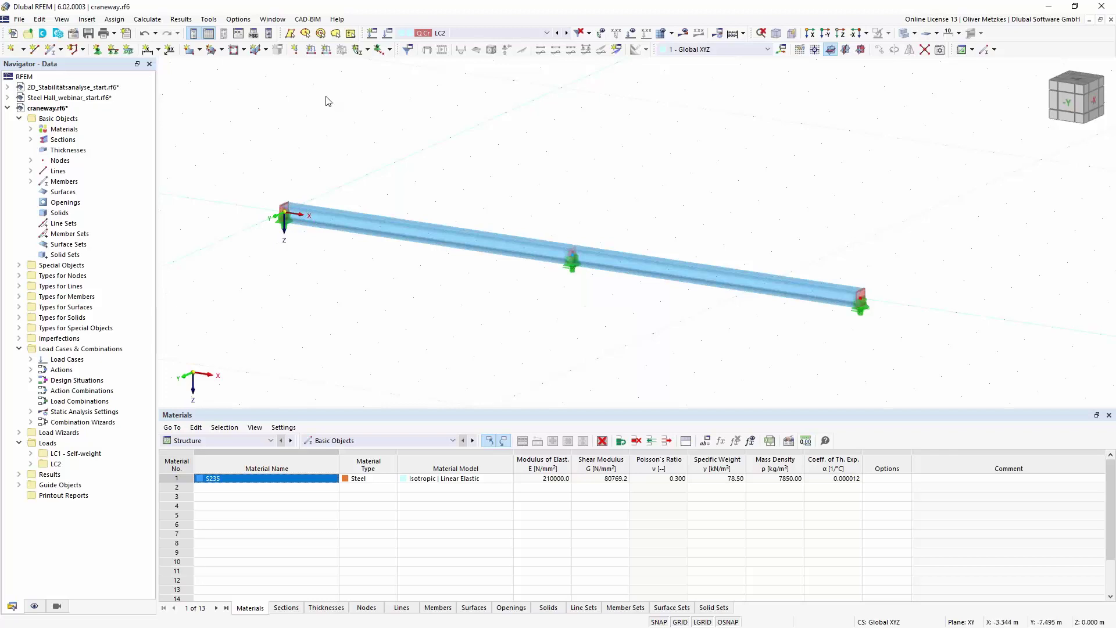
Step: Start a new member load in LC2 as a force with 'Concentrated - 2 ×' distribution and set P1 and P2 to 80 kN
left_click(327, 50)
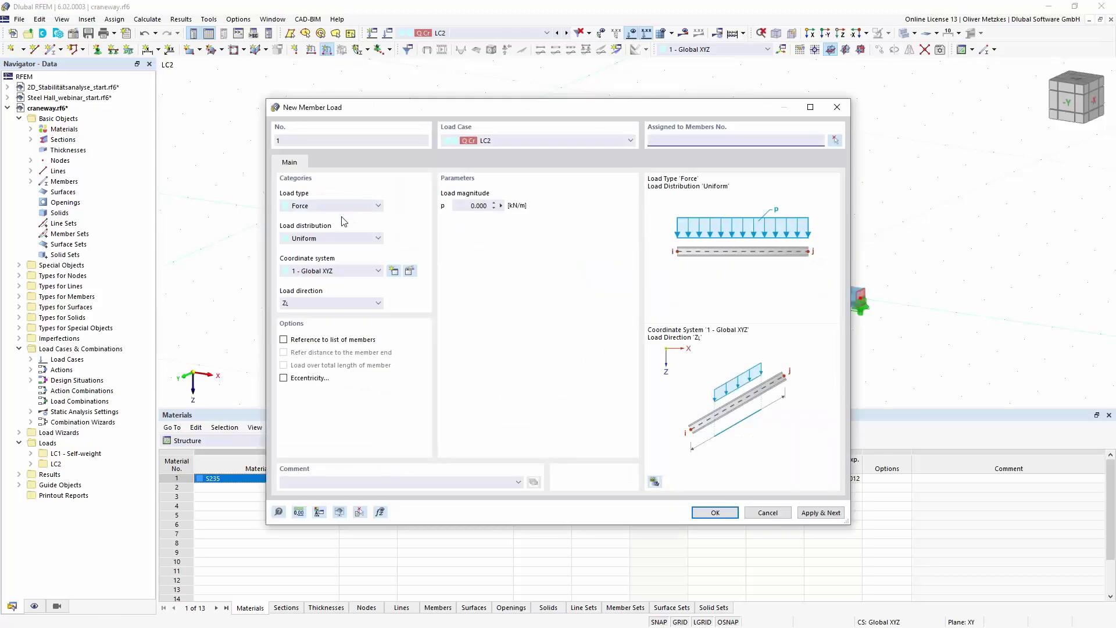
left_click(319, 241)
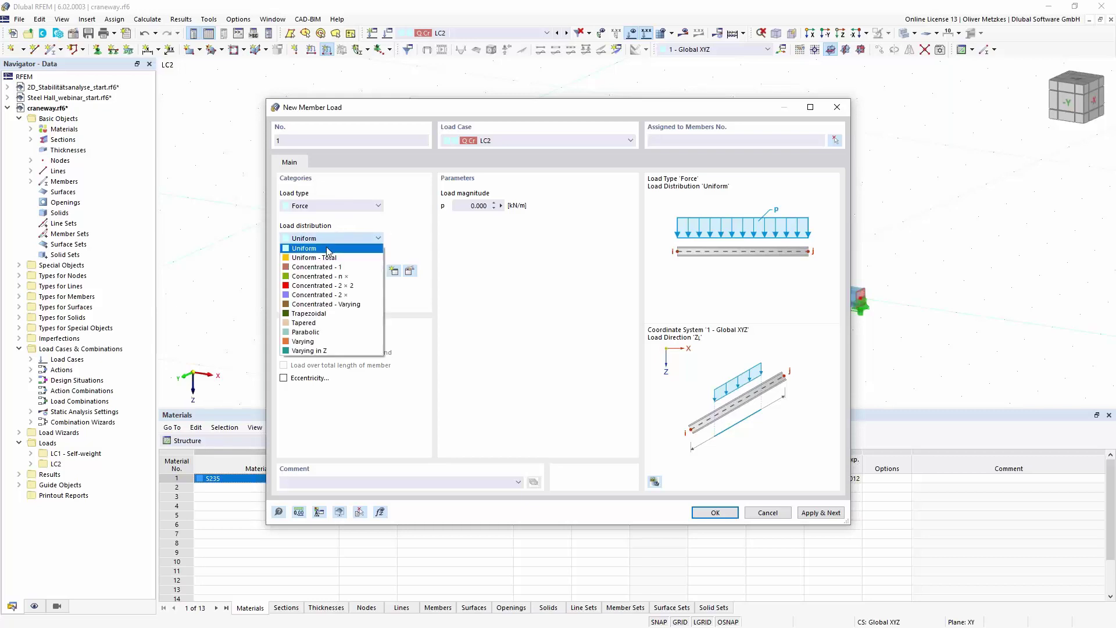
left_click(343, 296)
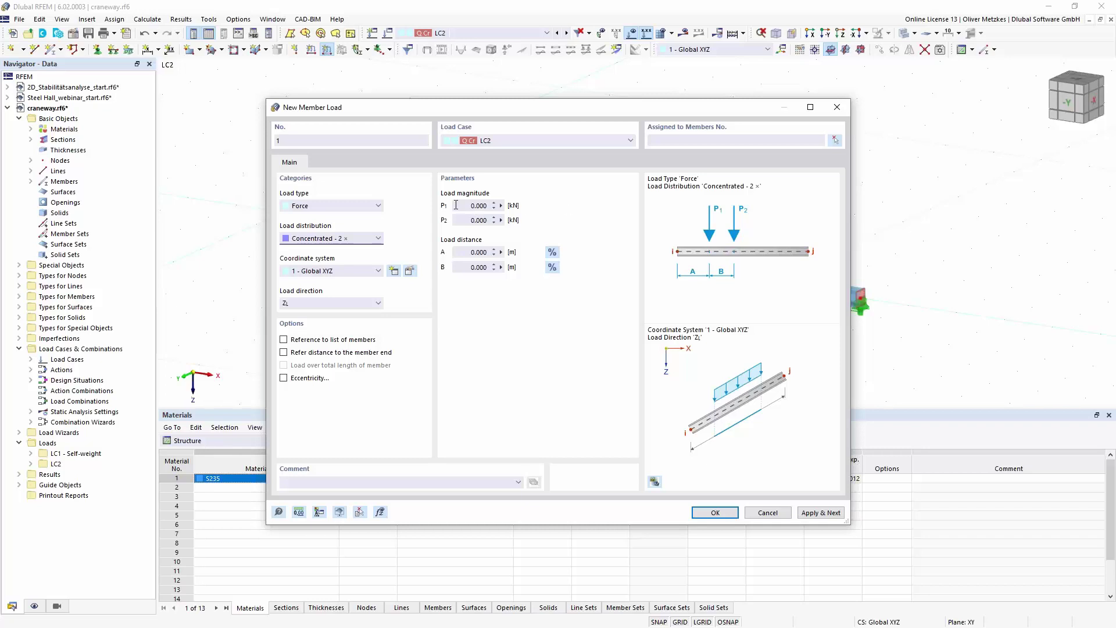
left_click(526, 206)
type("80")
key("Tab")
type("80")
Step: Set the load distance B between the two concentrated forces to 3.5 m
left_click(482, 266)
left_click_drag(499, 266, 521, 263)
type("3,5")
left_click(478, 251)
Step: Activate eccentricity for the member load and set the offset ez at member start to -180 mm
left_click(309, 378)
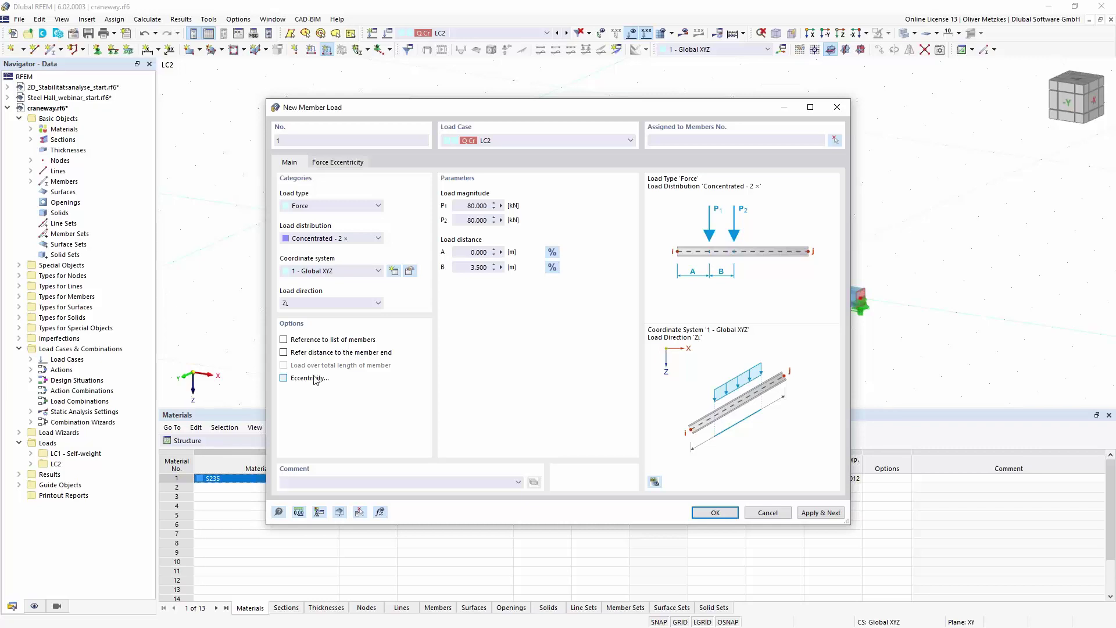
left_click_drag(423, 107, 686, 145)
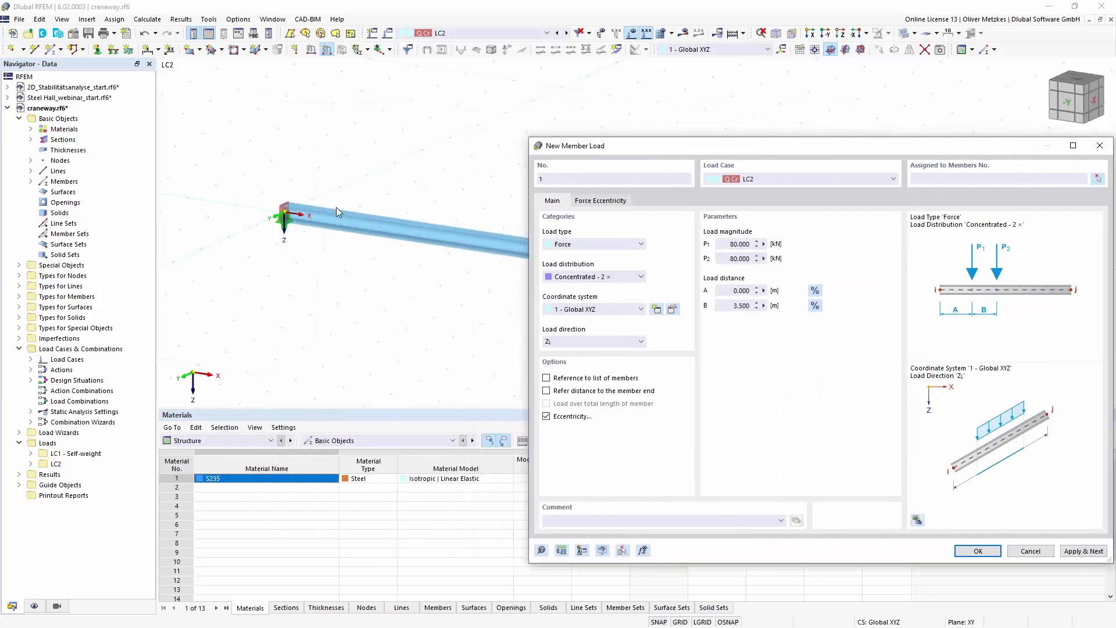
left_click(613, 209)
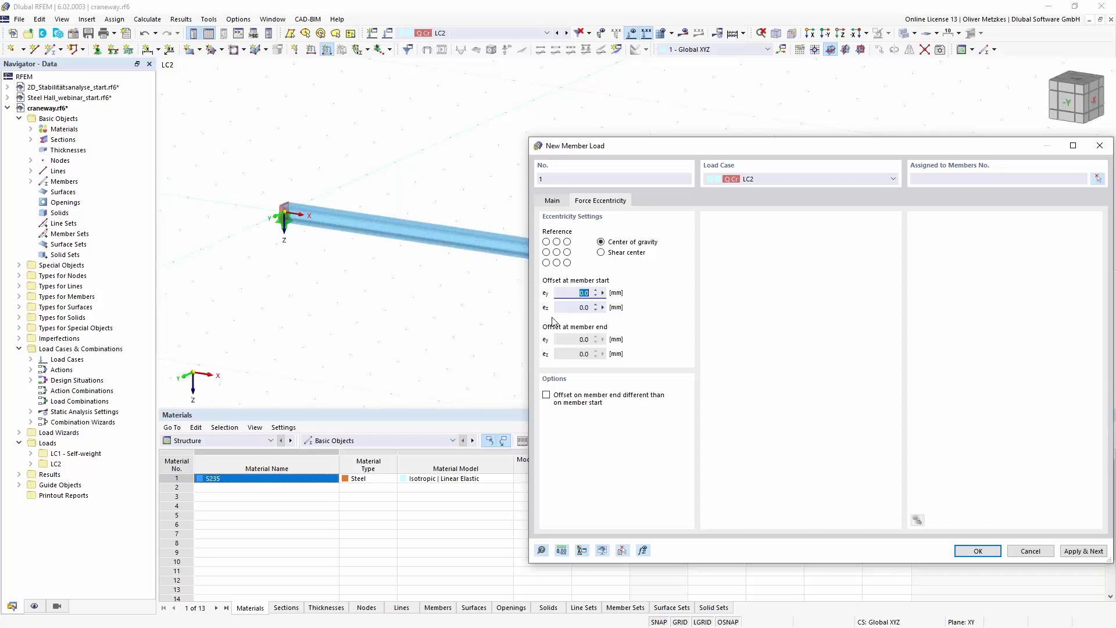
key("Tab")
type("-180")
right_click(594, 294)
left_click(579, 293)
left_click_drag(643, 155, 589, 130)
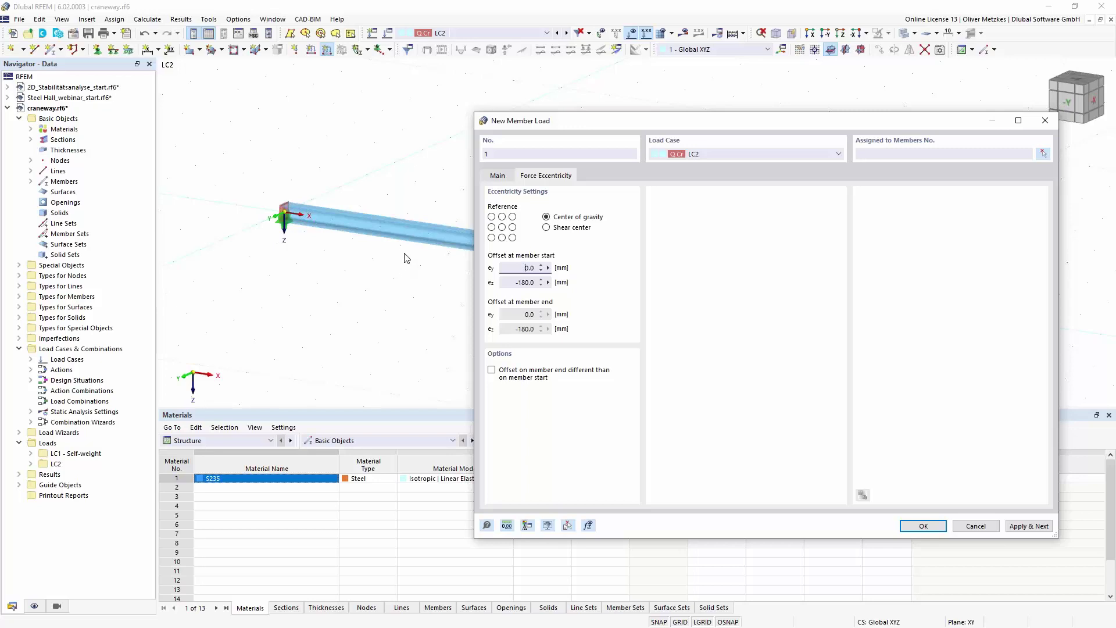
Step: Assign the eccentric pair of 80 kN loads to the craneway beam, apply it, and continue with another member load
left_click(500, 176)
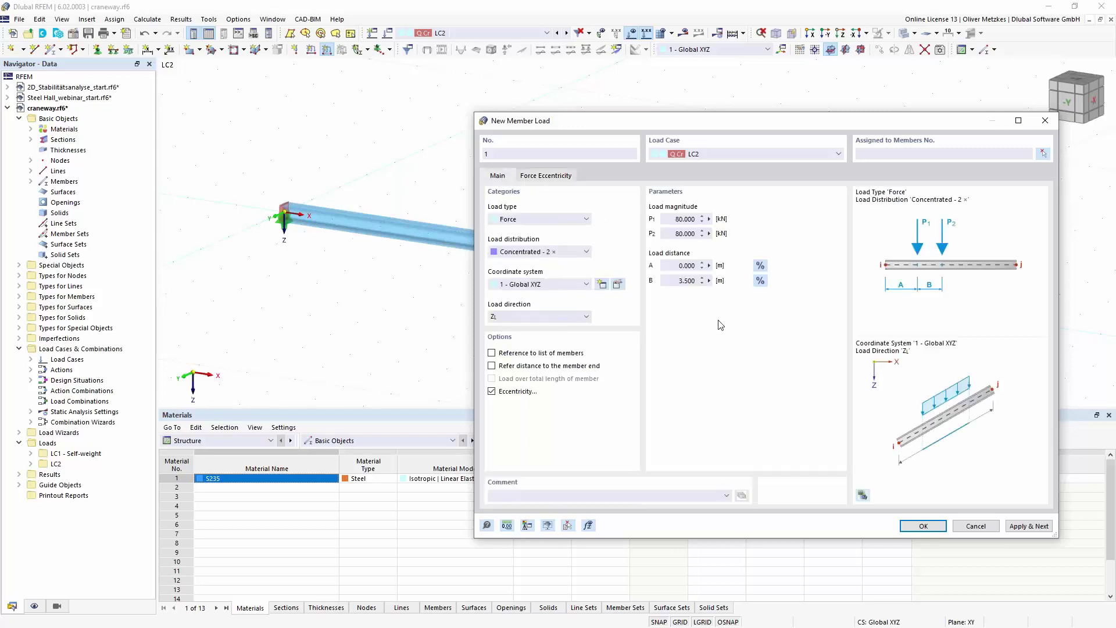
left_click(1029, 527)
left_click(1043, 153)
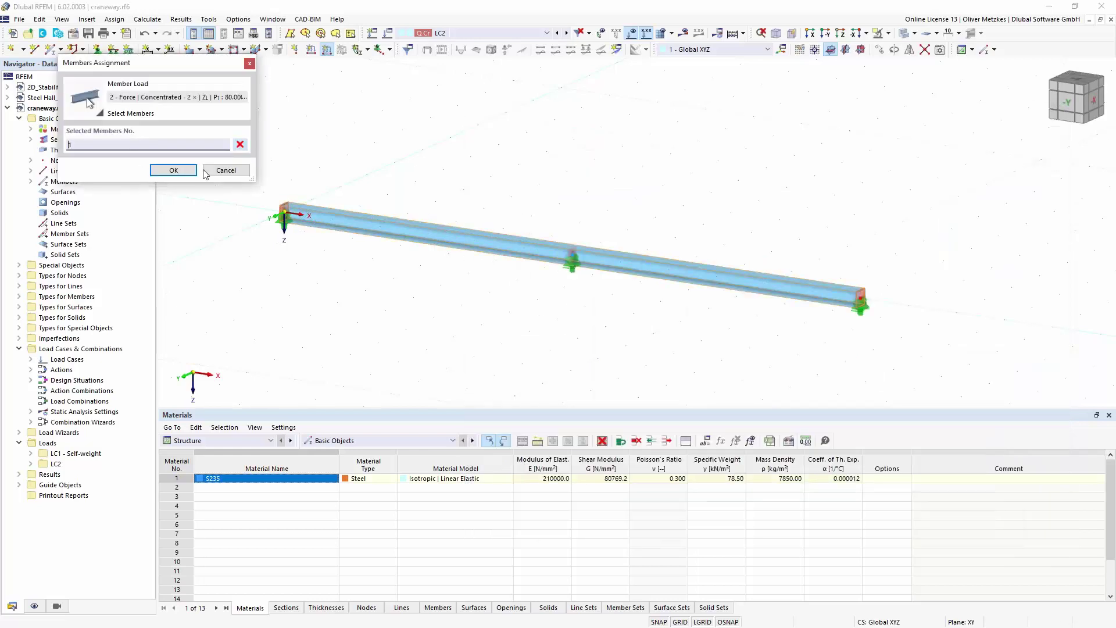
left_click(377, 227)
left_click(173, 170)
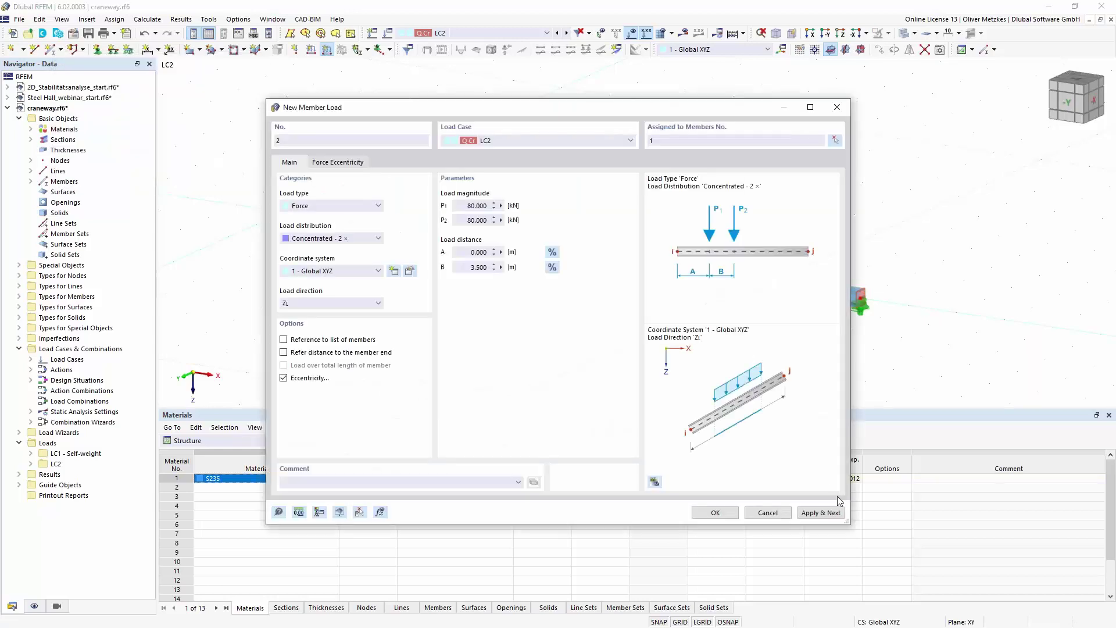
left_click(820, 512)
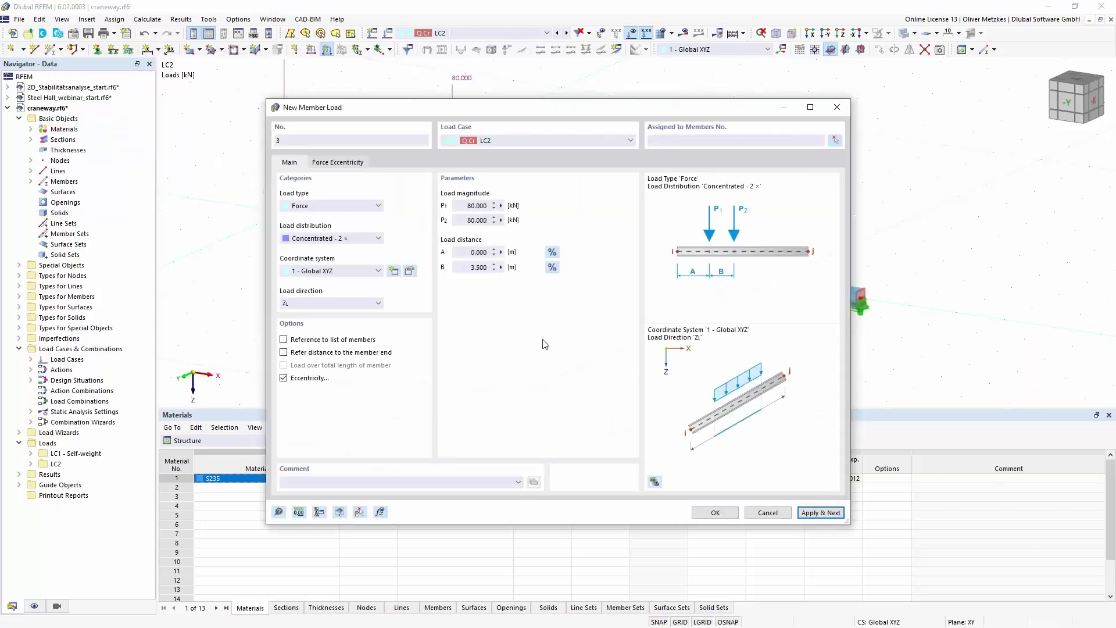
Step: Define the next load as 'Concentrated - 1' with a magnitude of 20 kN, acting globally in Y on true length
left_click(340, 238)
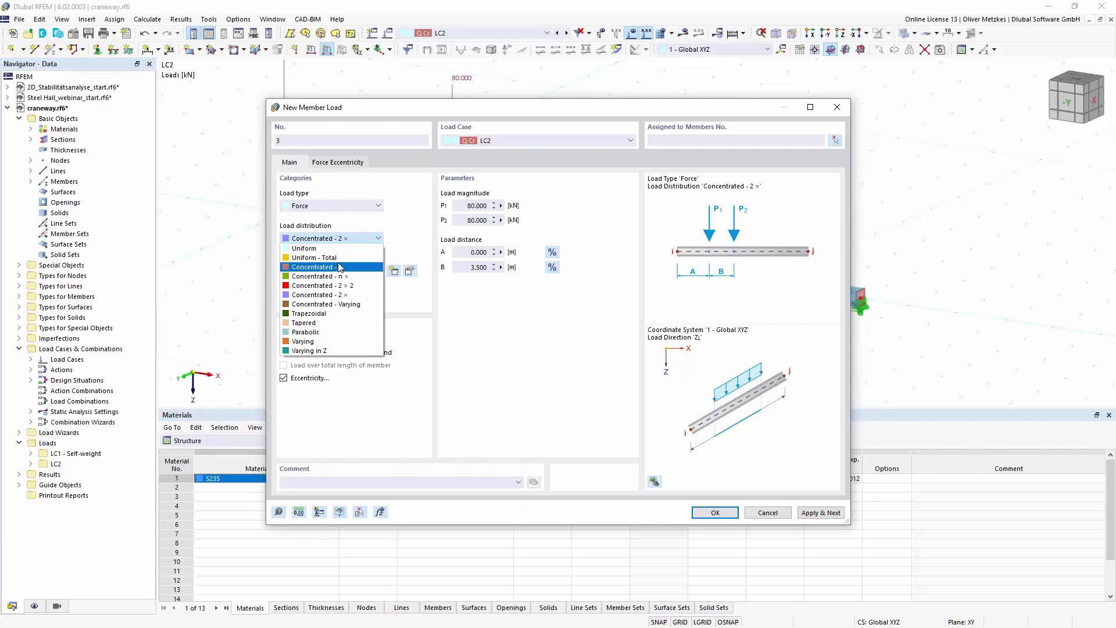
left_click(325, 267)
double_click(466, 206)
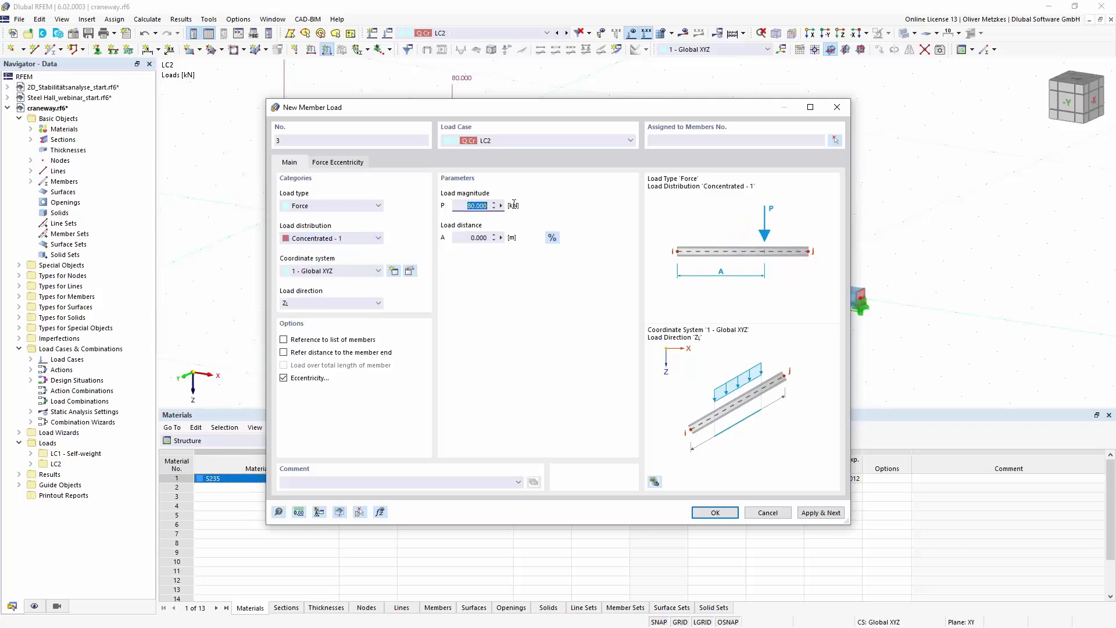
type("20")
key("Tab")
left_click(358, 303)
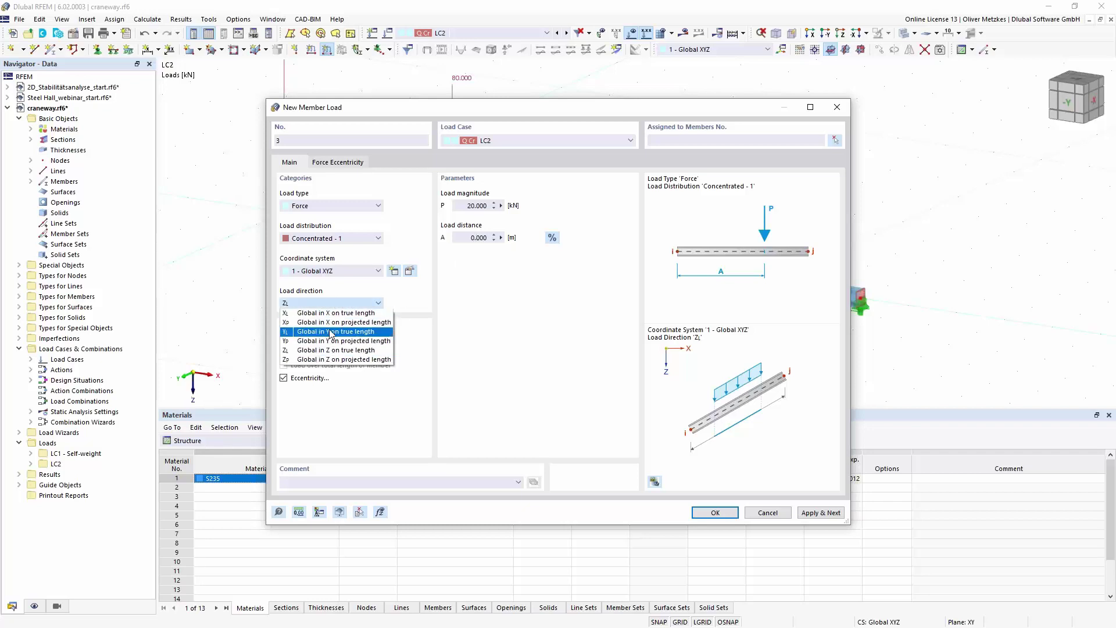
left_click(294, 333)
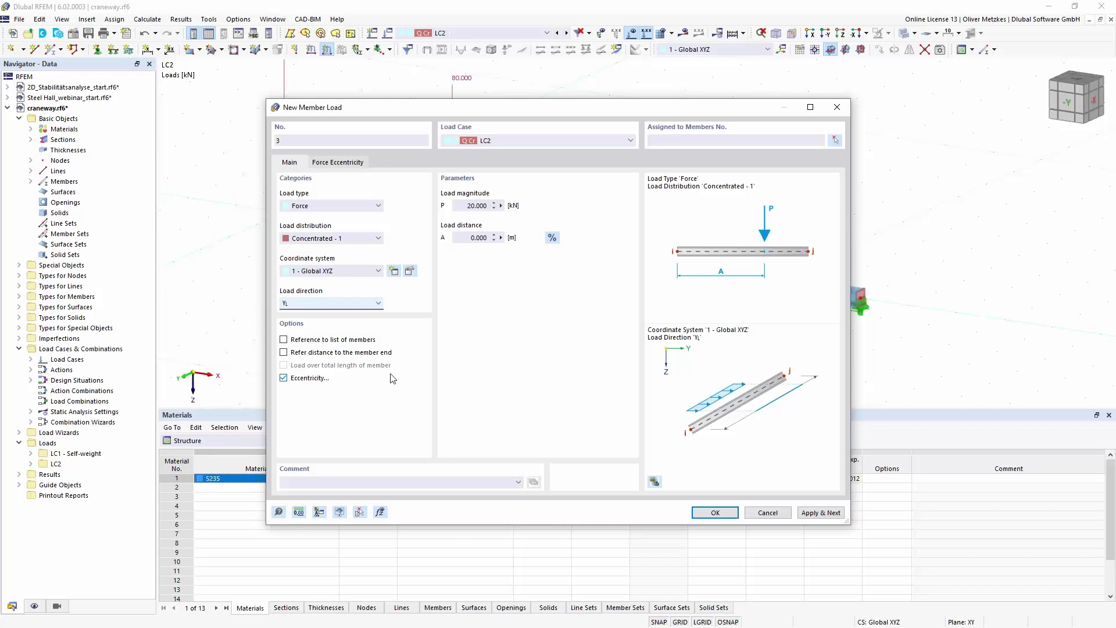
Step: Assign the horizontal 20 kN load to the craneway beam and finish the load input
left_click(715, 511)
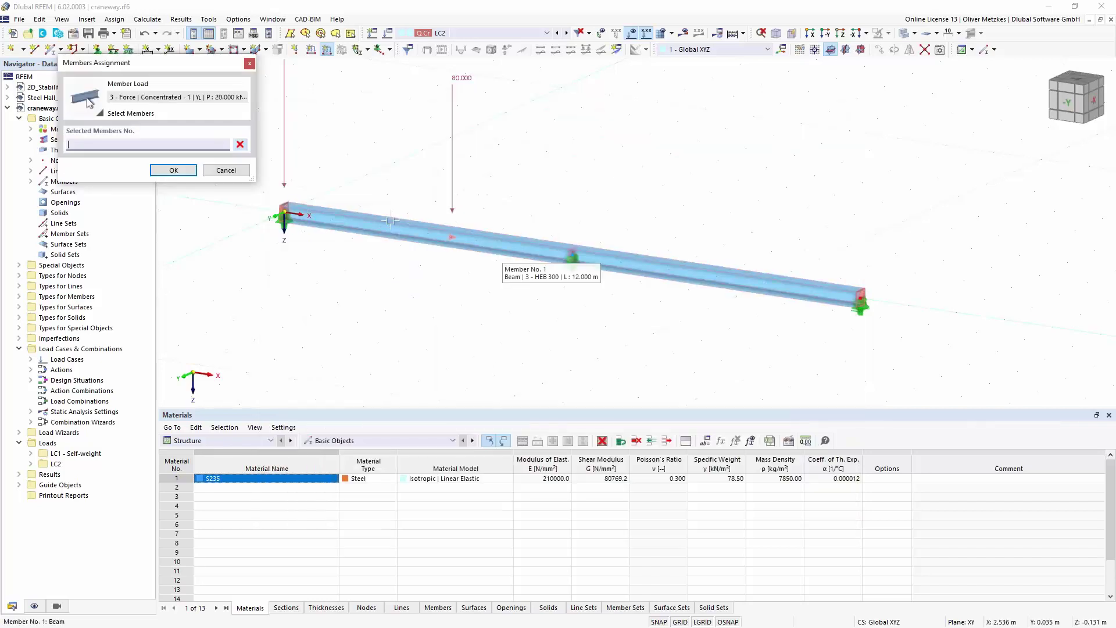
left_click(494, 250)
left_click(170, 172)
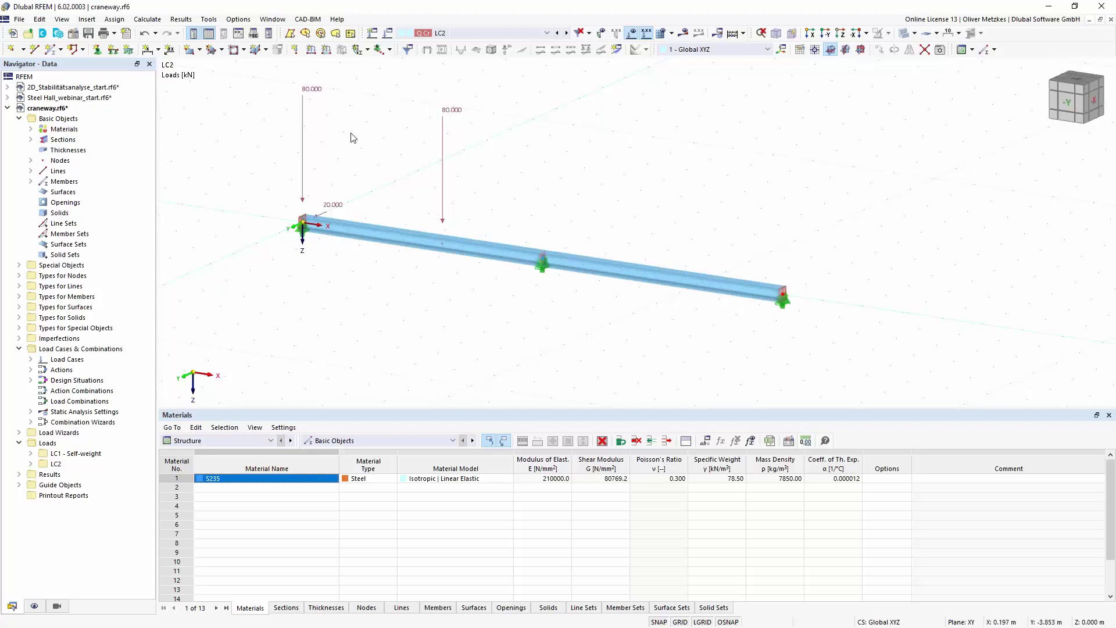
Step: Show the script manager and open the Dlubal example script 01_simple_beam for editing in Notepad++
left_click(254, 34)
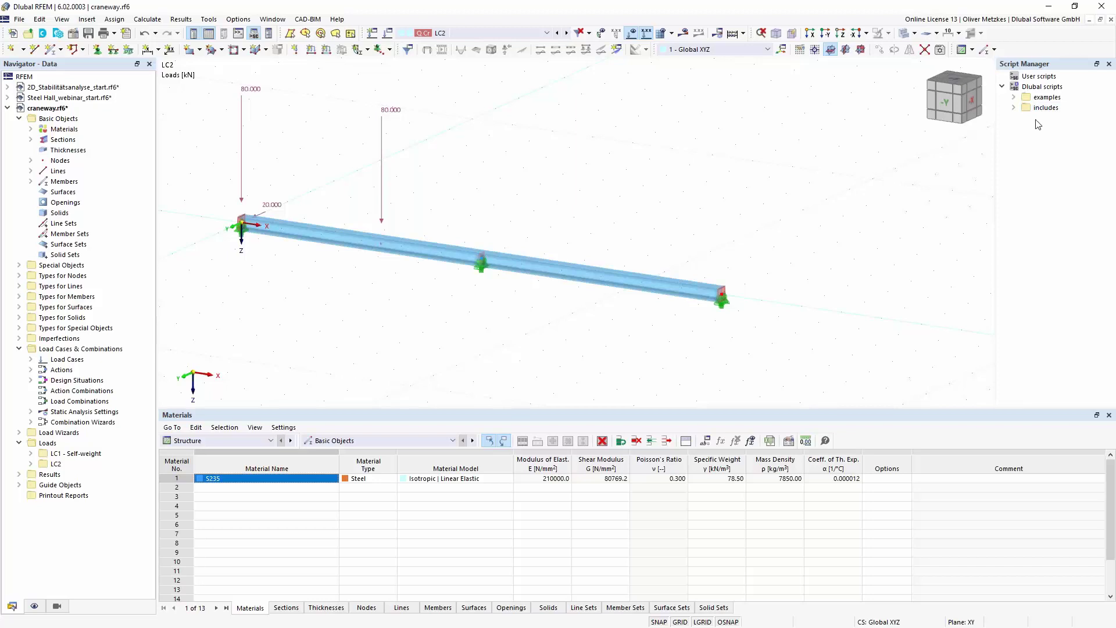
left_click(1014, 97)
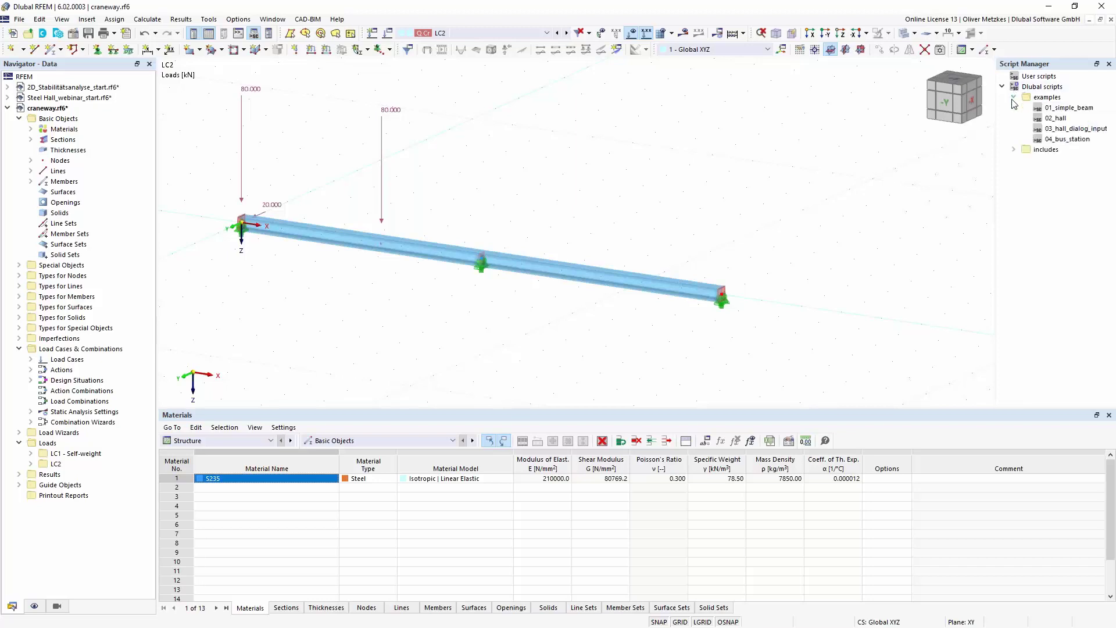
right_click(1050, 109)
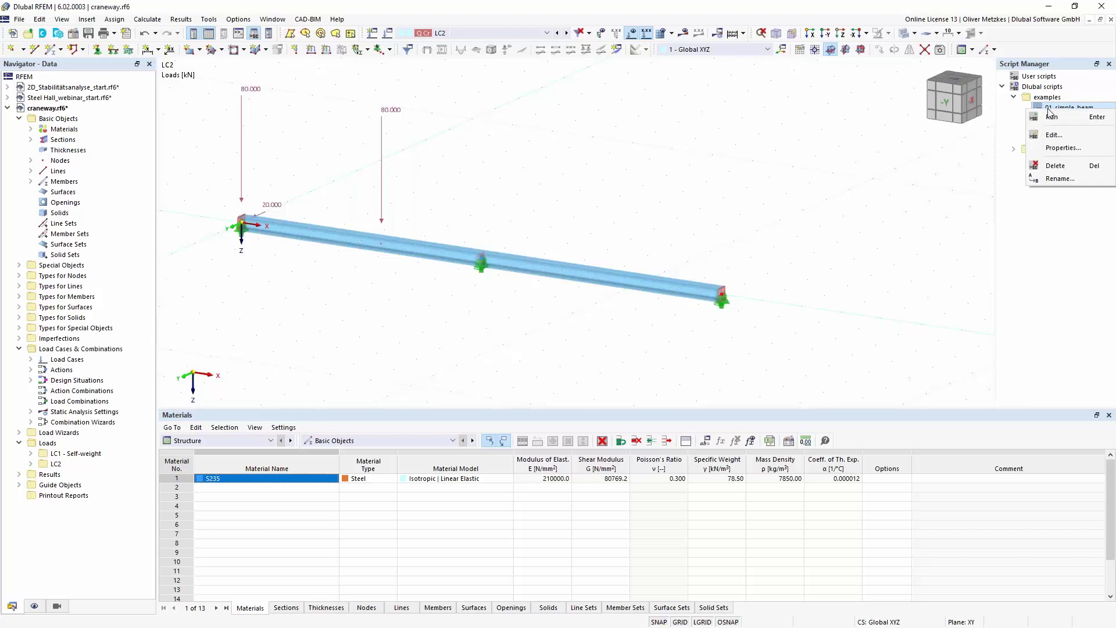
left_click(1056, 136)
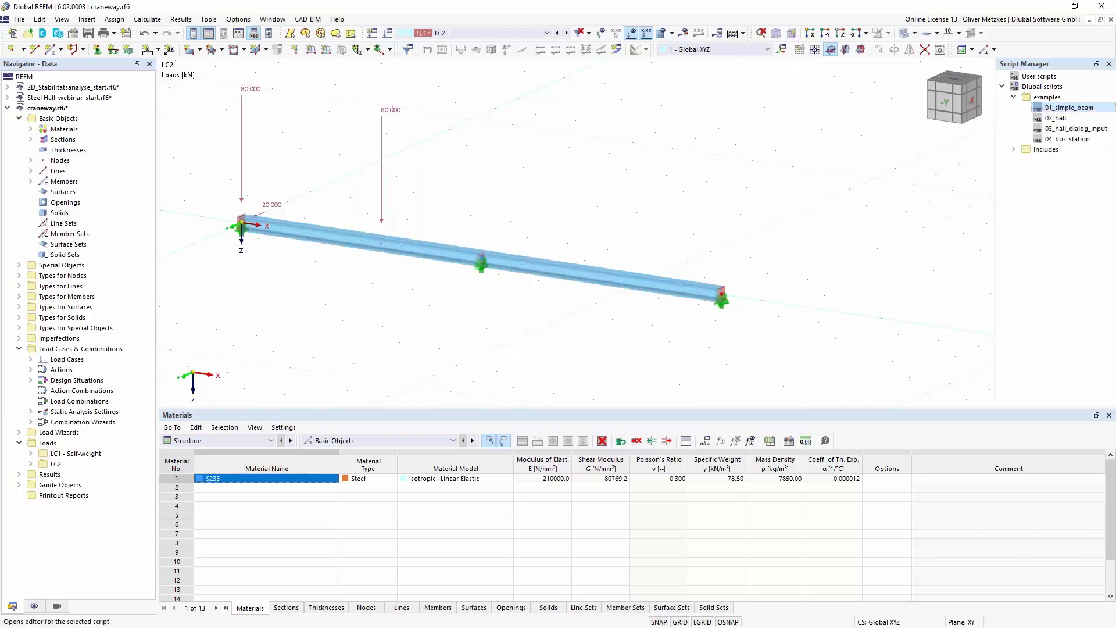
Step: Examine how the script defines the concentrated member load's distribution, direction and magnitude, and return to the RFEM model
left_click(671, 190)
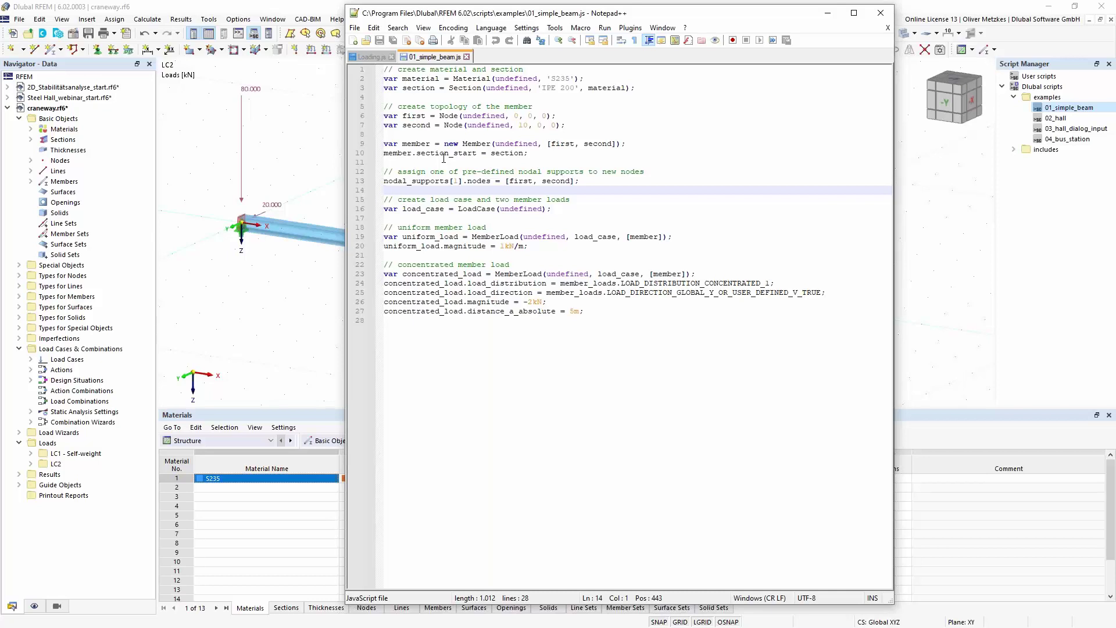
left_click_drag(590, 311, 390, 266)
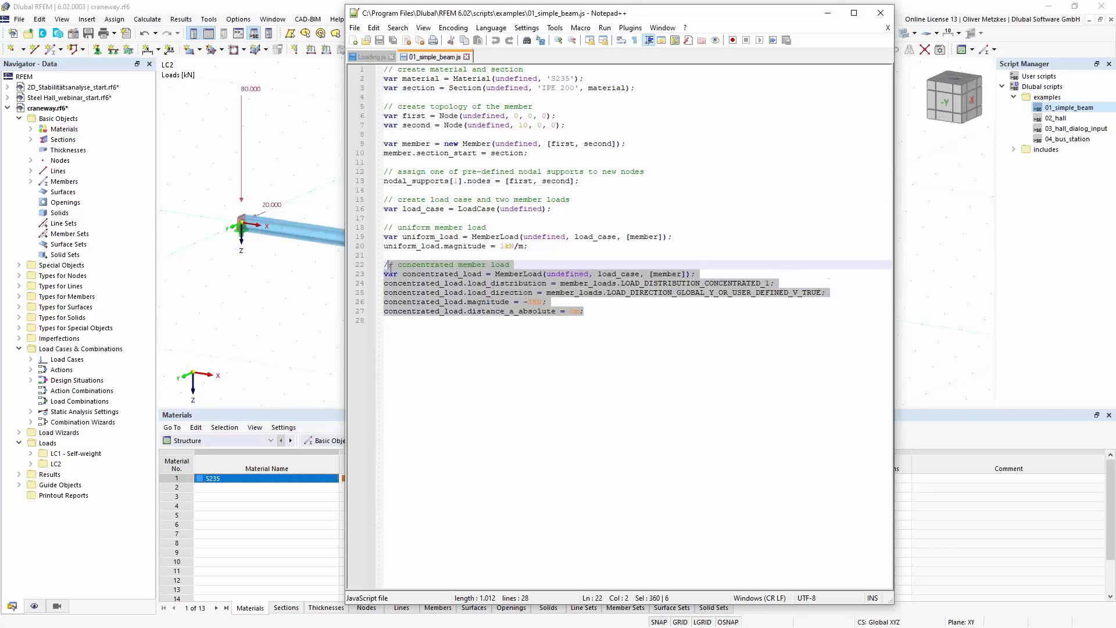
left_click(445, 266)
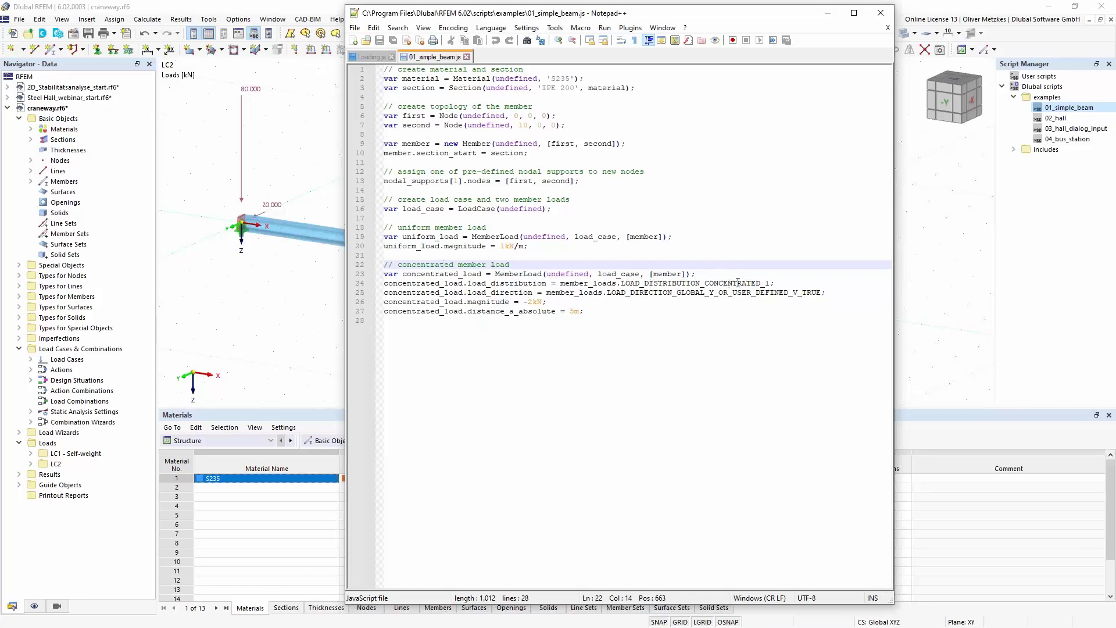
left_click_drag(690, 291, 705, 294)
left_click(545, 303)
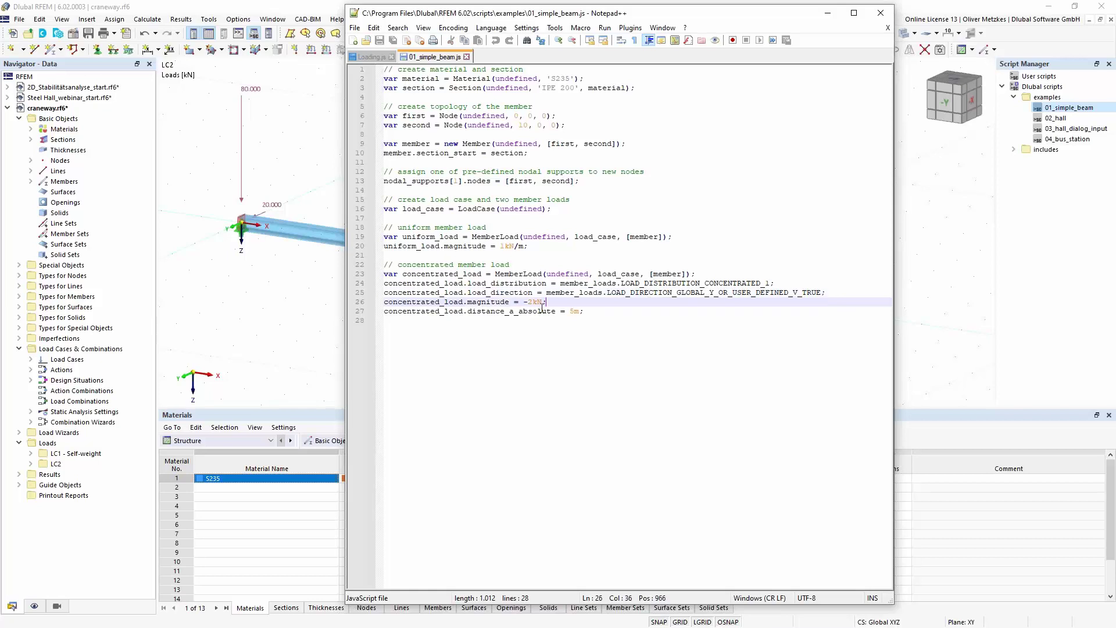
left_click_drag(467, 302, 547, 303)
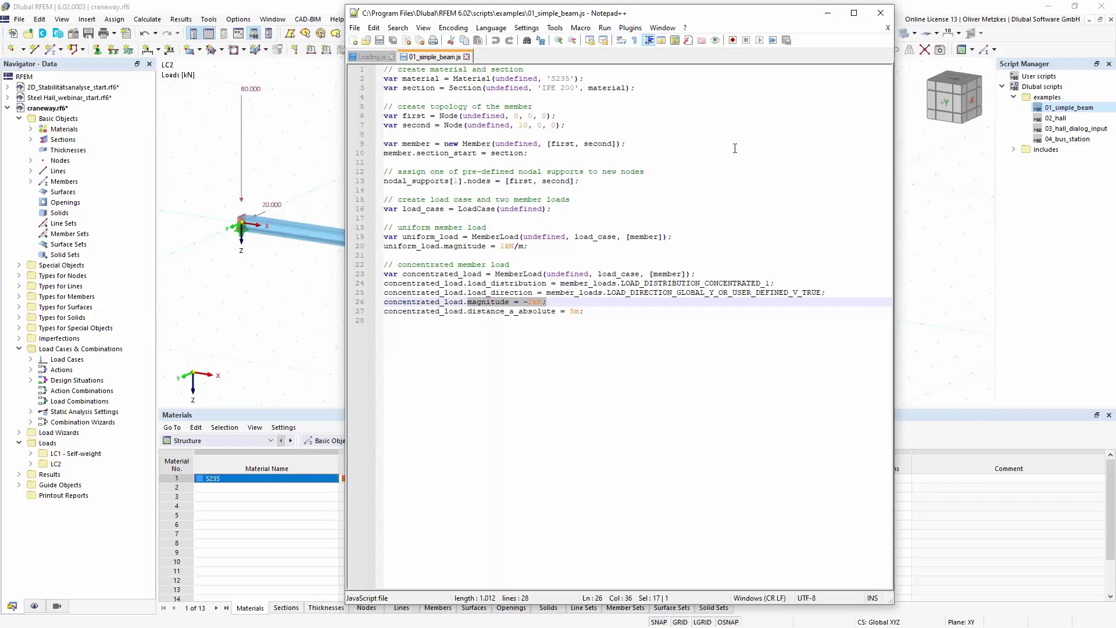
left_click(924, 204)
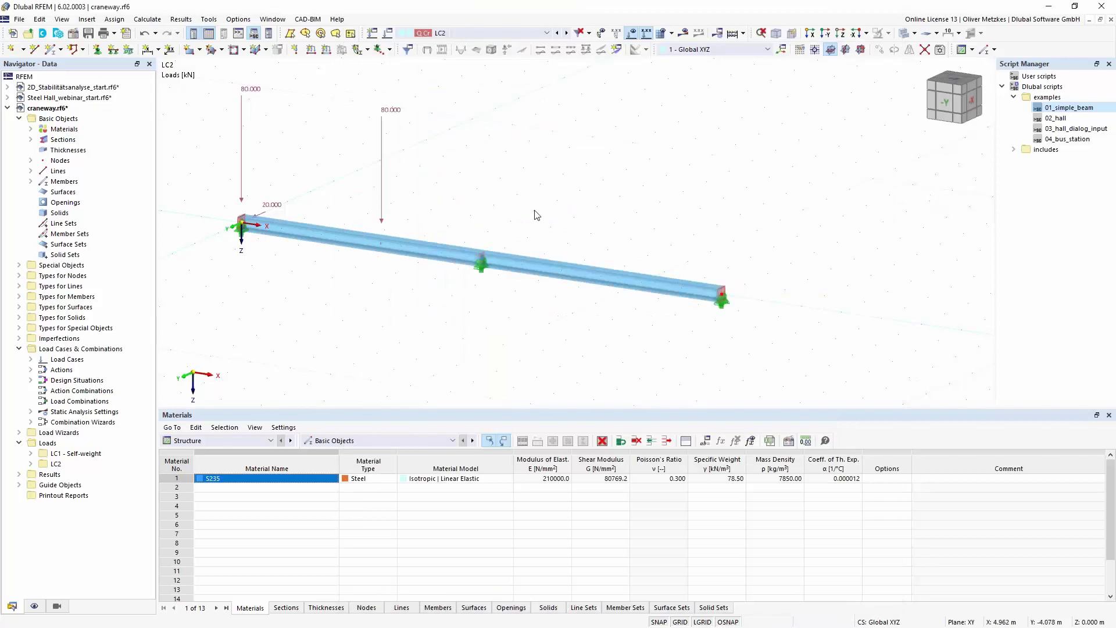
Step: Show the console, open its object property list, and expand the load_cases entry
left_click(239, 34)
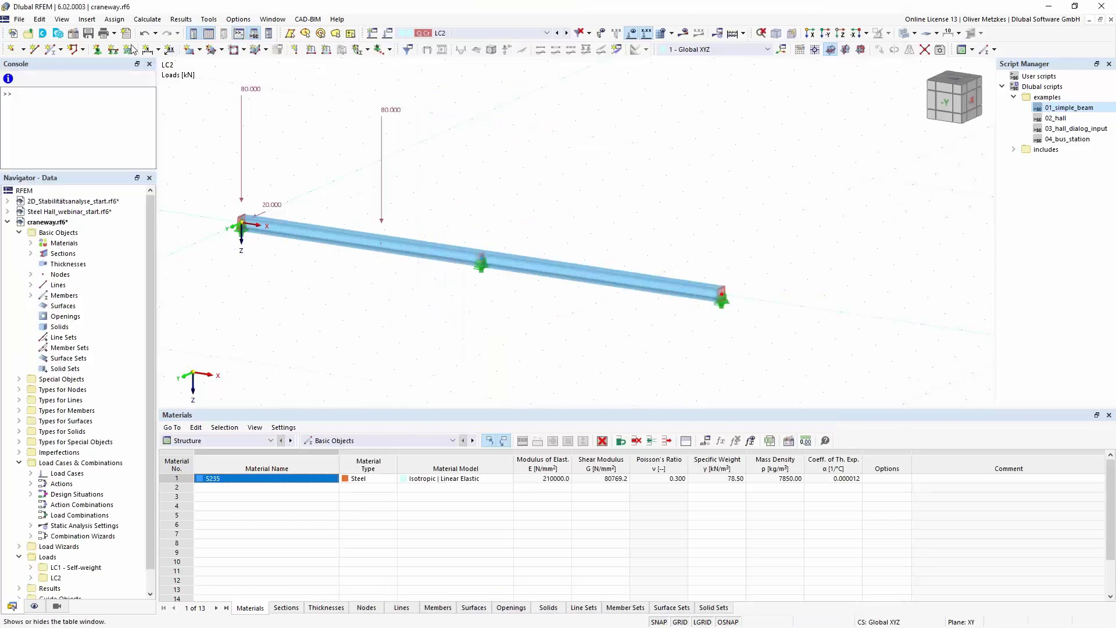
left_click(9, 79)
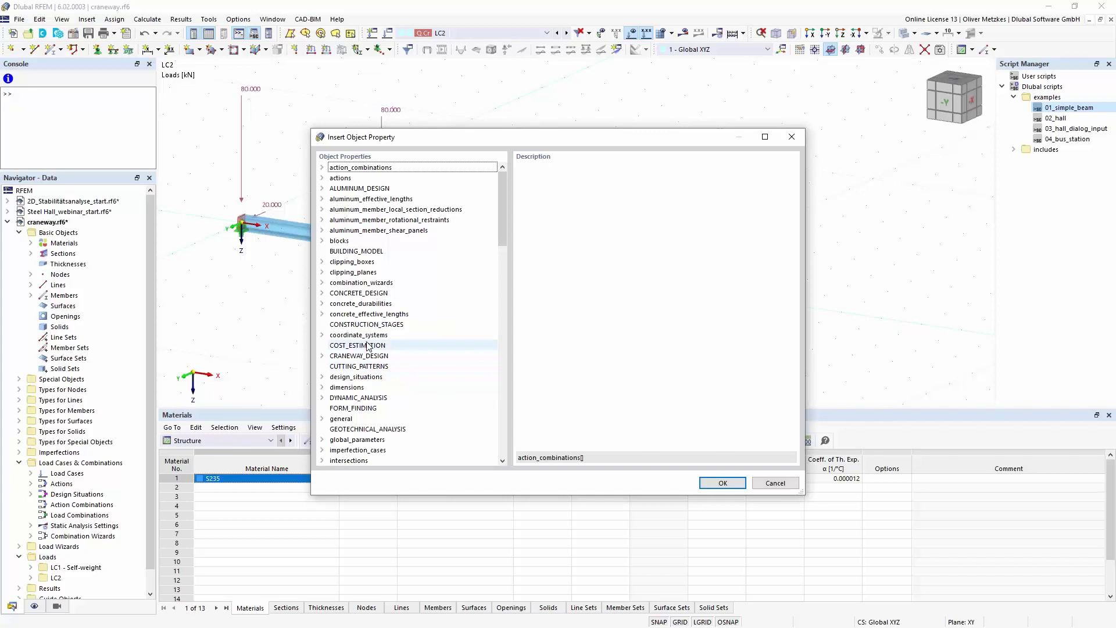
left_click(405, 231)
type("load_cases")
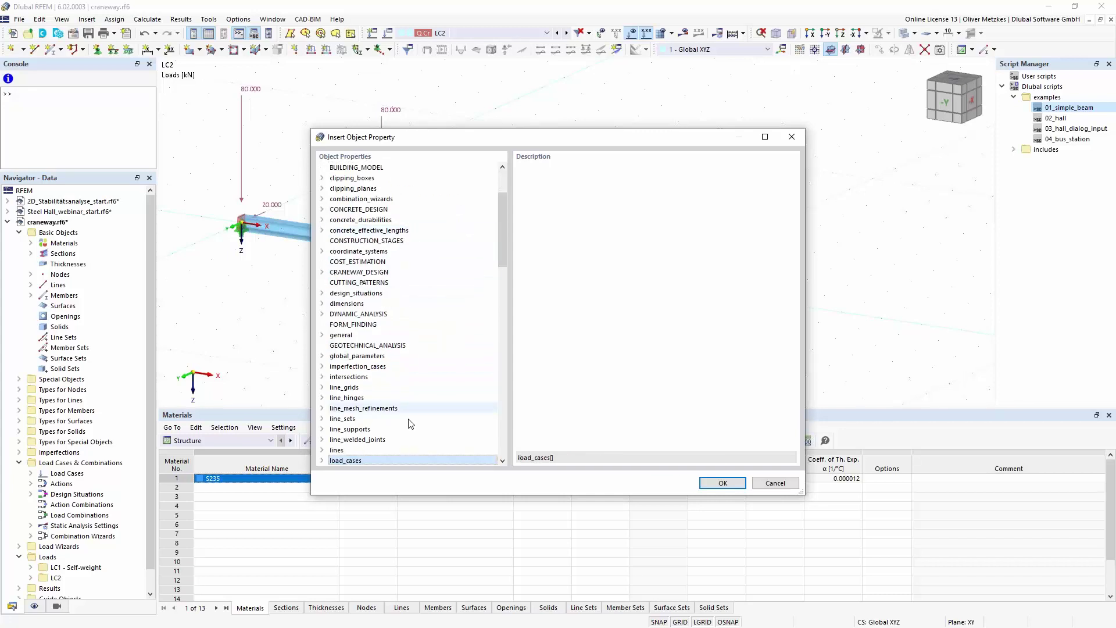
left_click(324, 460)
scroll(327, 458, "down", 4)
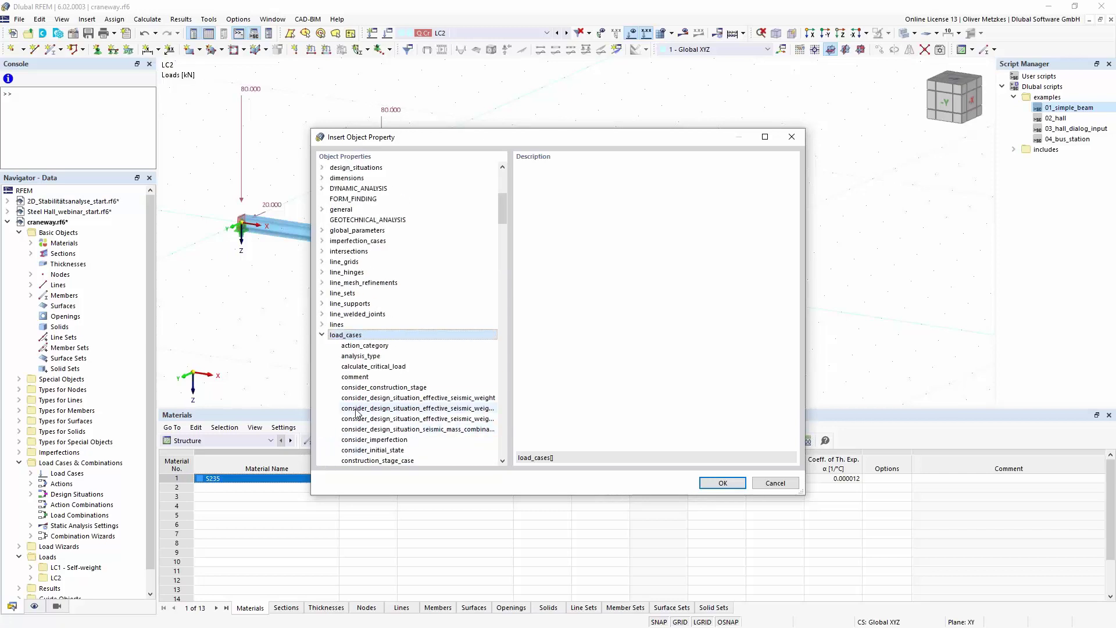
Step: Find member_loads within the load_cases properties and expand its list of properties
left_click(370, 378)
key("m")
scroll(373, 381, "down", 3)
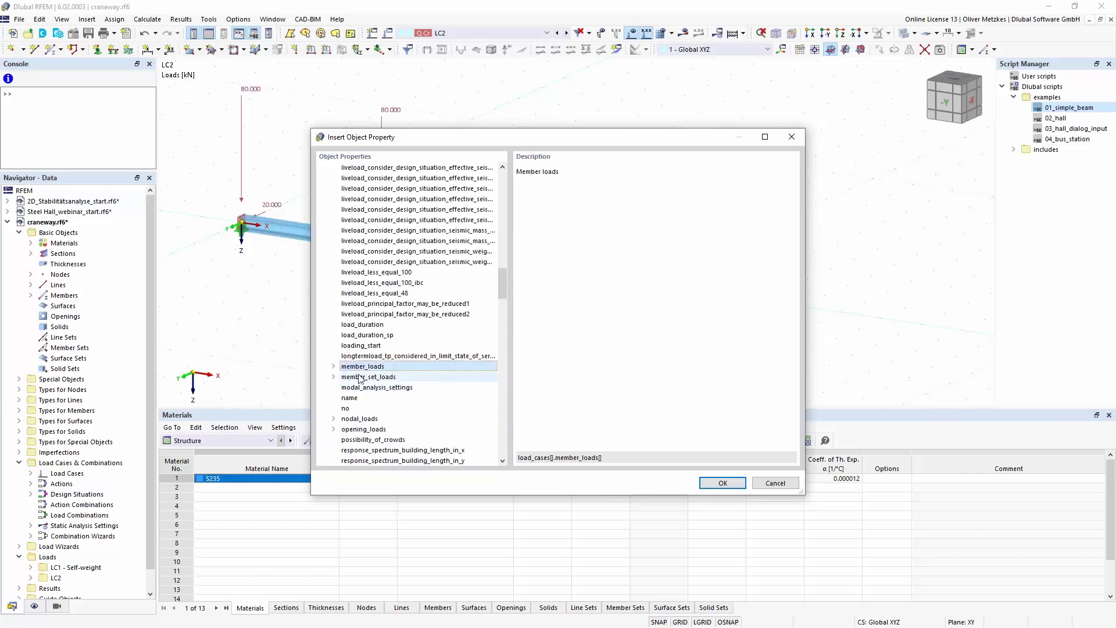
left_click(333, 366)
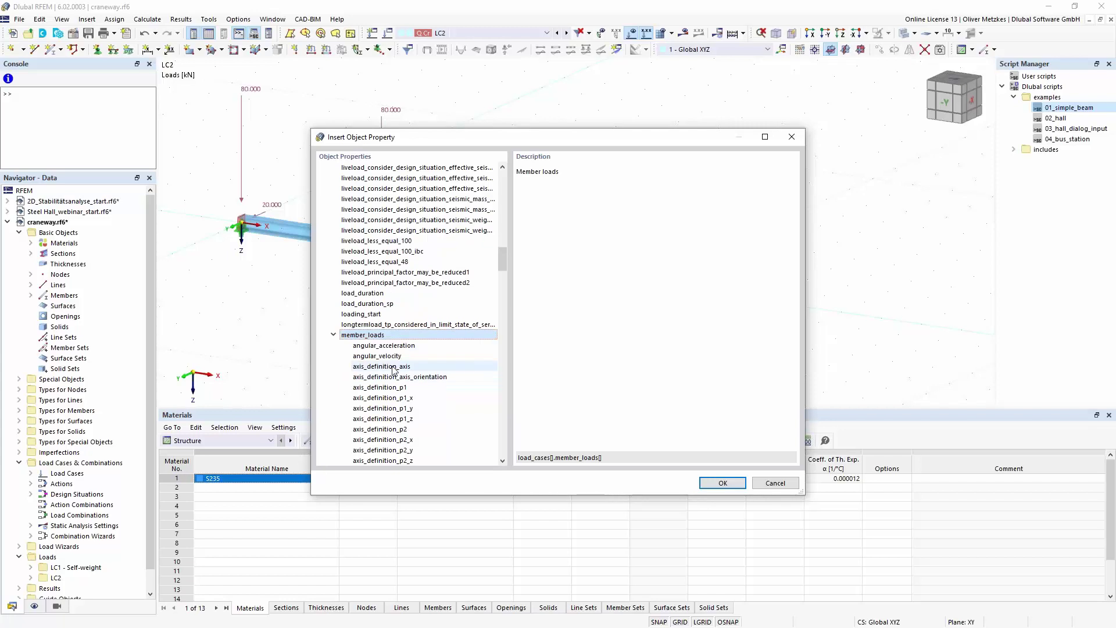
Step: Look up the eccentricity_y_at_end property among the member_loads object properties and leave the property list without inserting anything
scroll(419, 291, "down", 6)
scroll(443, 248, "down", 2)
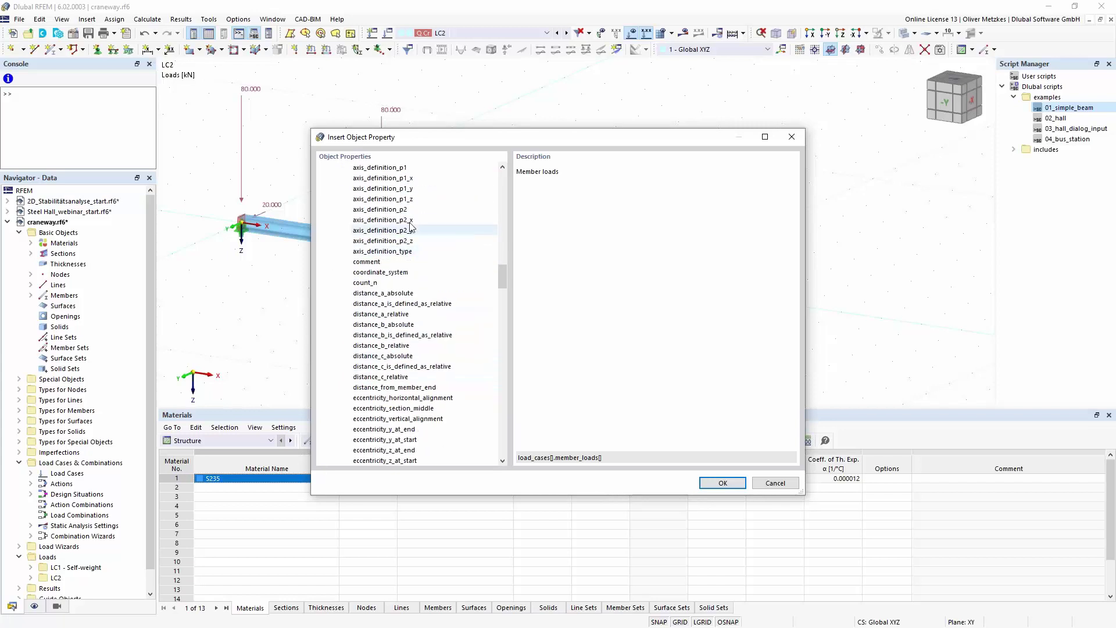
scroll(376, 327, "down", 1)
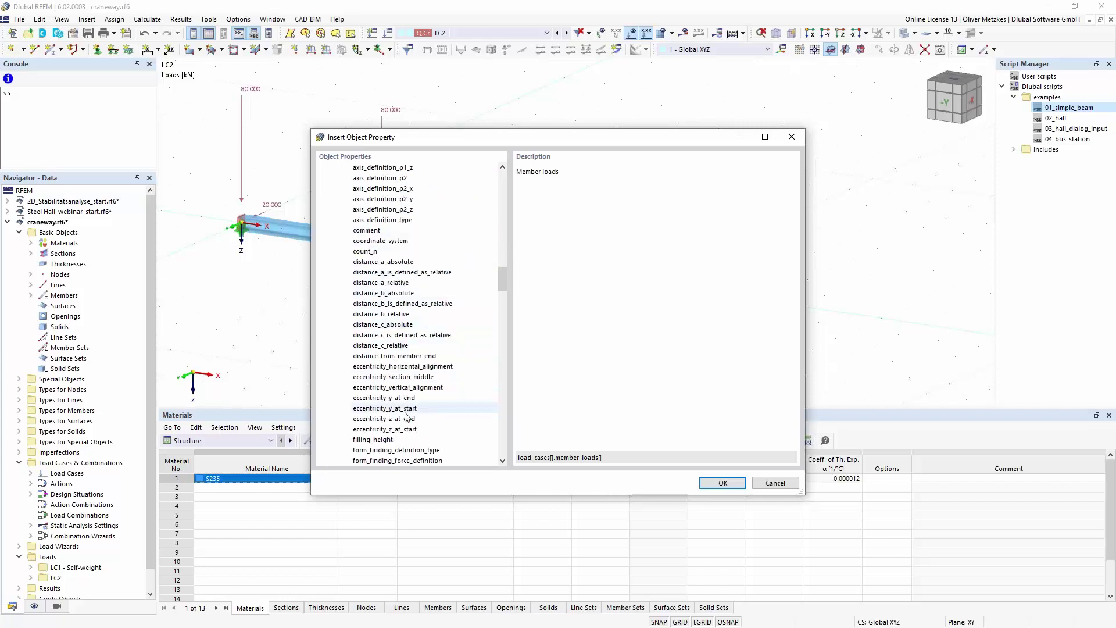
left_click(395, 397)
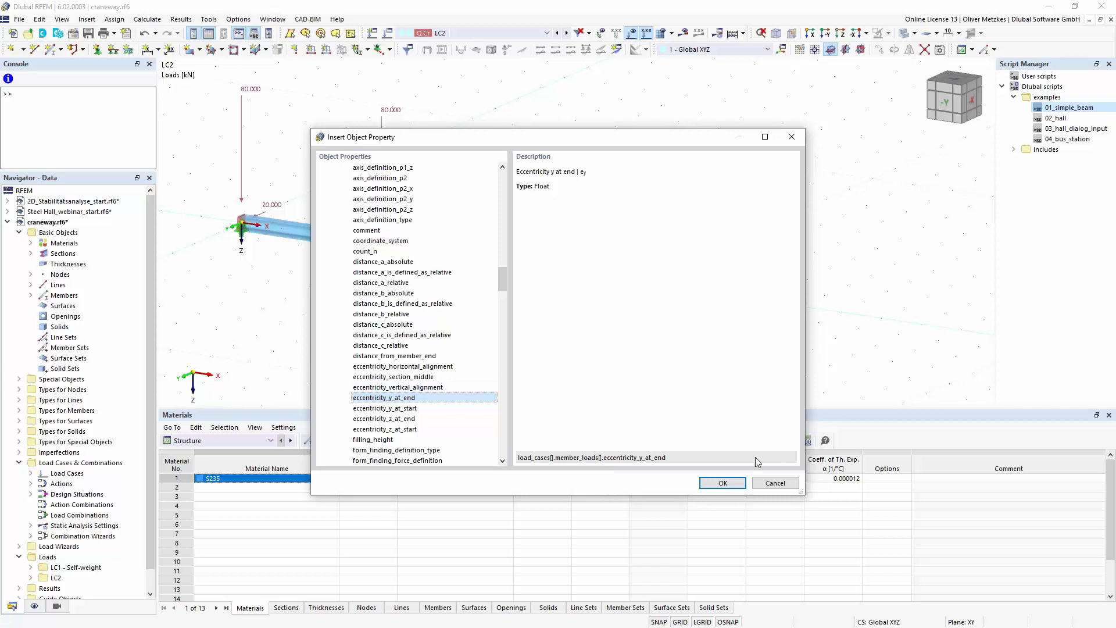
left_click(775, 482)
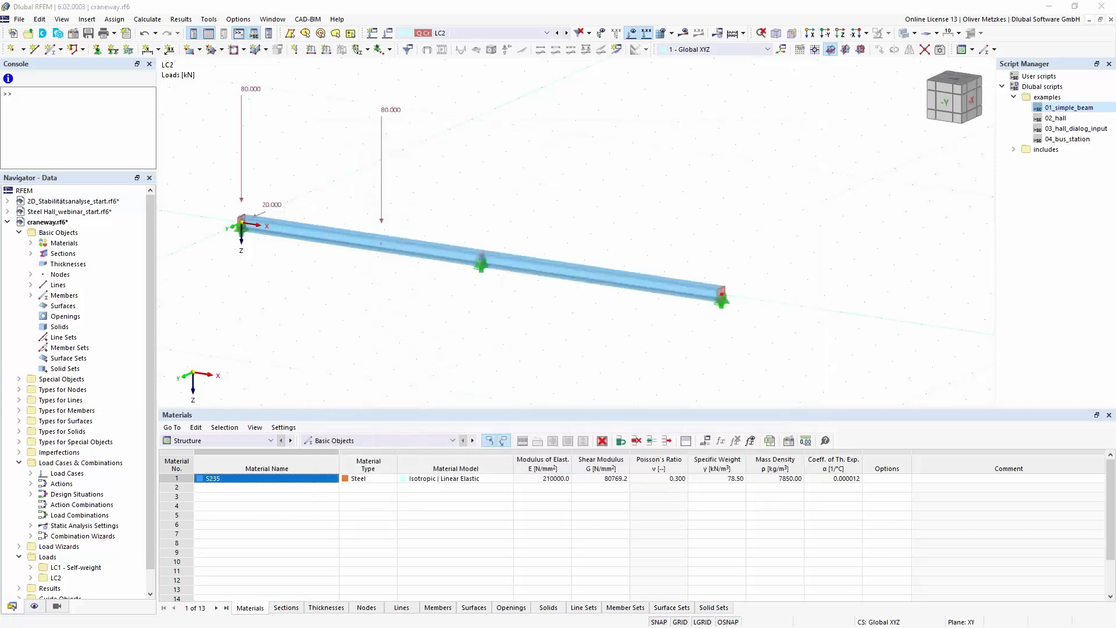
Step: Switch to Notepad++ and examine the eccentricity and load definitions of both concentrated loads in the Loading.js script
key("alt+Tab")
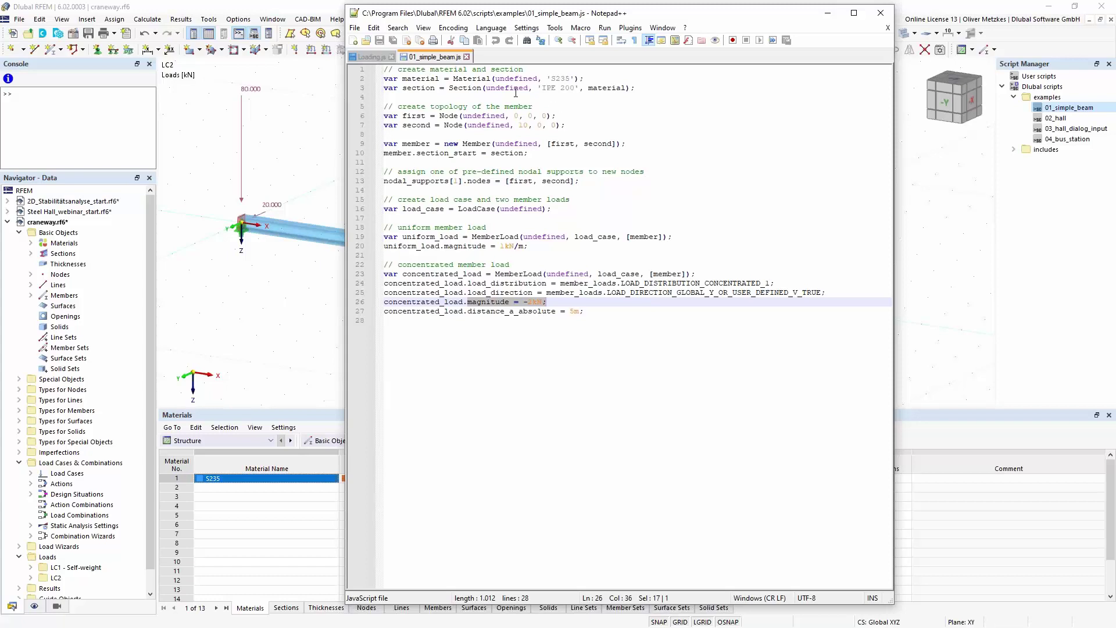
left_click(367, 57)
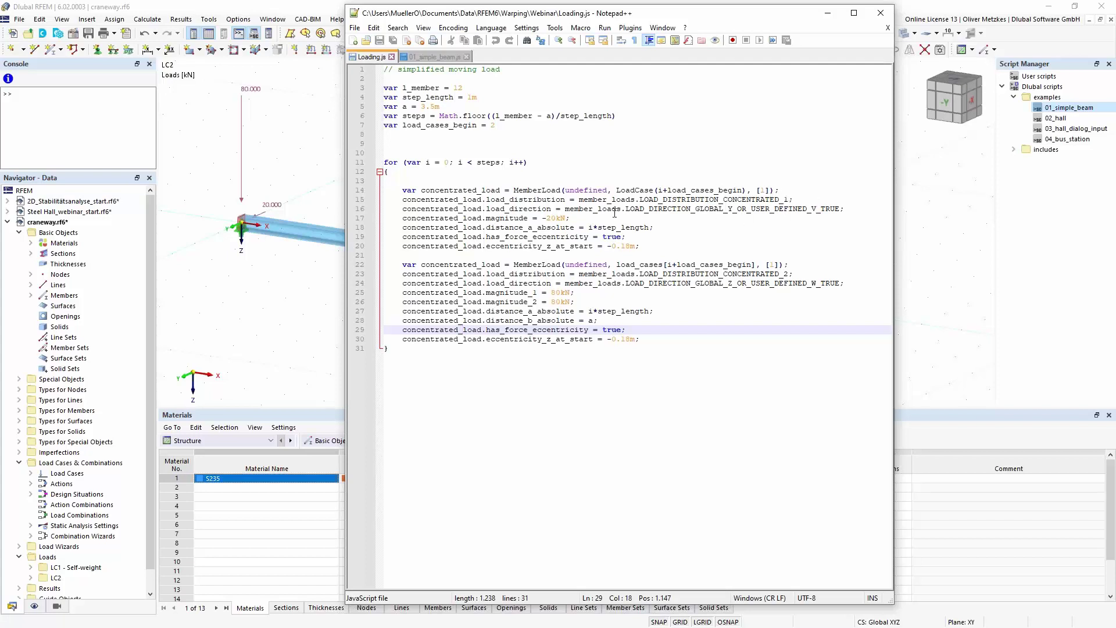
left_click_drag(569, 217, 636, 249)
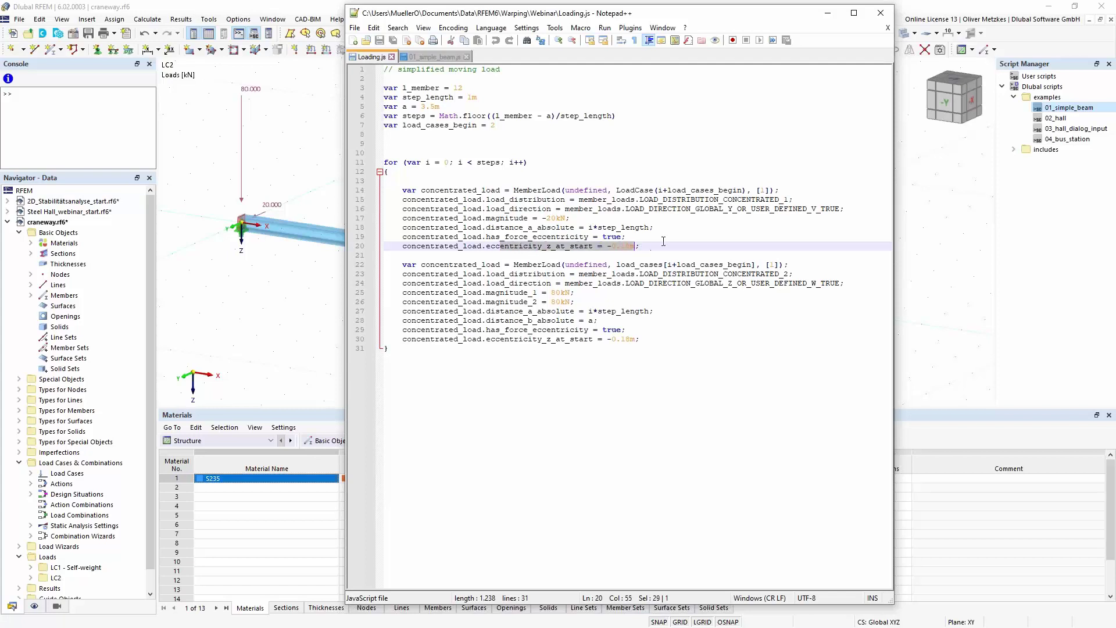
left_click(661, 241)
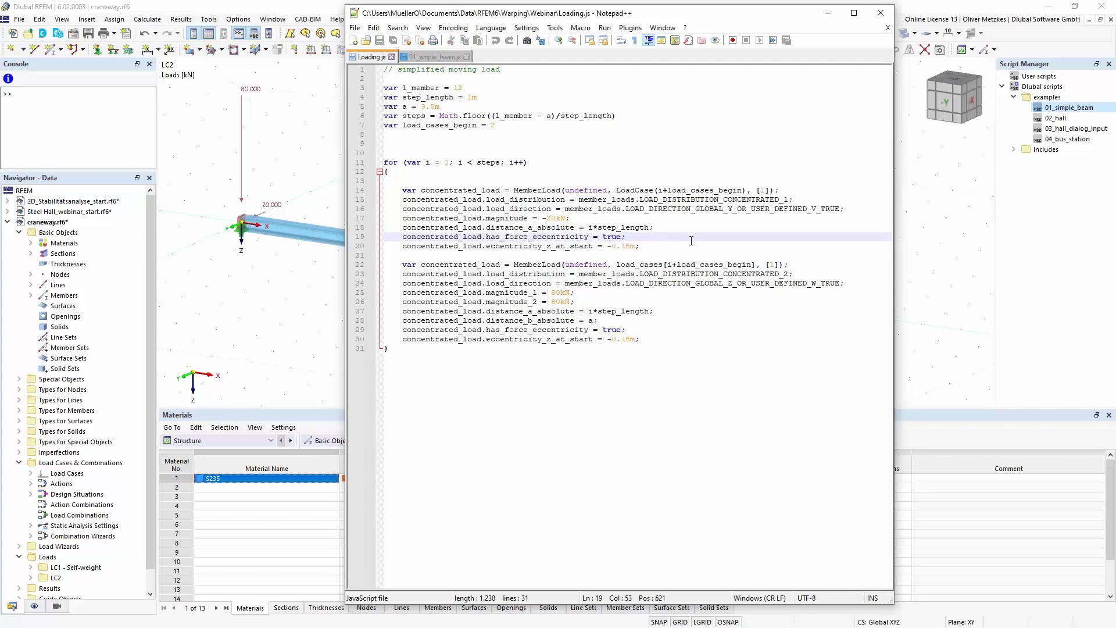
left_click(721, 284)
key("Down")
key("Down")
key("Down")
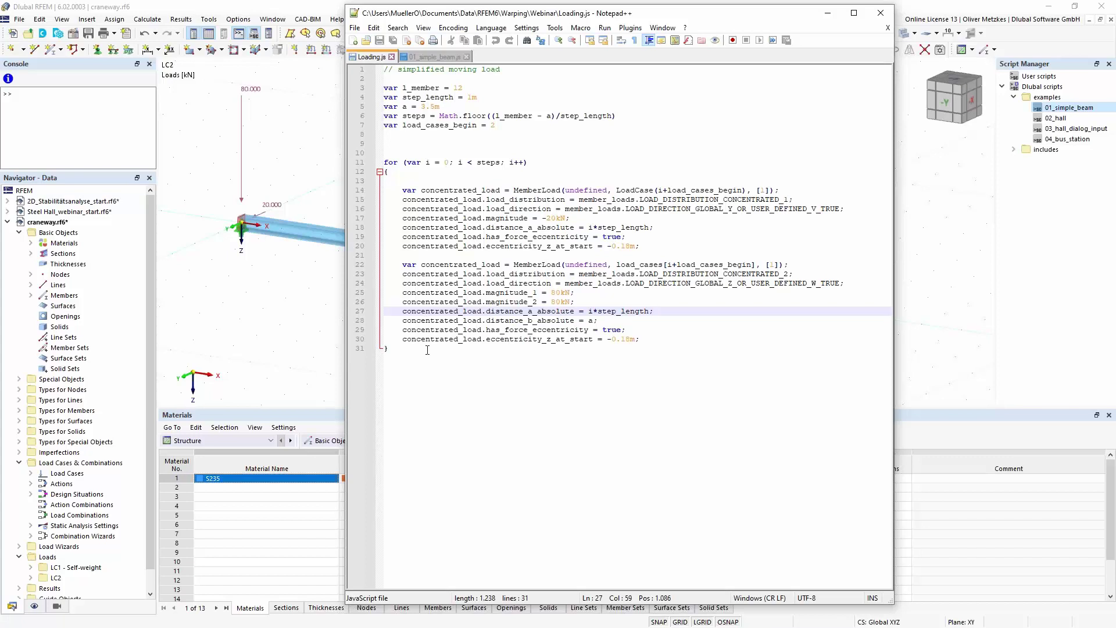
Step: Copy the code from the variable definitions to the end of the loop in Loading.js into the RFEM console
left_click_drag(424, 348, 383, 88)
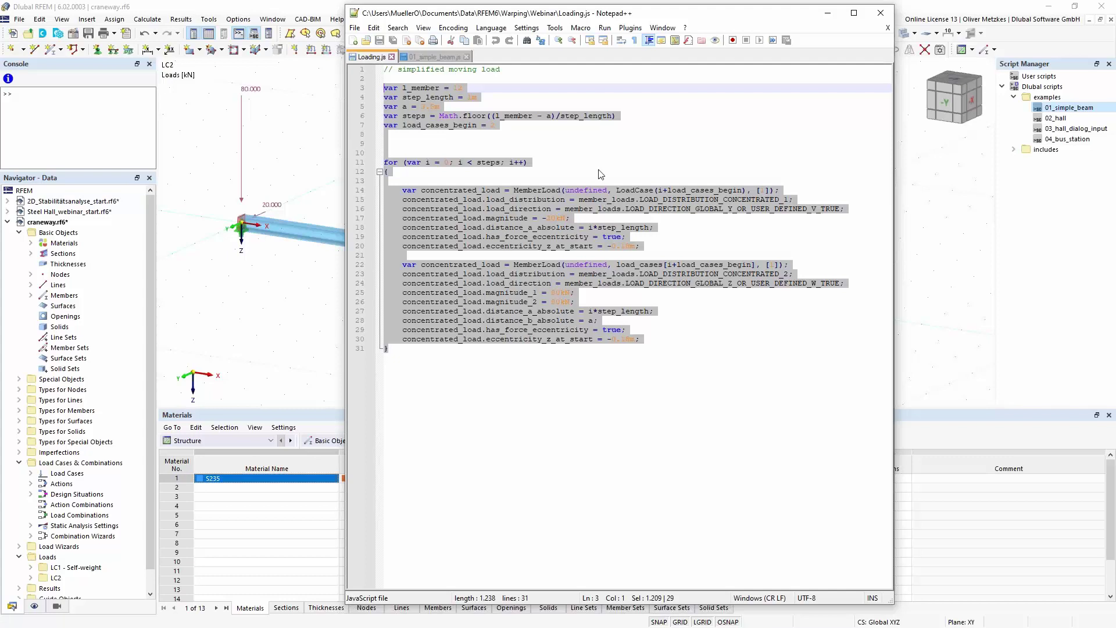
left_click(829, 17)
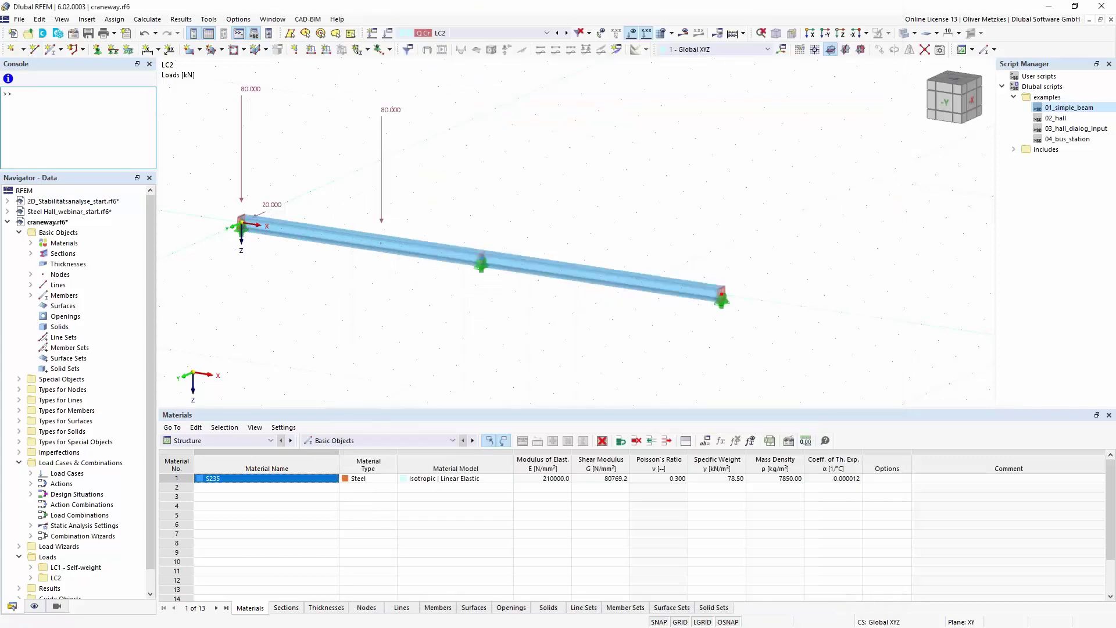
key("ctrl+v")
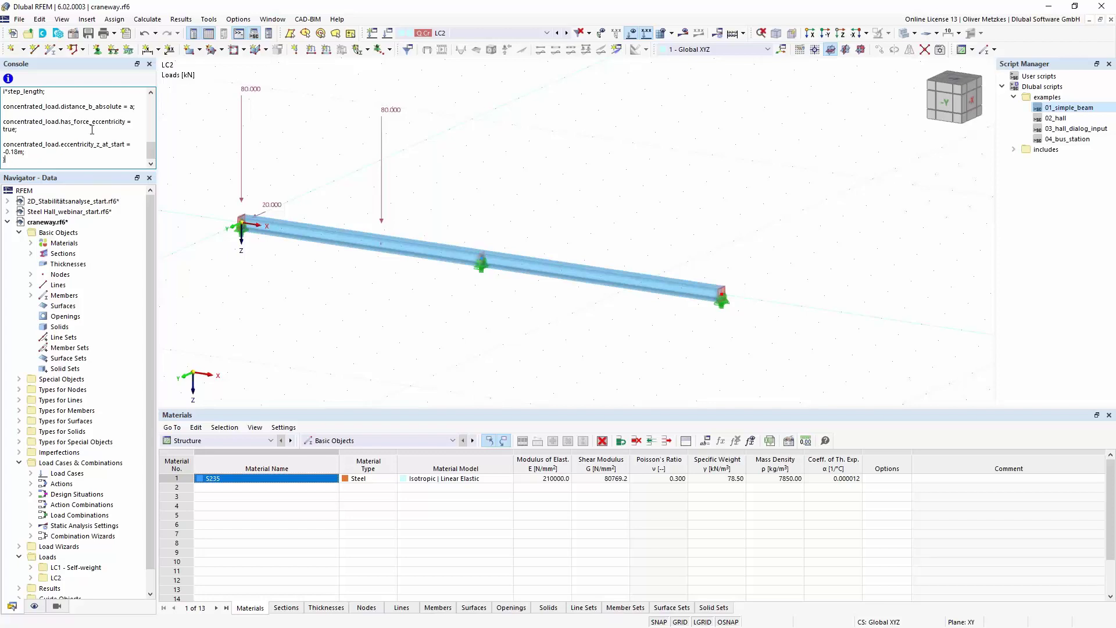
Step: Delete load case LC2 and run the pasted moving load script in the console
left_click(371, 33)
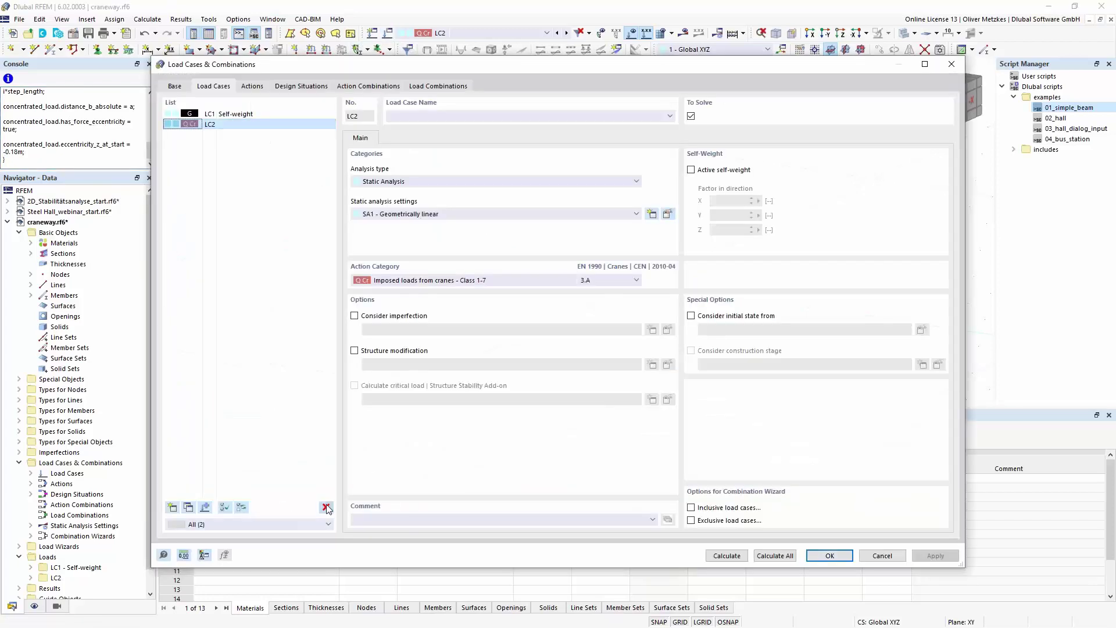
left_click(327, 510)
left_click(568, 359)
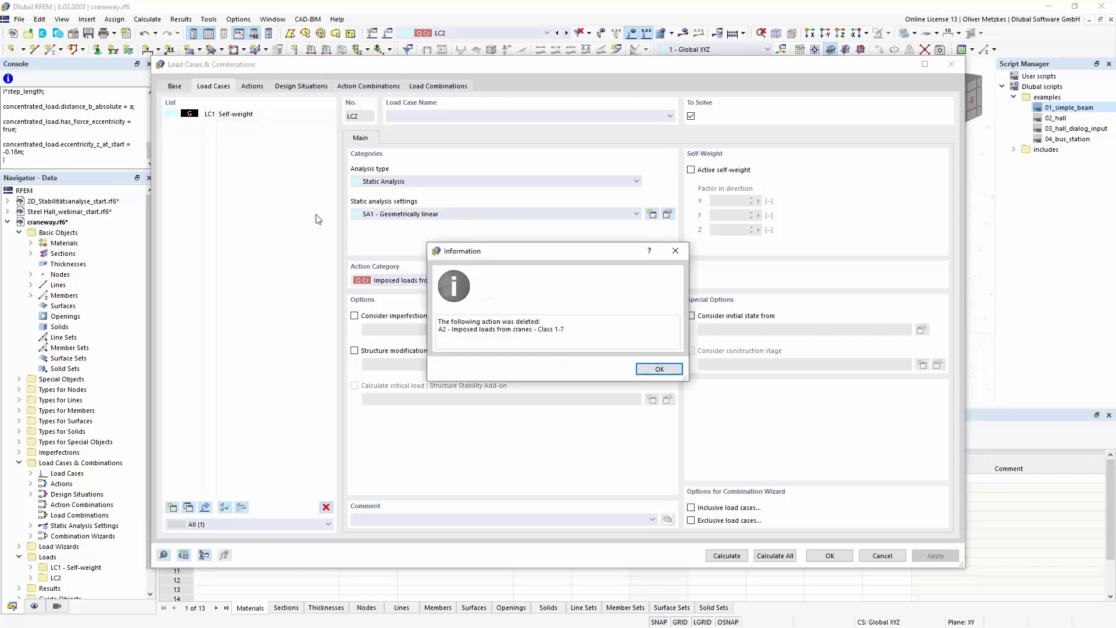
left_click(640, 371)
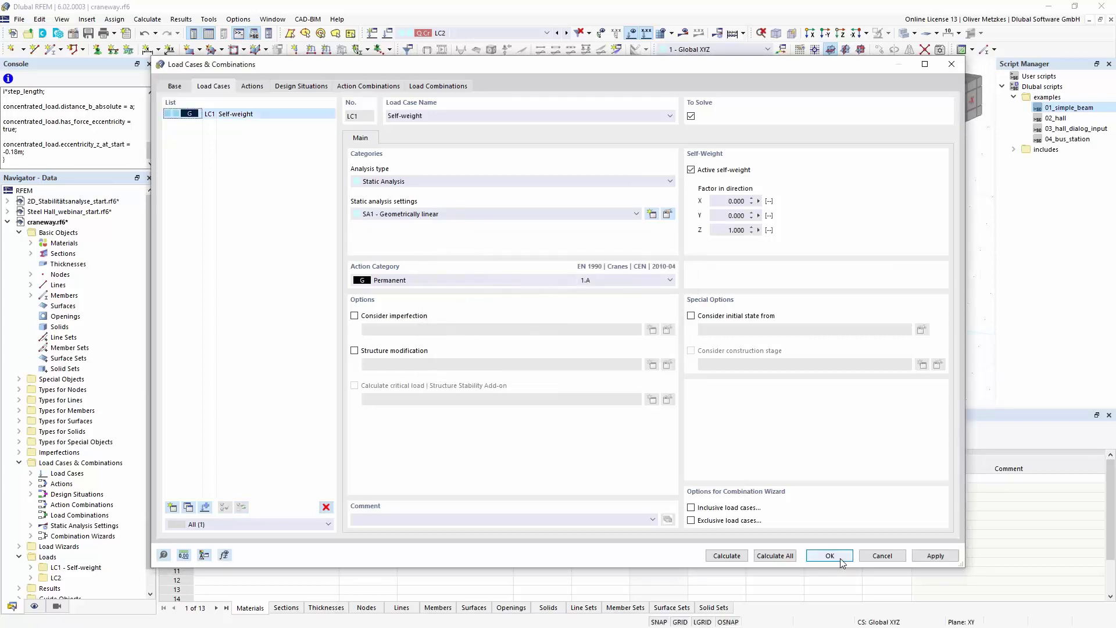
key("Return")
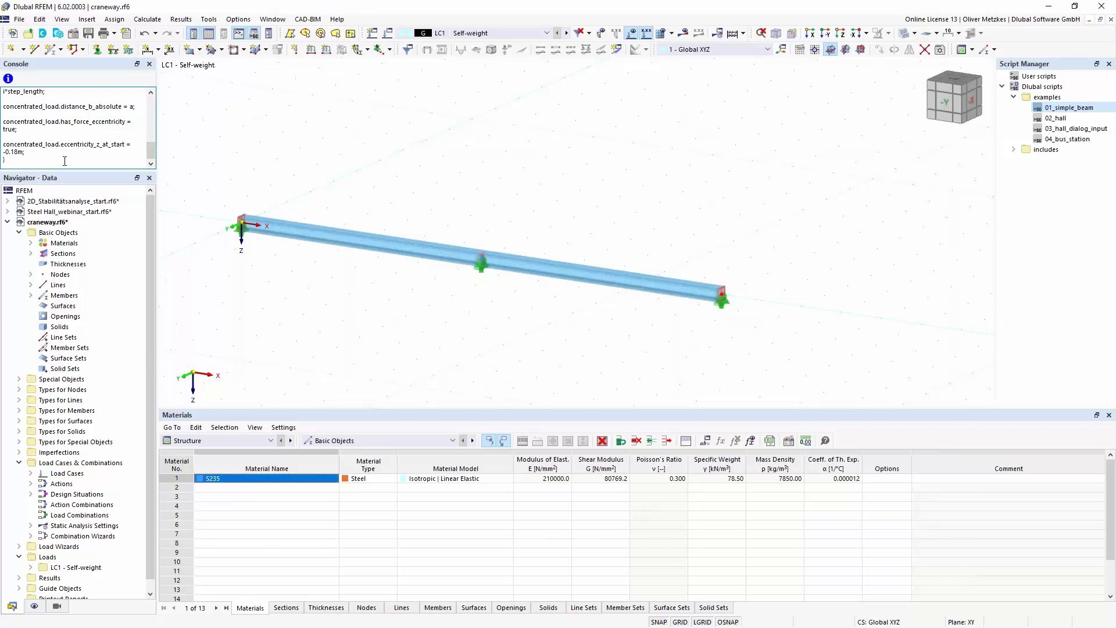
Step: Display load cases LC2 to LC9 one after another to check the positions of the moving crane loads
left_click(494, 33)
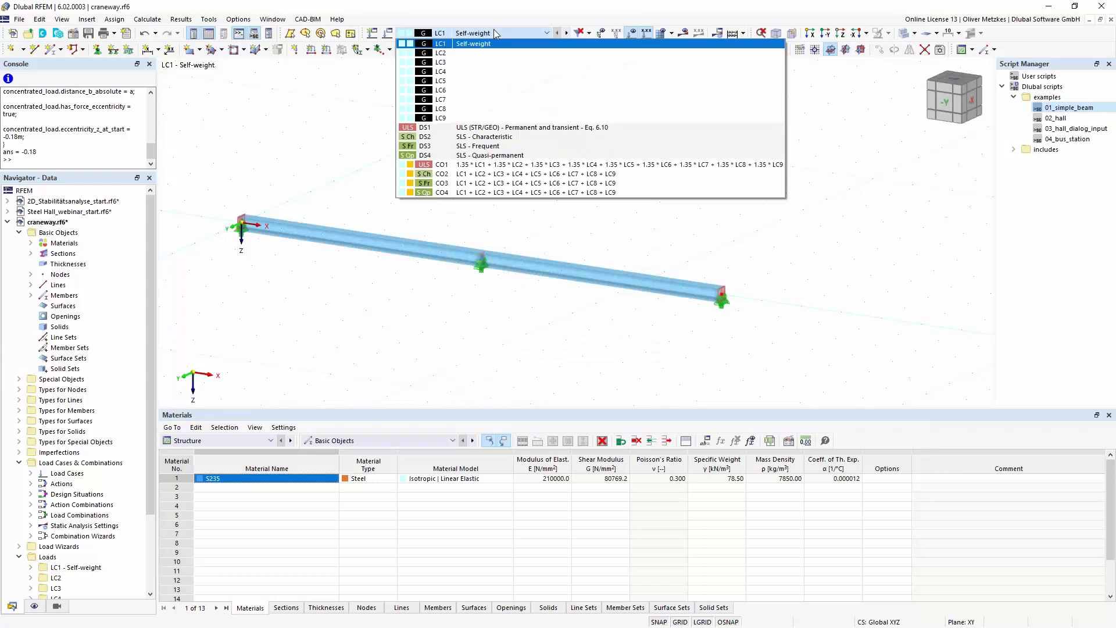
left_click(460, 53)
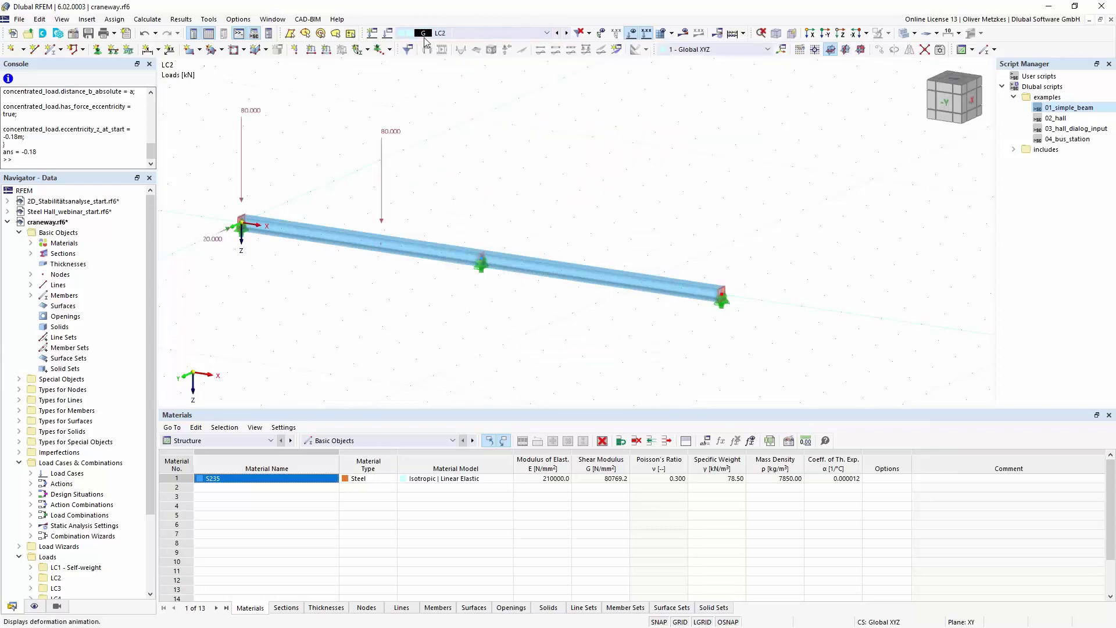
left_click(566, 33)
left_click(567, 33)
left_click(567, 33)
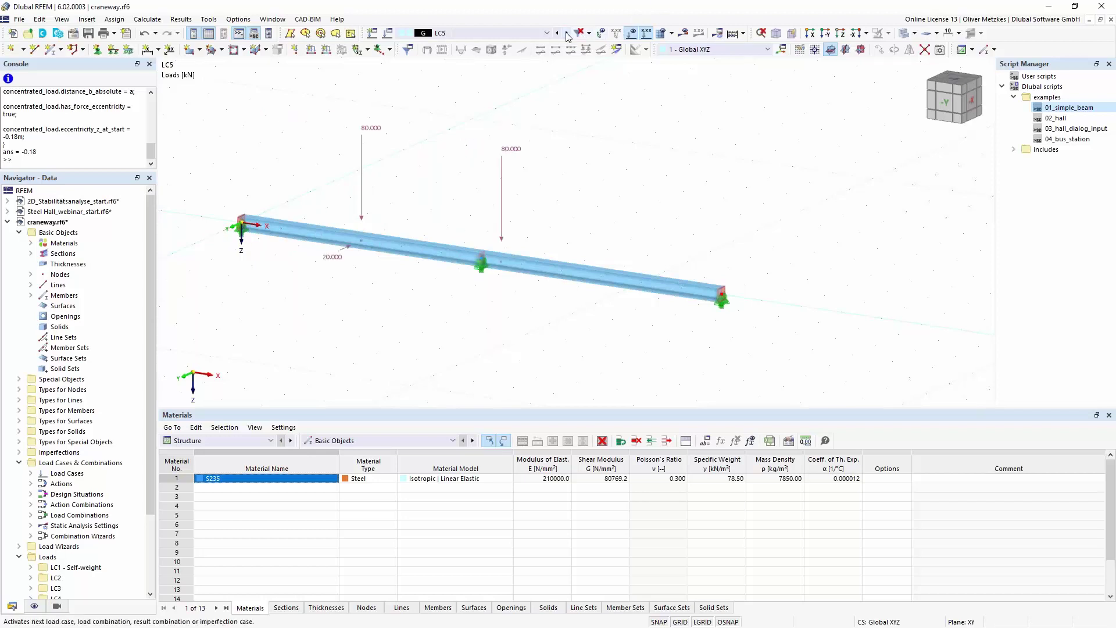
left_click(566, 33)
left_click(566, 33)
left_click(567, 33)
left_click(567, 33)
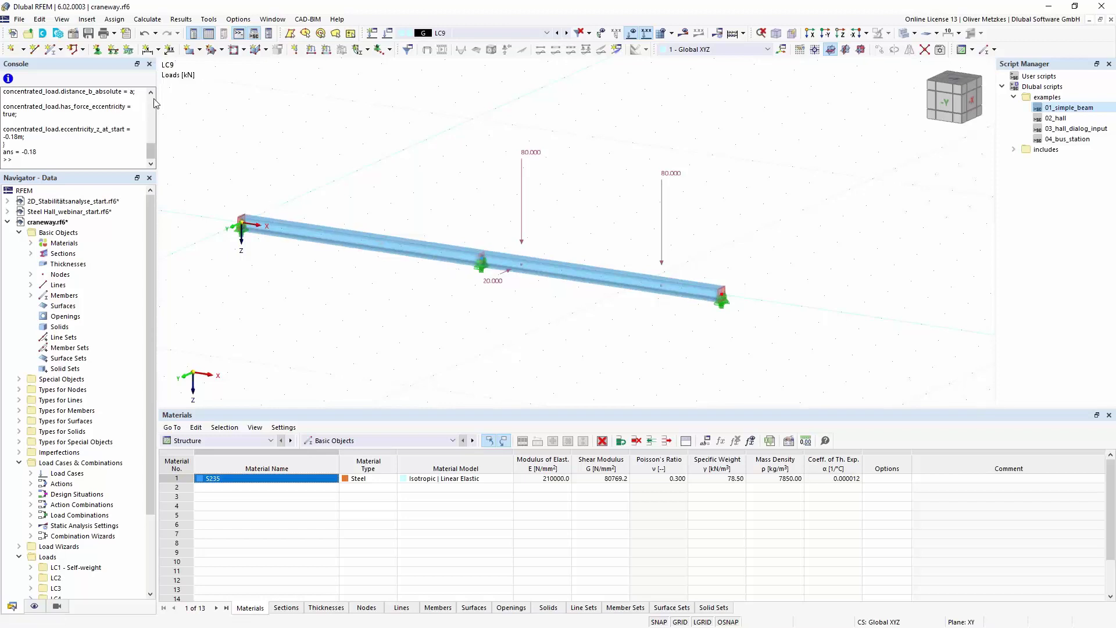
Step: Close the console and assign the action category Imposed loads from cranes - Class 1-7 to load cases LC2 to LC9
left_click(149, 64)
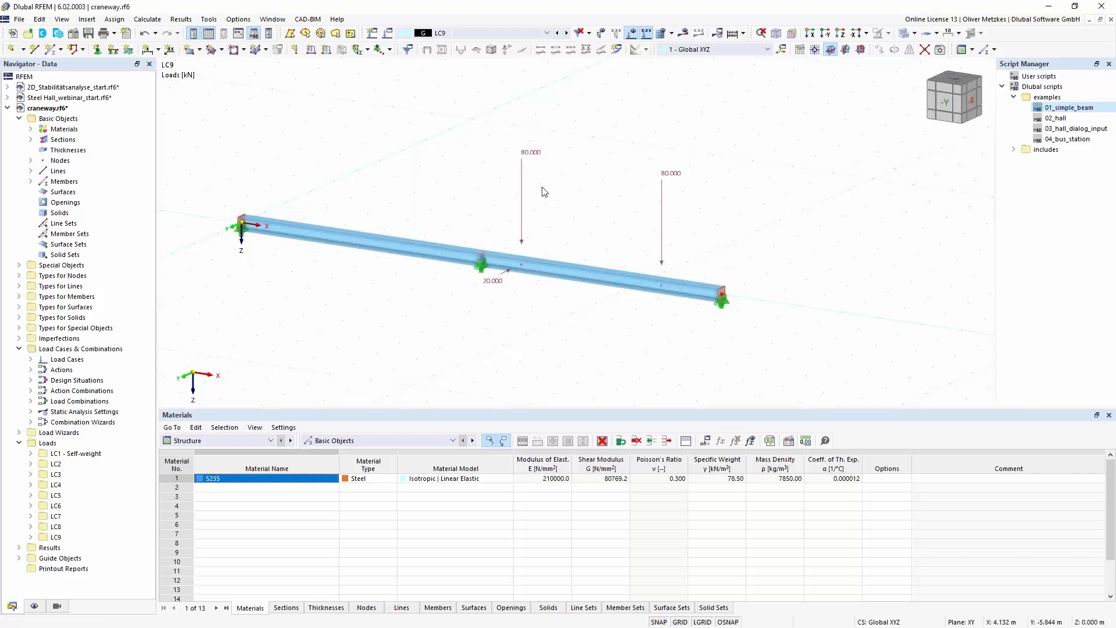
left_click(420, 33)
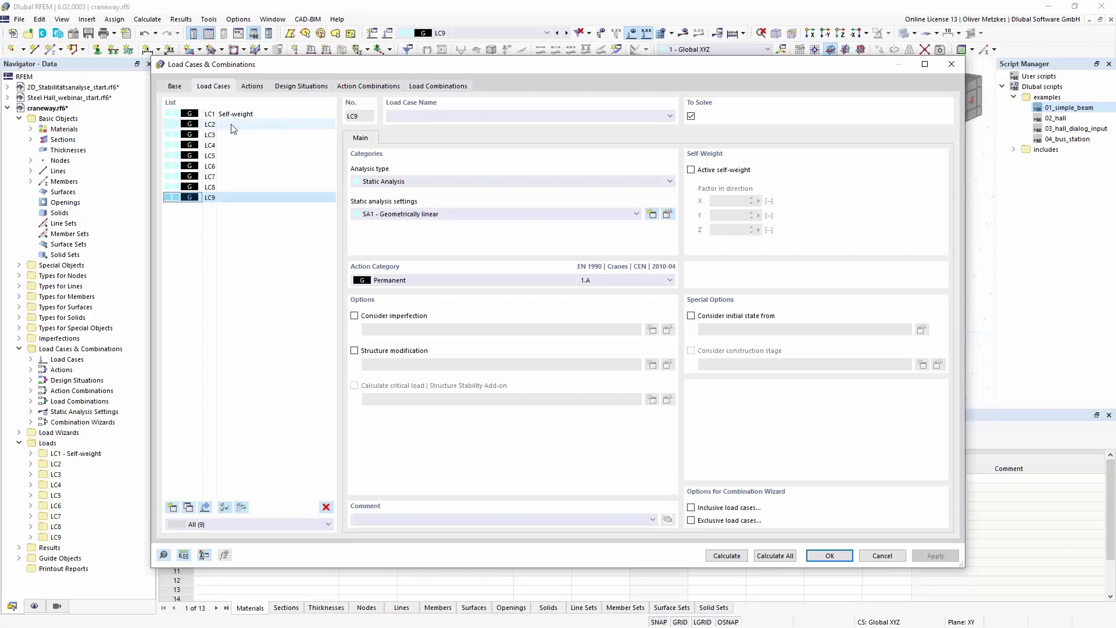
left_click(232, 125, "shift")
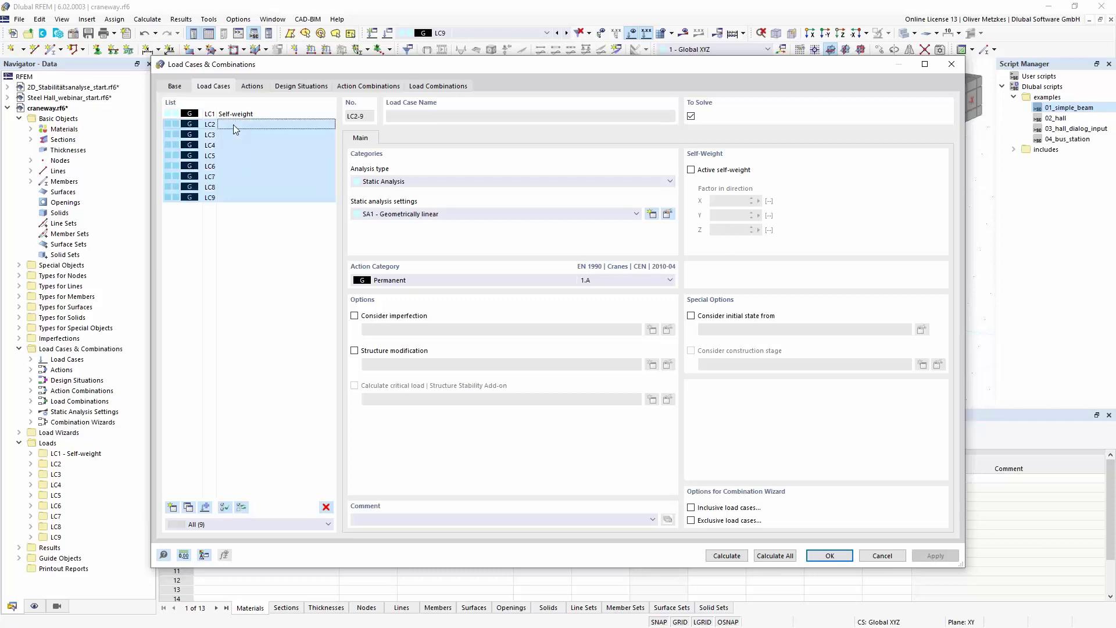
left_click(402, 283)
left_click(420, 318)
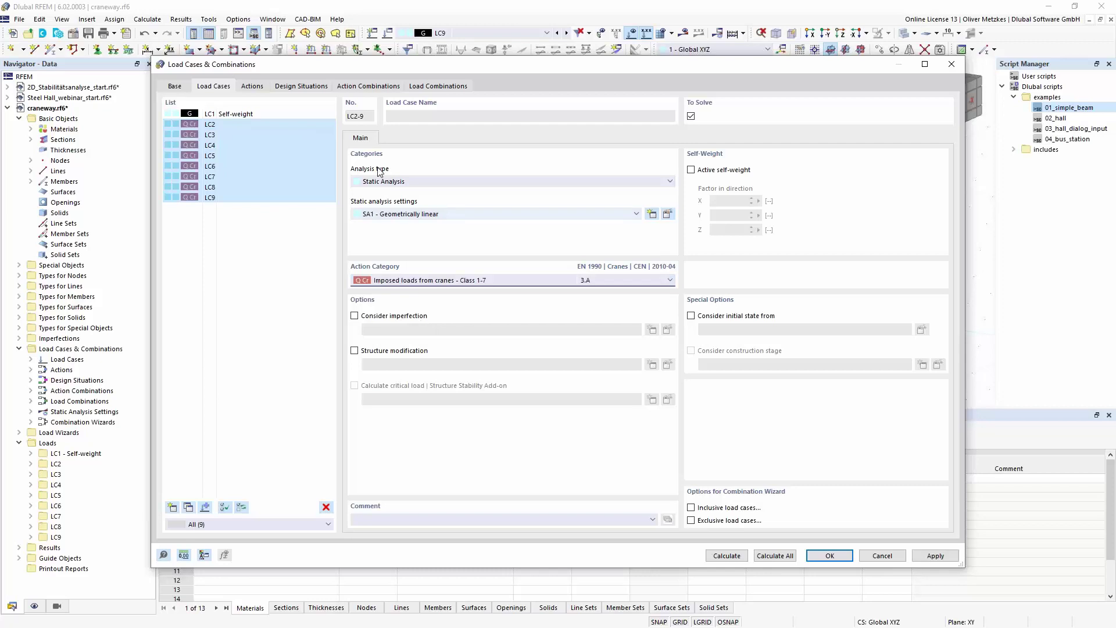
Step: Set the action type of action A2, Imposed loads from cranes - Class 1-7, to Alternatively
left_click(259, 88)
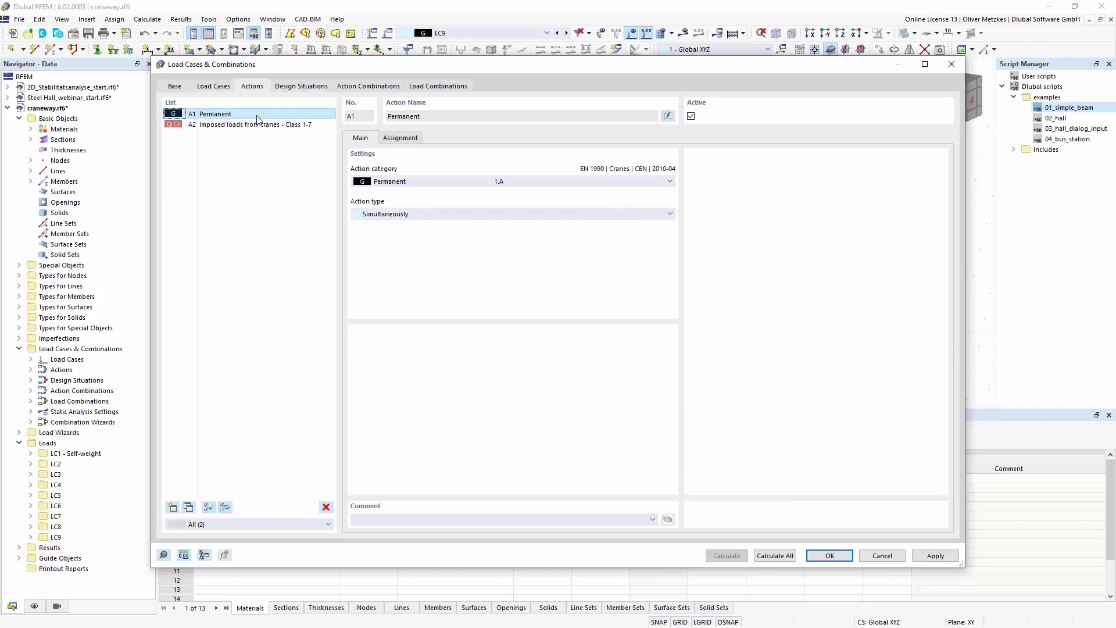
left_click(260, 125)
left_click(443, 215)
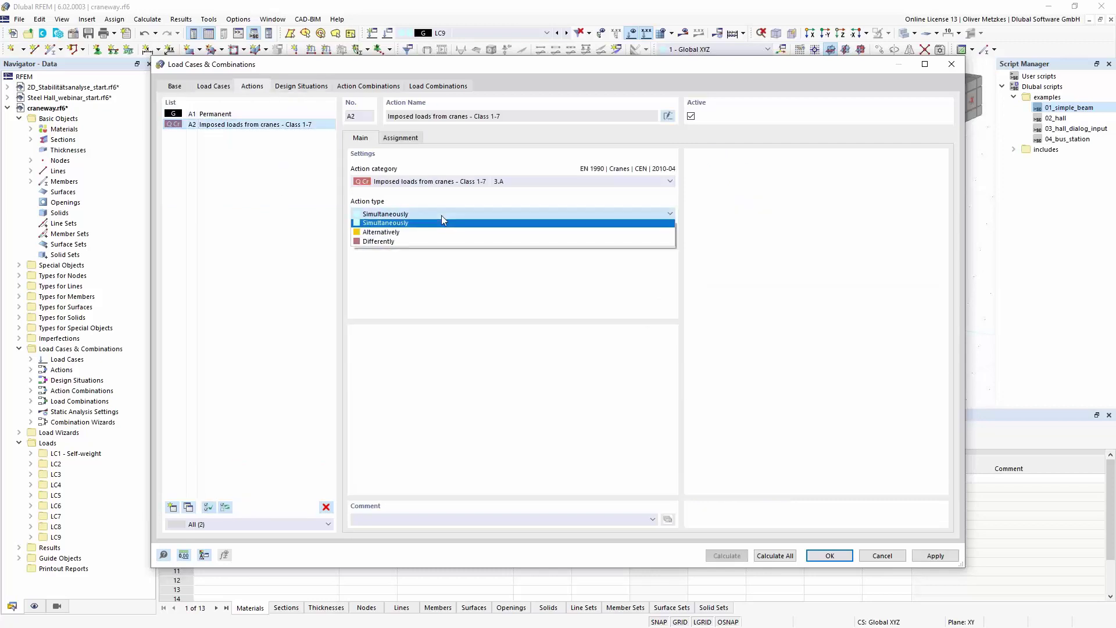
left_click(389, 234)
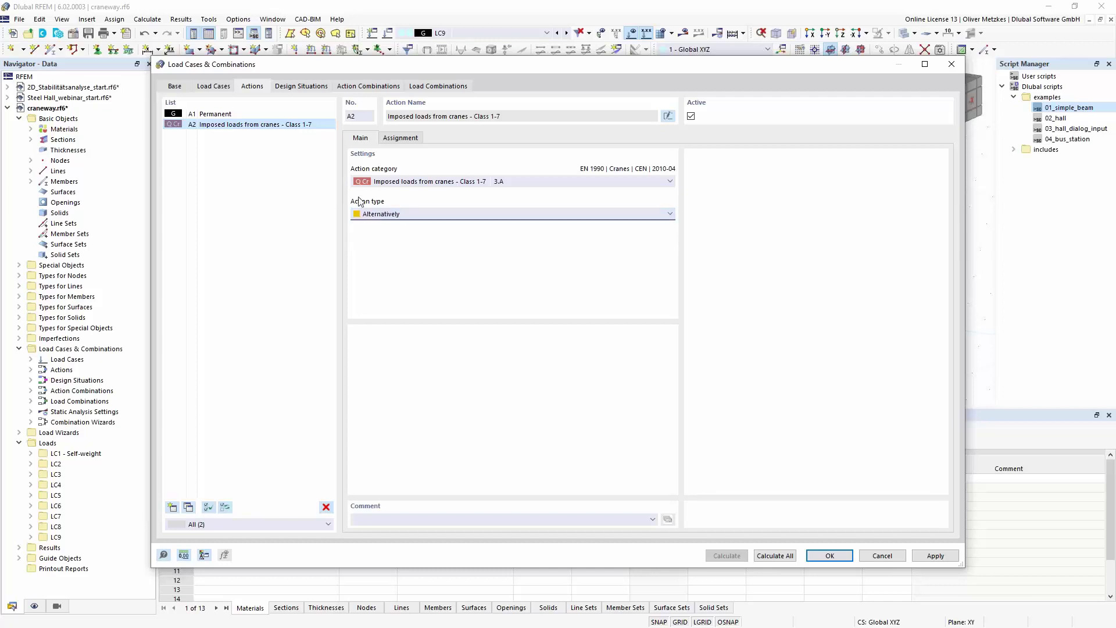
Step: Delete the serviceability design situations DS2 to DS4, keeping only the ULS situation DS1
left_click(307, 87)
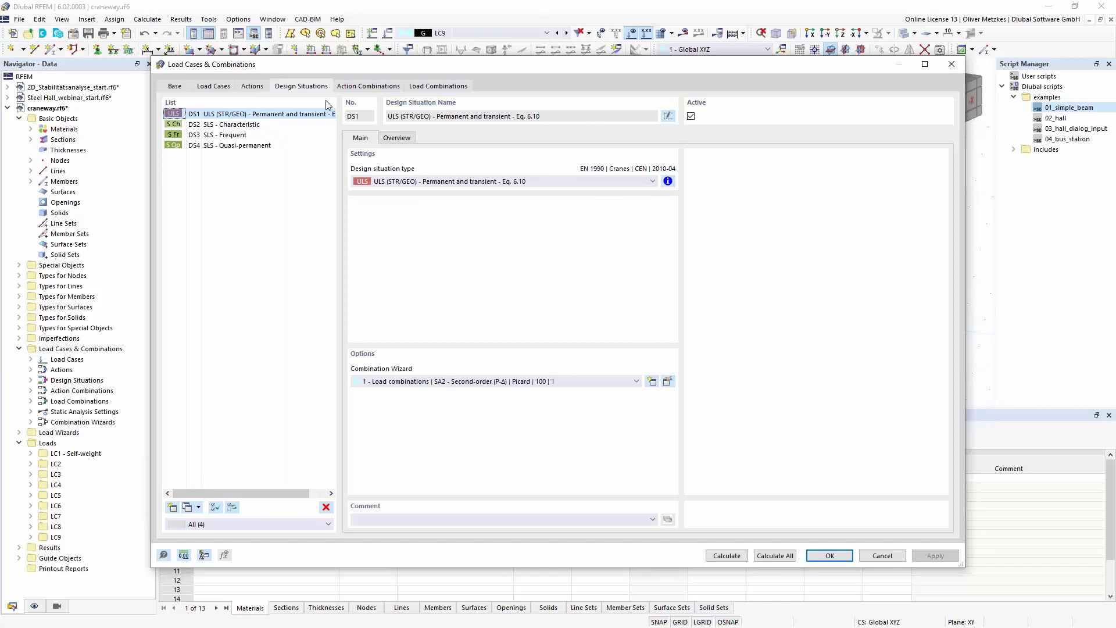
left_click(263, 125)
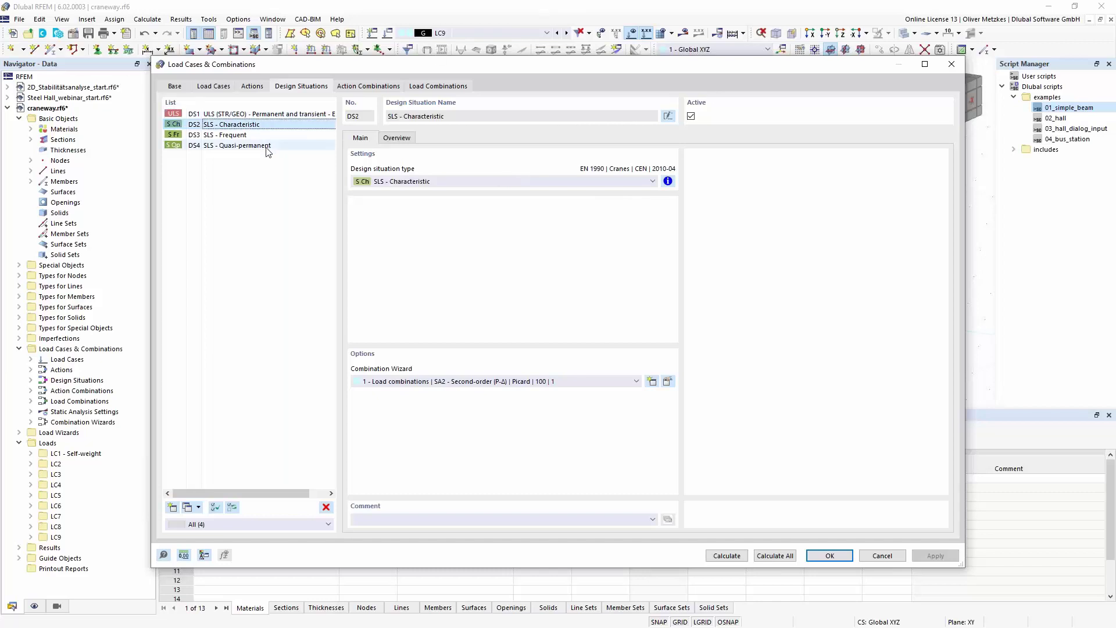
left_click(265, 146, "shift")
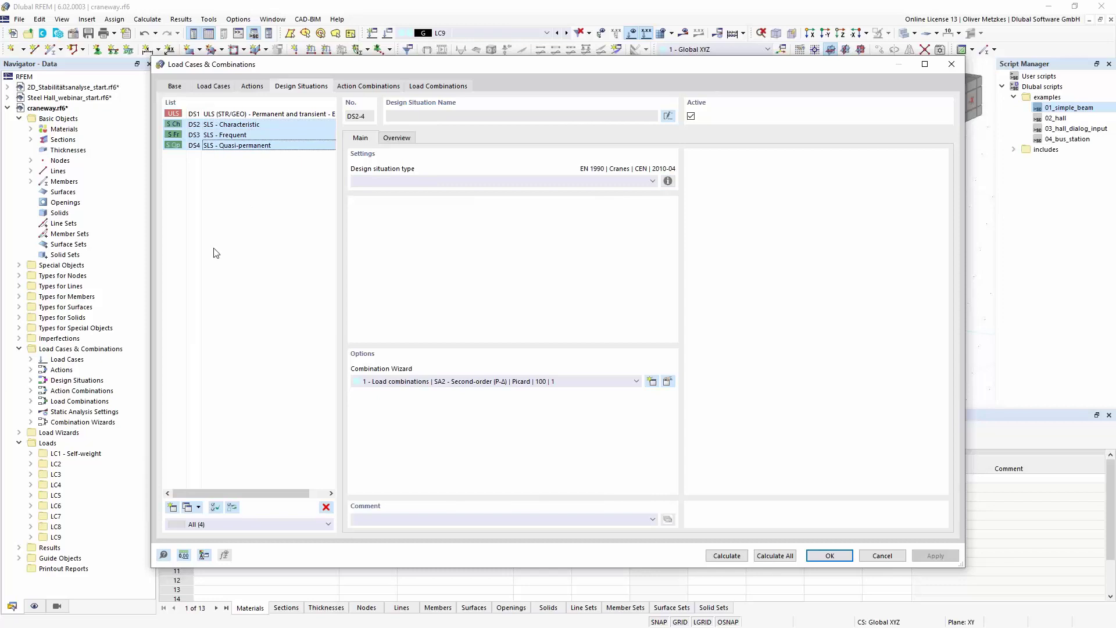
left_click(326, 508)
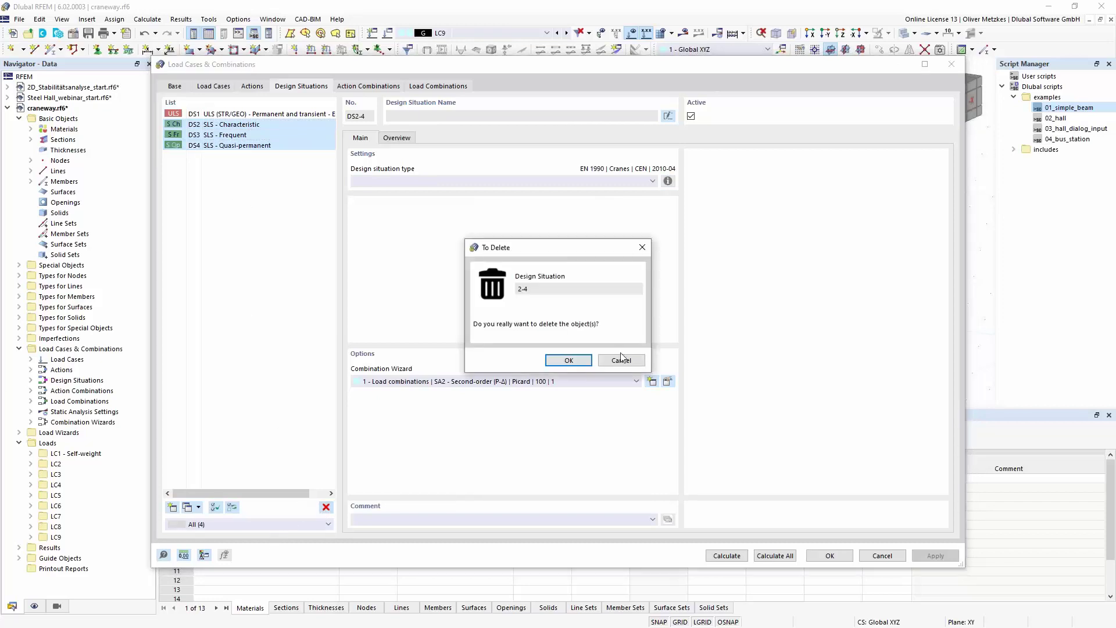
left_click(559, 351)
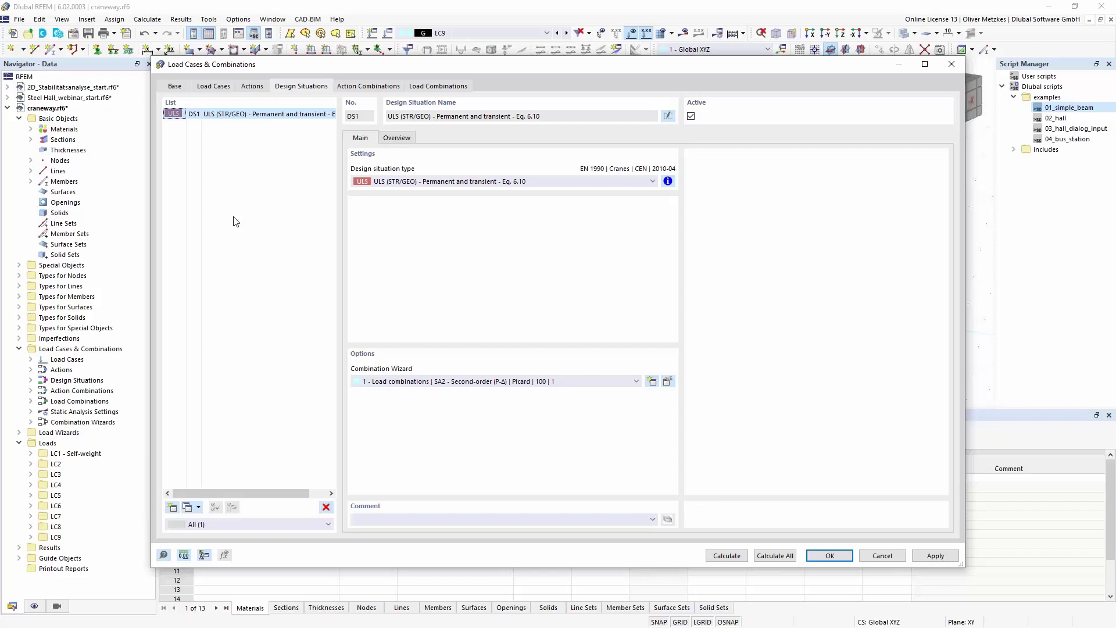
Step: Review the generated action combinations and load combinations, and return to the design situations
left_click(345, 87)
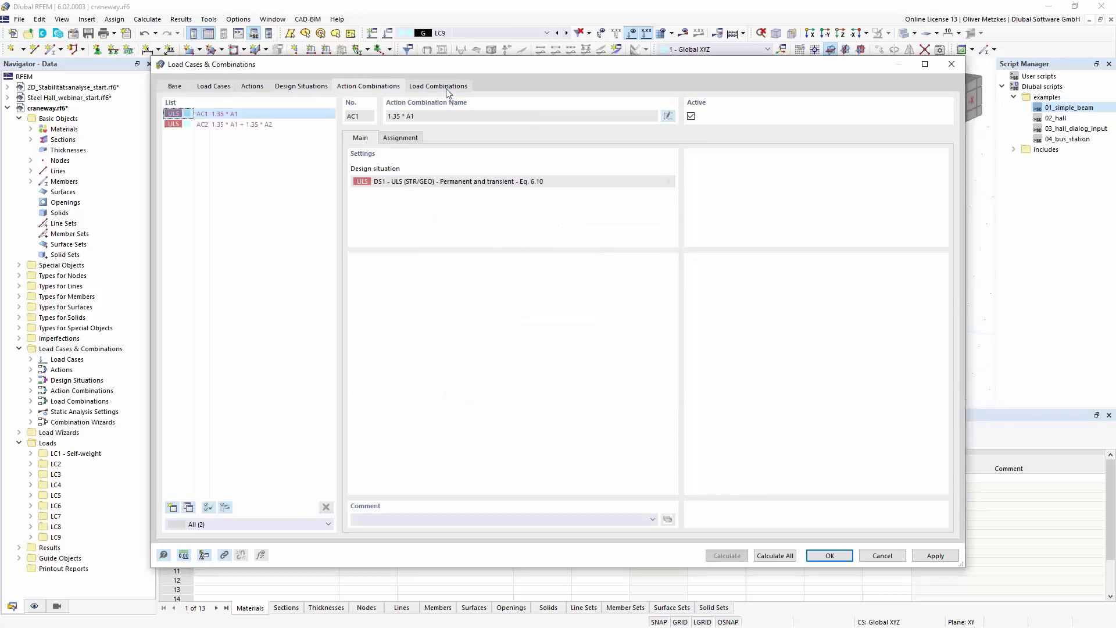
left_click(451, 92)
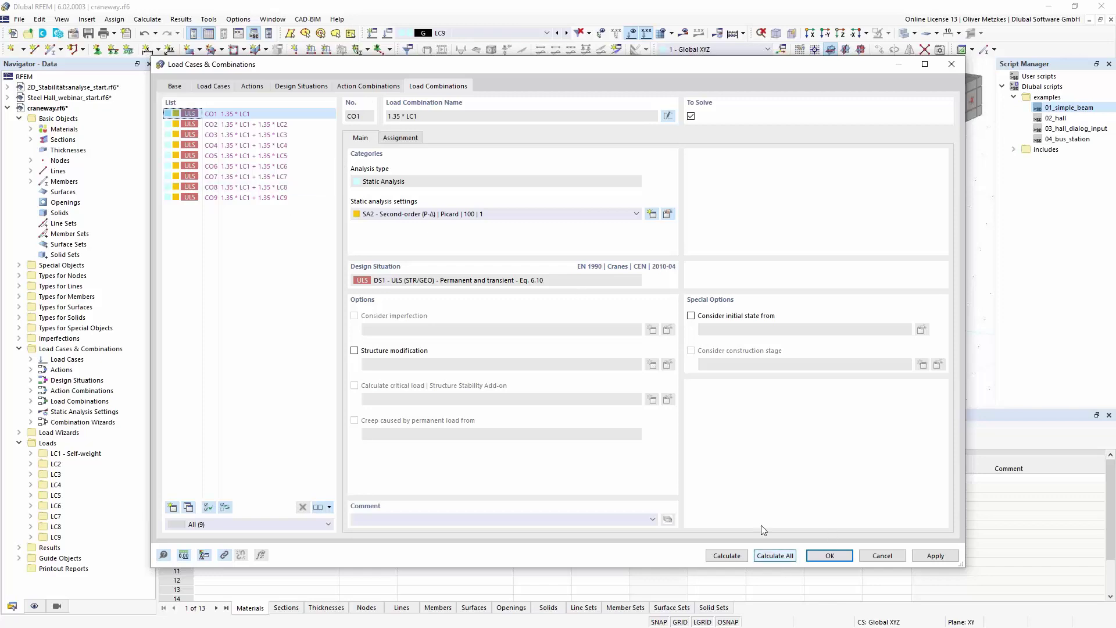
left_click(298, 85)
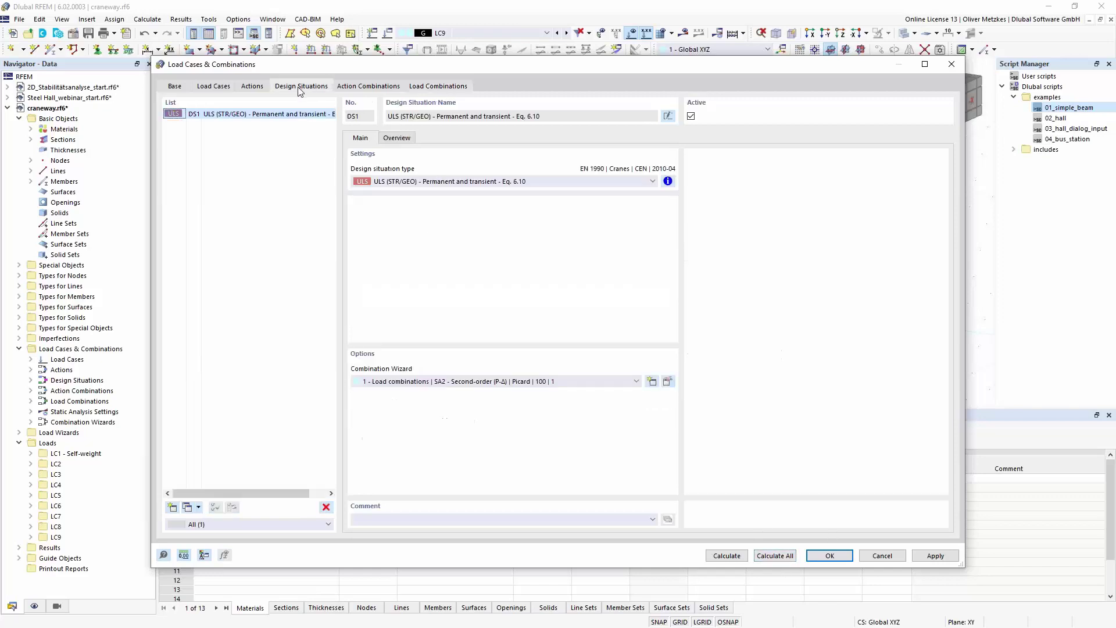
Step: Calculate design situation DS1 and display the beam's warping moment Mω, primary torsional moment MT,pri and secondary torsional moment MT,sec in turn
left_click(731, 556)
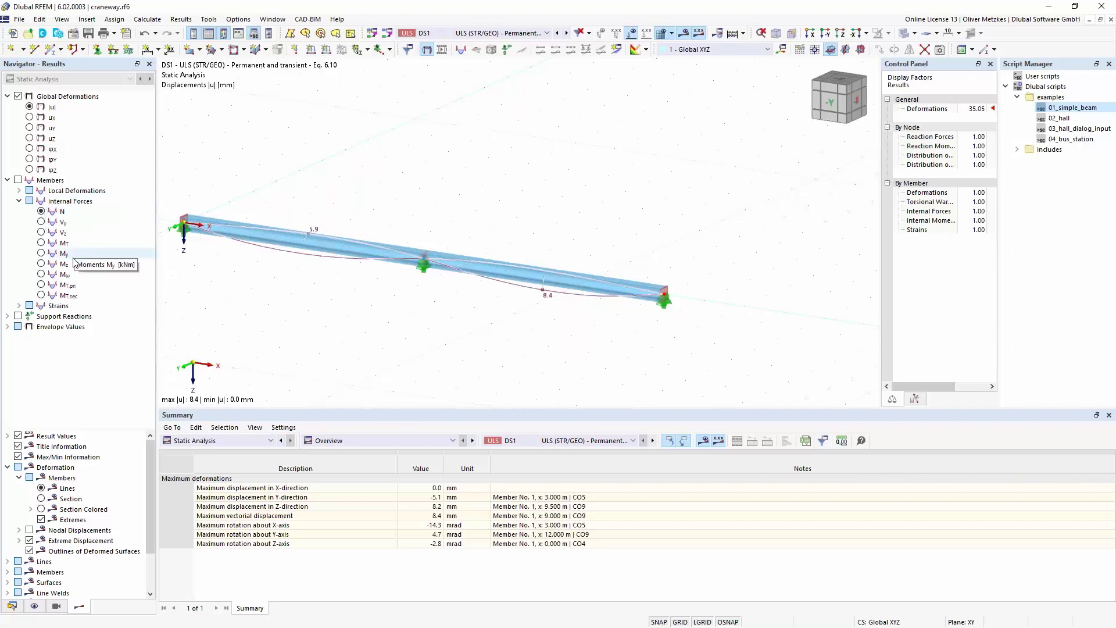
left_click(68, 296)
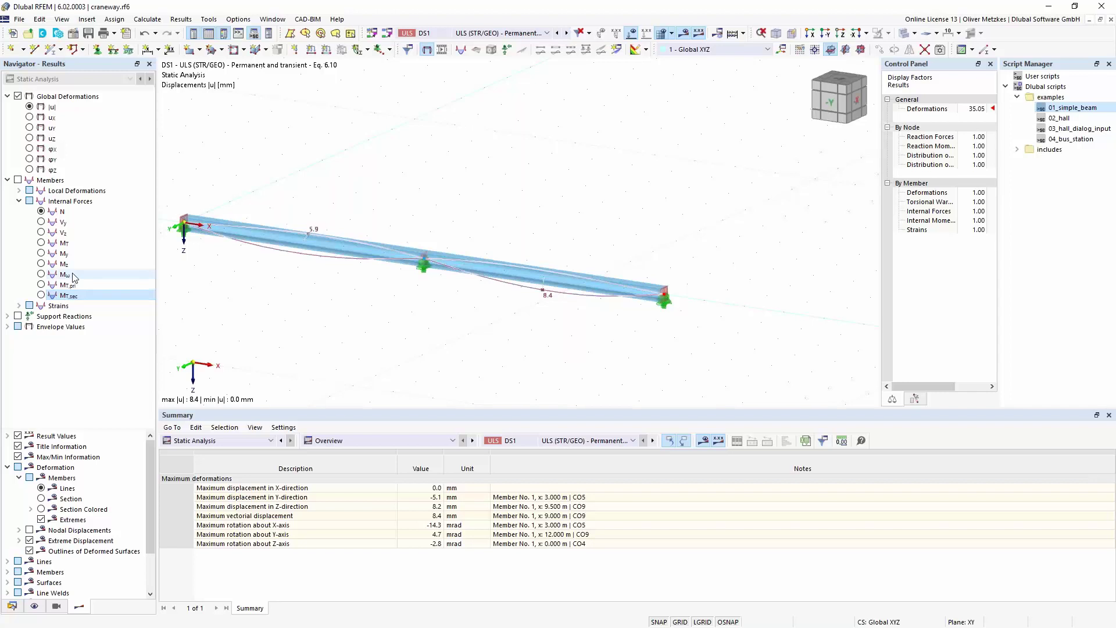
left_click(45, 274)
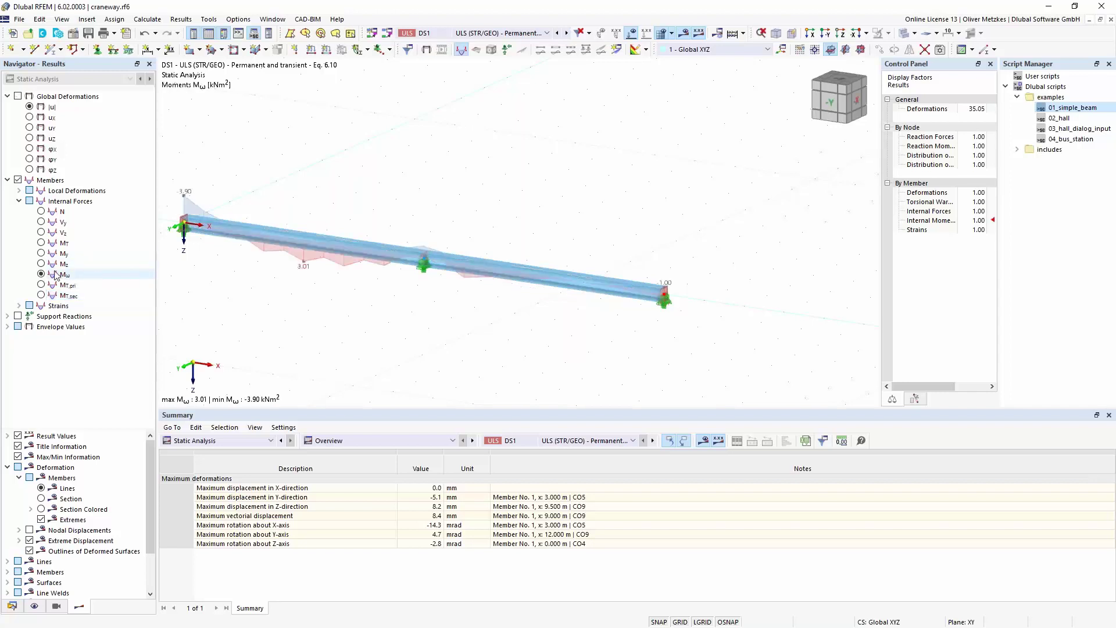
left_click(42, 285)
left_click(41, 295)
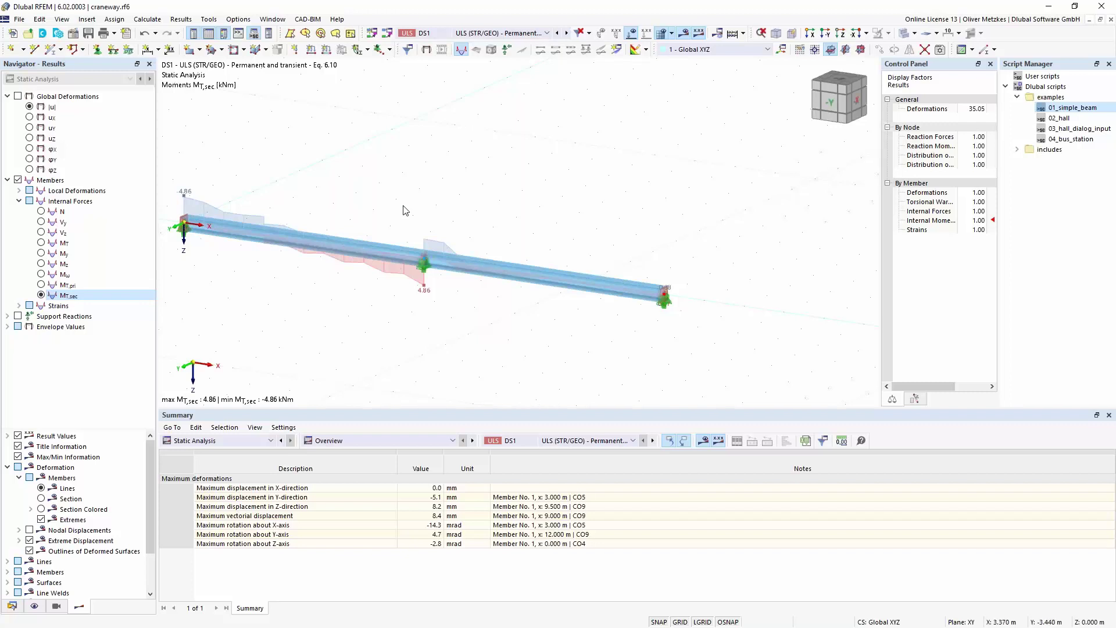
Step: Display the results of load combination CO4 and show the member's local warping deformation ω
left_click(473, 35)
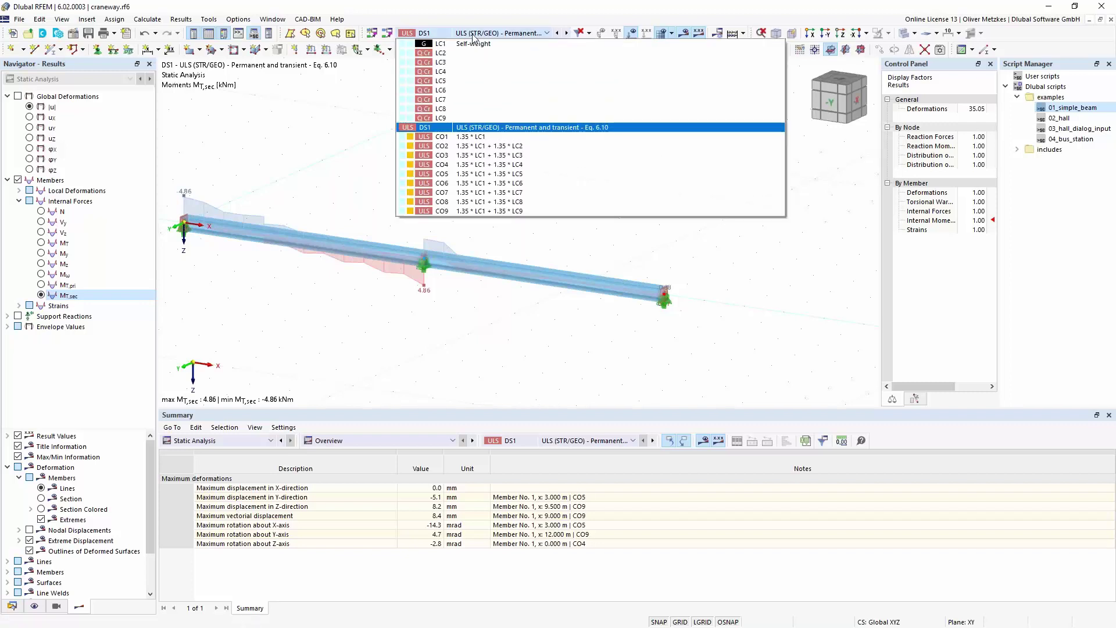
left_click(497, 164)
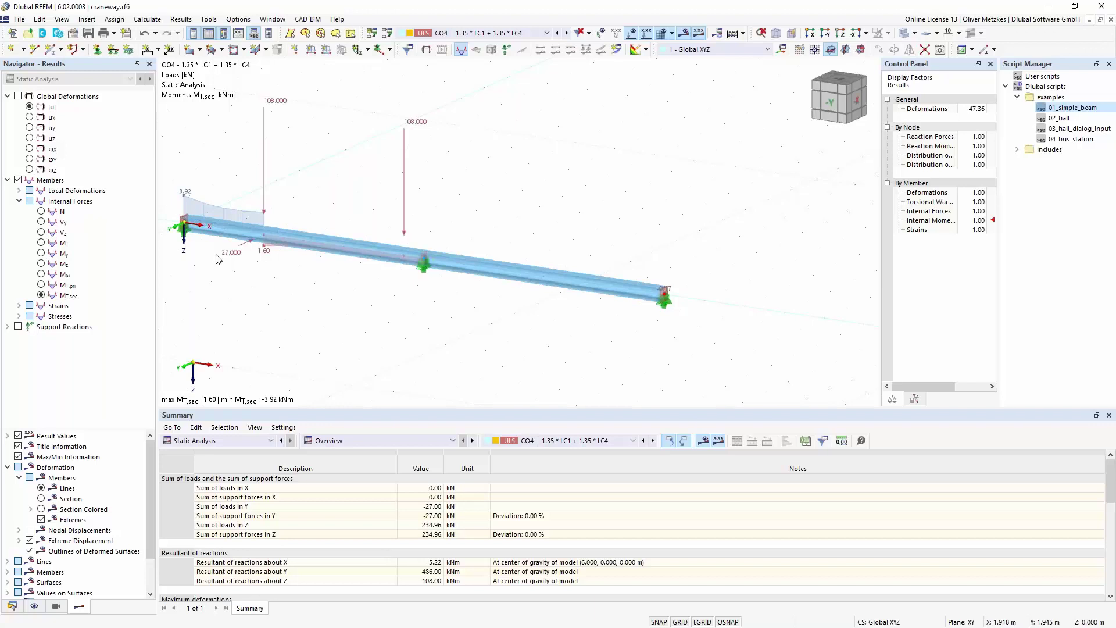
left_click(20, 191)
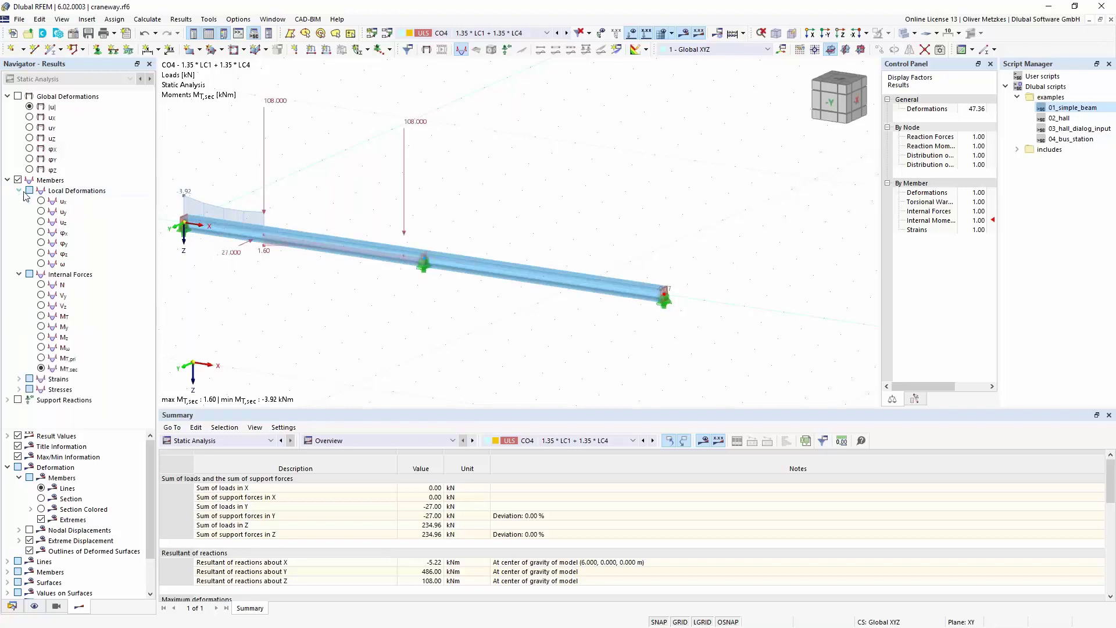
left_click(44, 263)
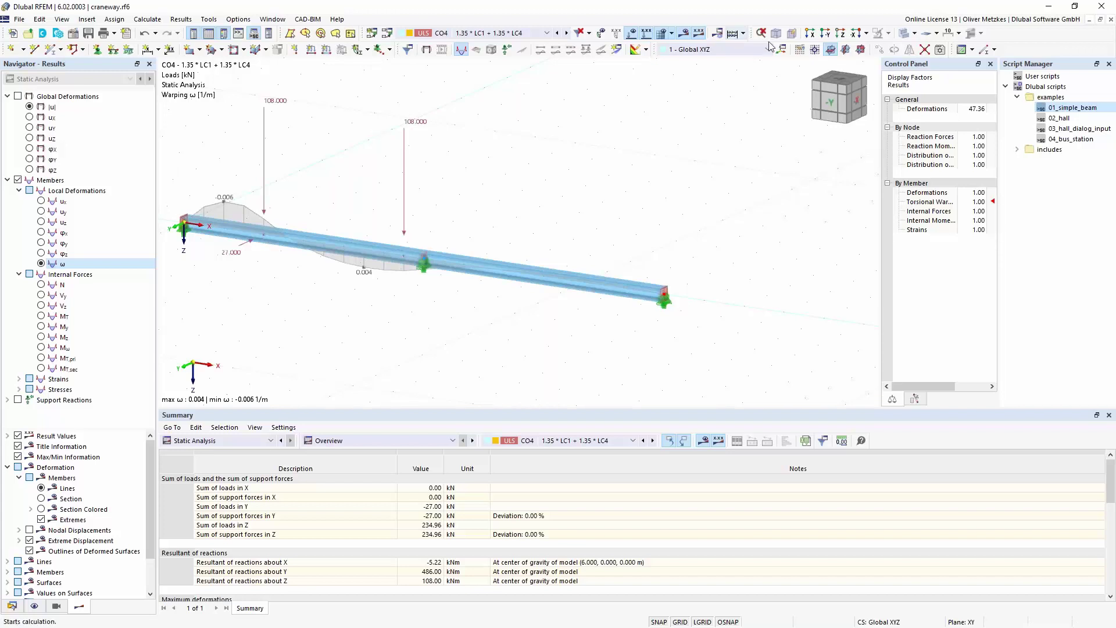
Step: Close the Script Manager and narrow the Control Panel to enlarge the model view
left_click_drag(1026, 63, 770, 154)
left_click(810, 137)
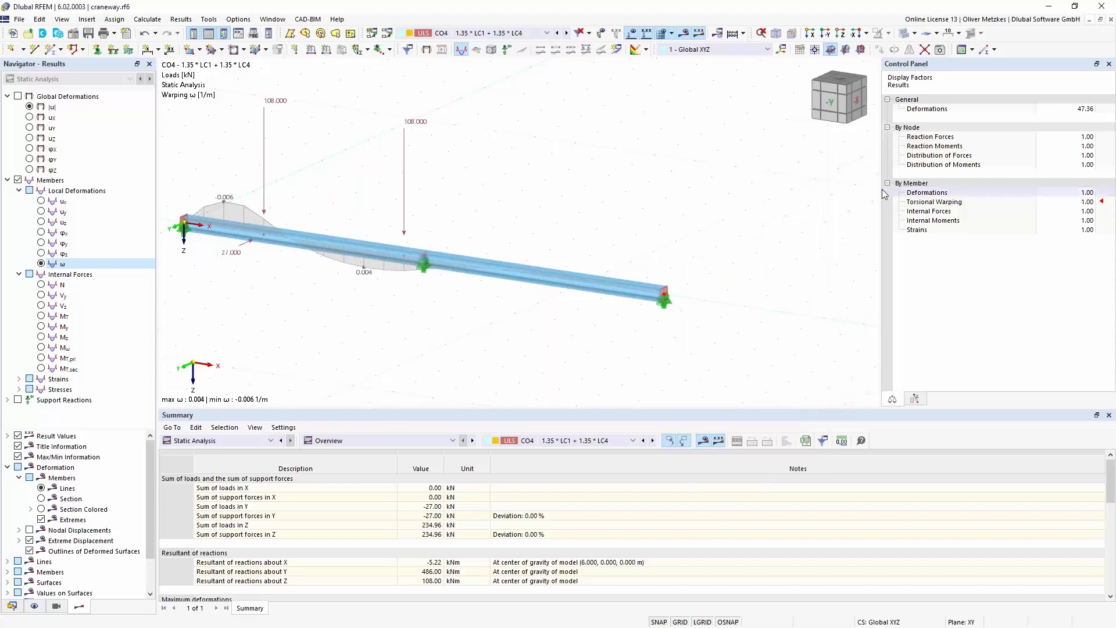
left_click_drag(883, 195, 997, 204)
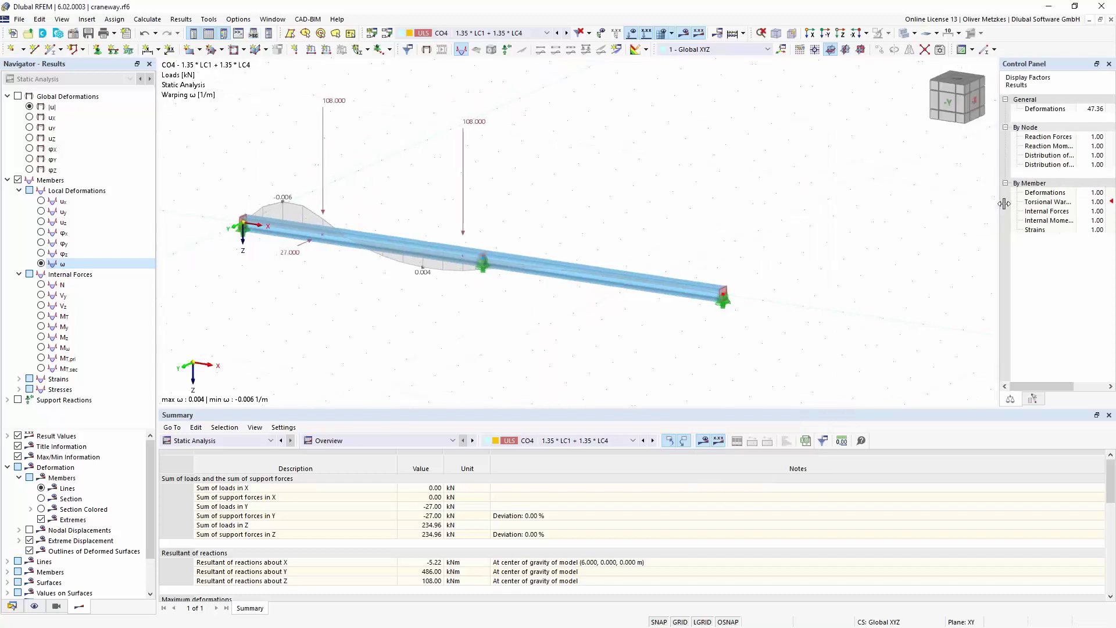
Step: Activate the Structure Stability add-on in the model's base data
left_click(73, 33)
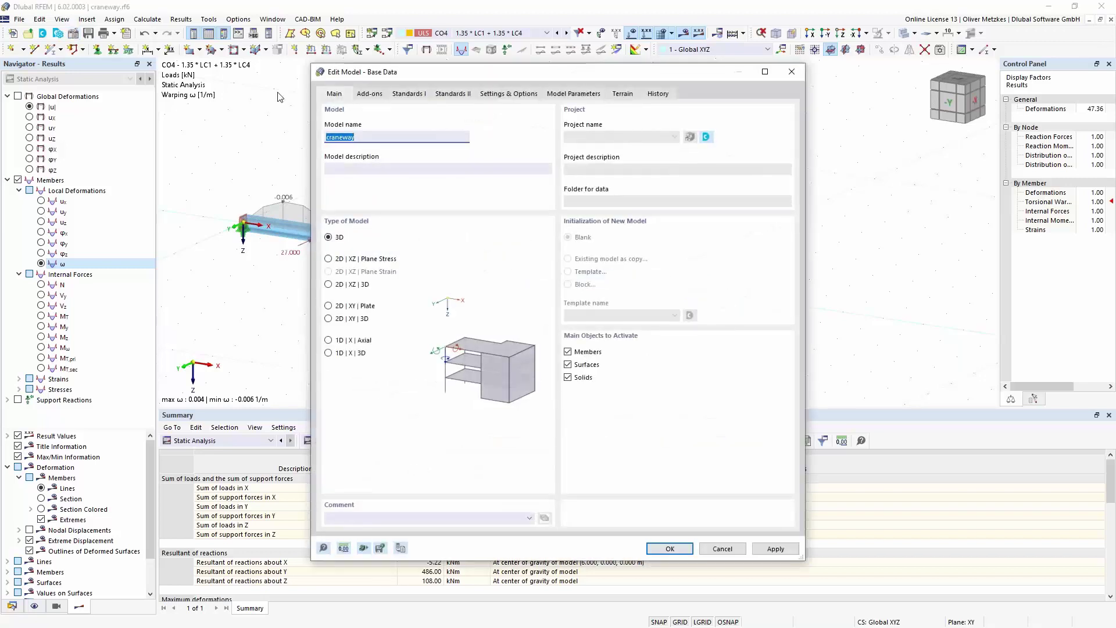
left_click(366, 94)
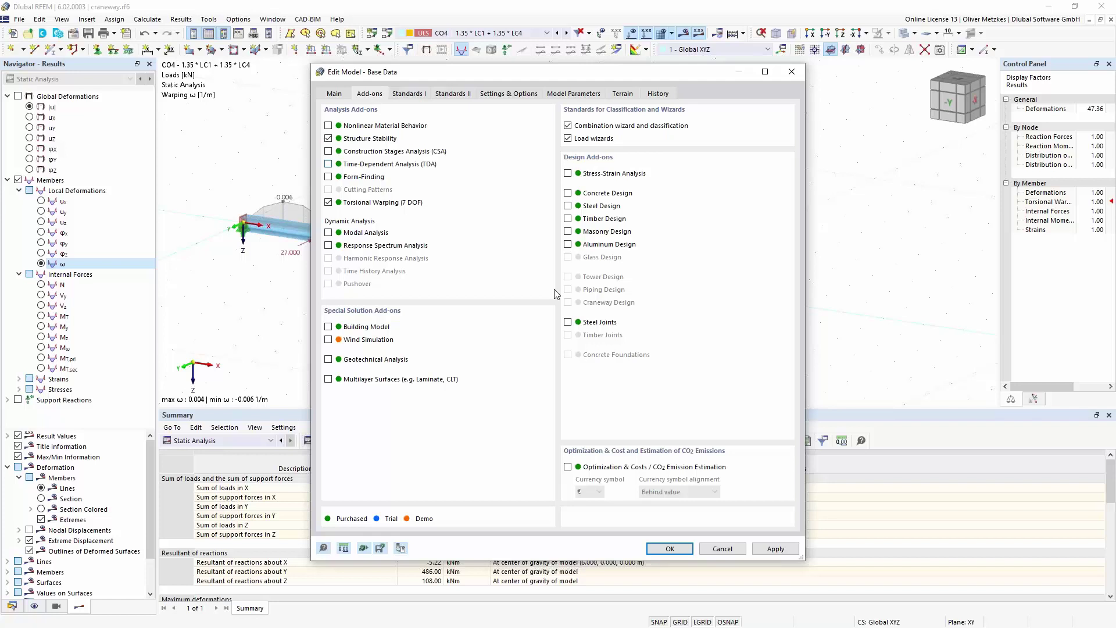
left_click(669, 549)
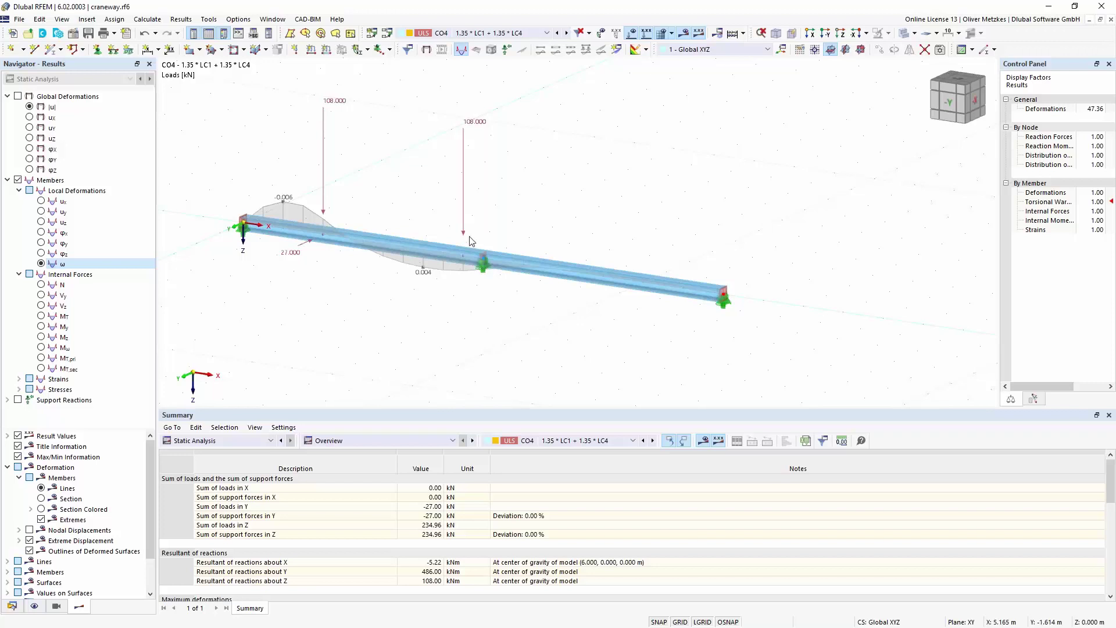
Step: Enable the critical load calculation with stability settings ST1 for load case LC1 - Self-weight and calculate it
left_click(487, 36)
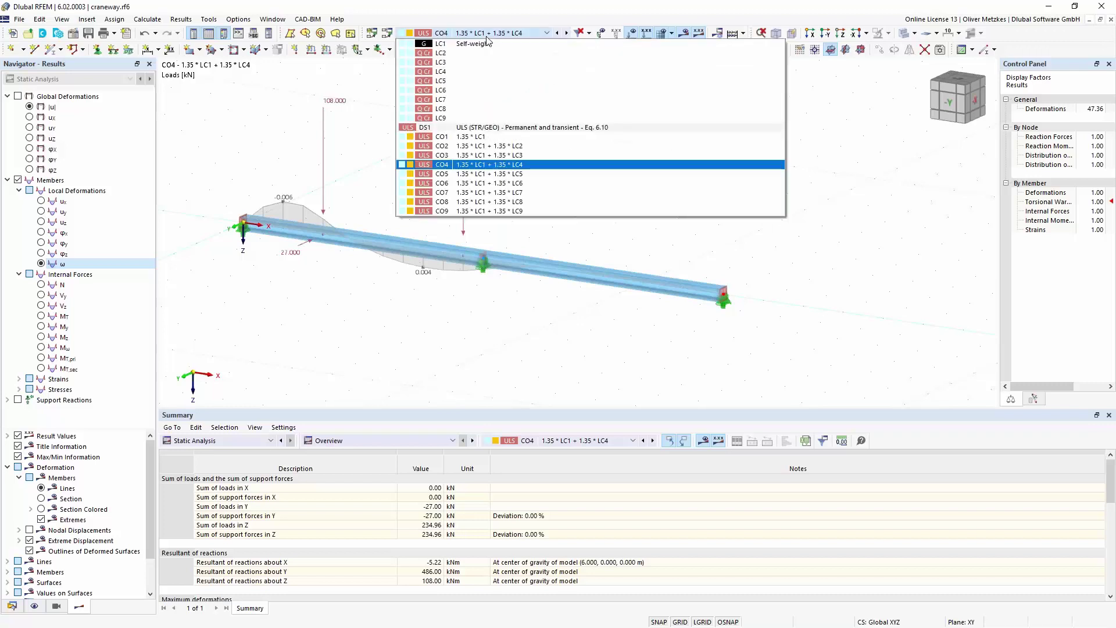
left_click(489, 45)
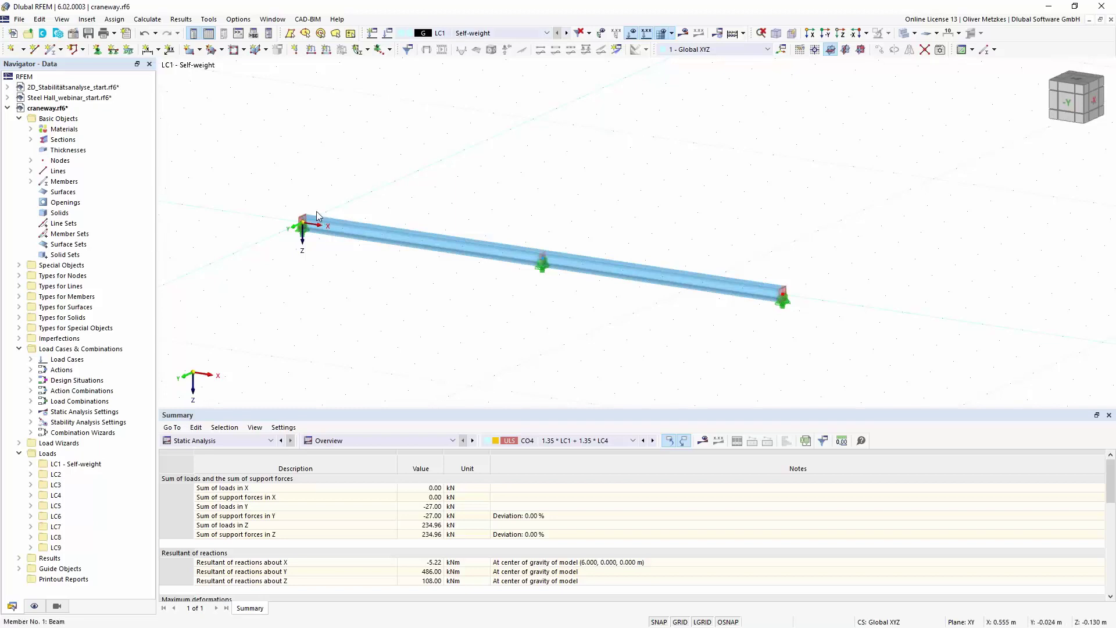
middle_click_drag(740, 230, 608, 227)
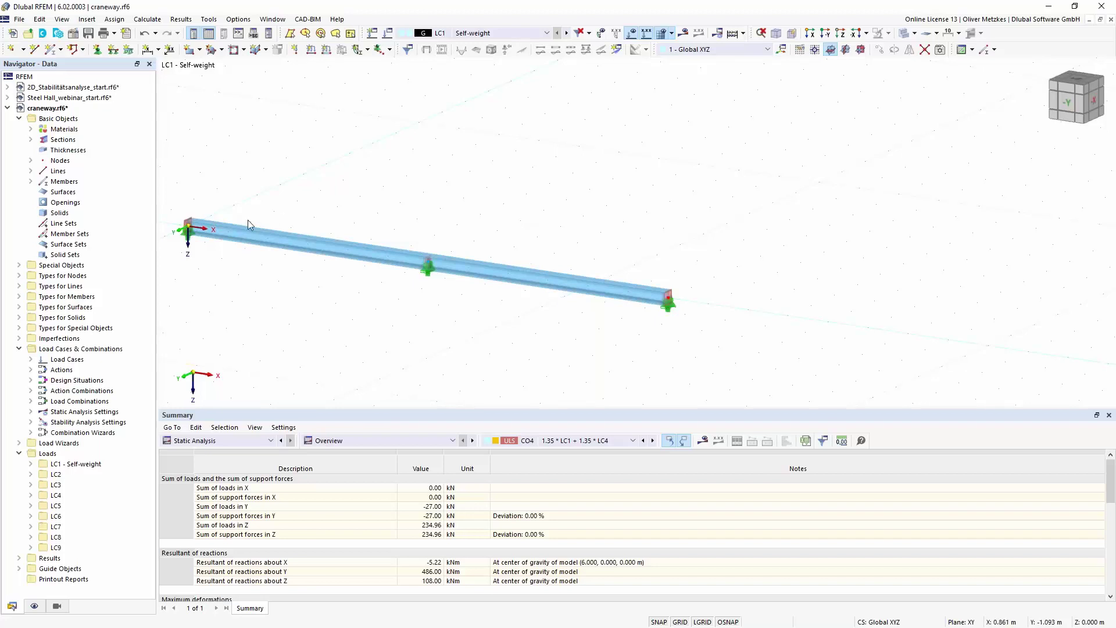
left_click(388, 32)
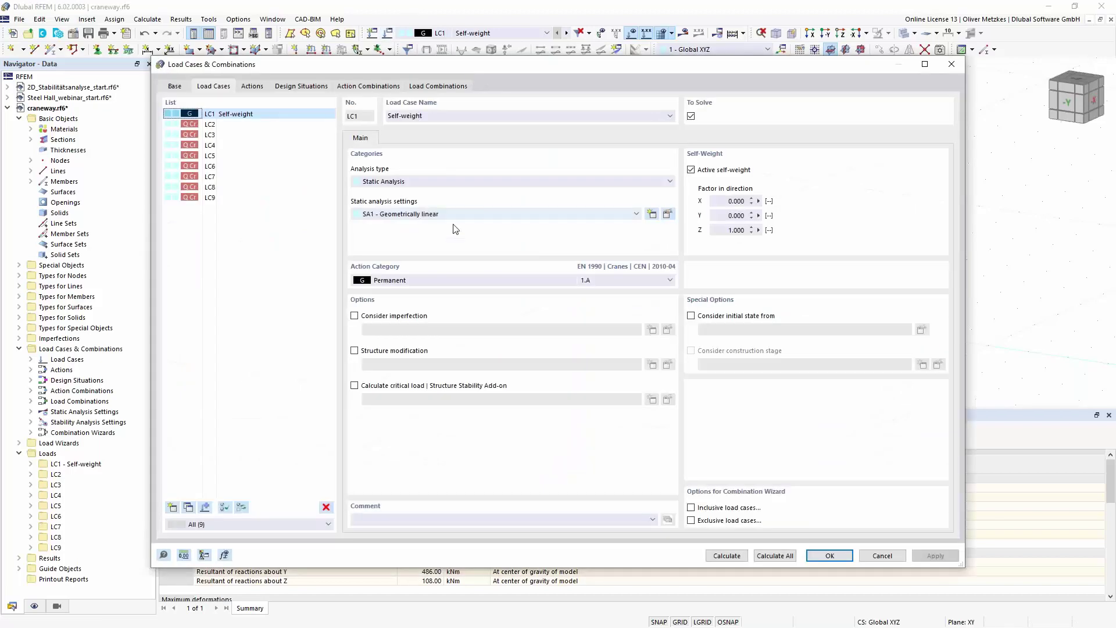
left_click(372, 389)
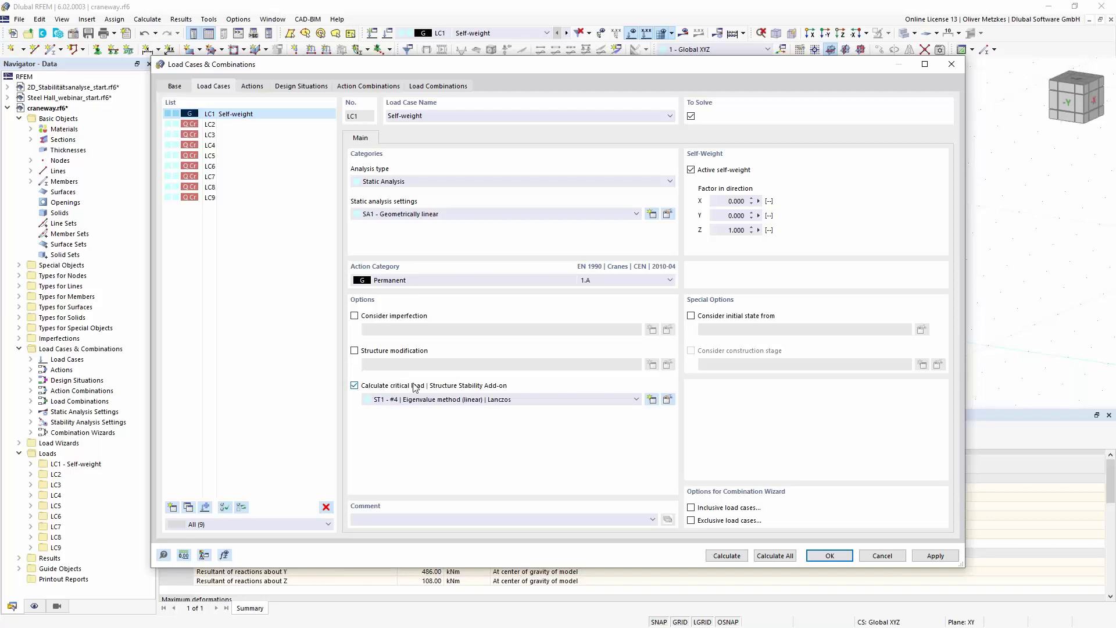
left_click(737, 557)
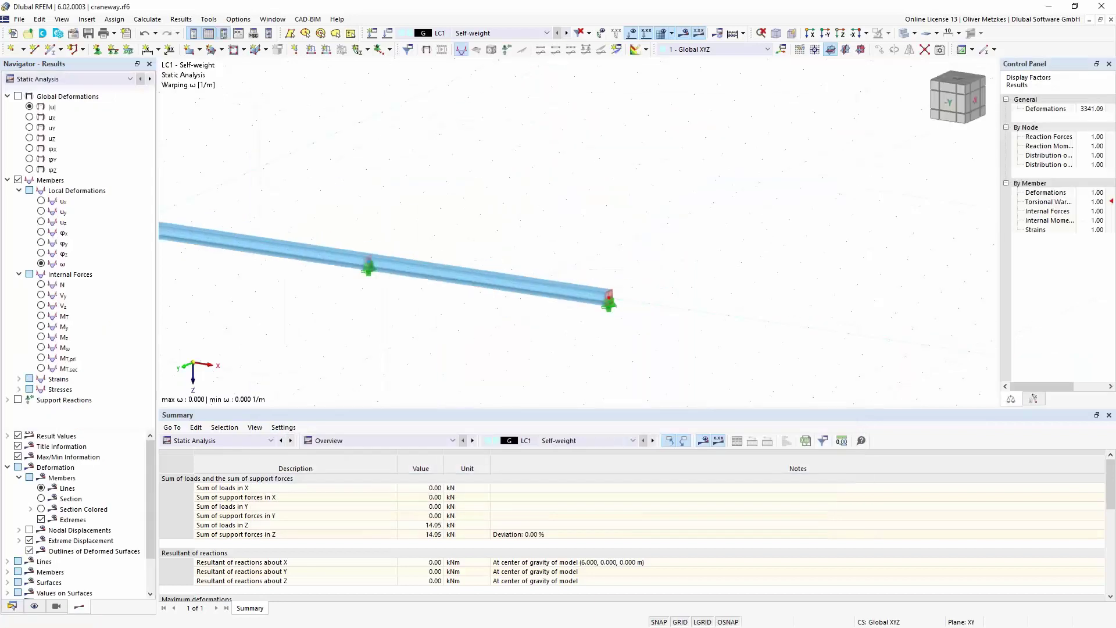
Step: Display the stability analysis results of LC1 as colored sections and examine the first mode shape of the beam
left_click(90, 82)
left_click(79, 98)
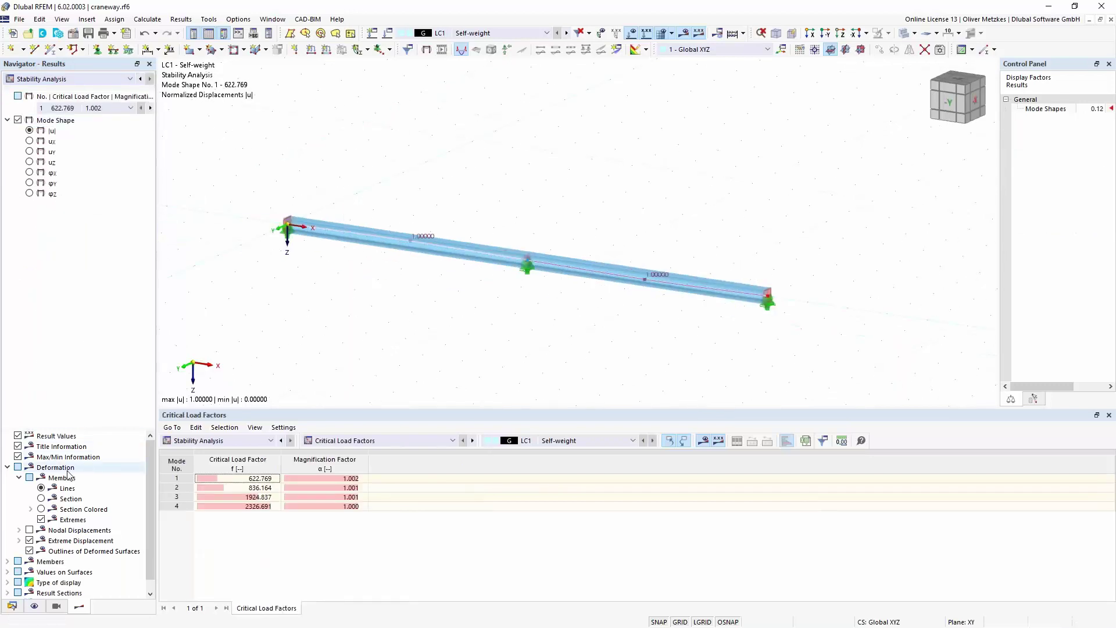
left_click(41, 509)
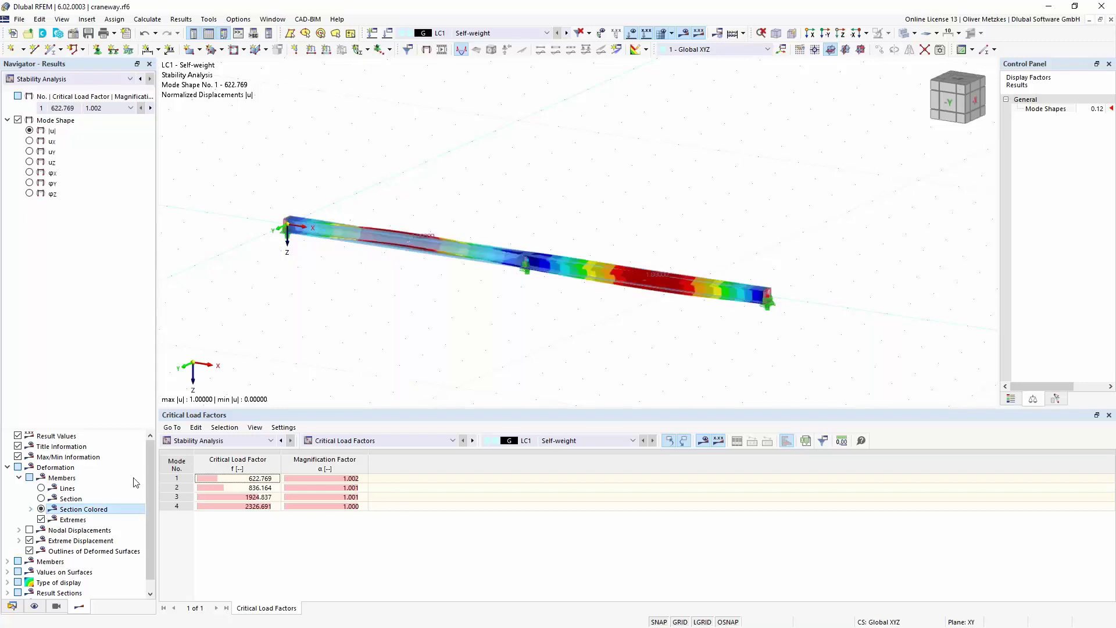
scroll(518, 242, "up", 1)
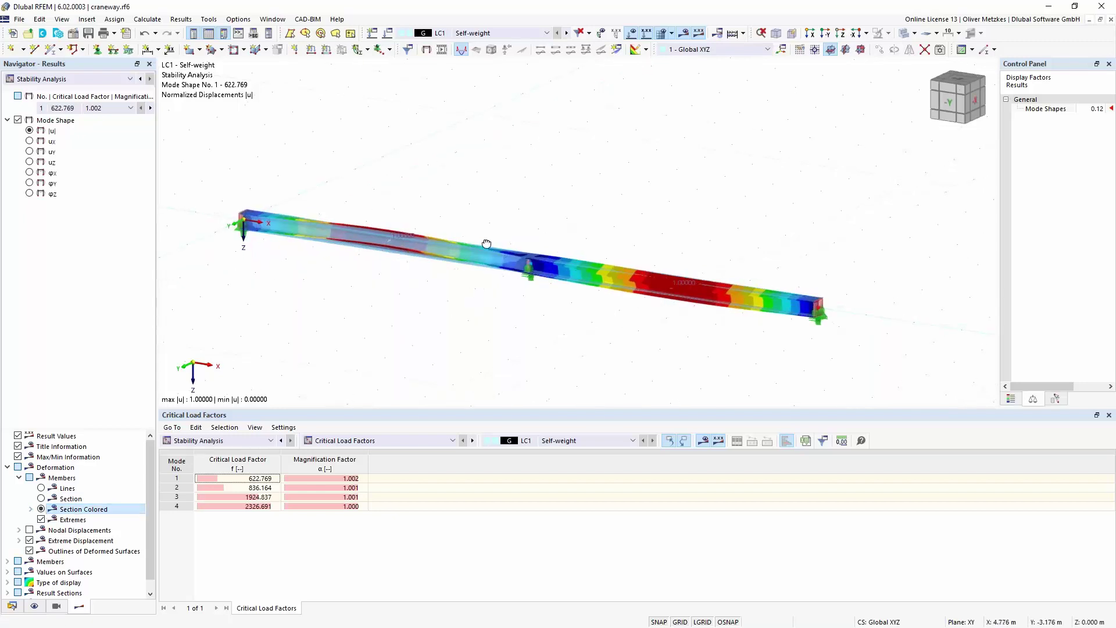
middle_click_drag(486, 244, 481, 204, "ctrl")
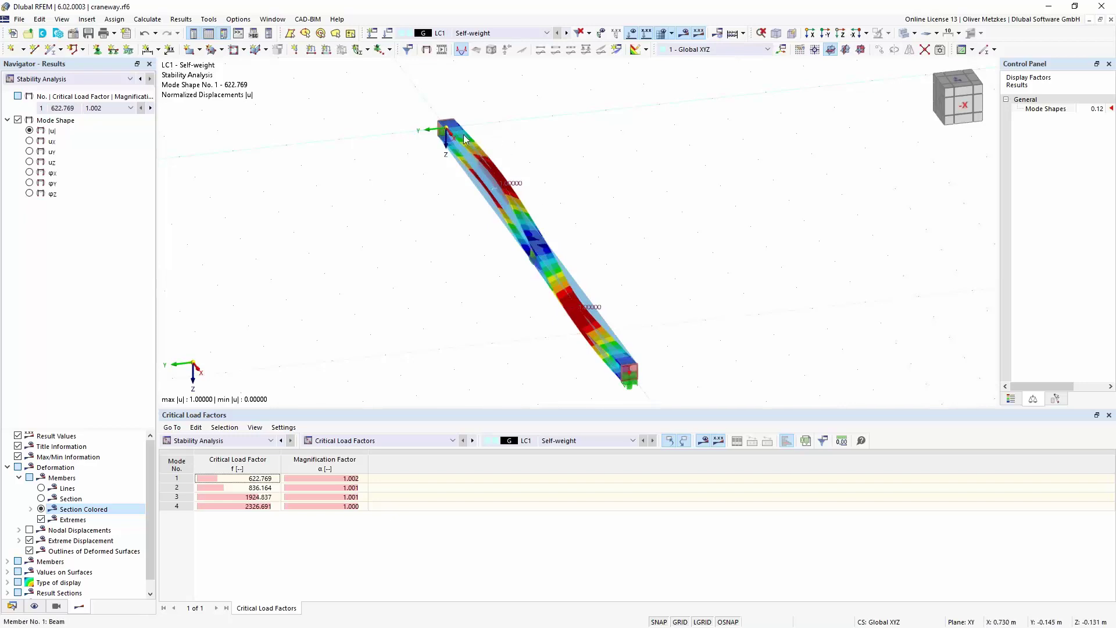
mouse_move(464, 138)
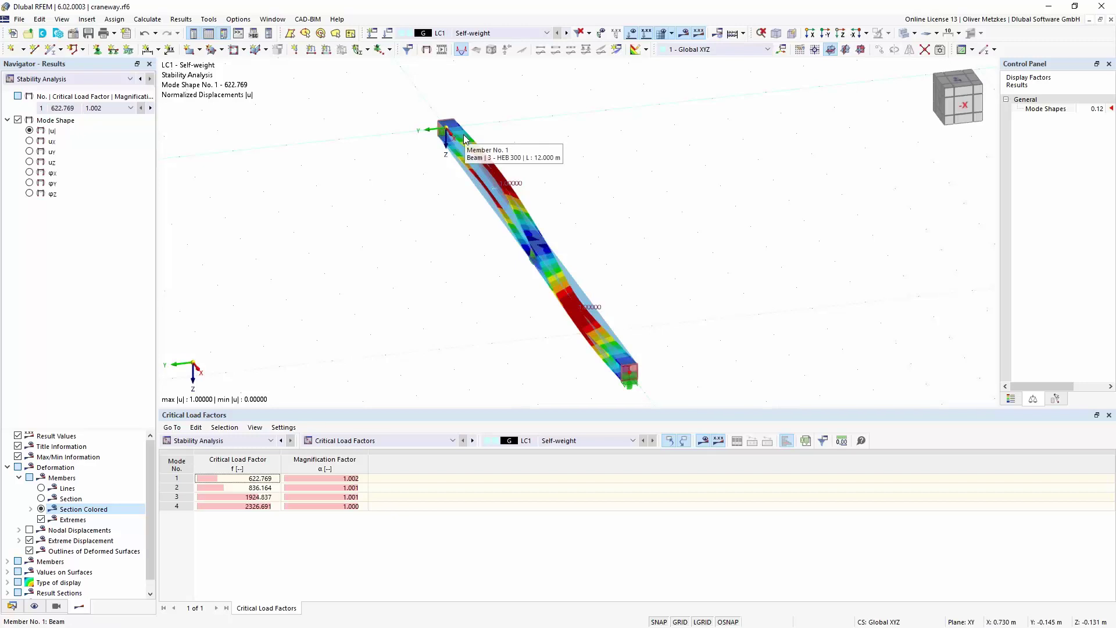
Step: Create a new imperfection case IC1 with the imperfection type Buckling Mode
left_click(13, 607)
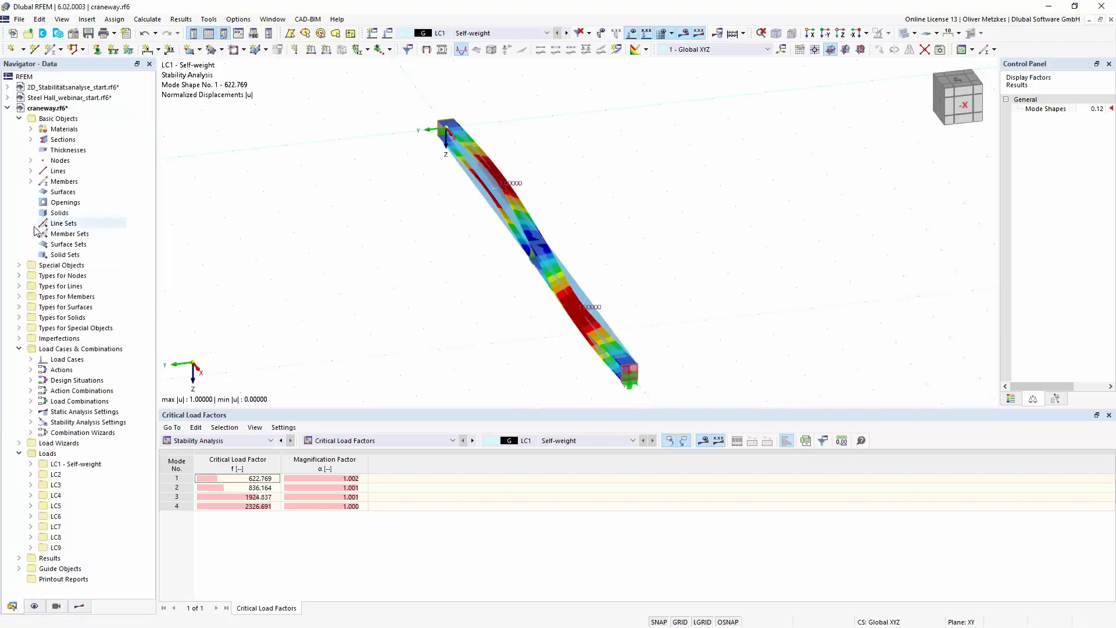
left_click(19, 338)
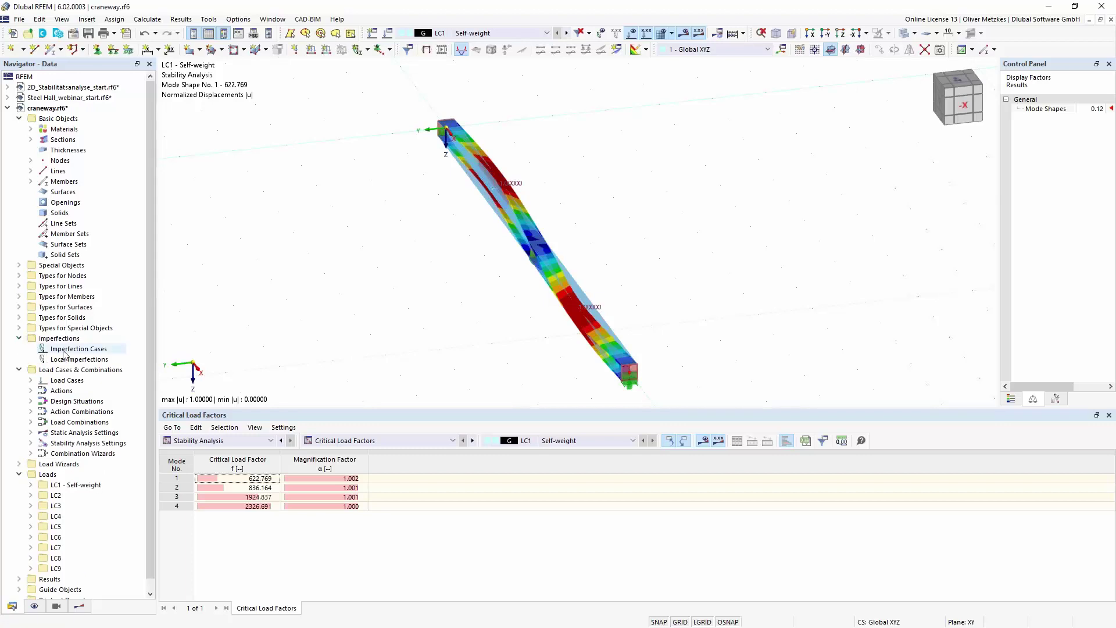
right_click(61, 349)
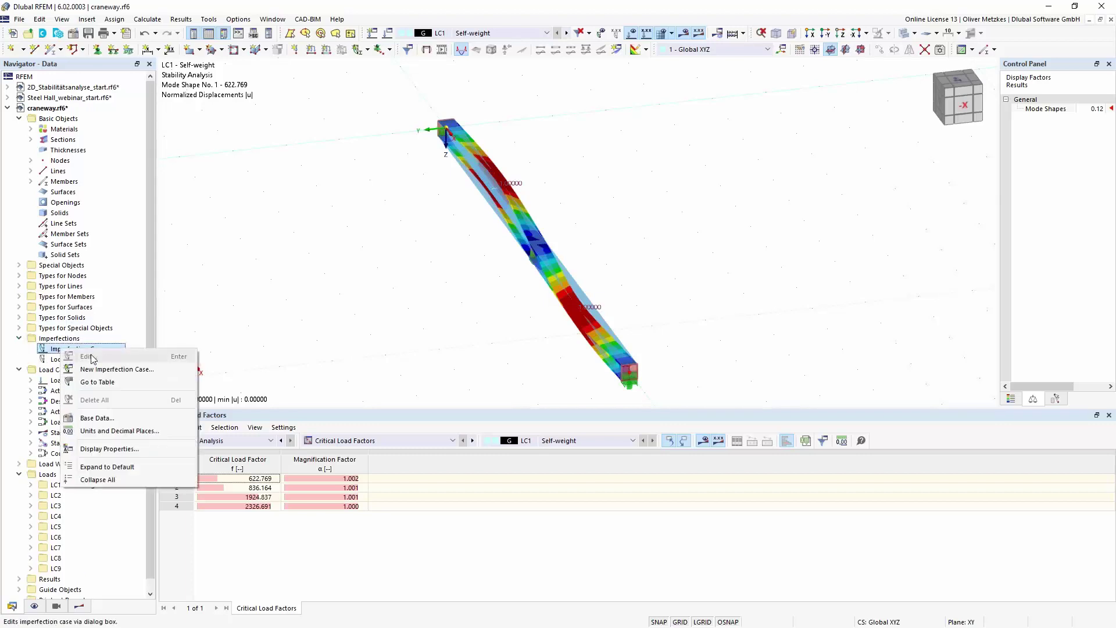
left_click(124, 371)
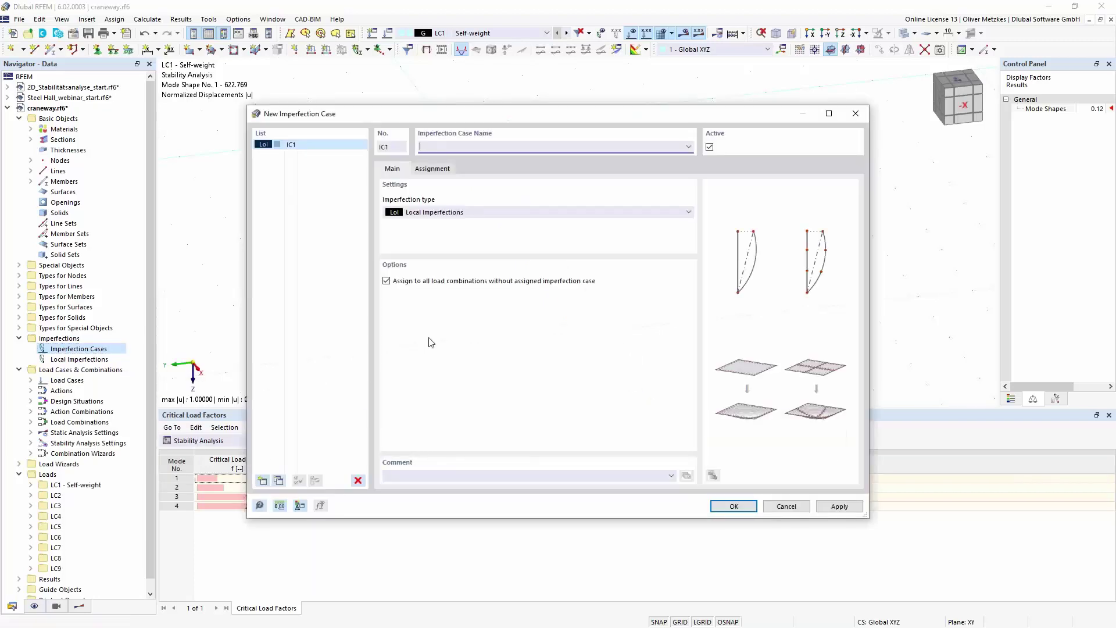
left_click(535, 212)
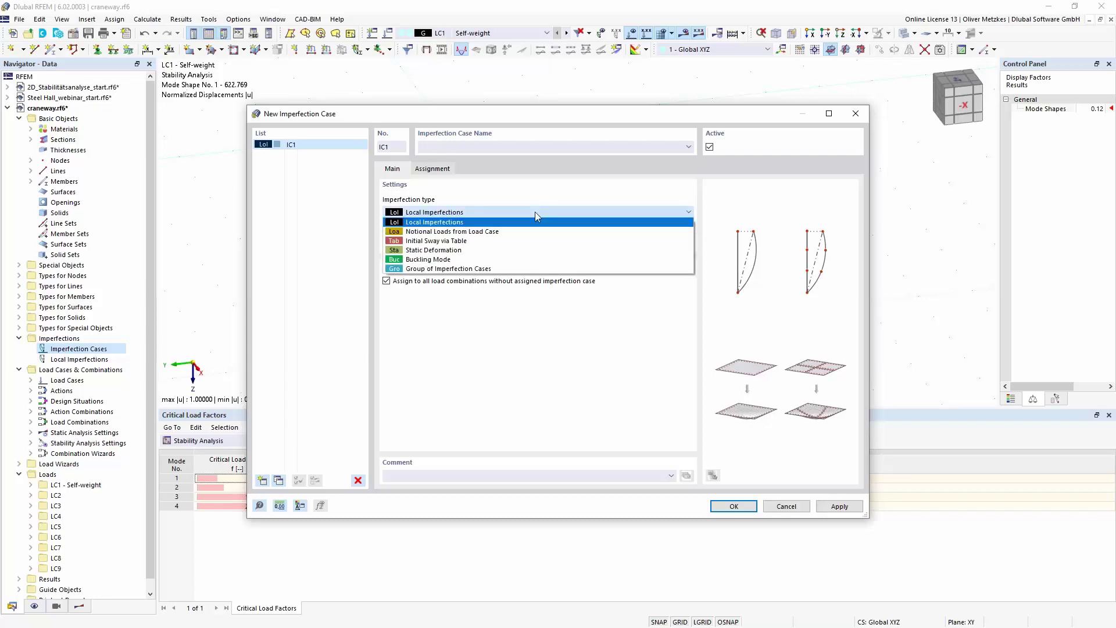
left_click(413, 260)
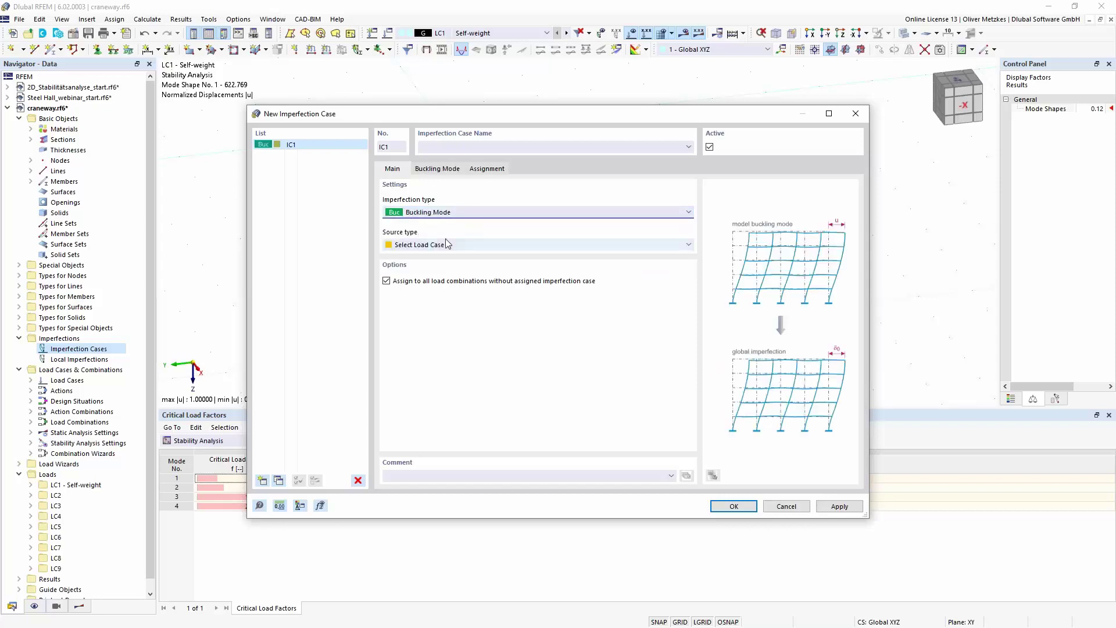
Step: Take IC1's imperfection shape from buckling mode 1 of LC1 - Self-weight and set the imperfection direction to global Y on true length
left_click(437, 169)
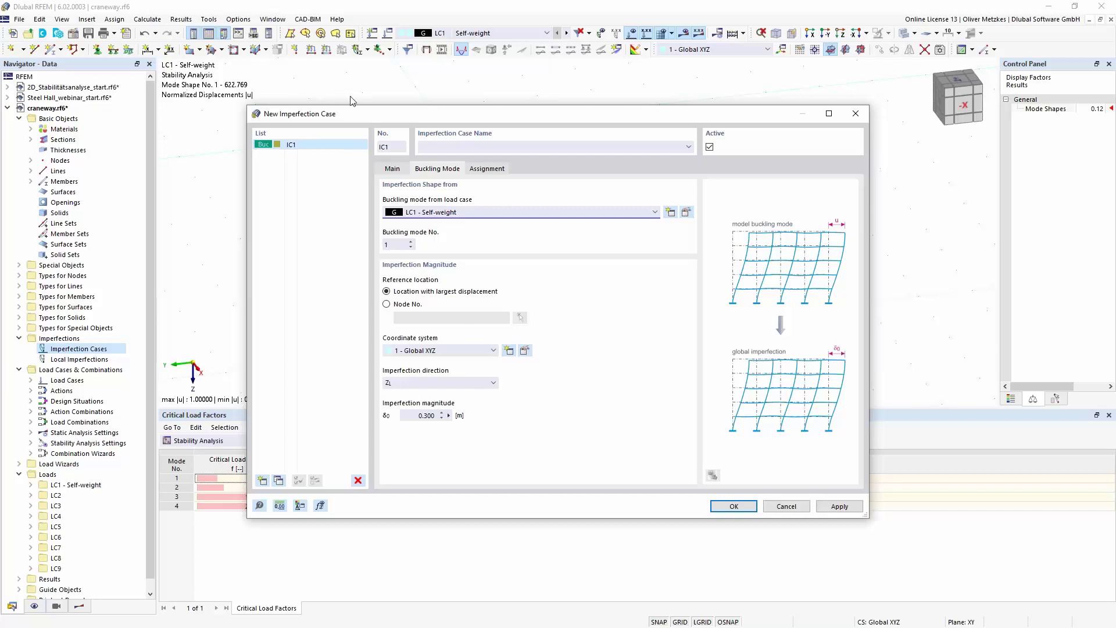
left_click_drag(364, 114, 827, 124)
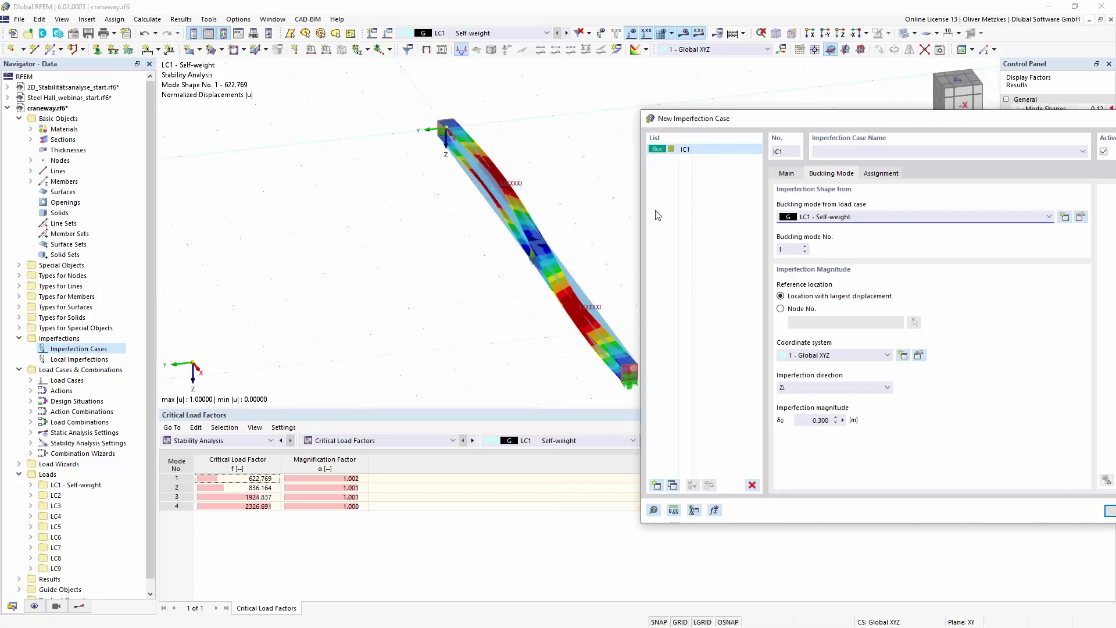
left_click_drag(780, 120, 534, 140)
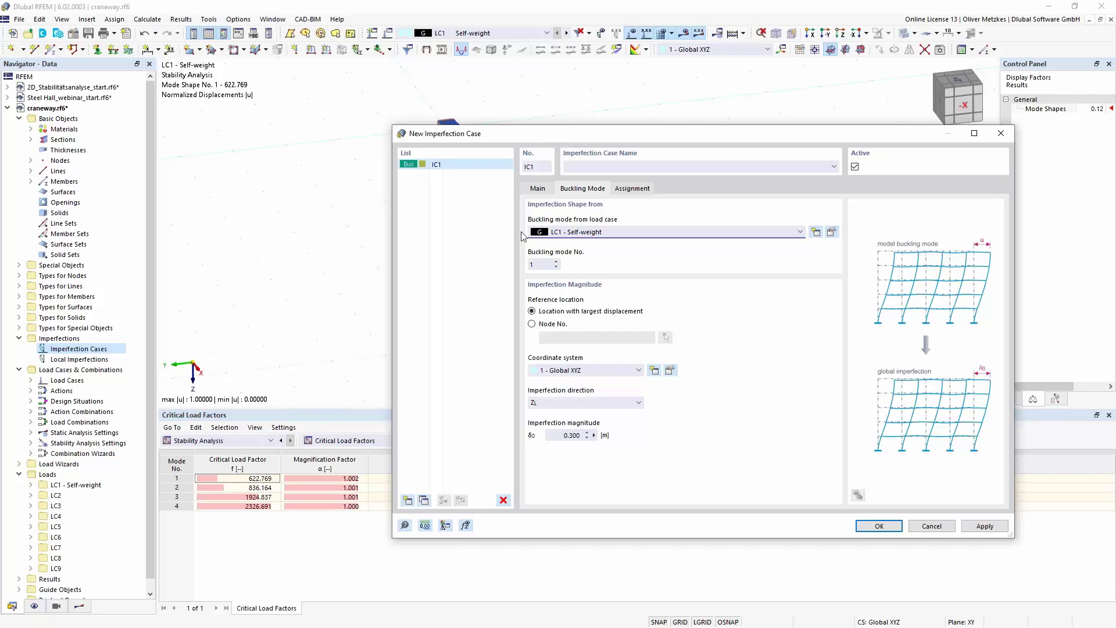
left_click(569, 404)
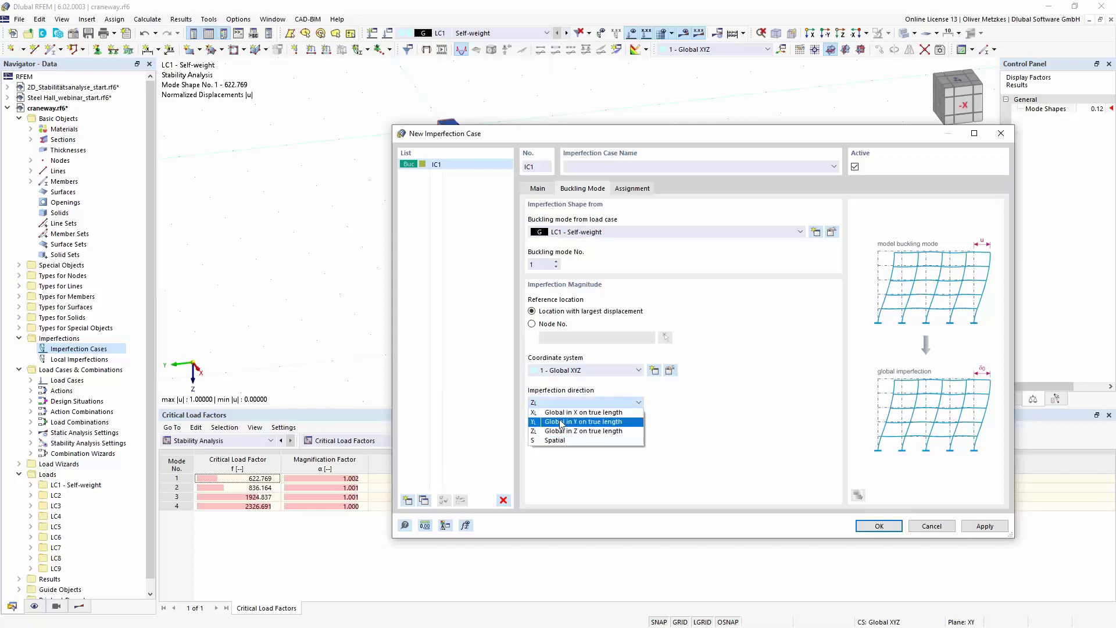
left_click(562, 422)
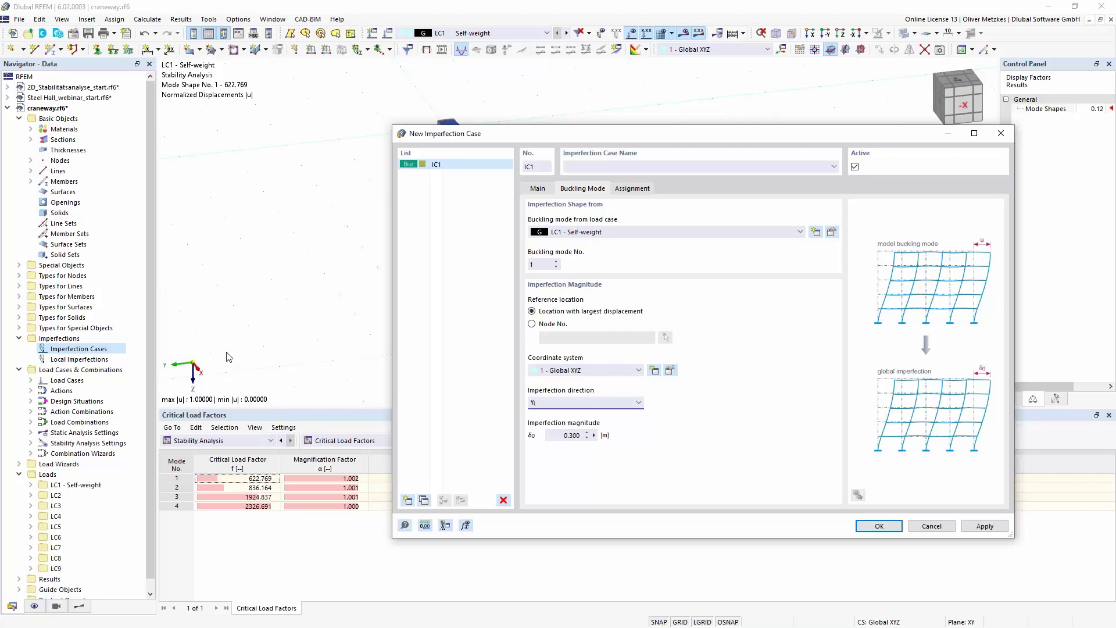
Step: Define IC1's imperfection magnitude with the formula members[1].length/2/200
key("Tab")
left_click(594, 436)
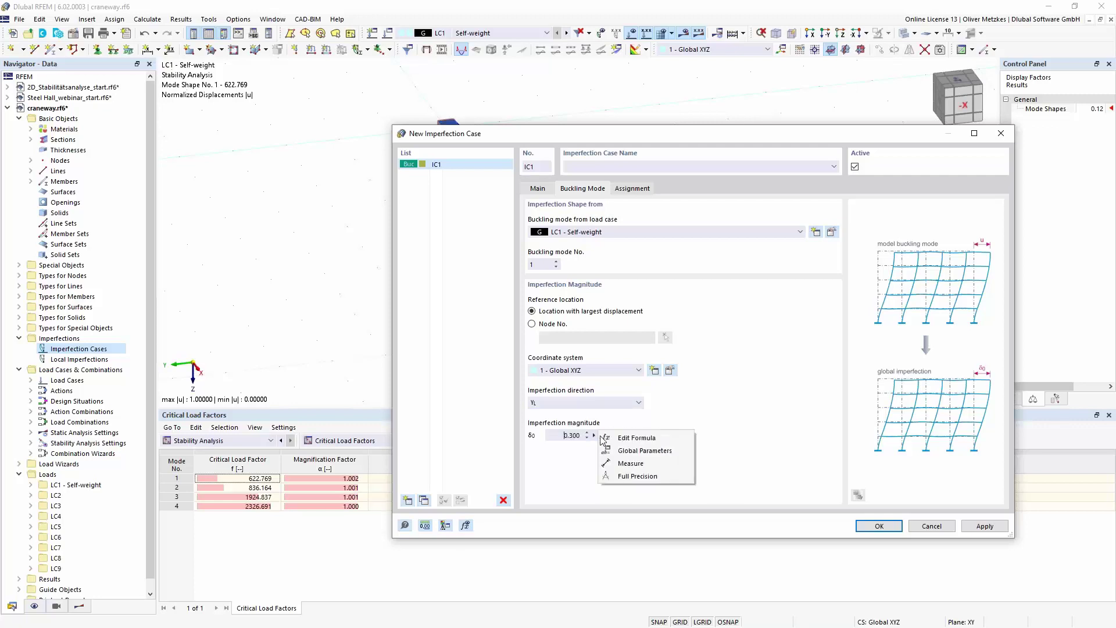
left_click(644, 438)
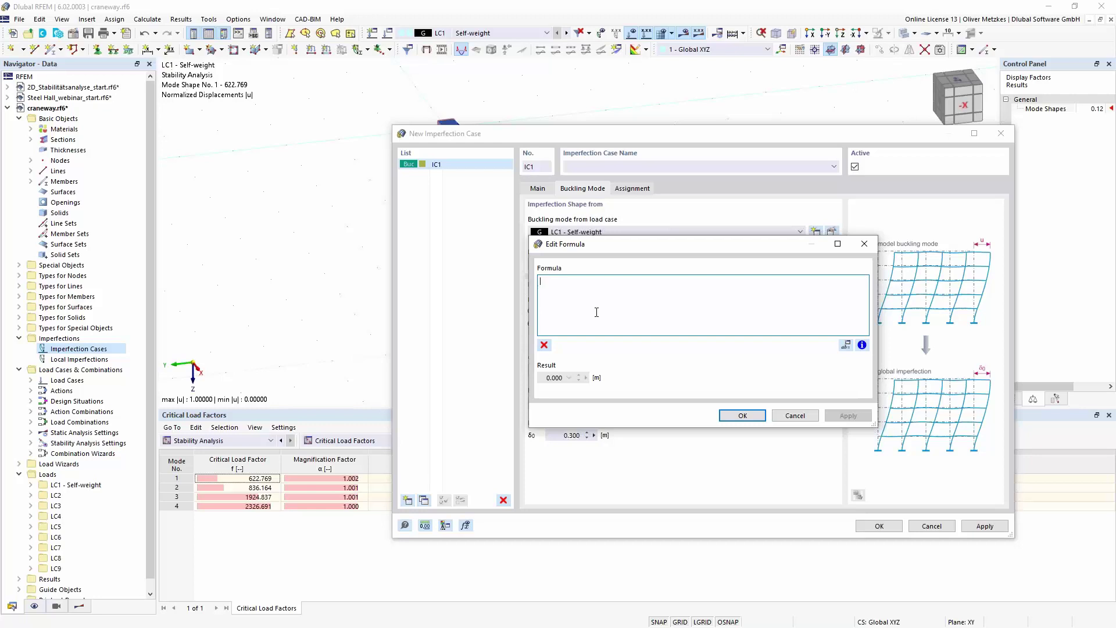
type("members[")
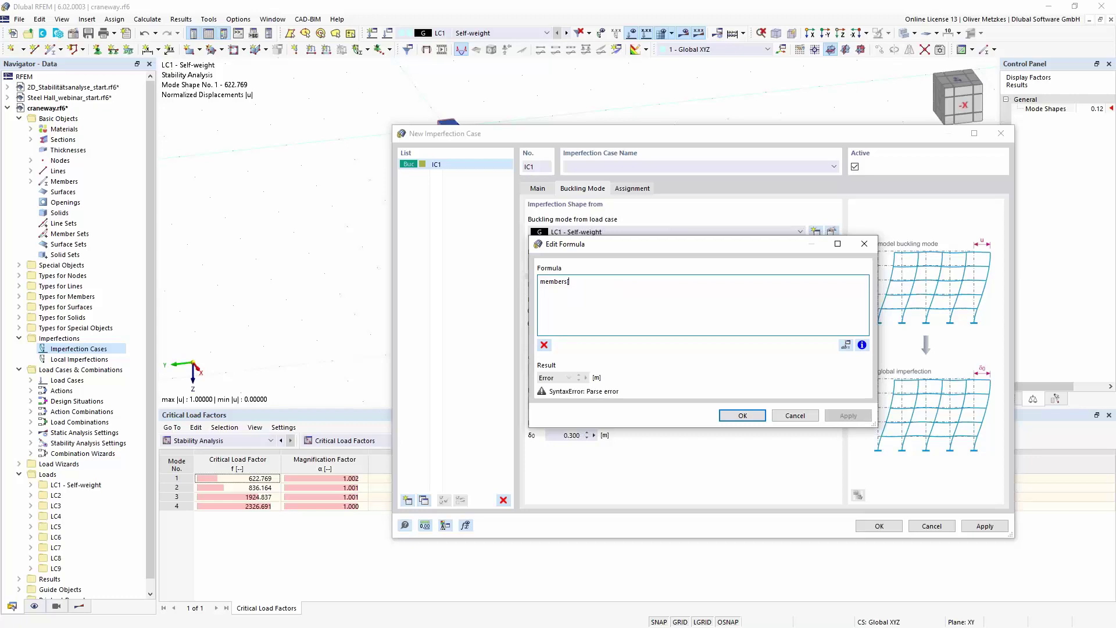
type("1].length")
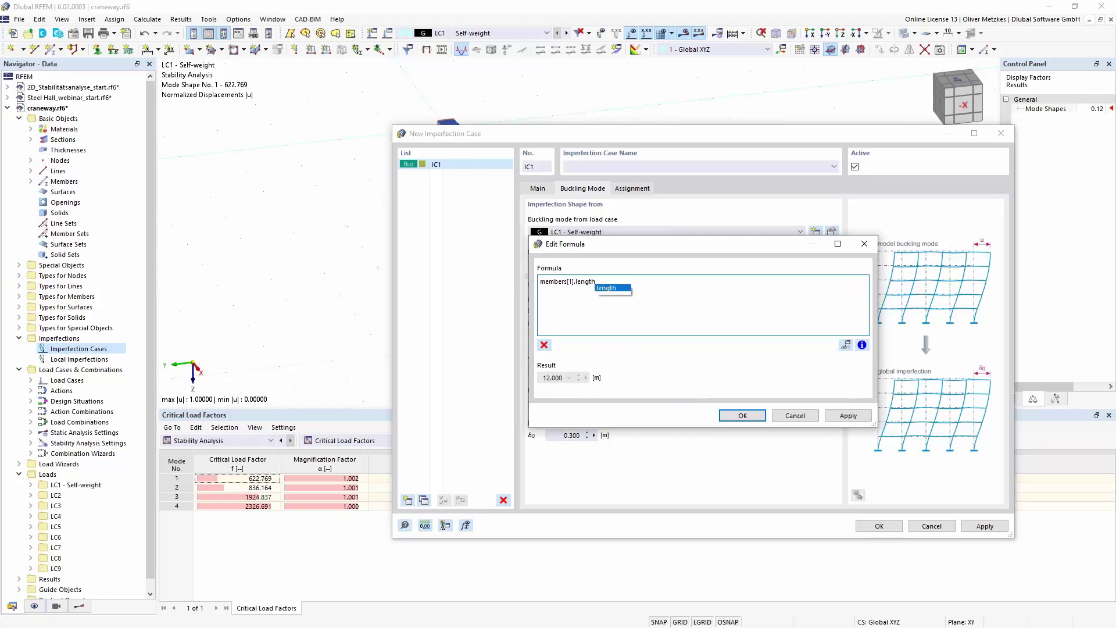
left_click(615, 288)
type("/2")
type("/")
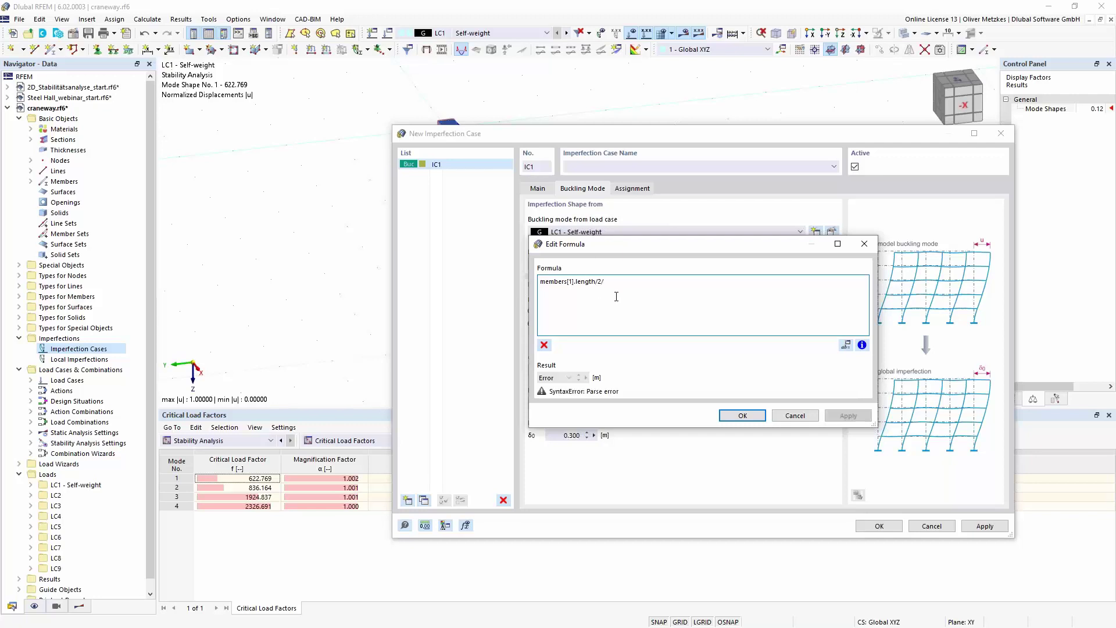
type("200")
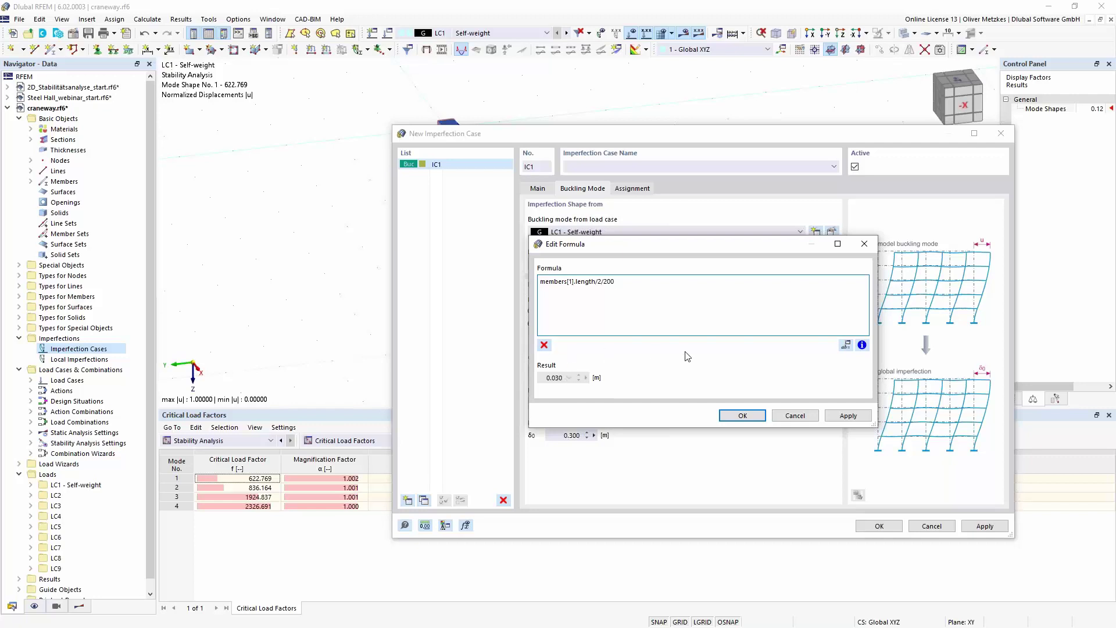
left_click(744, 417)
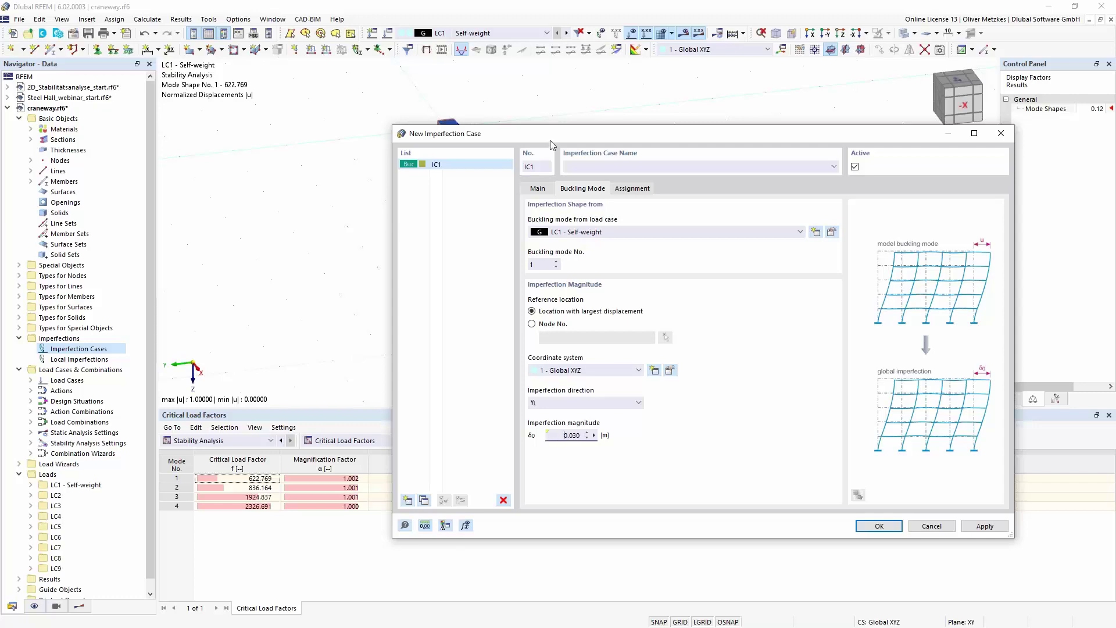
Step: Add a second imperfection case IC2 with the imperfection type Group of Imperfection Cases
left_click_drag(552, 134, 544, 329)
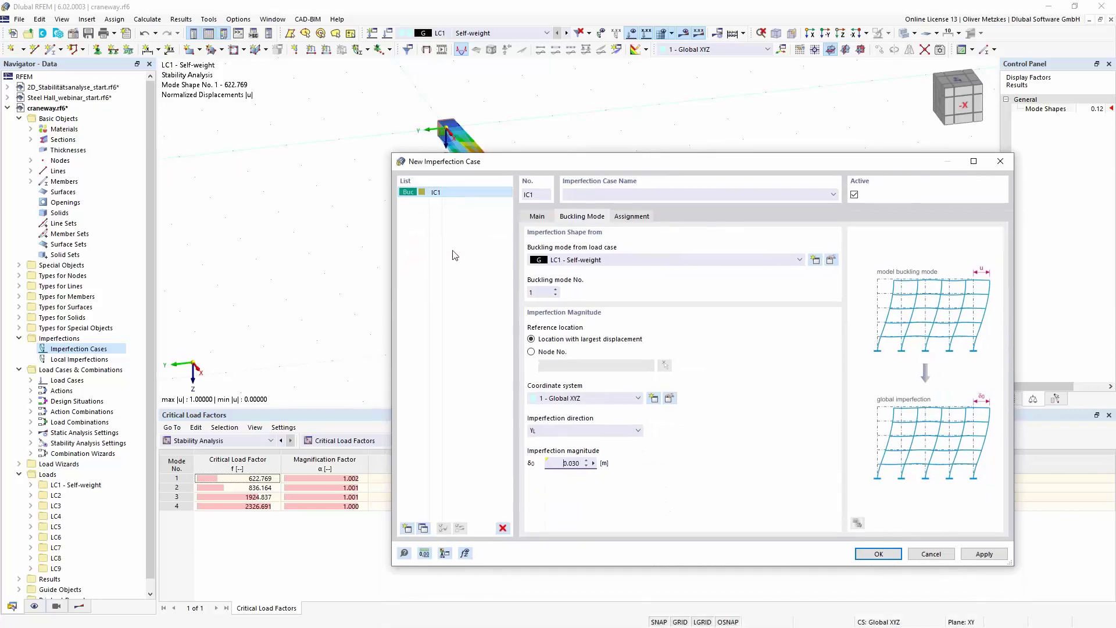
left_click(407, 527)
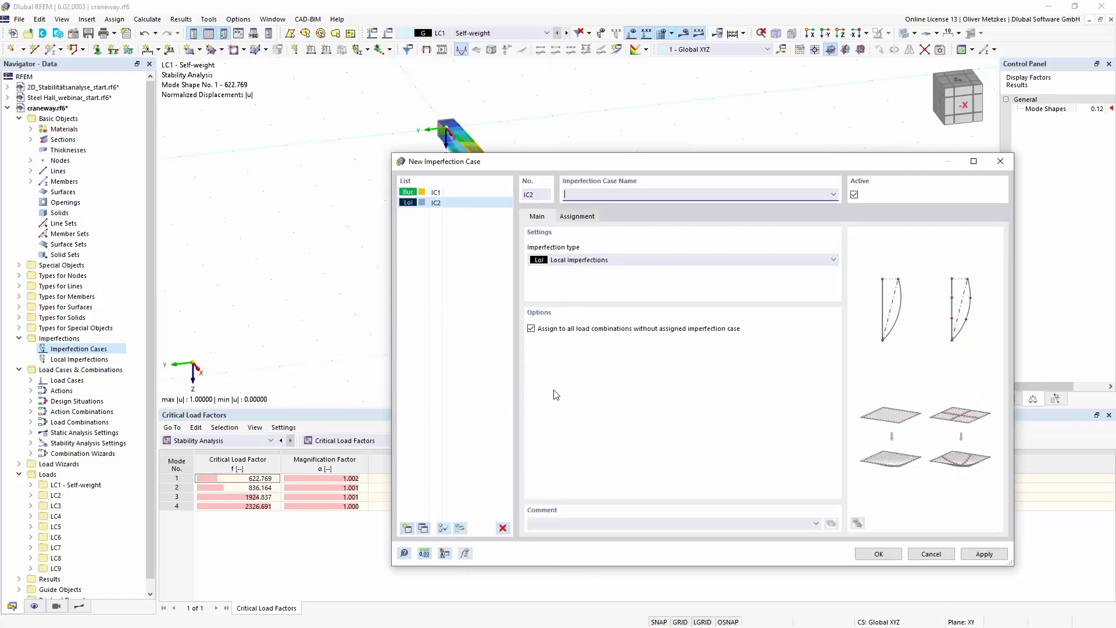
left_click(638, 261)
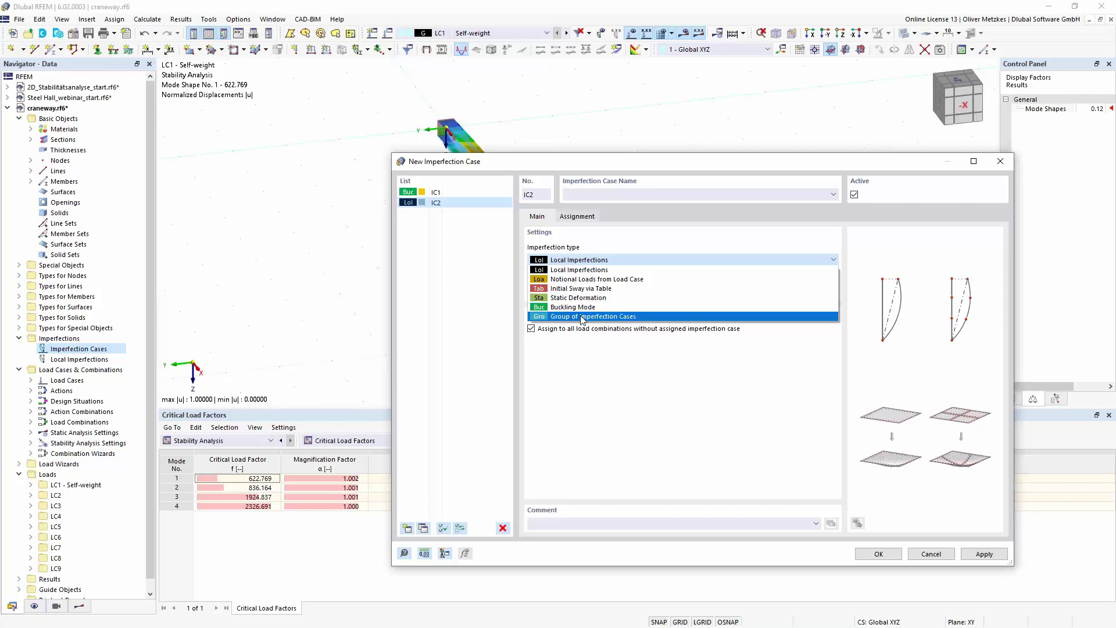
left_click(582, 317)
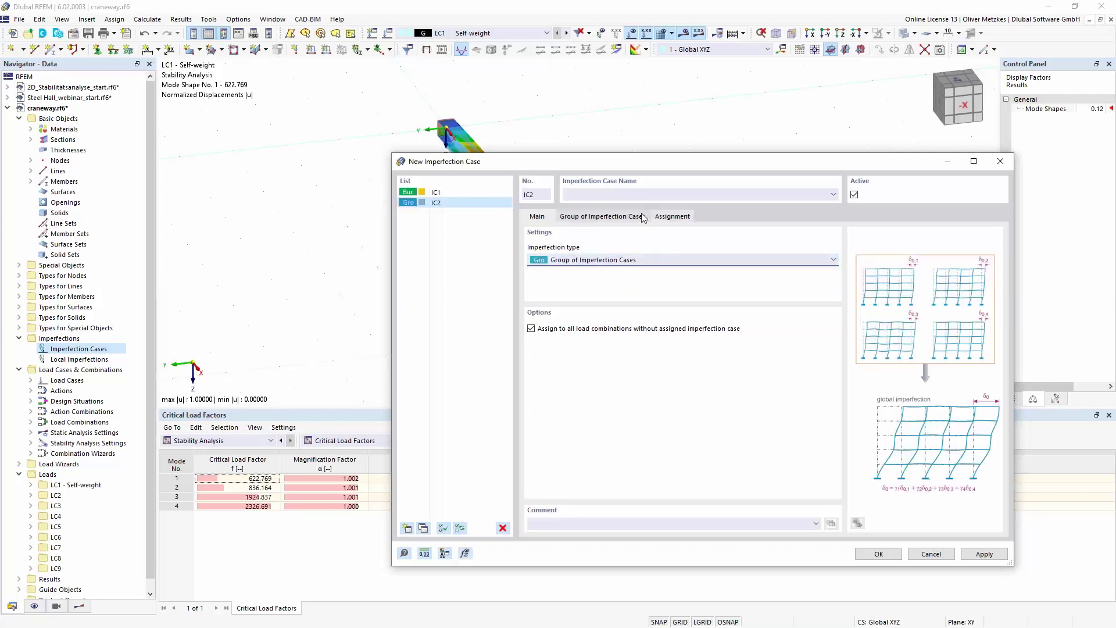
Step: Add IC1 to IC2's group with a factor of -1.00 and accept both imperfection cases
left_click(617, 216)
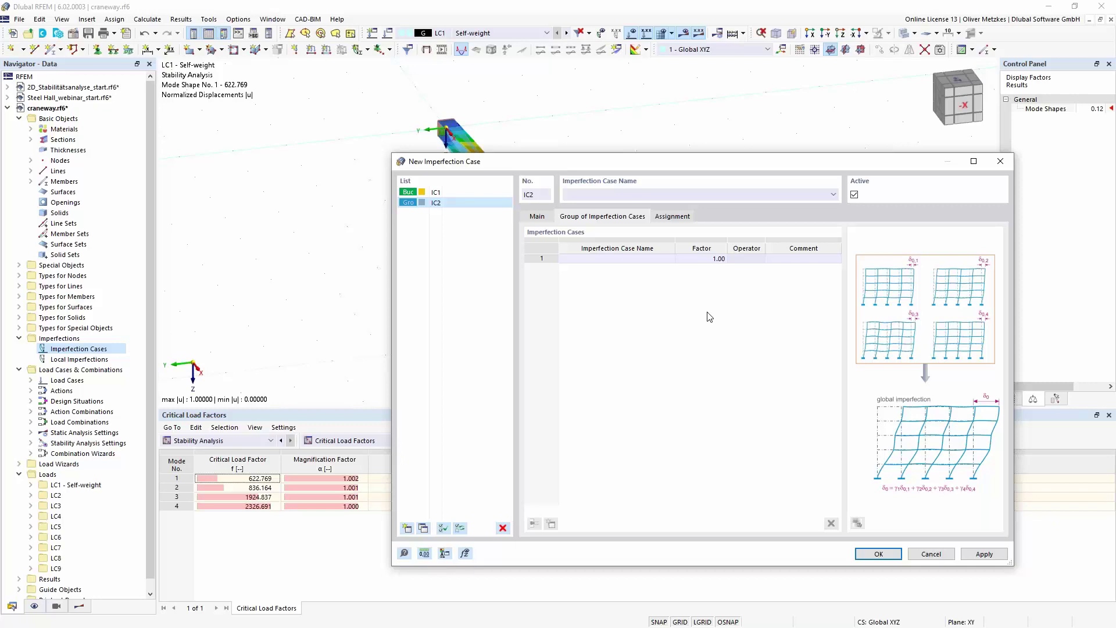
left_click(630, 260)
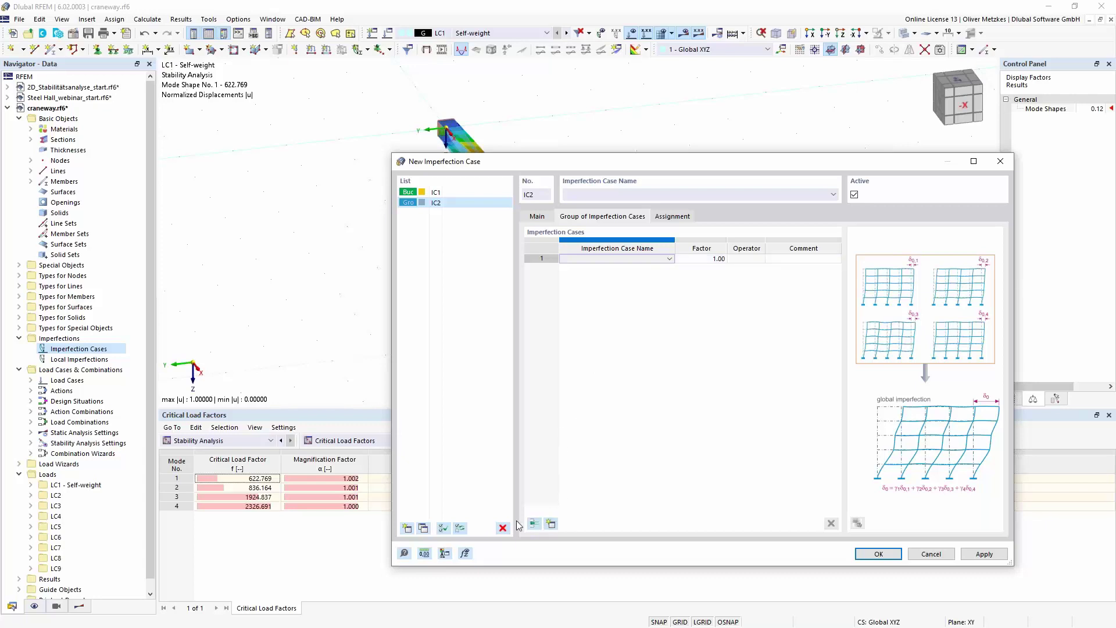
left_click(746, 259)
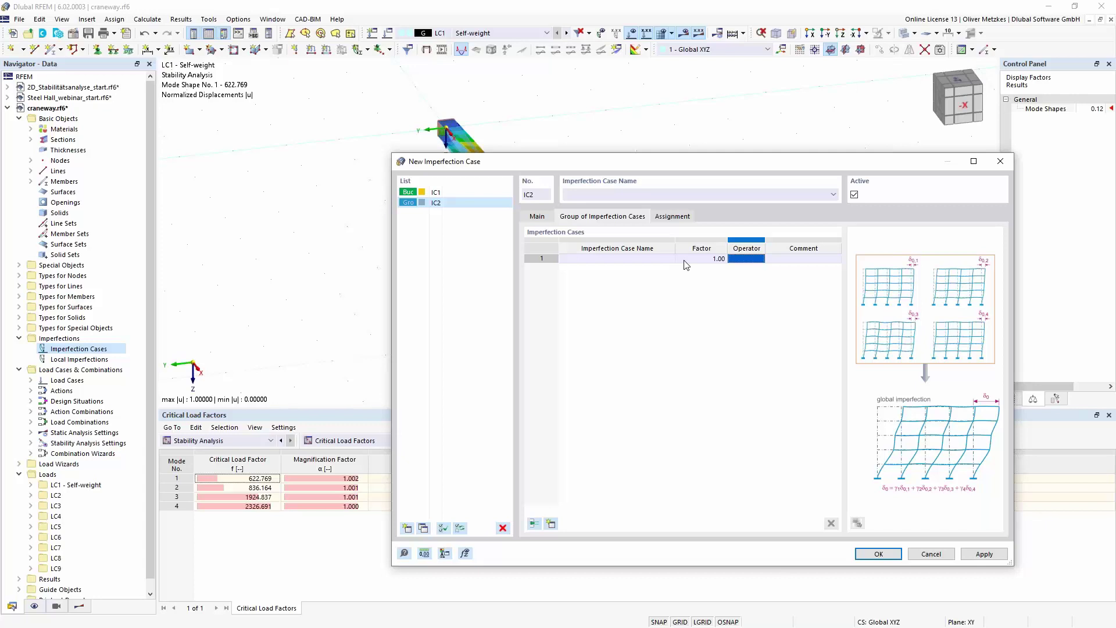
left_click(668, 260)
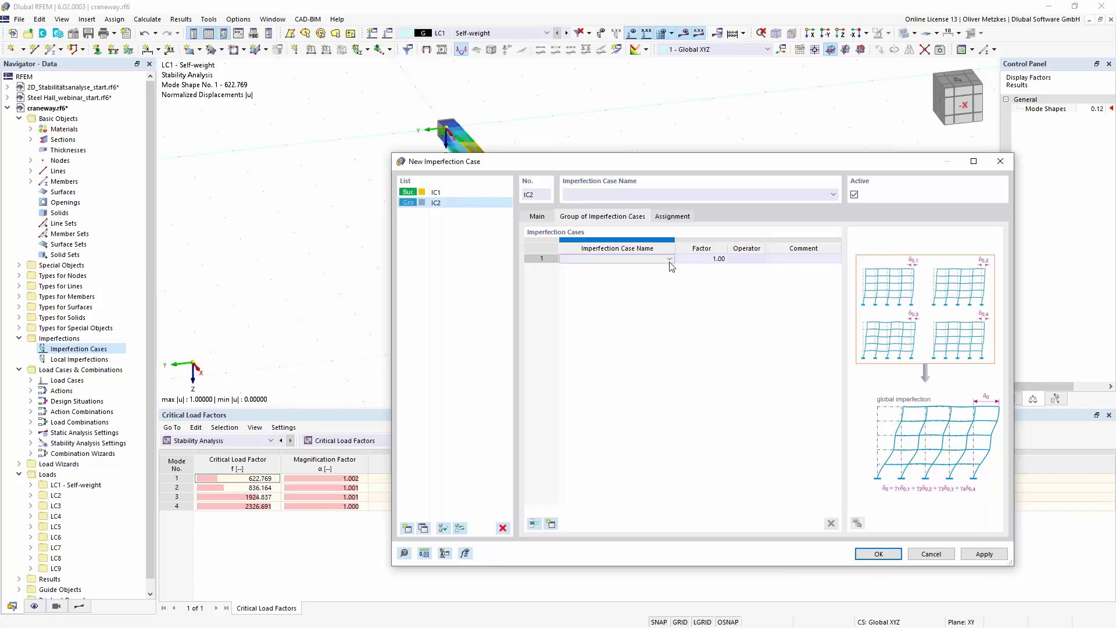
left_click(669, 261)
left_click(616, 269)
left_click(707, 259)
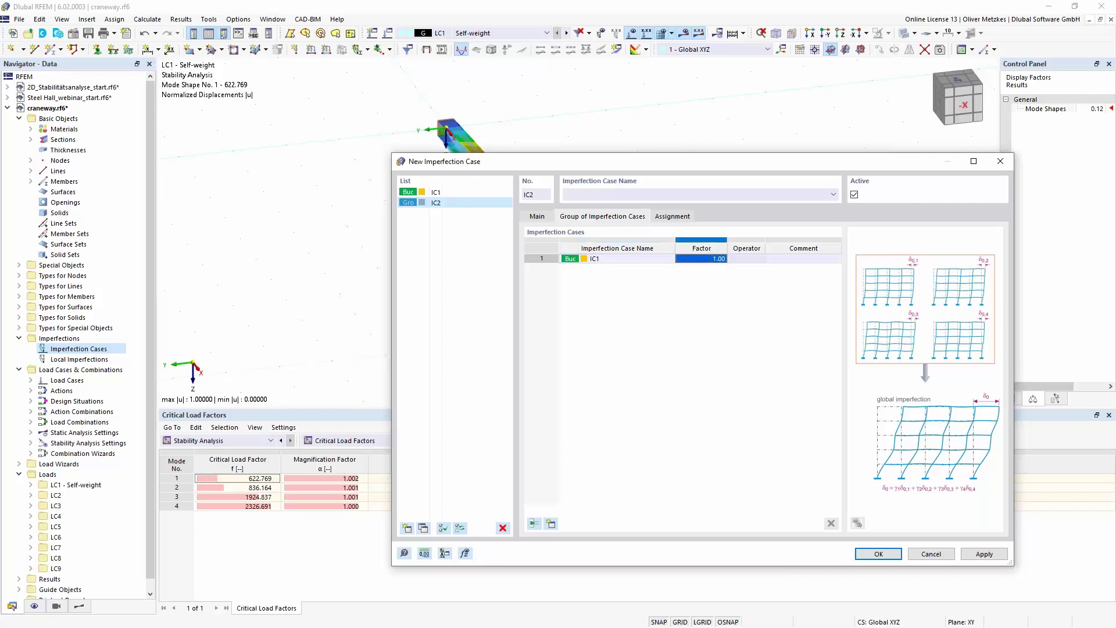
key("BackSpace")
type("-1")
left_click(661, 263)
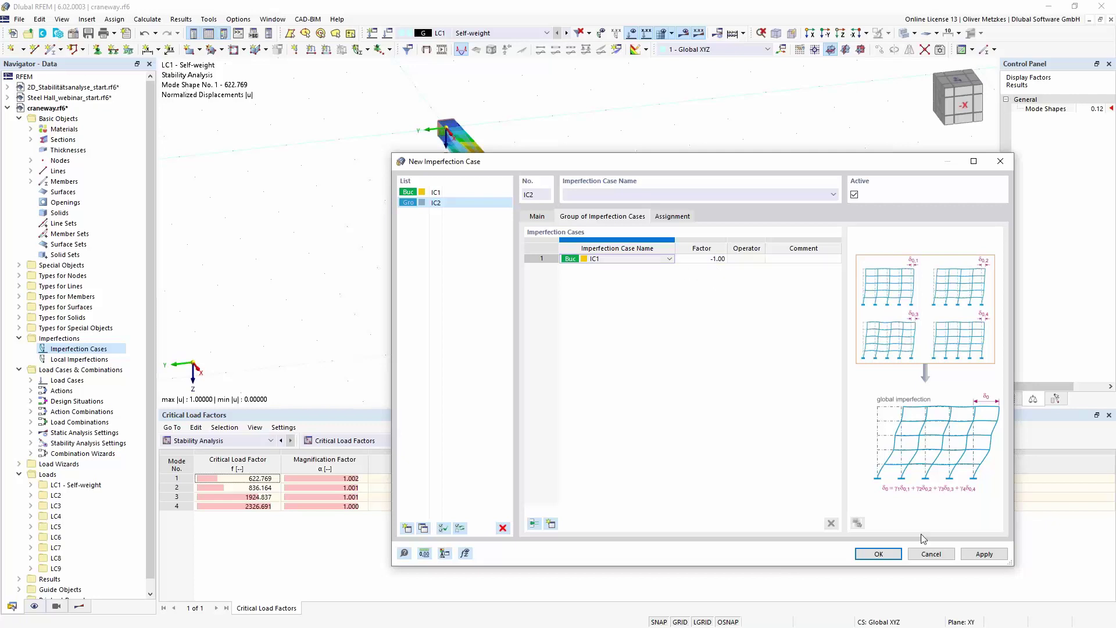
left_click(888, 554)
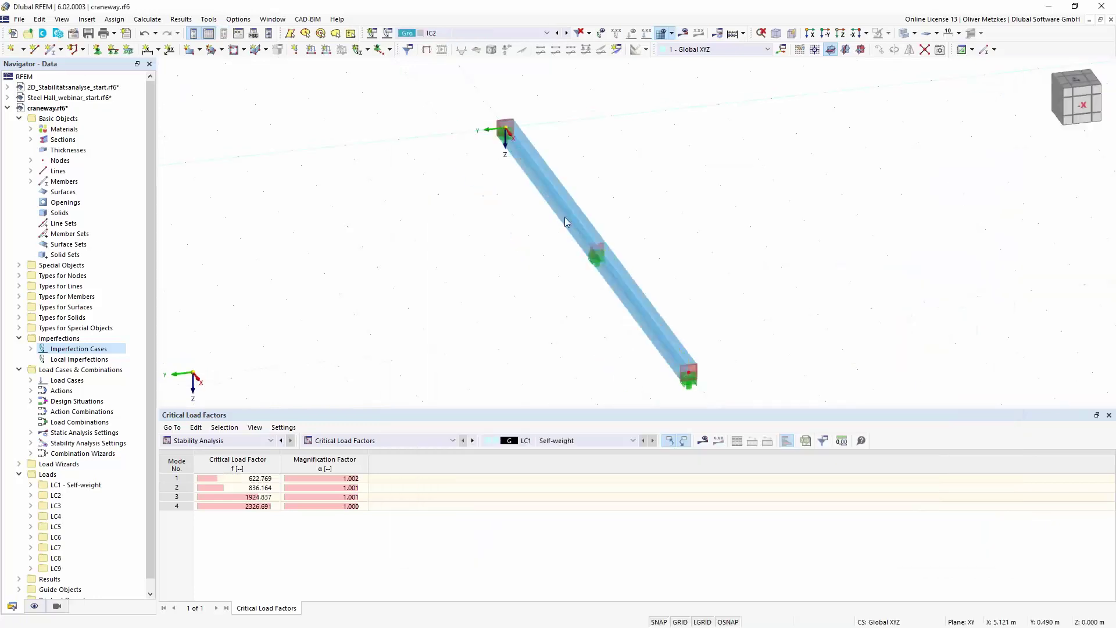
Step: Calculate imperfection case IC2 and display the beam's total global deformations |u|
middle_click_drag(599, 350, 632, 328, "ctrl")
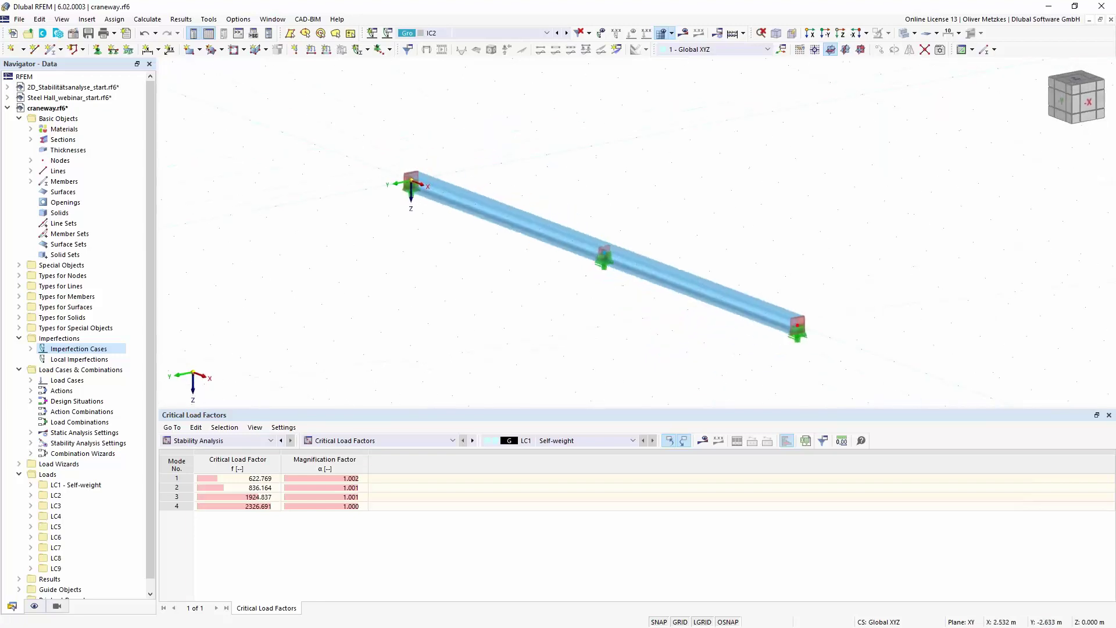
middle_click_drag(453, 182, 299, 181)
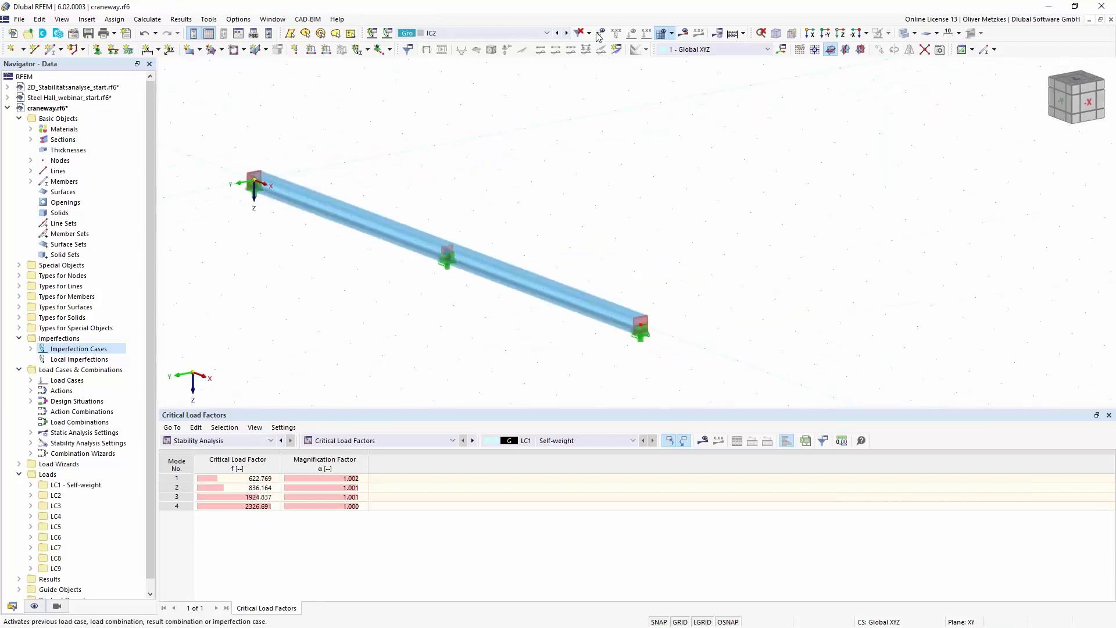
left_click(683, 33)
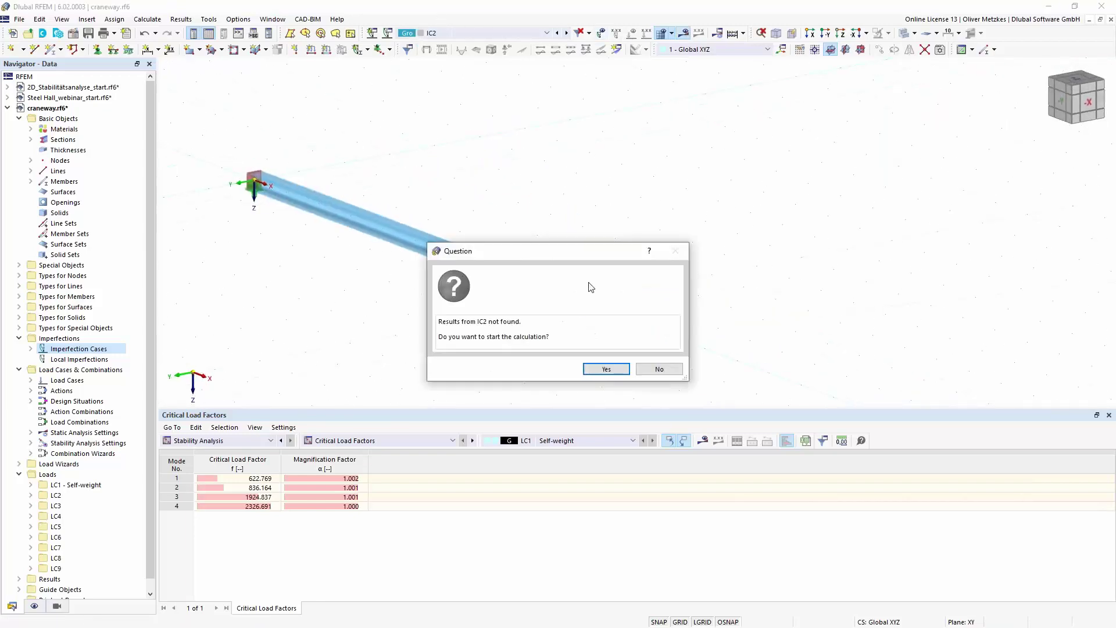
left_click(605, 368)
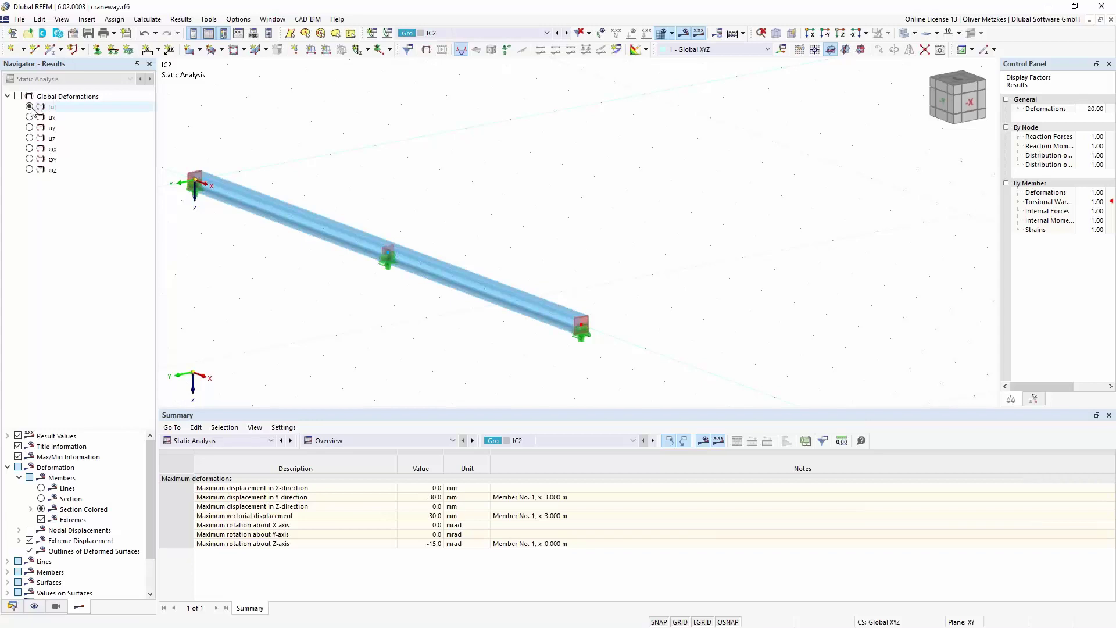
left_click(20, 95)
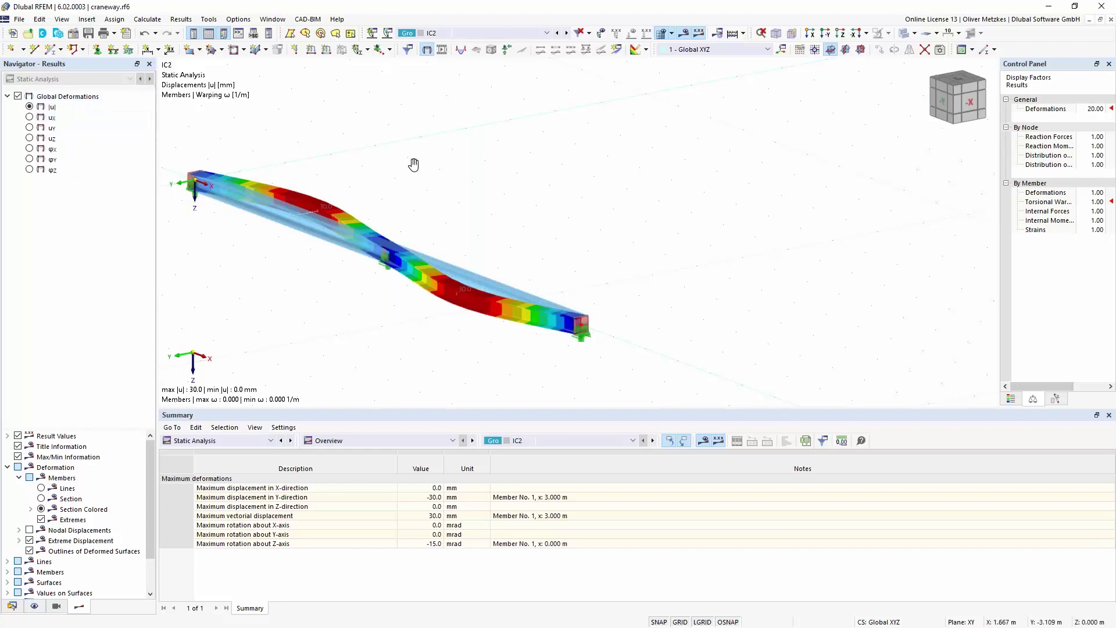
Step: Calculate imperfection case IC1 and compare its deformed shape with that of IC2
middle_click_drag(414, 164, 546, 191)
left_click(546, 33)
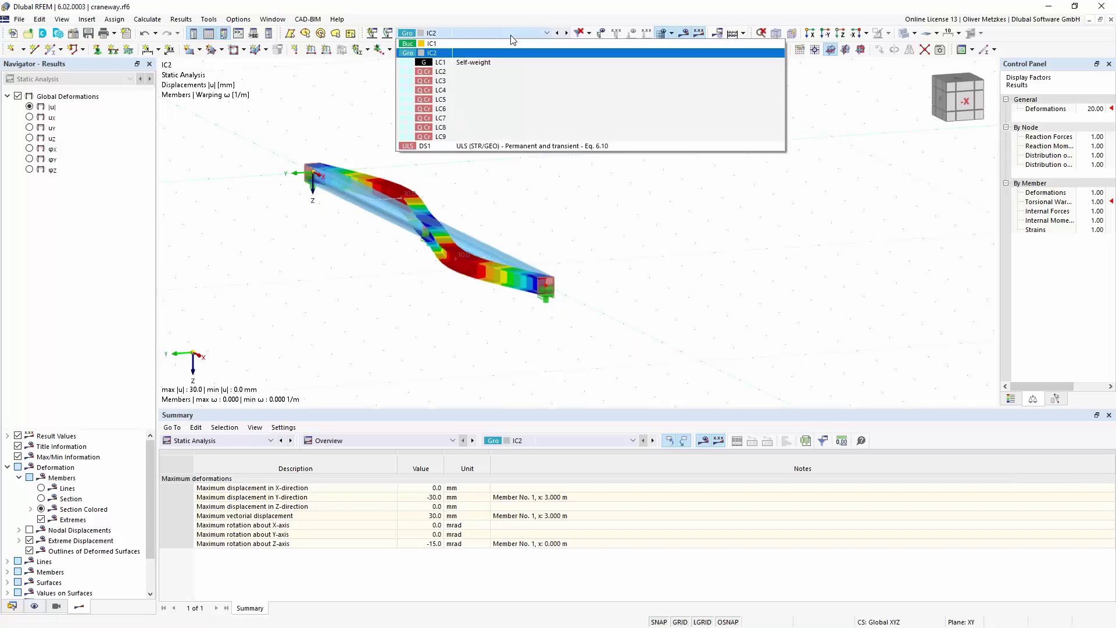
left_click(599, 46)
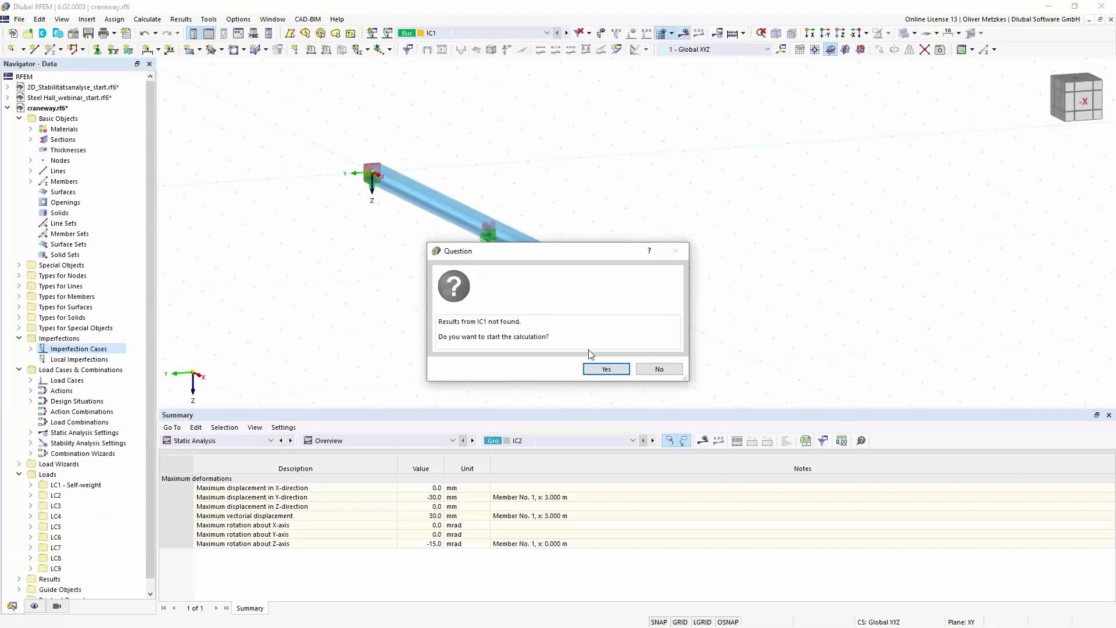
left_click(597, 366)
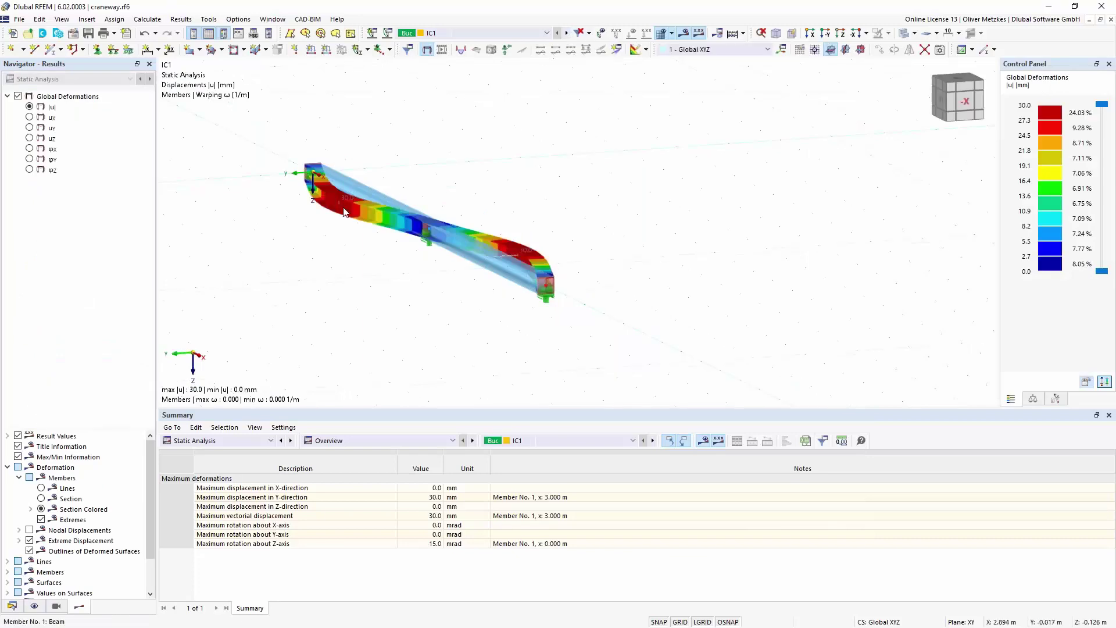
mouse_move(361, 210)
left_click(566, 33)
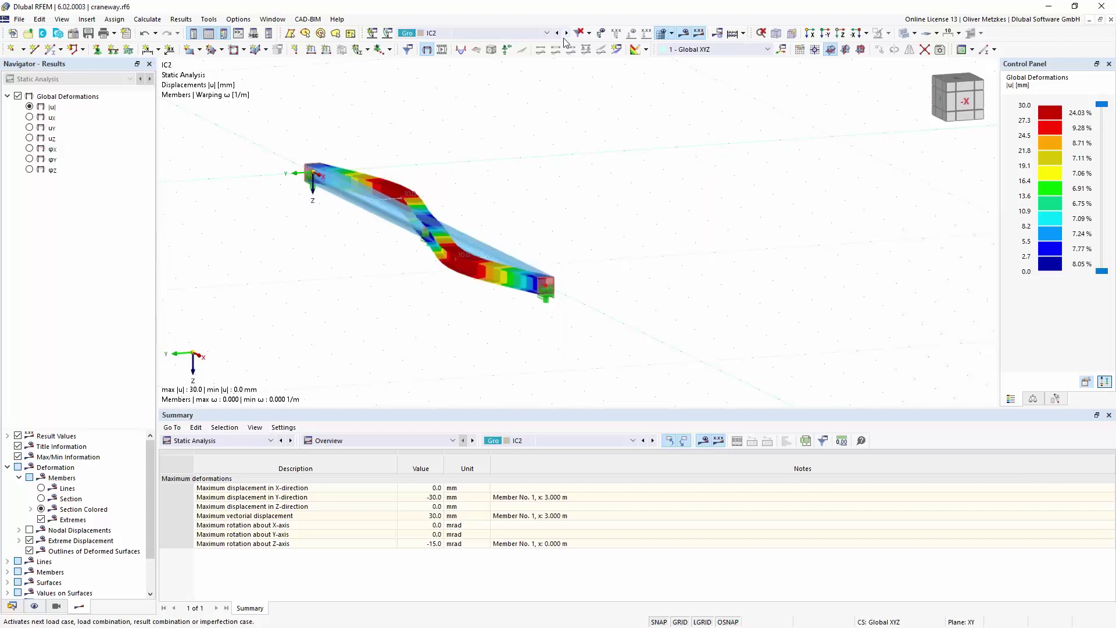
Step: Open design situation DS1 for editing and check the imperfection case option in its assigned combination wizard
left_click(431, 33)
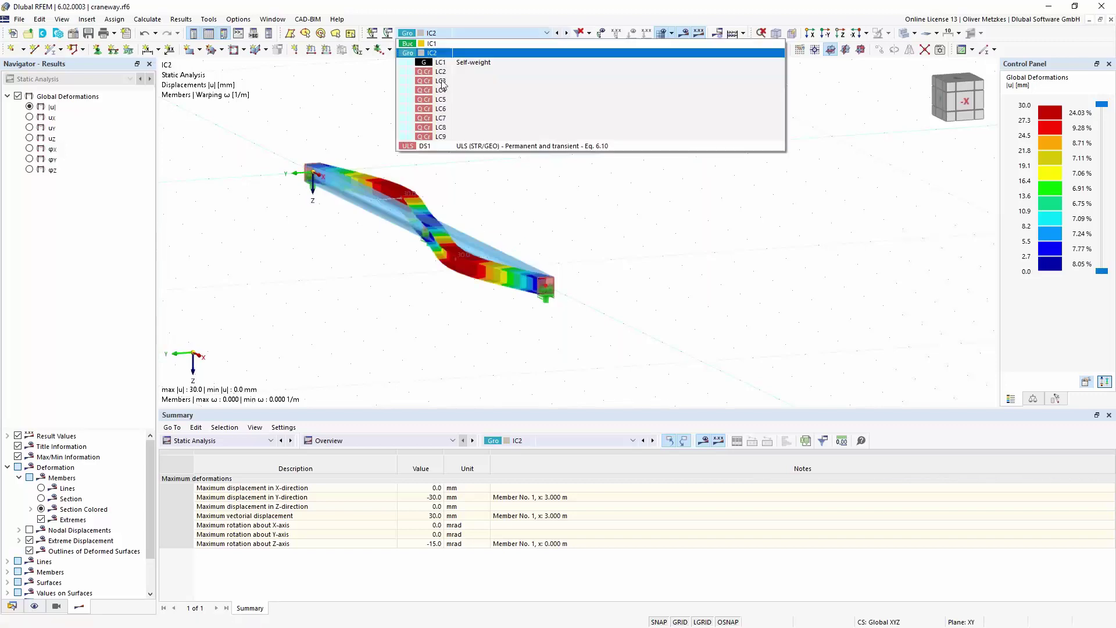
left_click(446, 146)
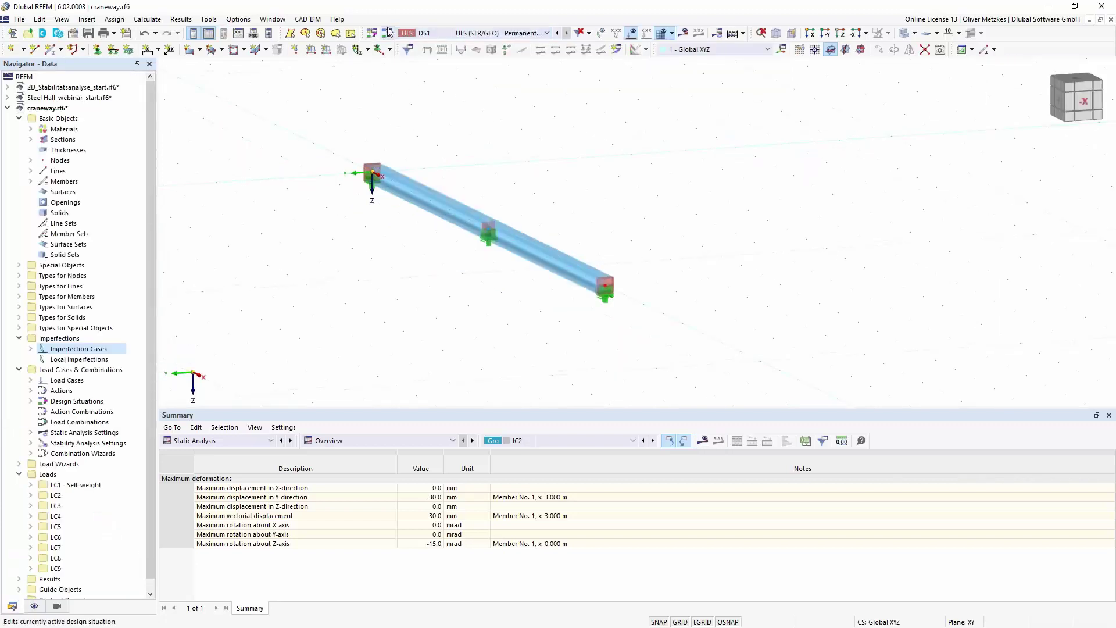
left_click(389, 34)
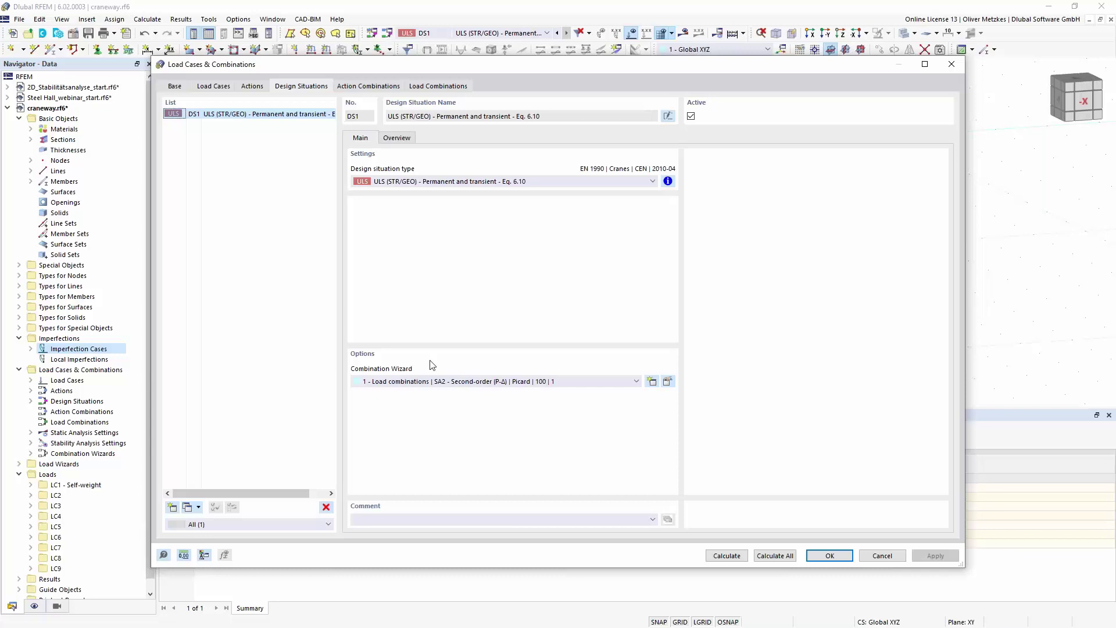
left_click(672, 383)
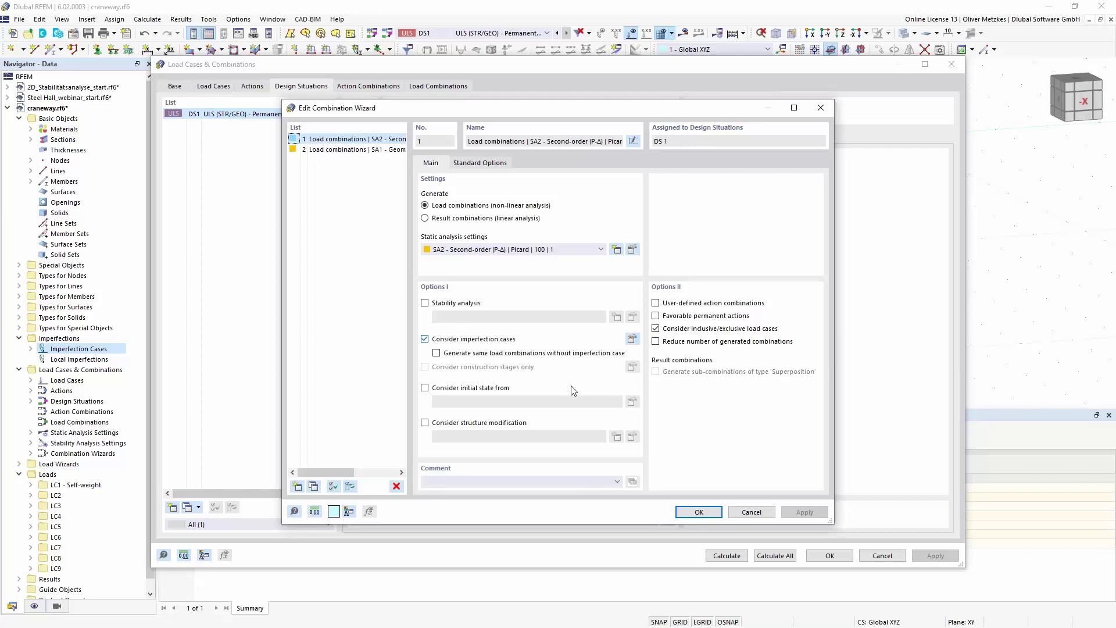
left_click(699, 512)
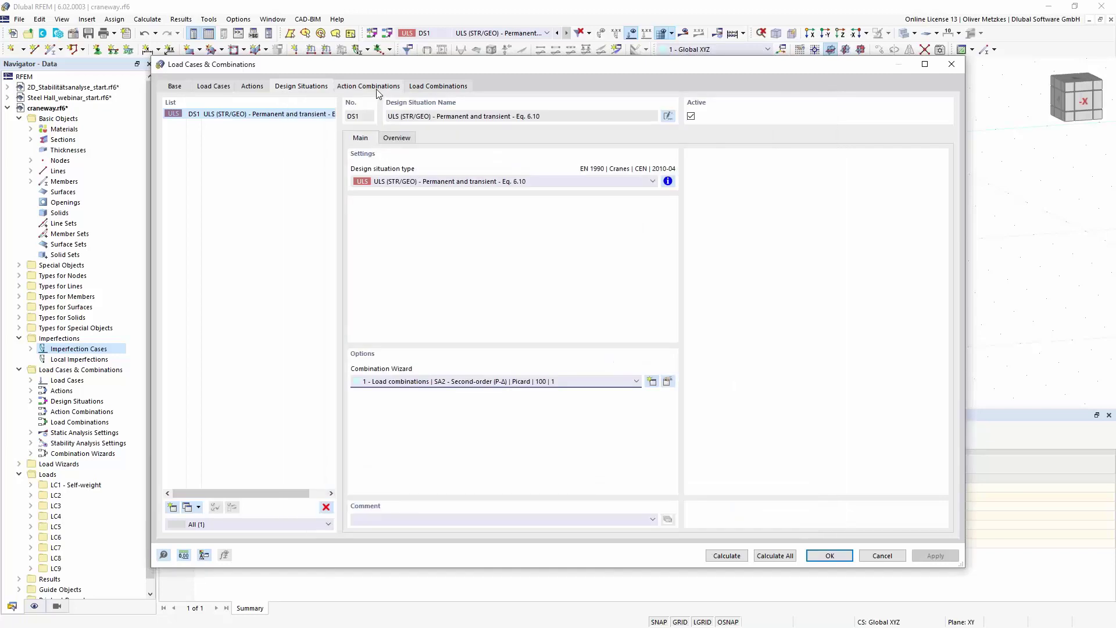
Step: Examine which imperfection cases are assigned to the generated load combinations CO3 and CO4
left_click(414, 87)
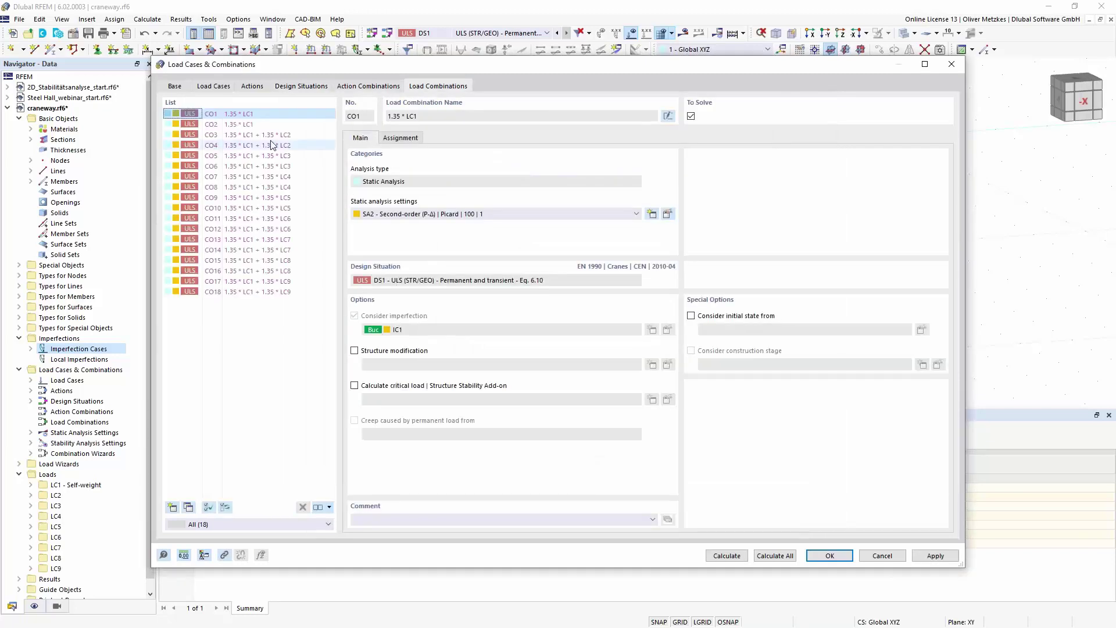
left_click(266, 136)
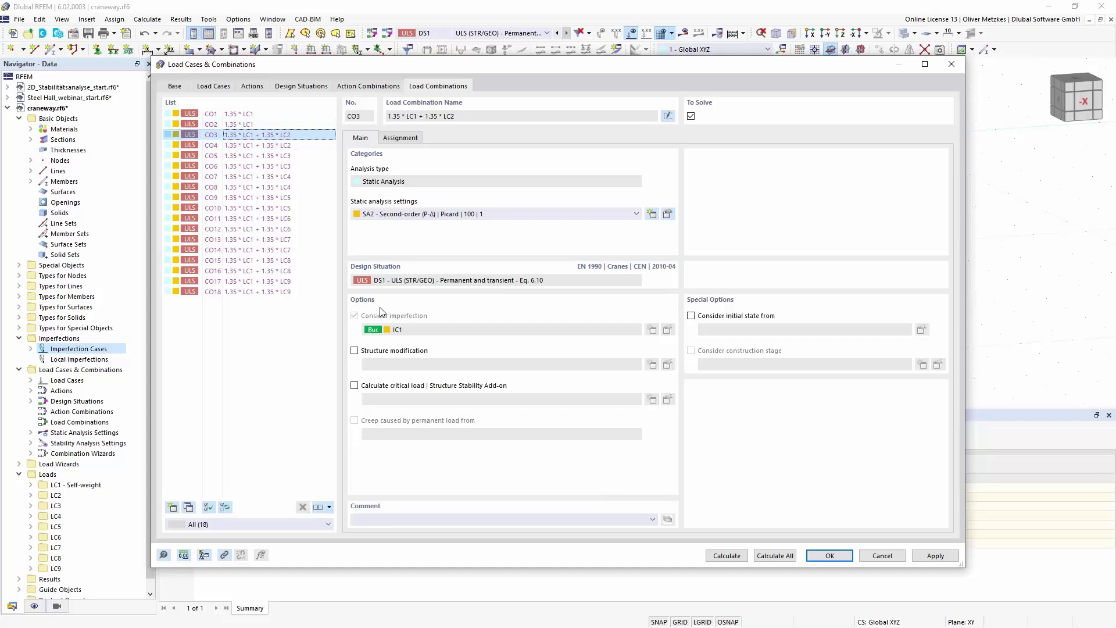
left_click(265, 145)
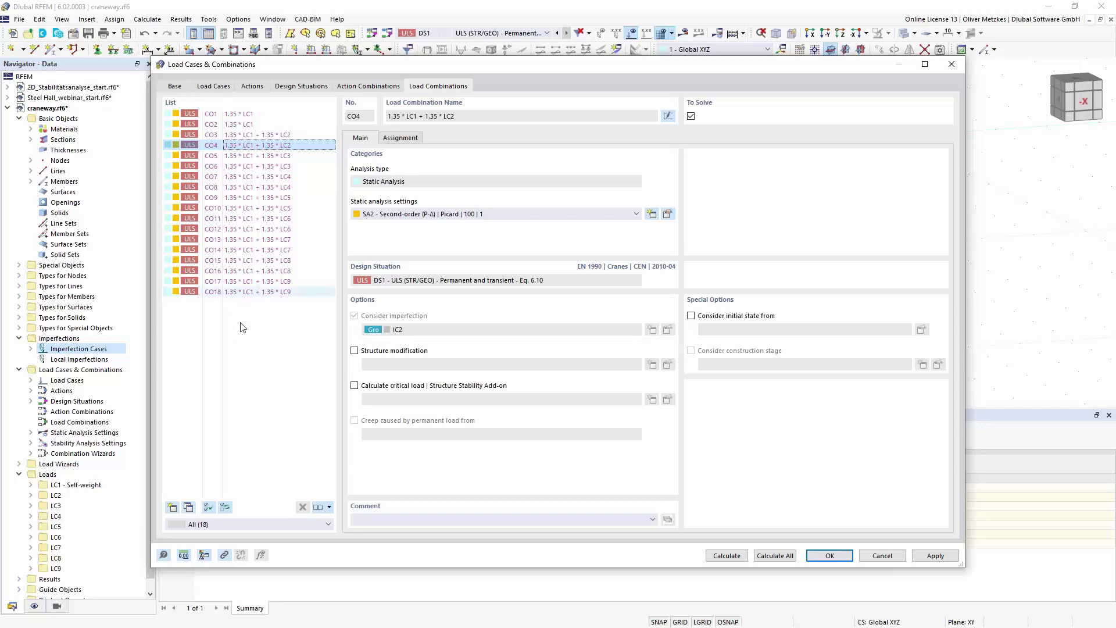
Step: Calculate design situation DS1 and display the beam's secondary torsional moment MT,sec
left_click(309, 87)
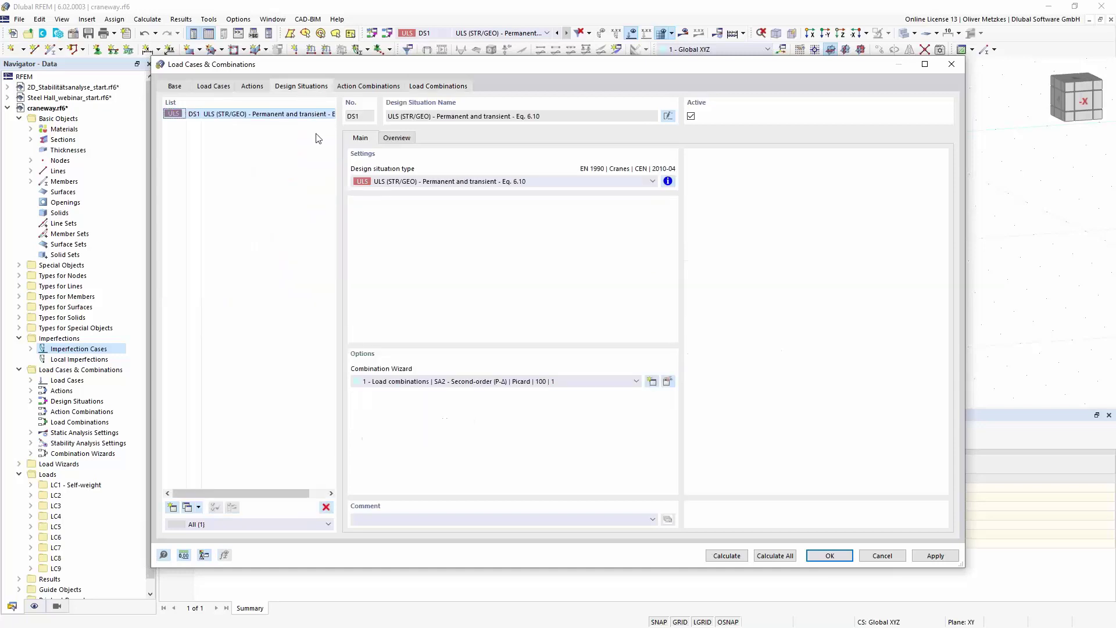
left_click(726, 556)
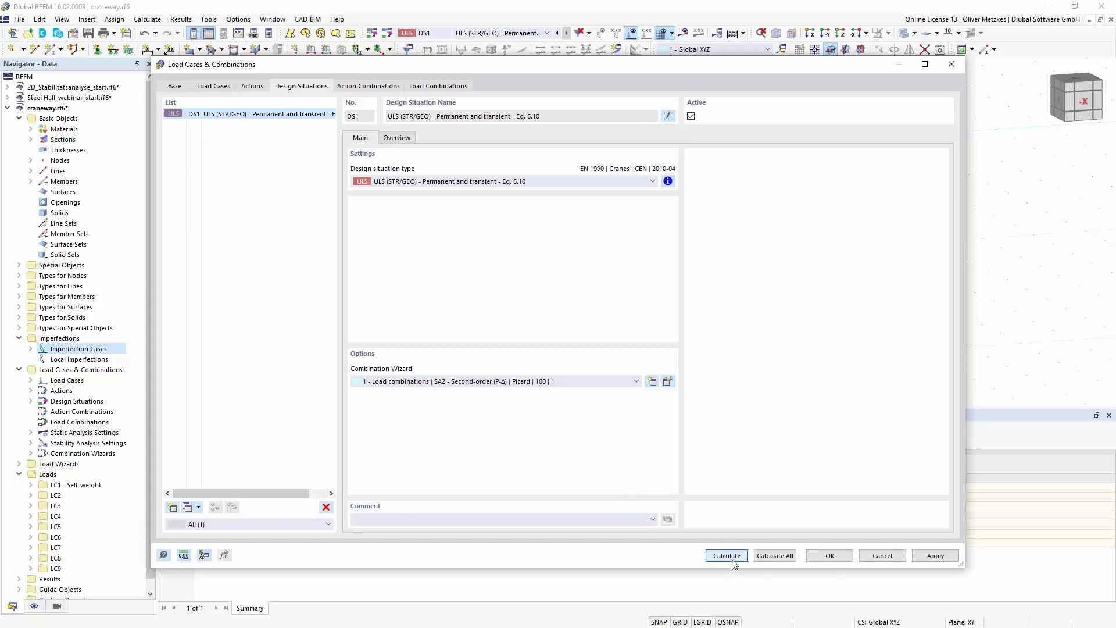
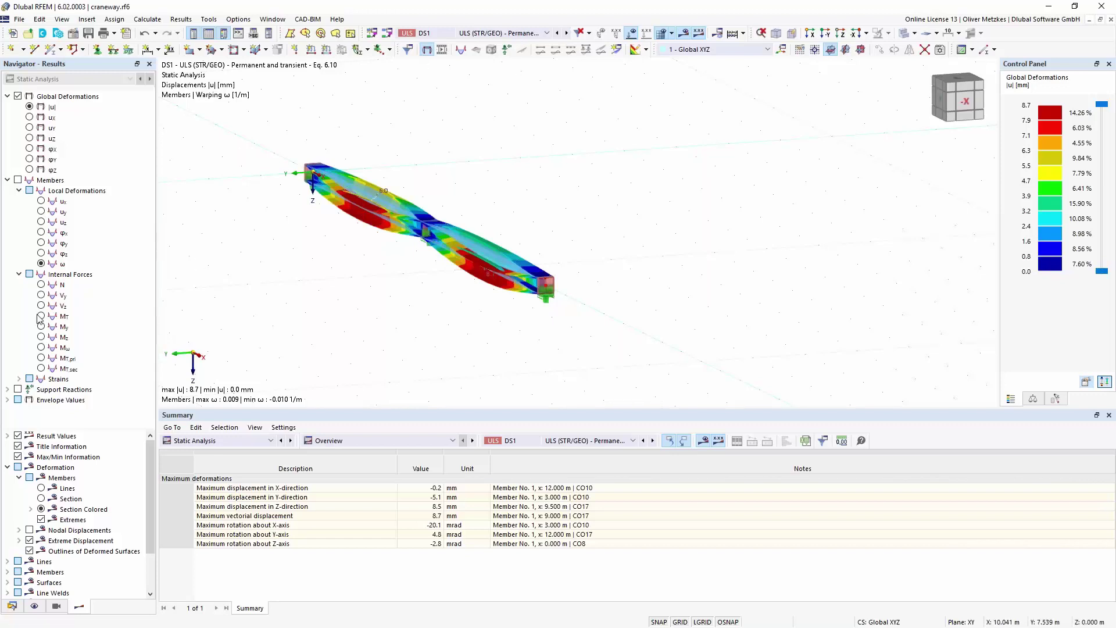
left_click(45, 359)
left_click(45, 368)
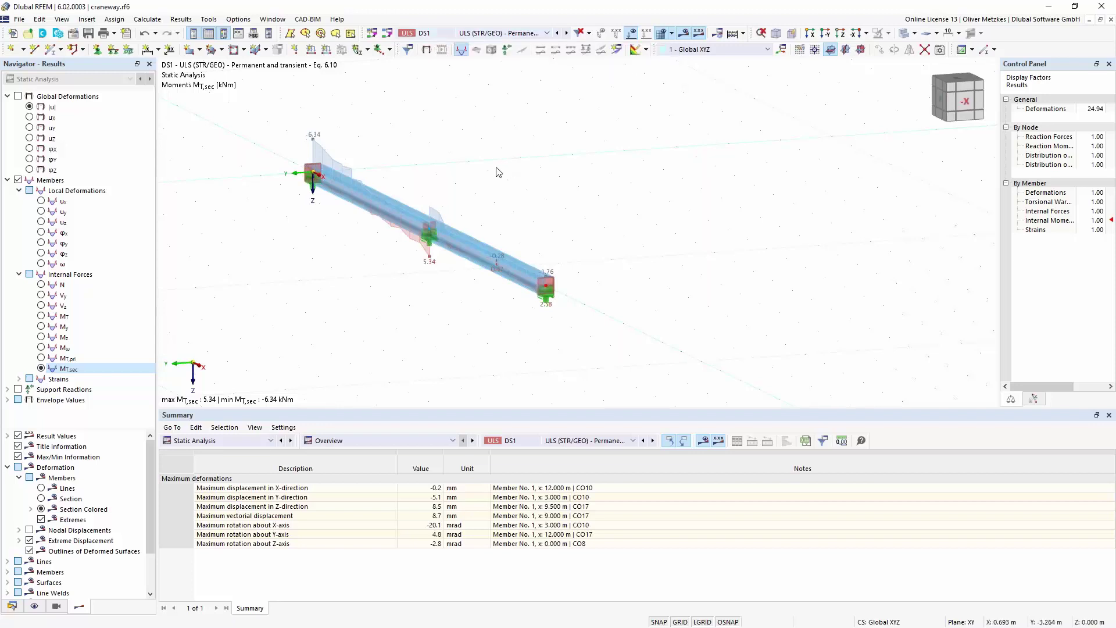
Step: Activate the Steel Design add-on in the craneway model's base data
left_click(74, 36)
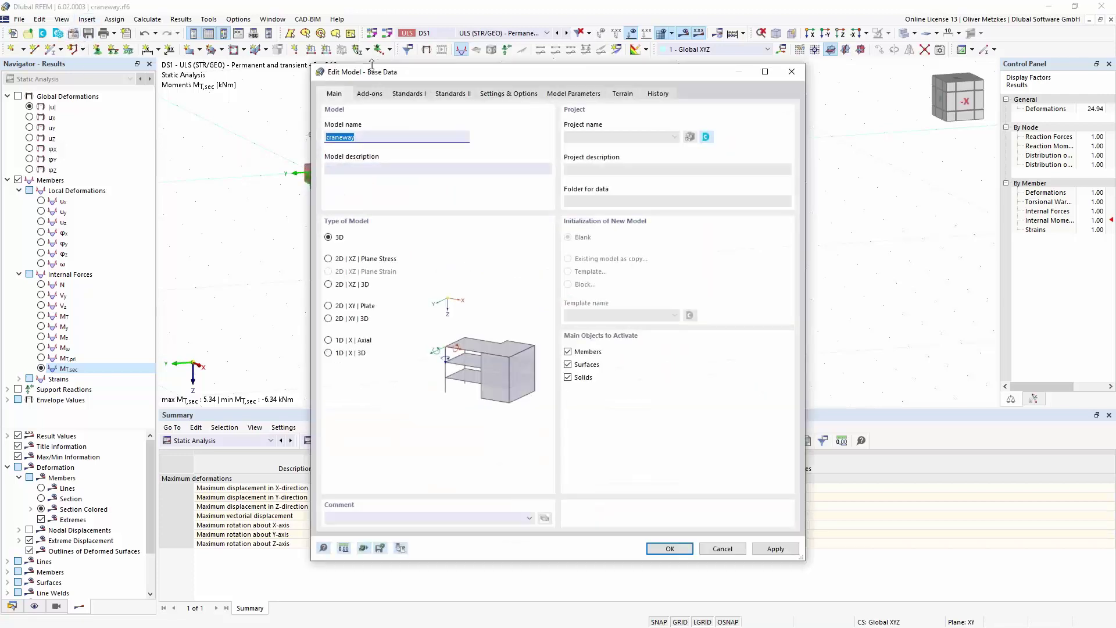
left_click(369, 94)
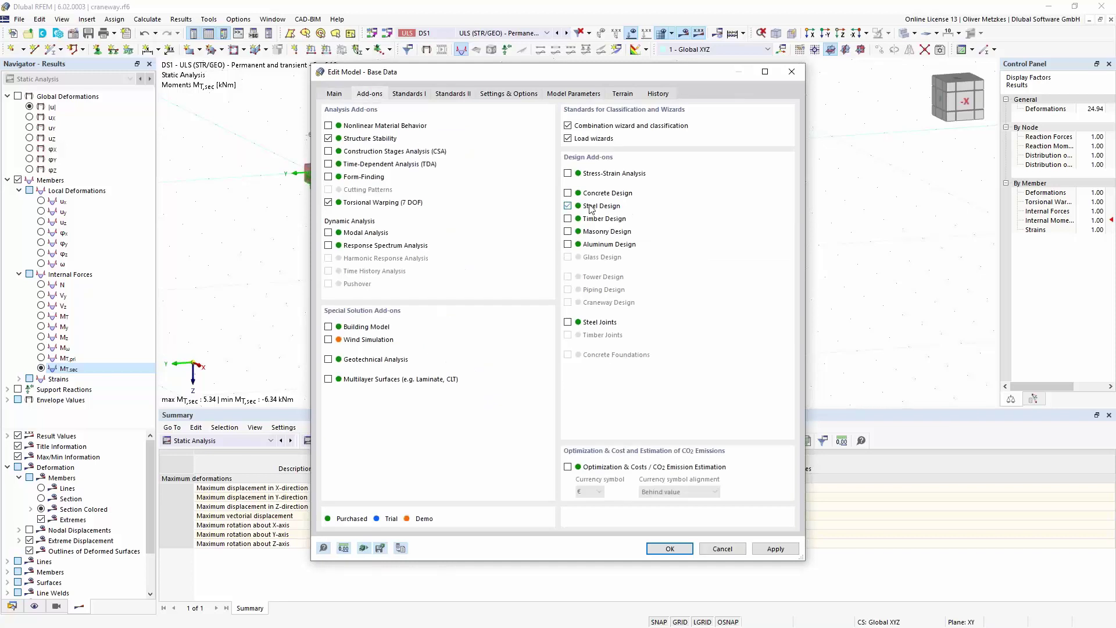
left_click(568, 204)
left_click(668, 548)
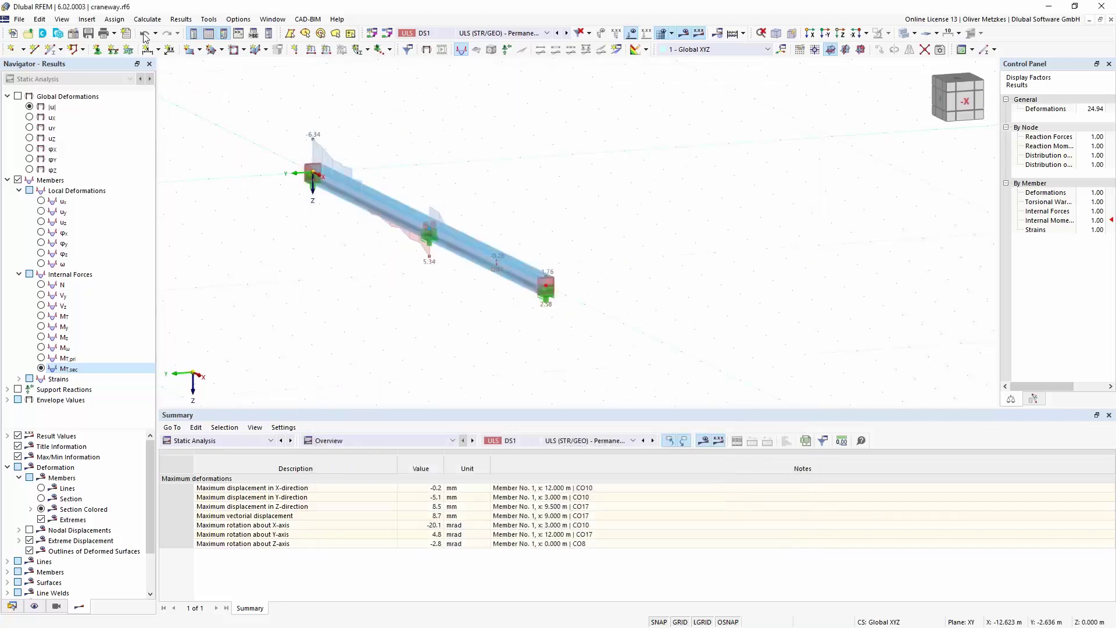
Step: Save the model as craneway.rf6 in the Webinar folder, including the FE mesh and results
left_click(88, 33)
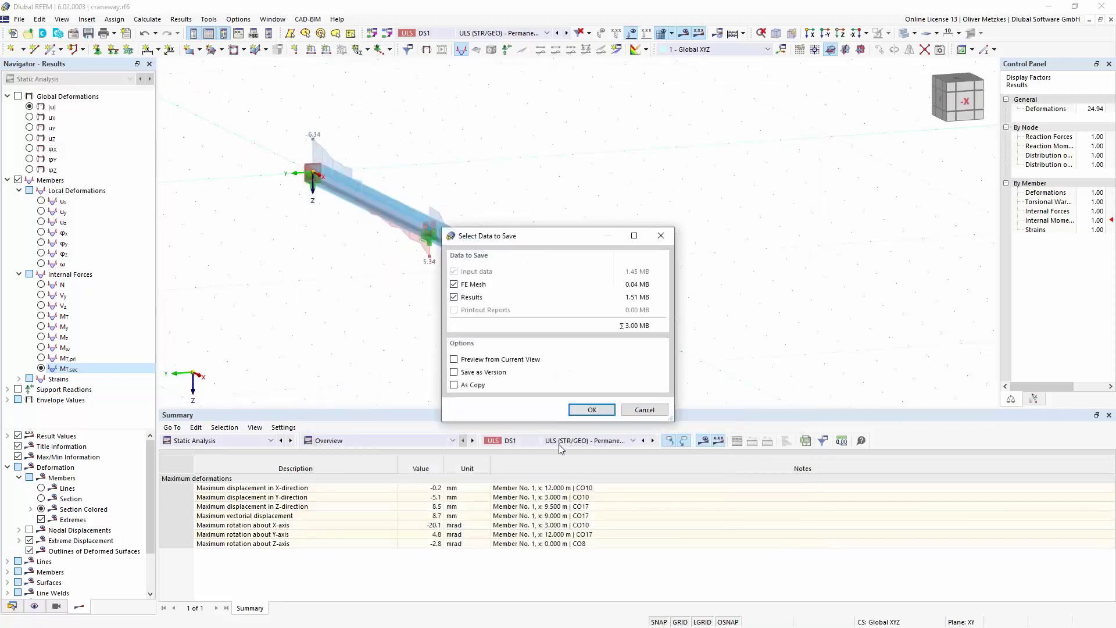
left_click(591, 411)
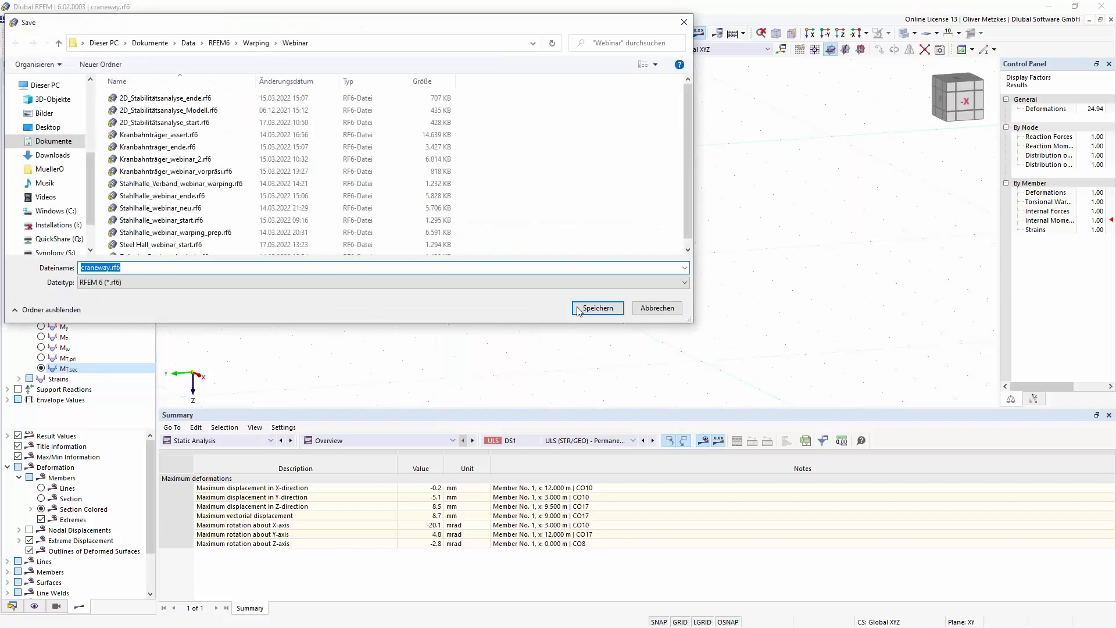
left_click(582, 310)
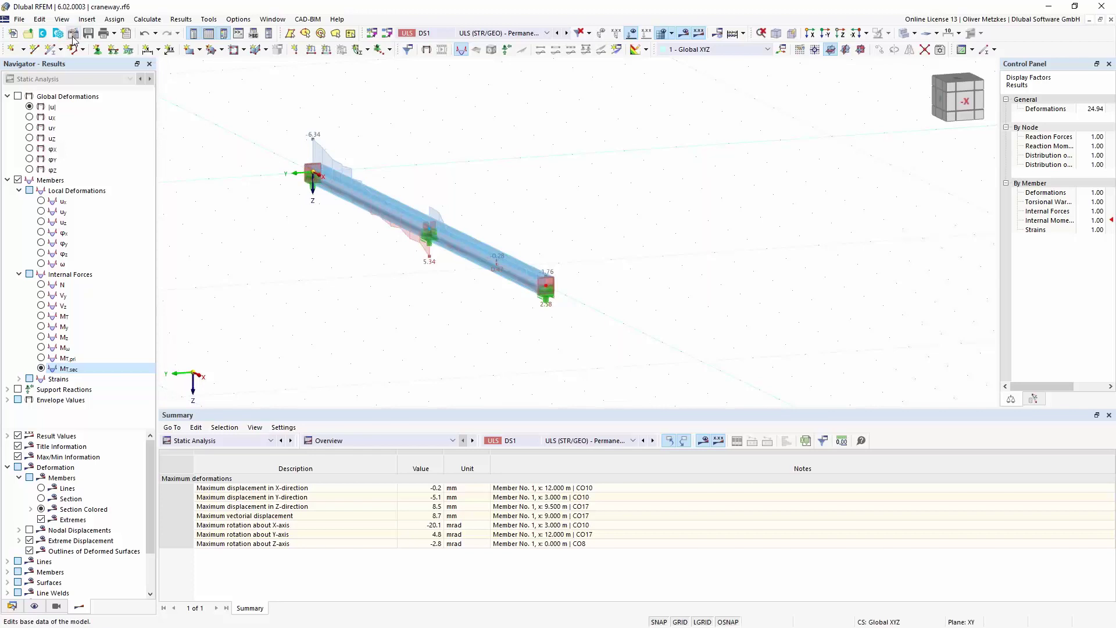
Step: Examine the Steel Design input data for design situations, objects to design, materials and sections
left_click(193, 445)
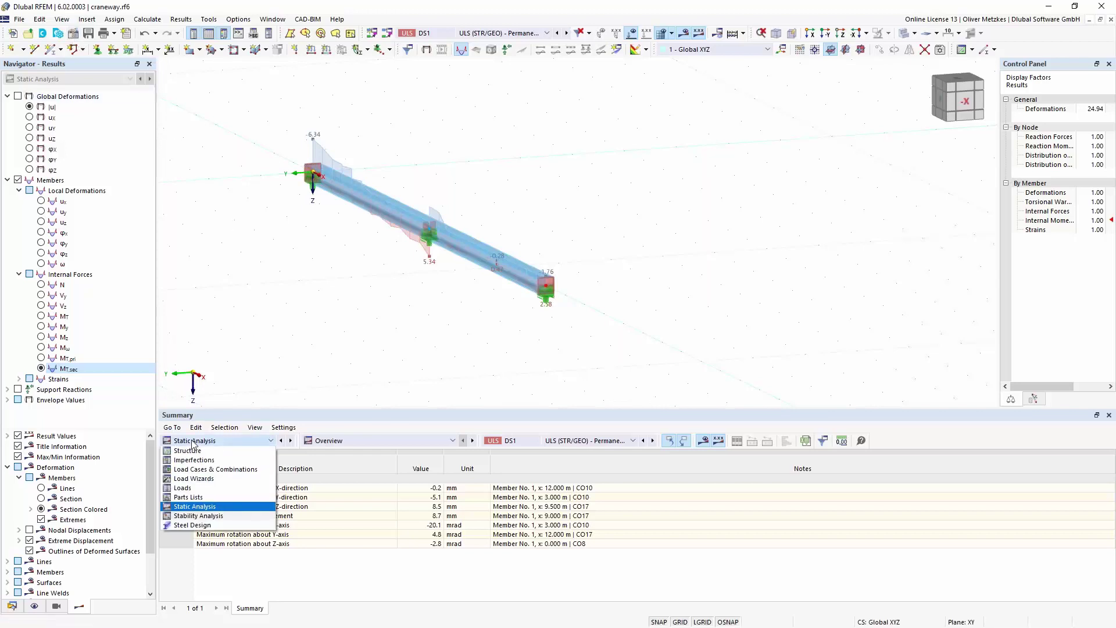
left_click(211, 526)
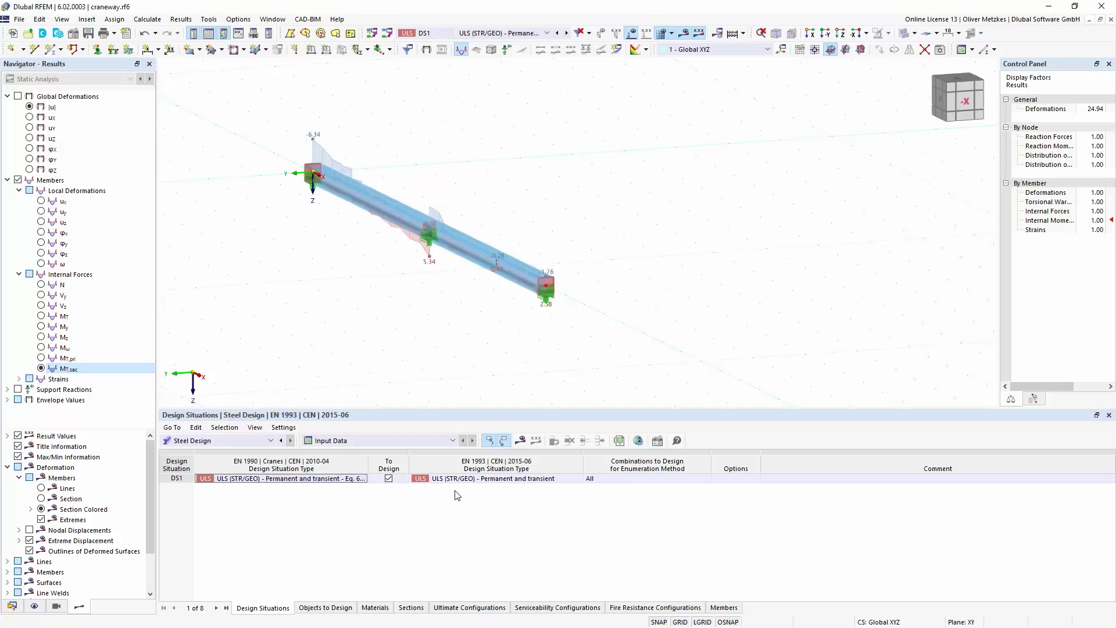
left_click(339, 608)
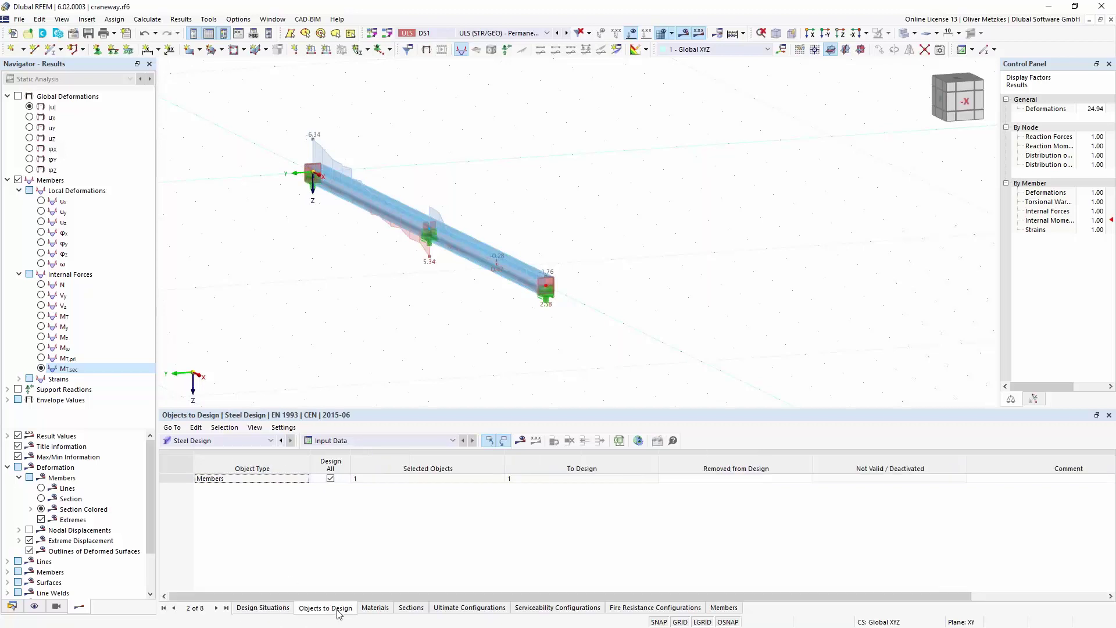
left_click(384, 607)
left_click(410, 608)
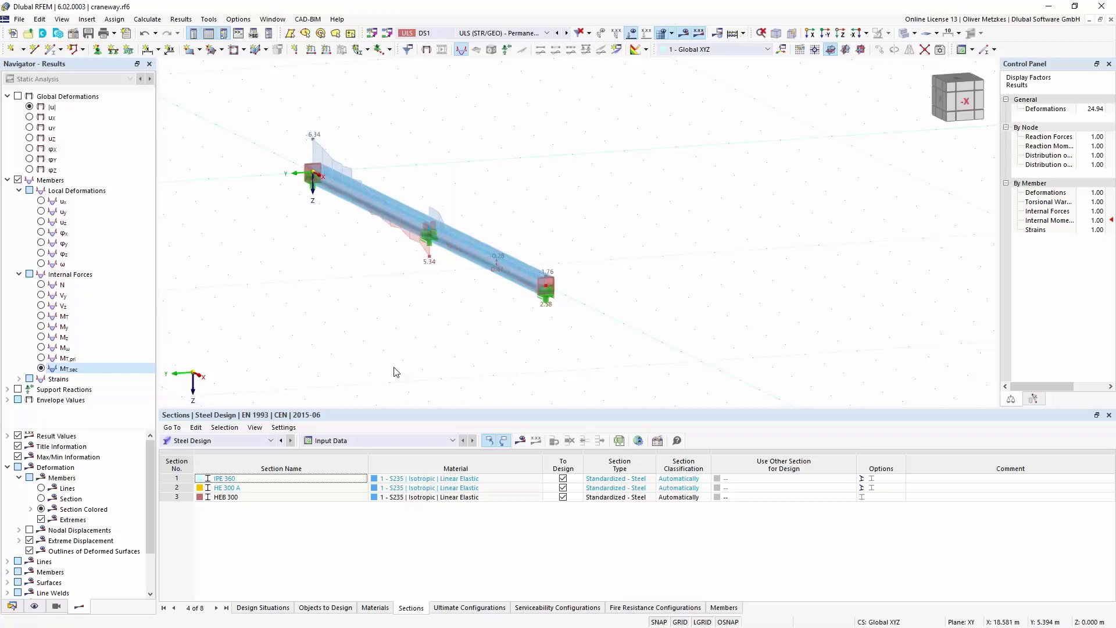
Step: In the Default ultimate configuration, use γM1 for determining the section resistance and turn off stability design
left_click(487, 608)
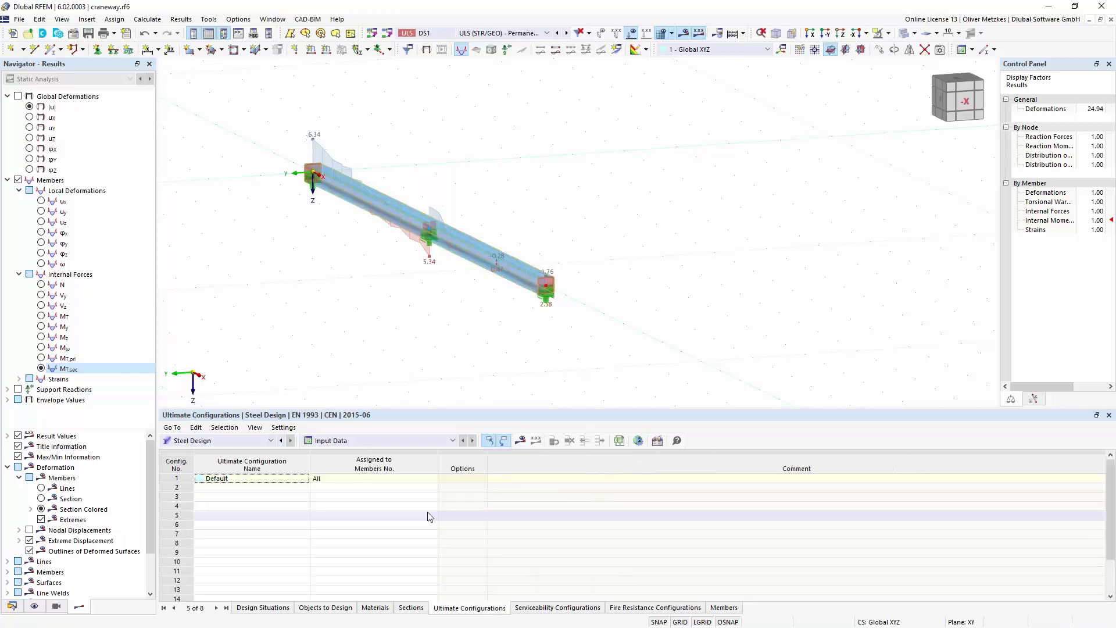
left_click(169, 480)
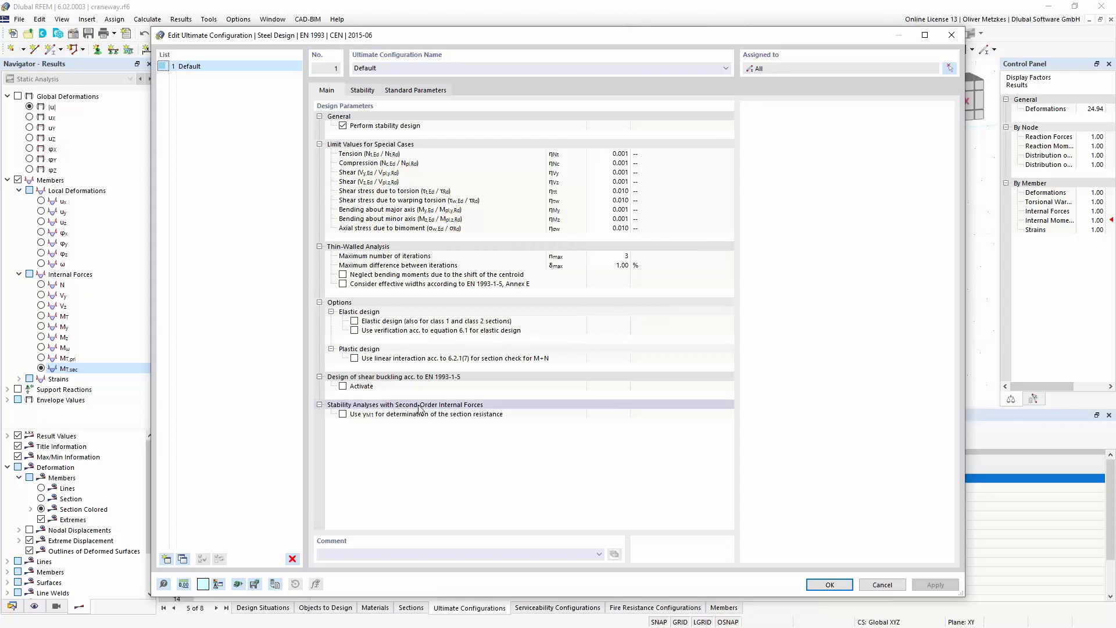
left_click(343, 414)
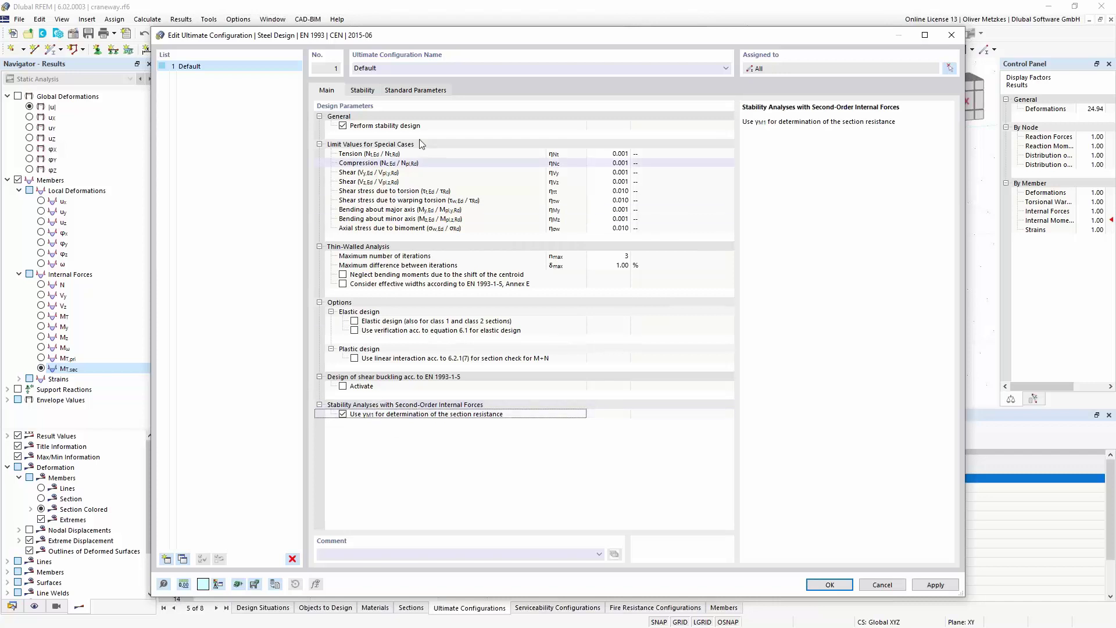
left_click(344, 125)
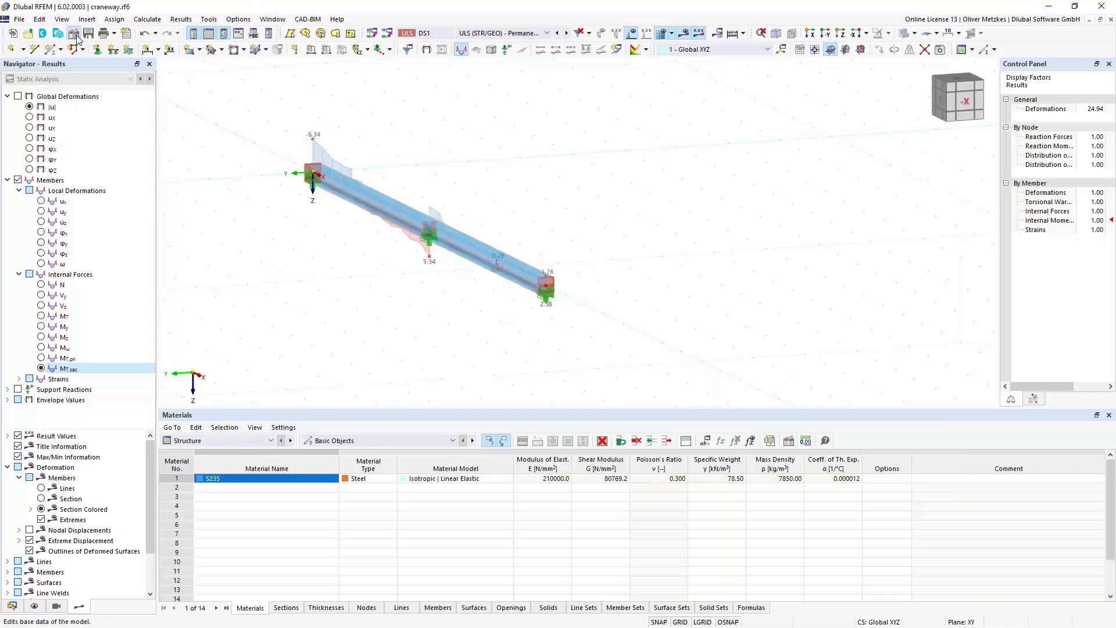
Step: Turn the Steel Design add-on back on in the model's base data
left_click(370, 95)
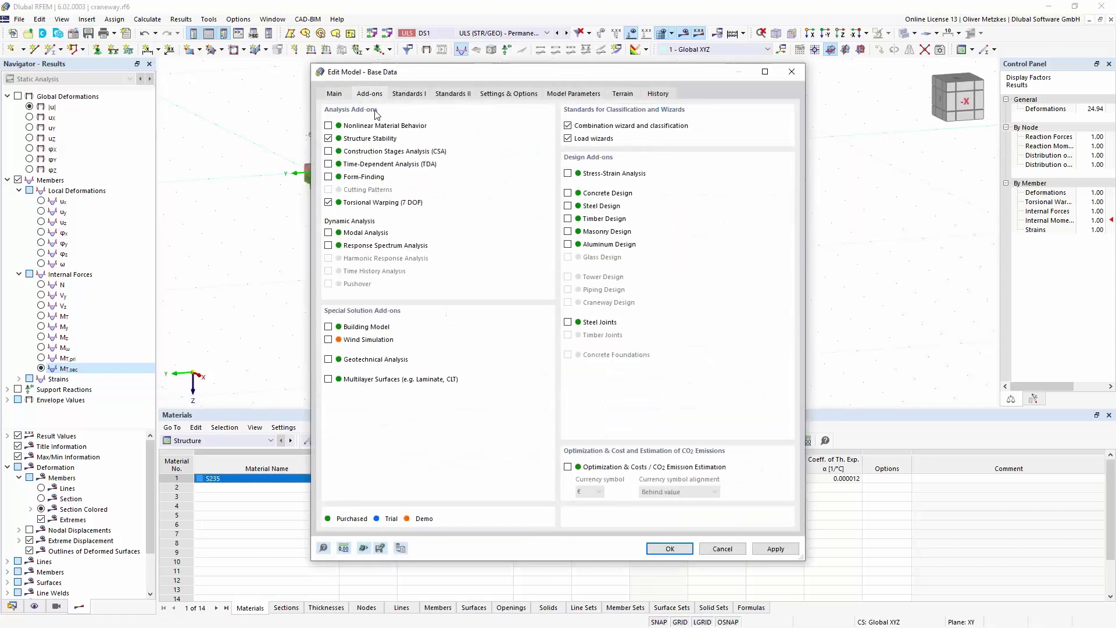
left_click(567, 206)
left_click(670, 548)
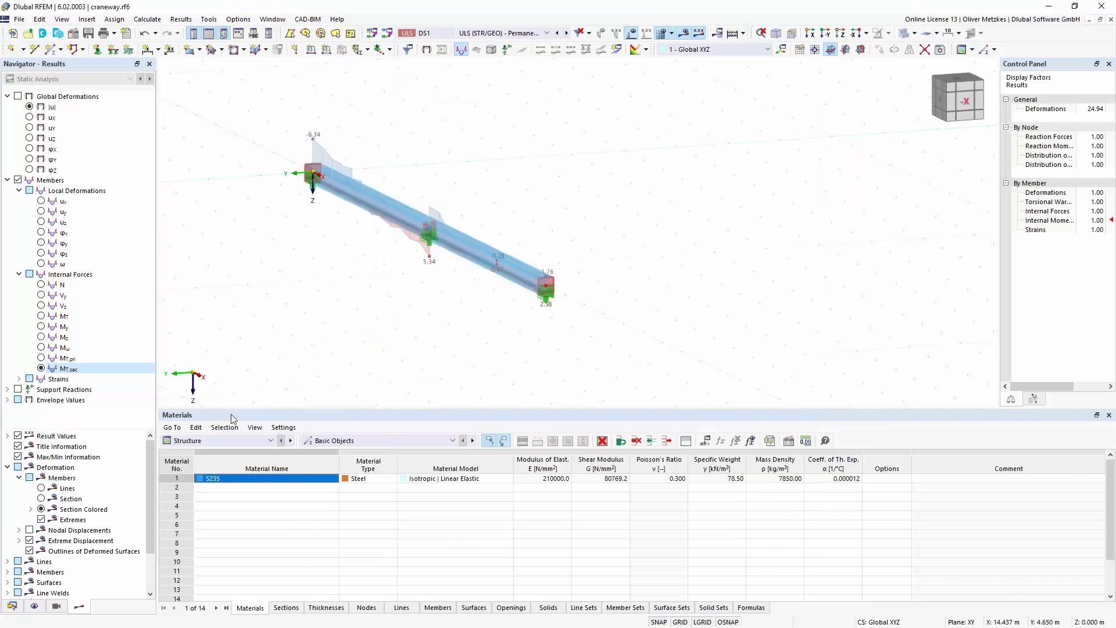
Step: Reopen the Default ultimate configuration for Steel Design and check its stability design and γM1 settings
left_click(243, 440)
left_click(227, 525)
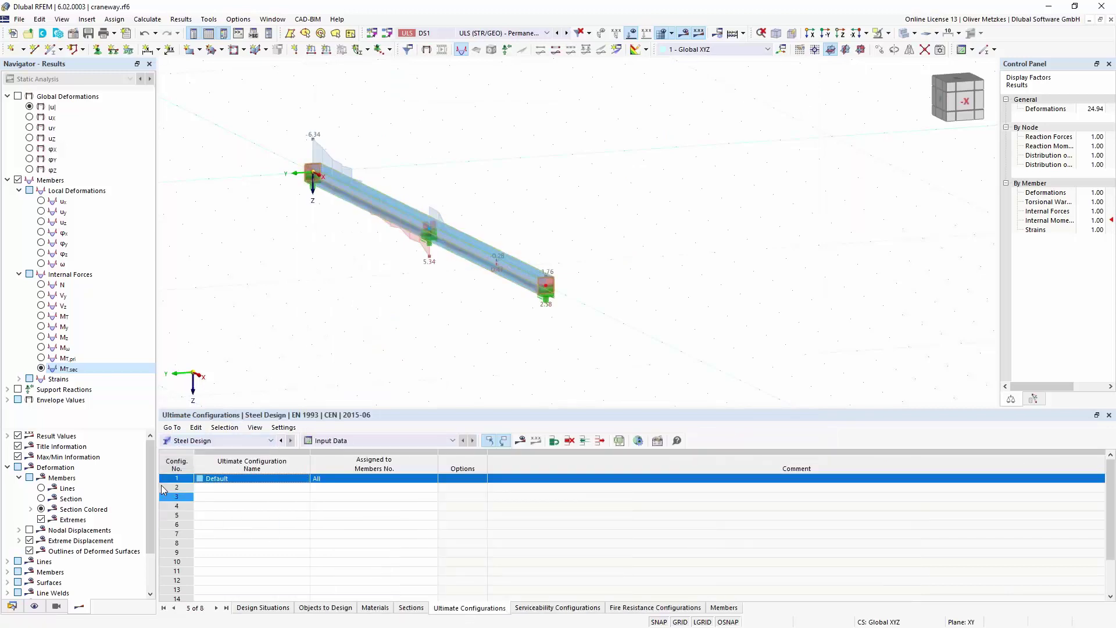
double_click(171, 479)
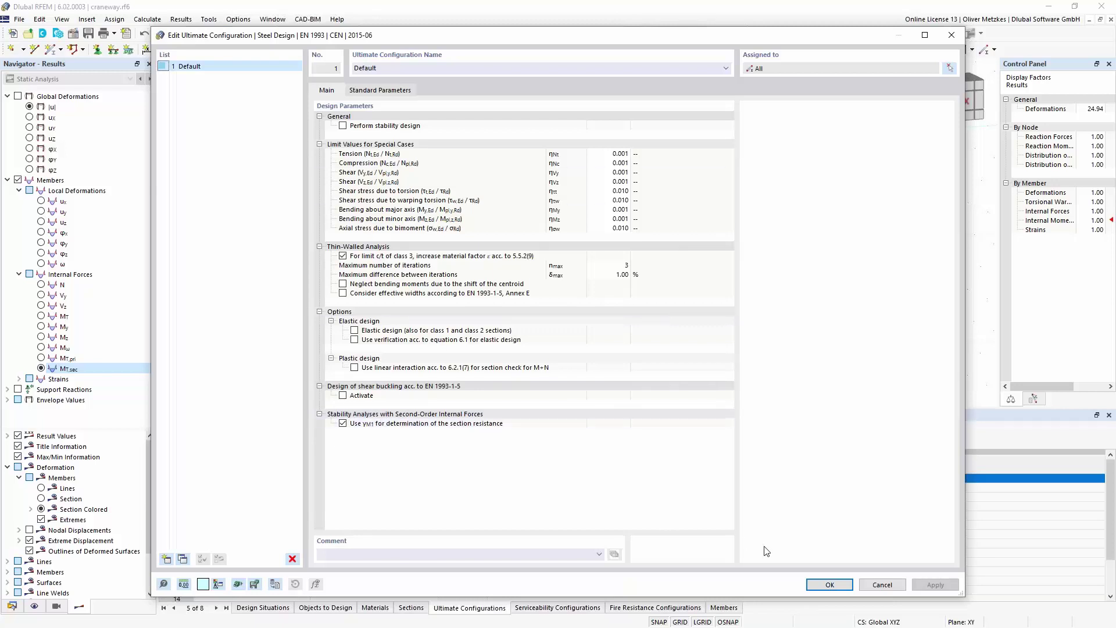
left_click(828, 584)
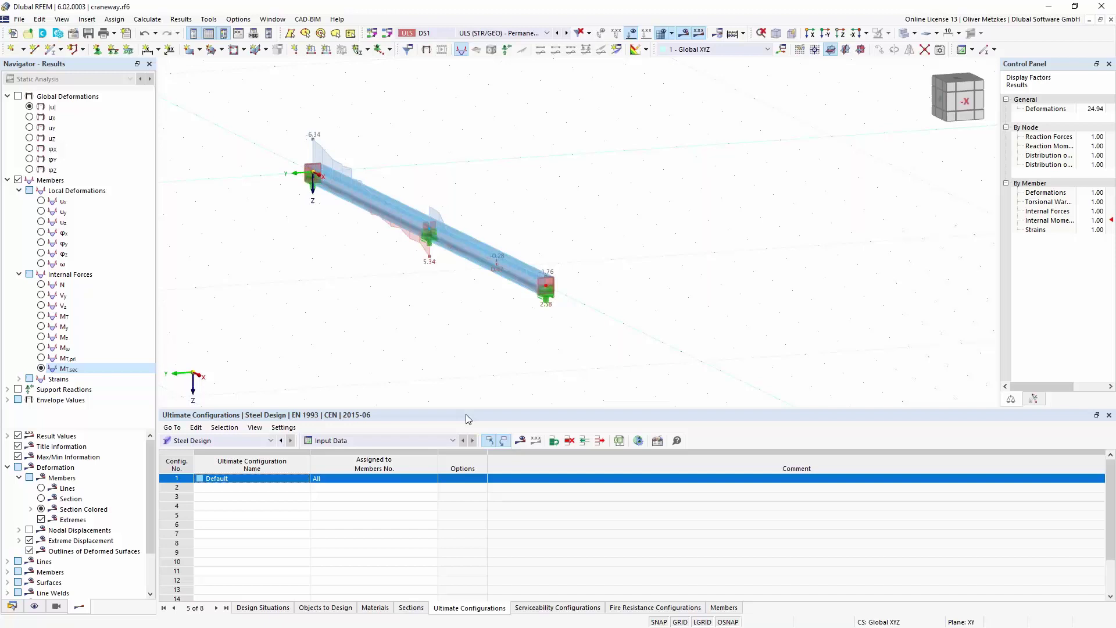
Step: Calculate the Steel Design results and open the details of the SP6100 axial and shear stress check for CO10
left_click(520, 440)
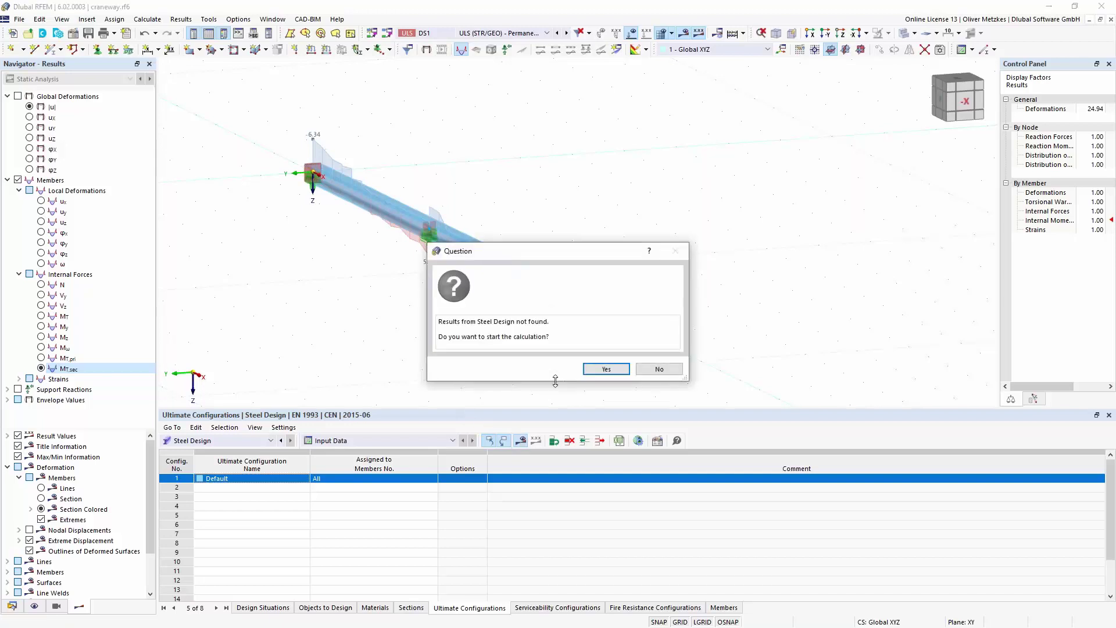
left_click(605, 370)
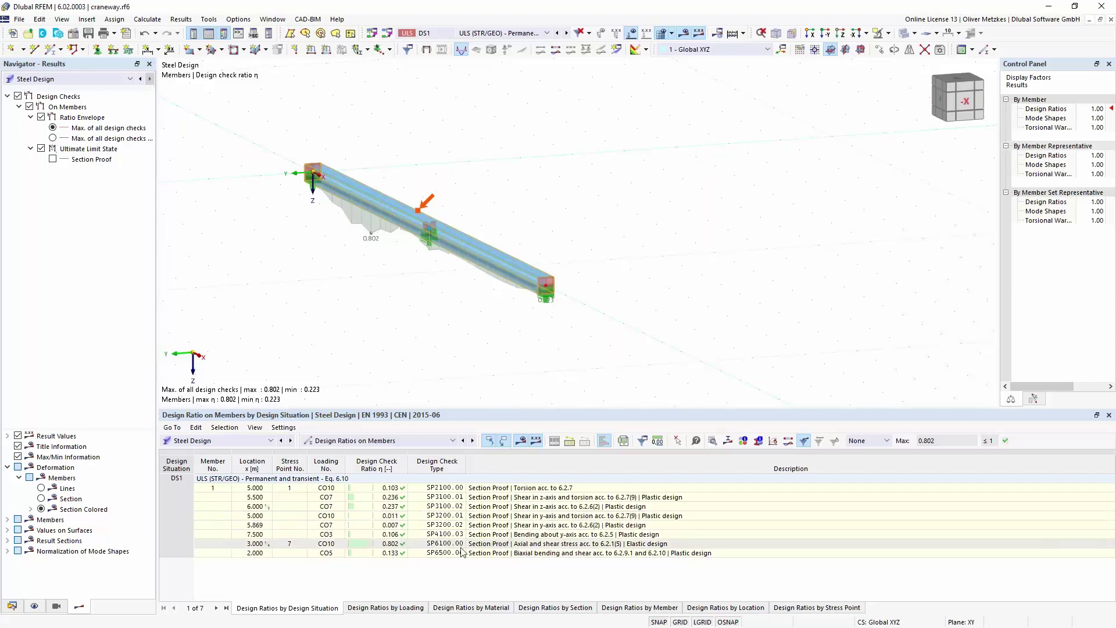
left_click(555, 547)
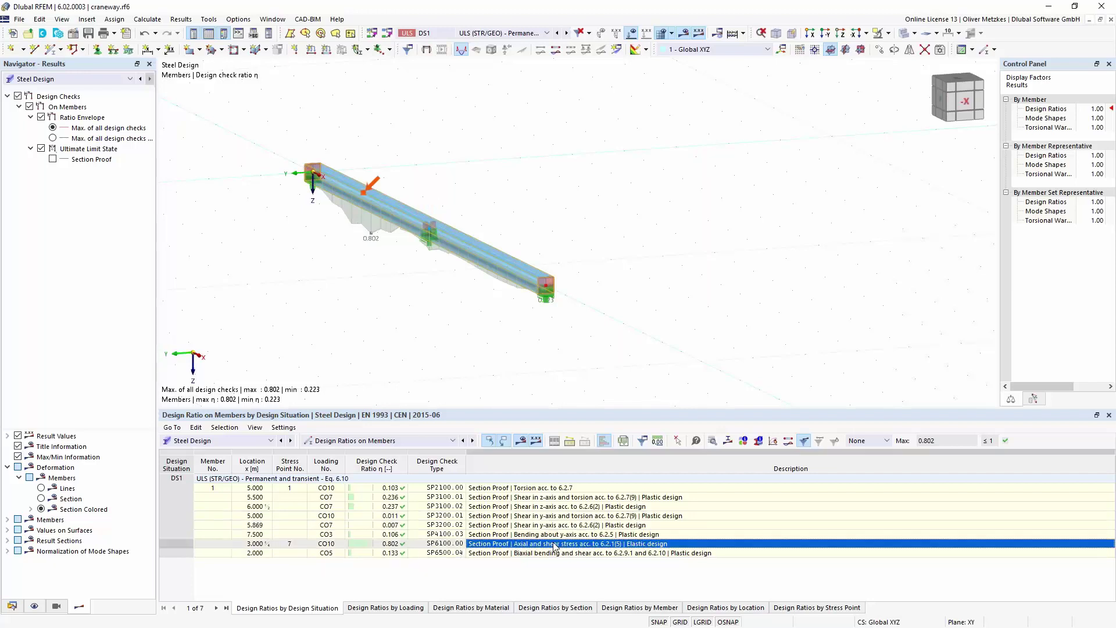
double_click(555, 547)
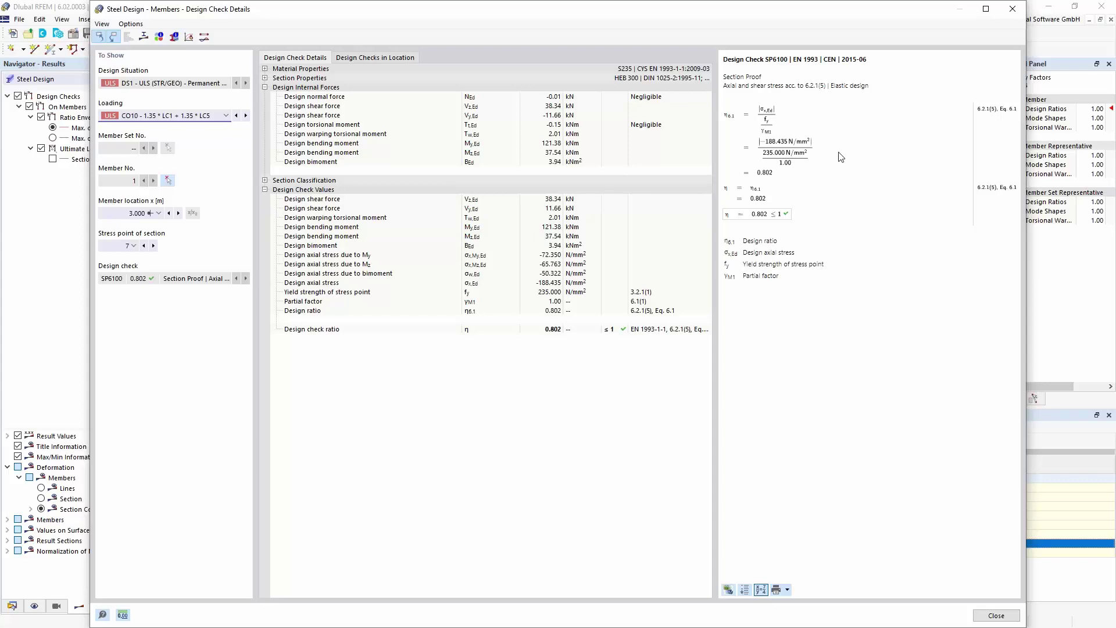
Step: Examine the check's design axial stresses due to My, Mz and bimoment and its partial factor γM1, and close the details
left_click(539, 256)
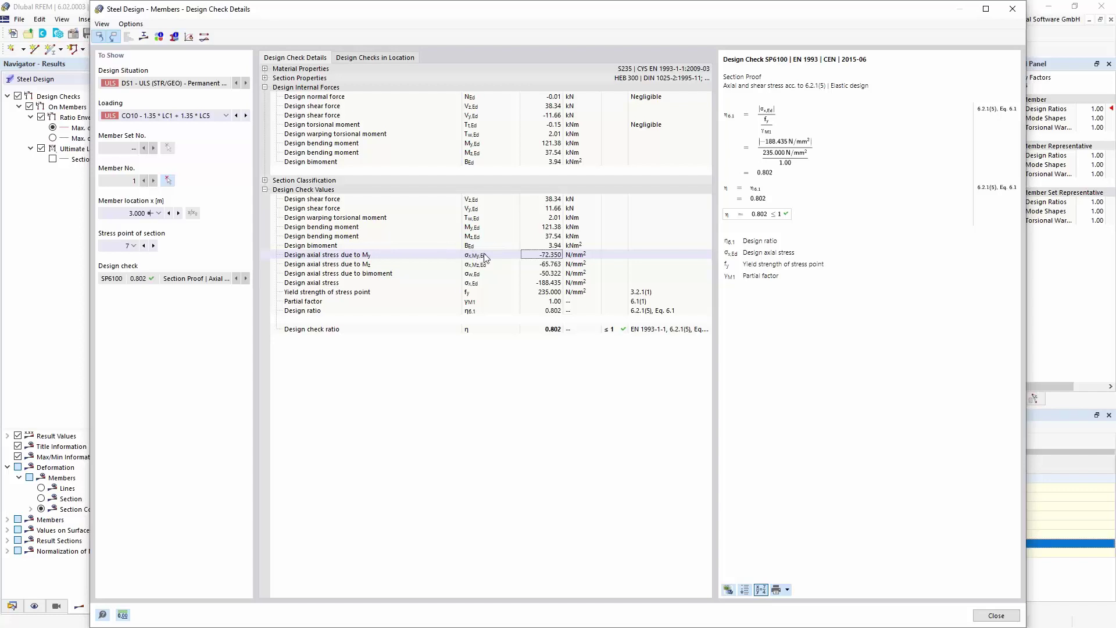
left_click(547, 265)
left_click(535, 274)
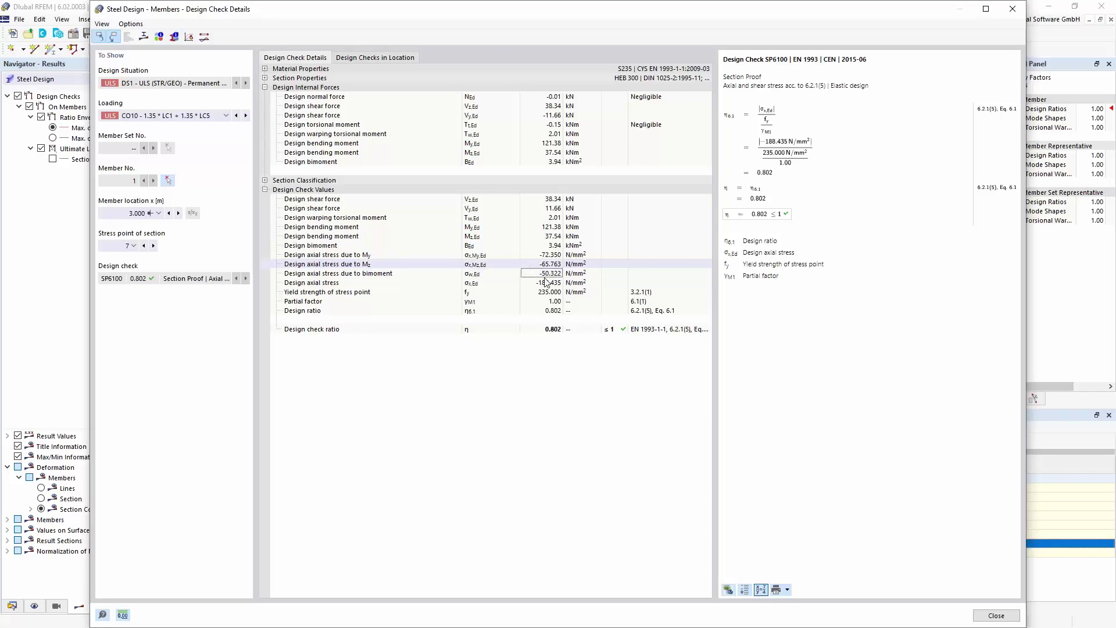
left_click(472, 302)
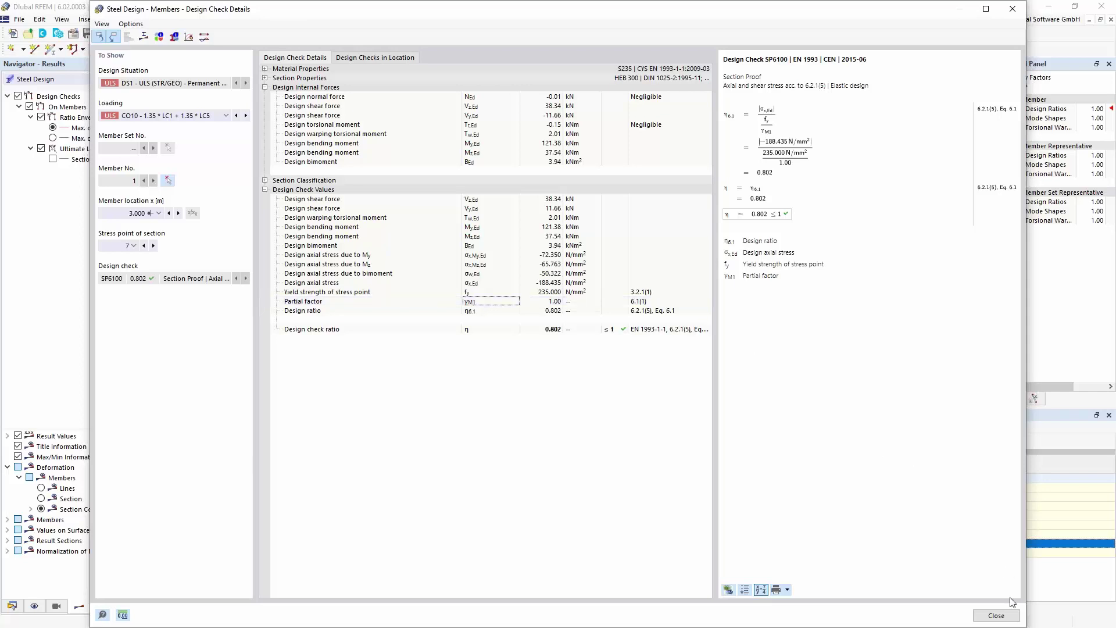
left_click(996, 615)
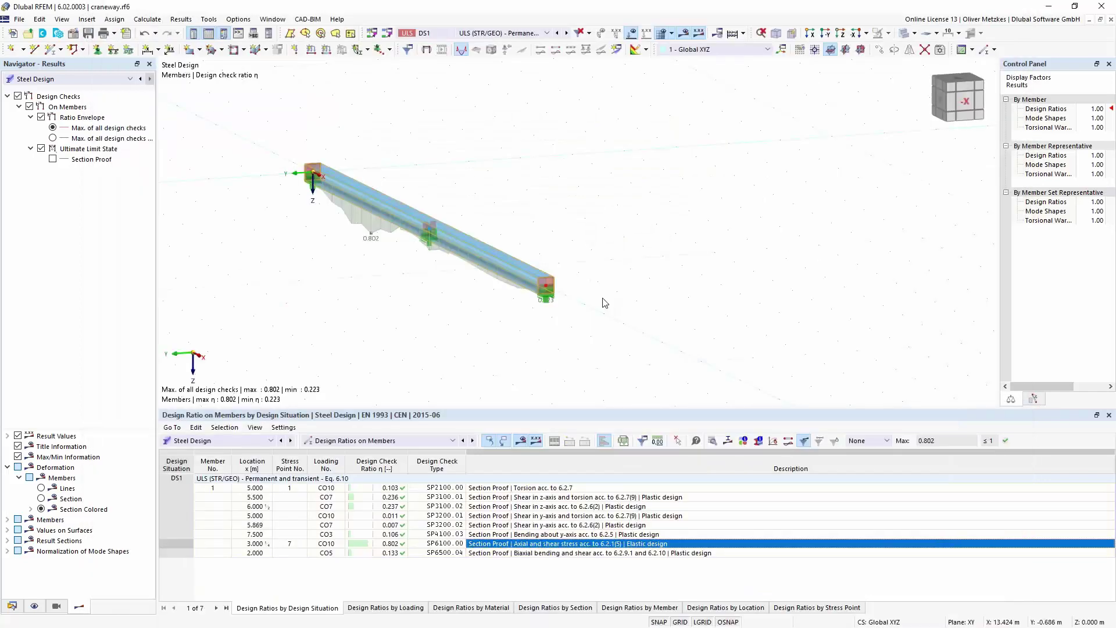
Step: Switch to the Steel Hall_webinar_start.rf6 model and clear its member selection
middle_click_drag(483, 314, 409, 318)
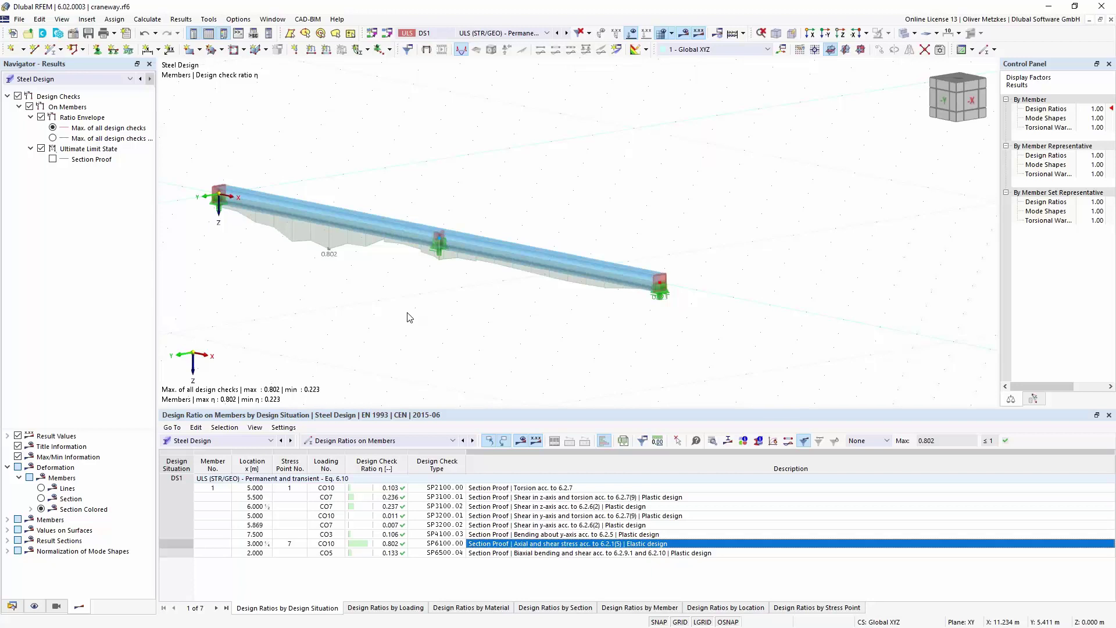
left_click(272, 20)
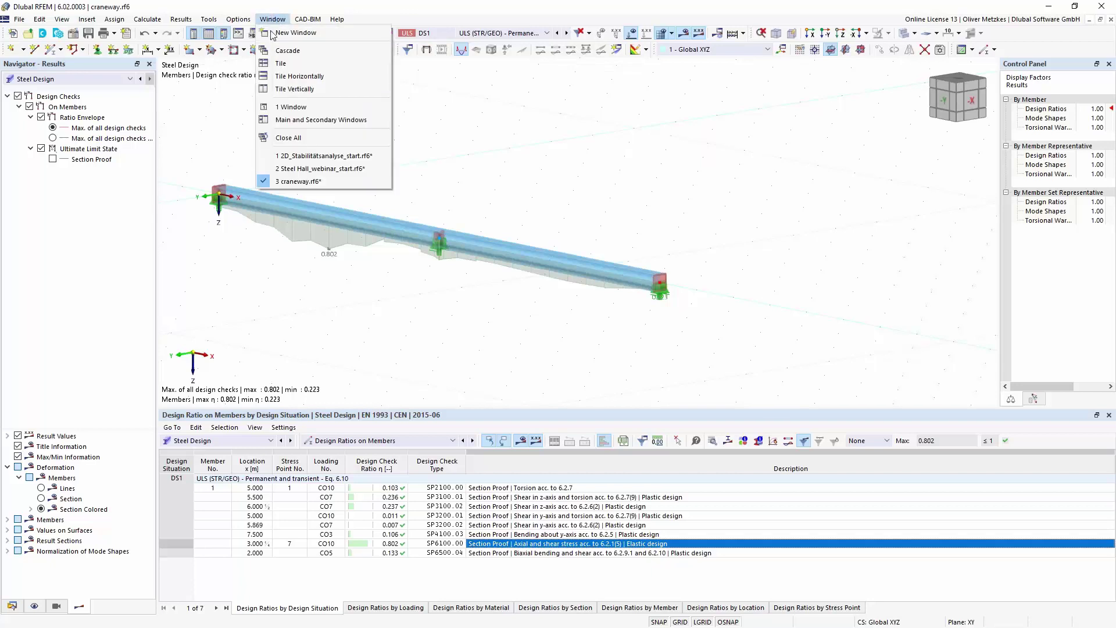
left_click(301, 169)
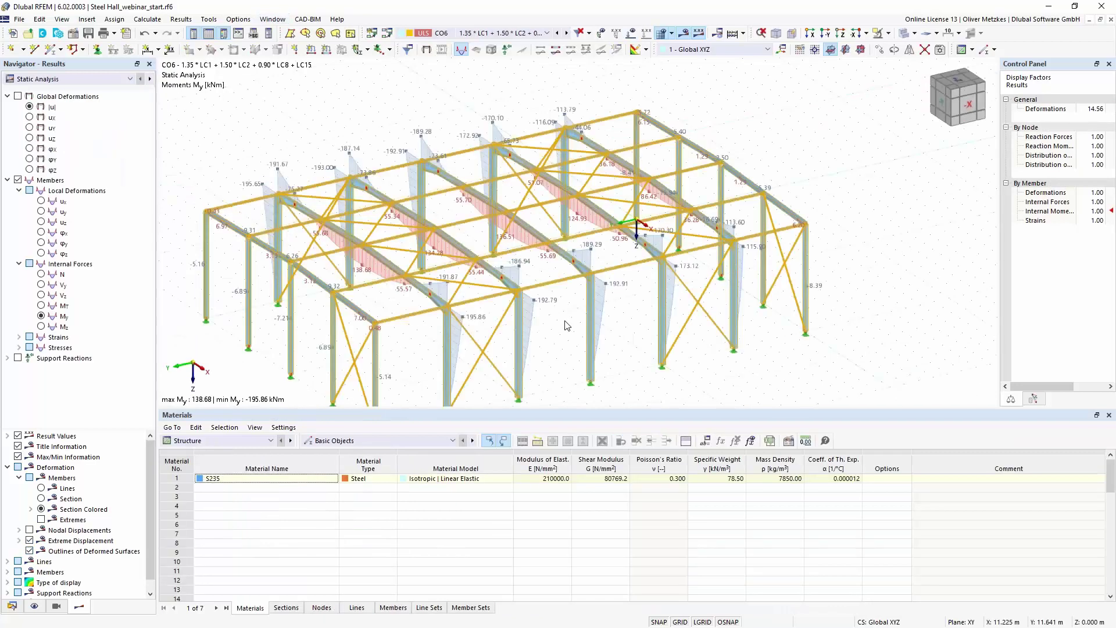
left_click(552, 281)
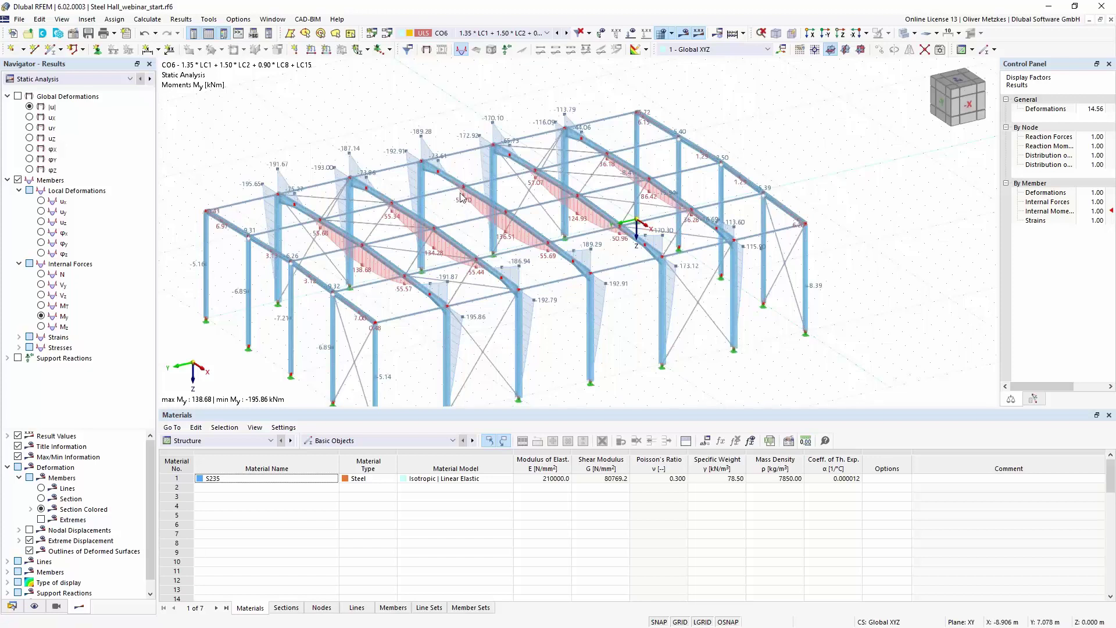
Step: Activate the Torsional Warping (7 DOF) add-on in the model's base data and accept deleting all results and the mesh
left_click(71, 34)
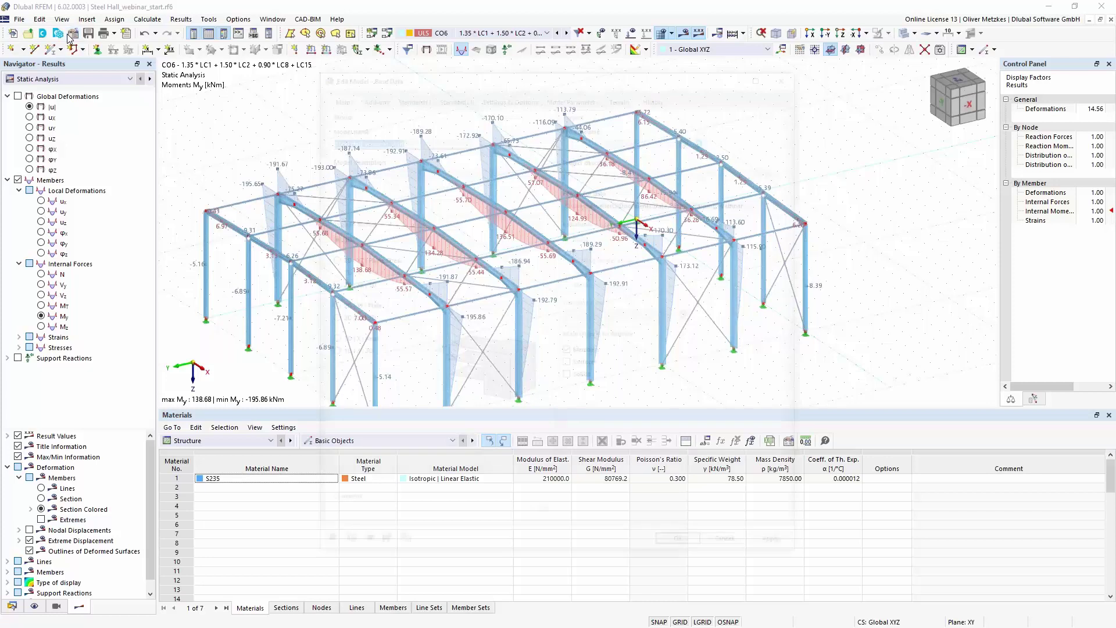
left_click(370, 93)
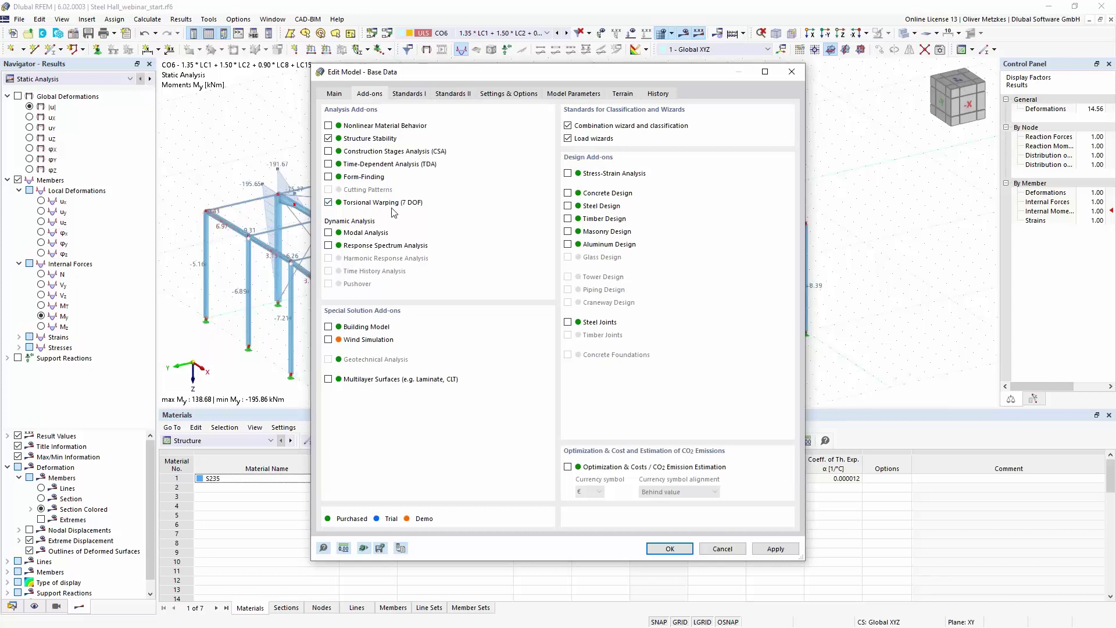
left_click(670, 548)
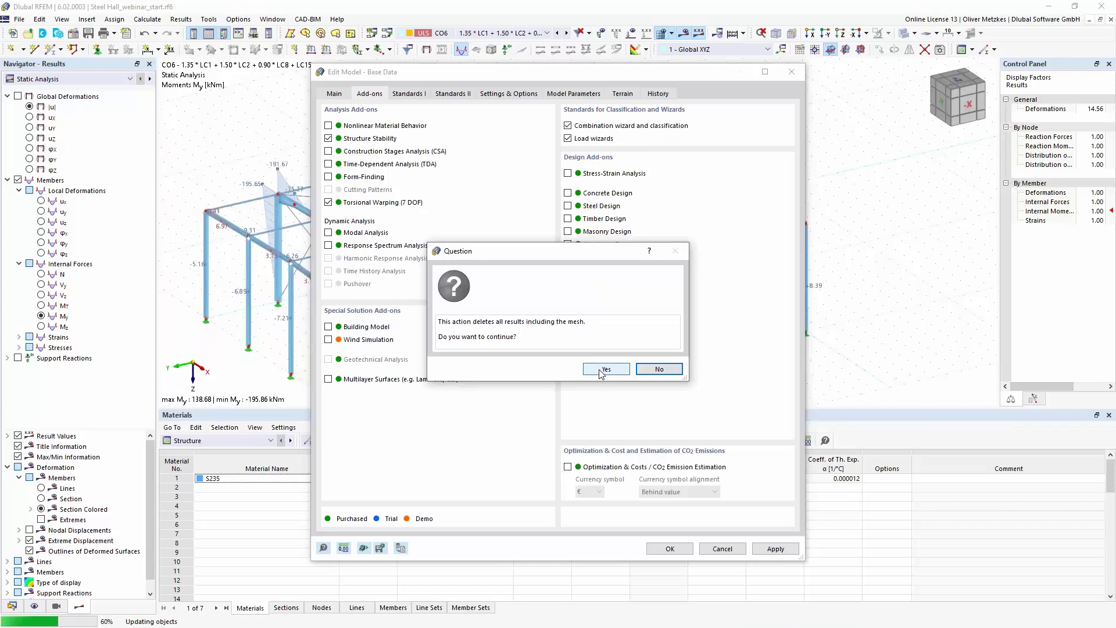
left_click(602, 370)
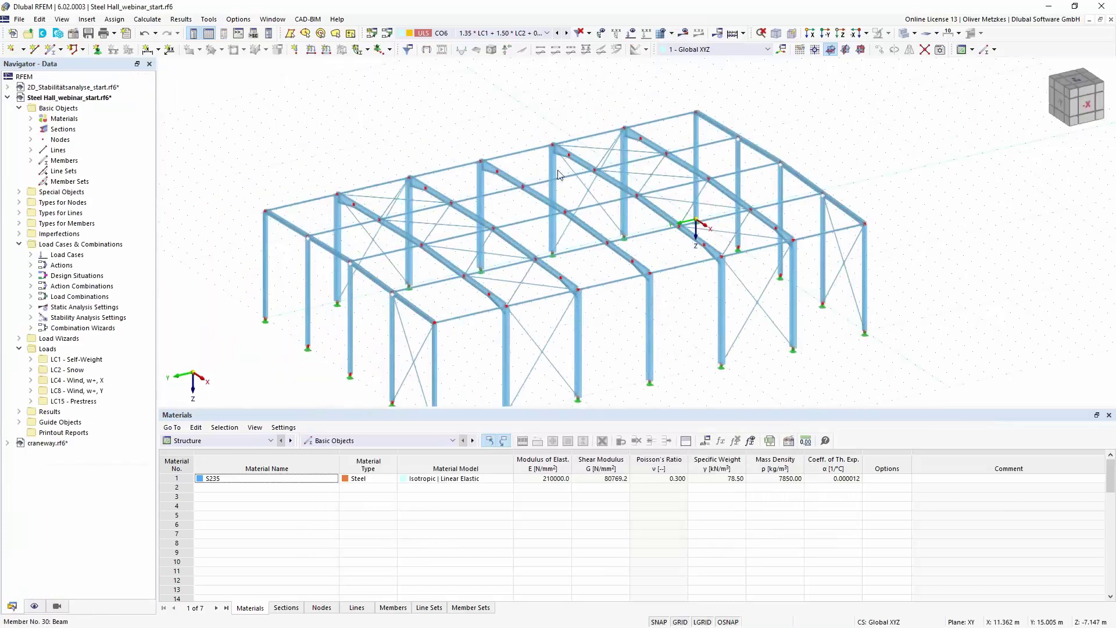
Step: Activate the generated visibility by member type so that only the Beam members are shown
scroll(504, 210, "up", 5)
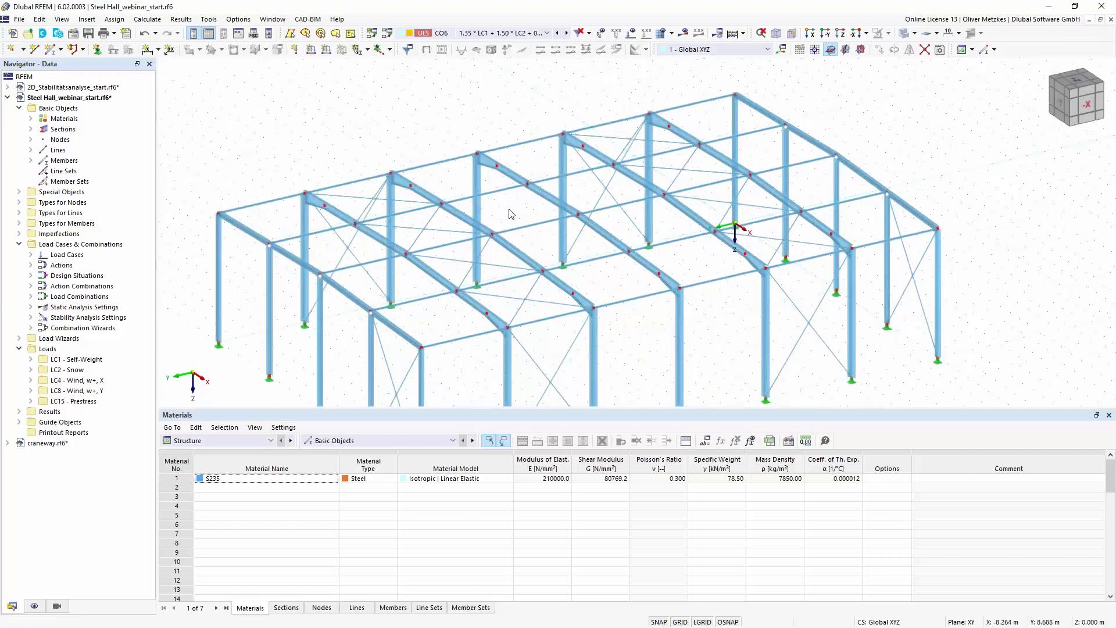
middle_click_drag(506, 144, 482, 152)
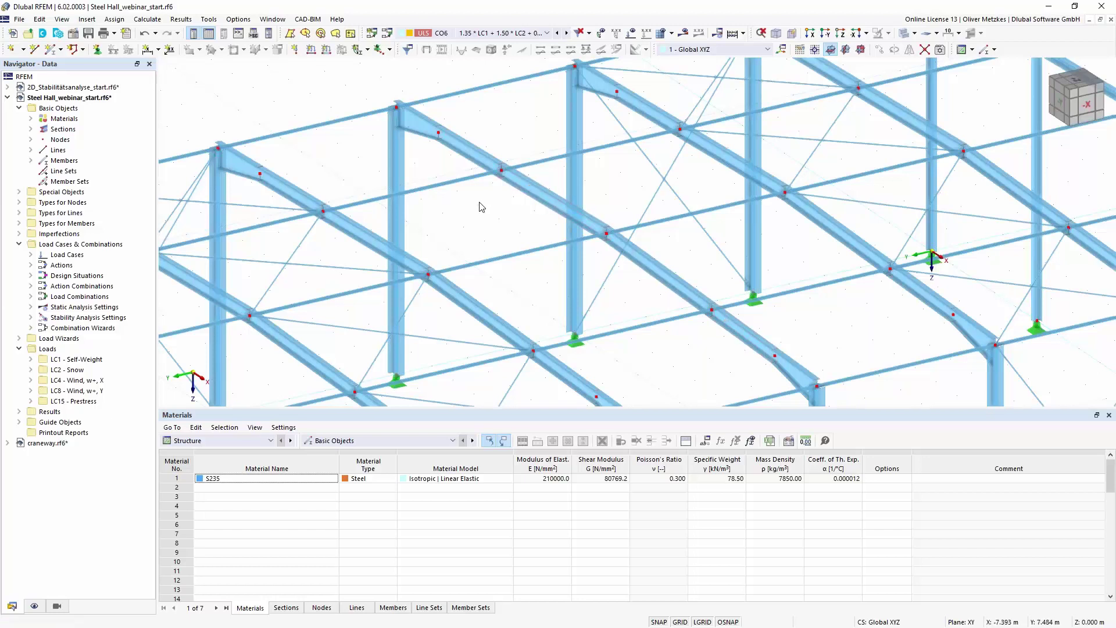
scroll(481, 206, "down", 5)
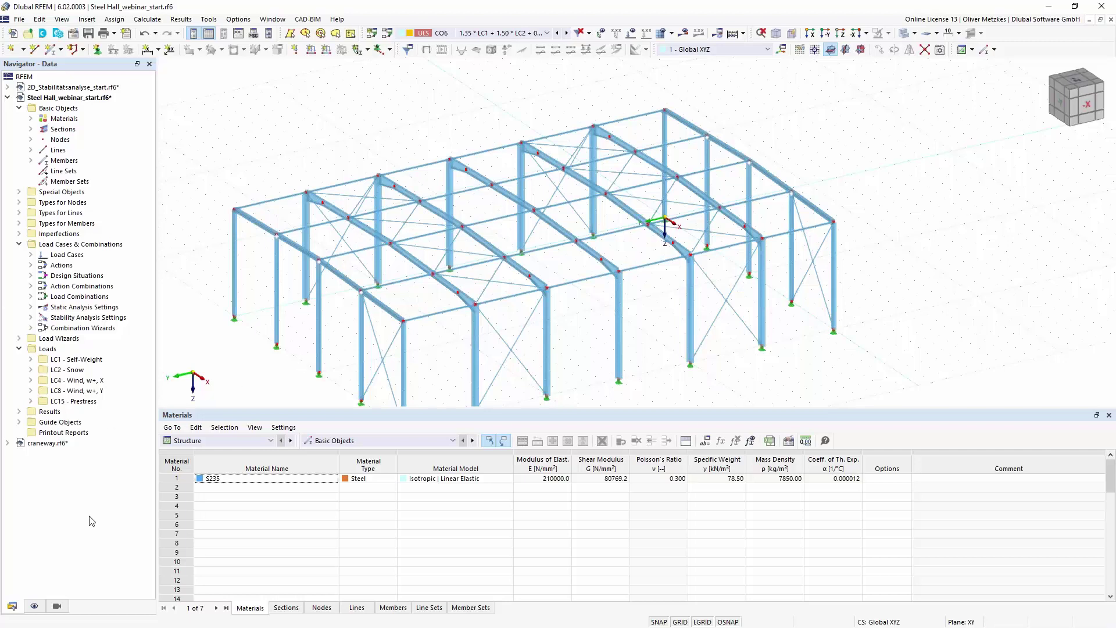
left_click(57, 606)
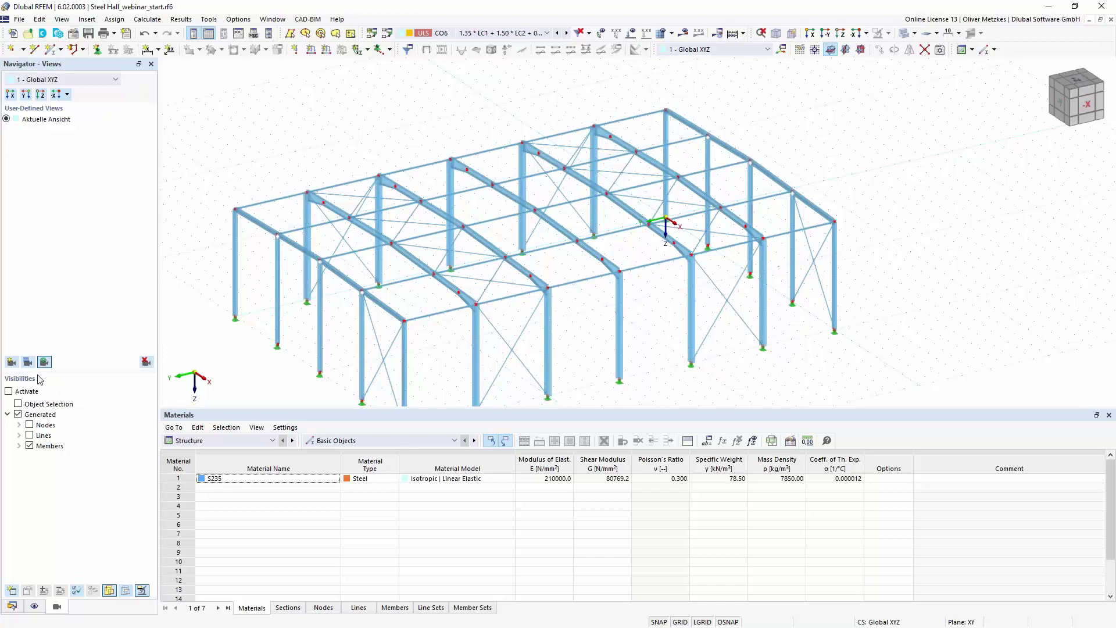
left_click(19, 446)
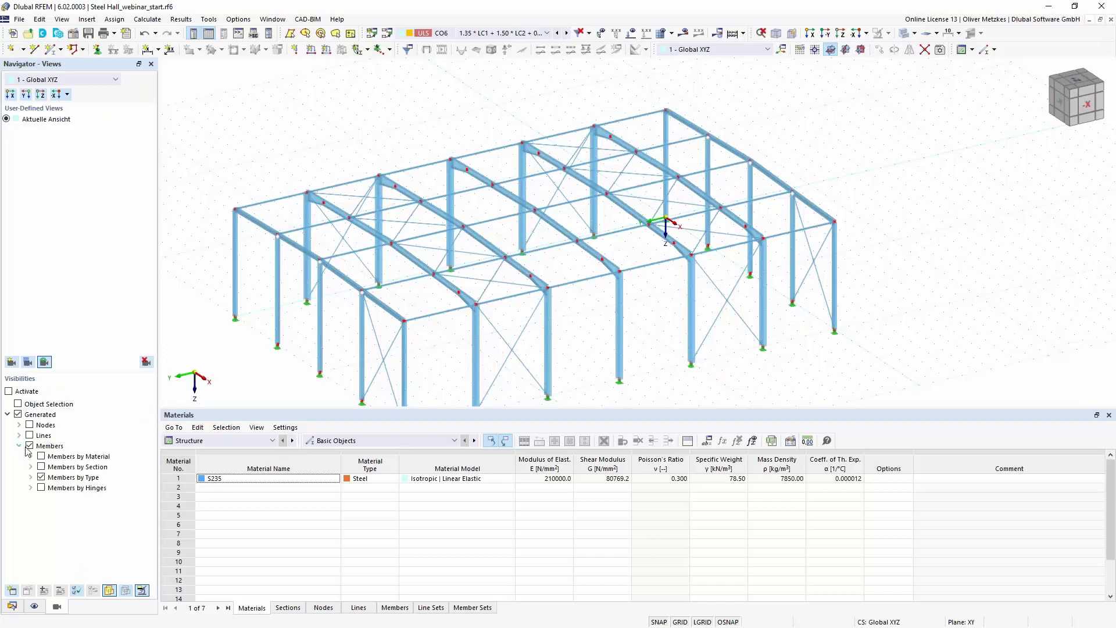
left_click(31, 477)
left_click(53, 487)
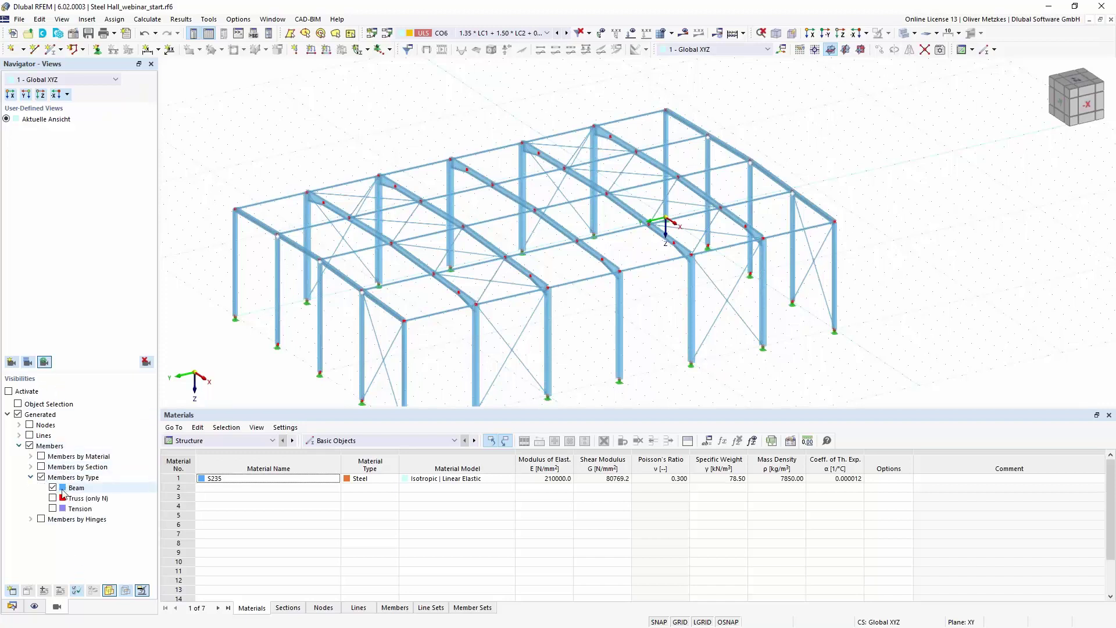
left_click(10, 391)
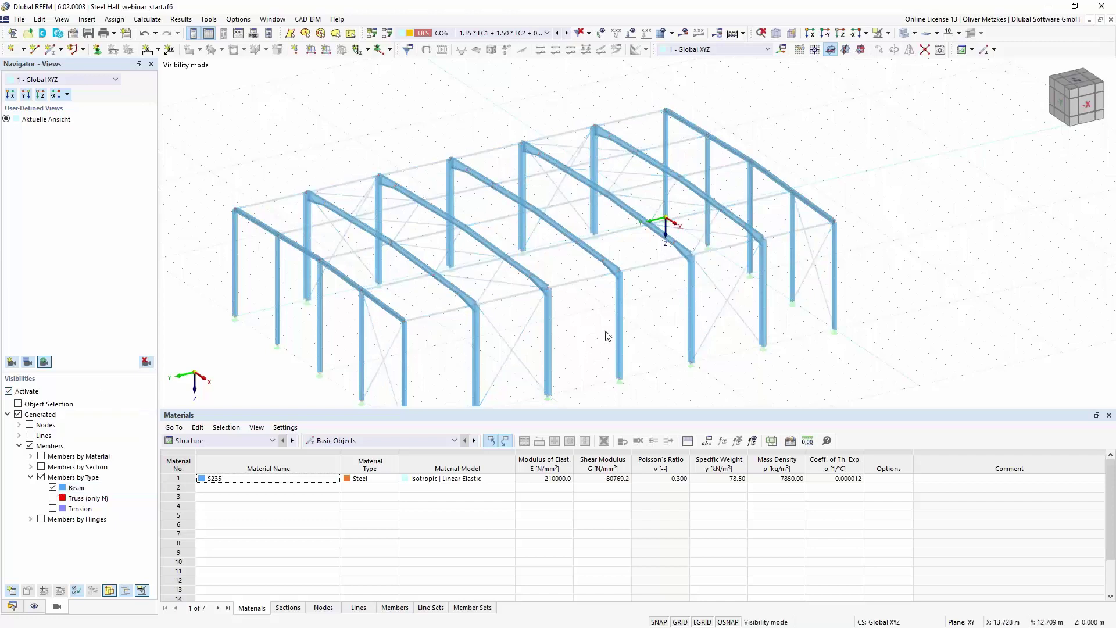
Step: Select the columns and rafters of all seven frames, leaving the intermediate gable columns out of the selection
left_click_drag(324, 153, 786, 399)
middle_click_drag(715, 339, 766, 324, "ctrl")
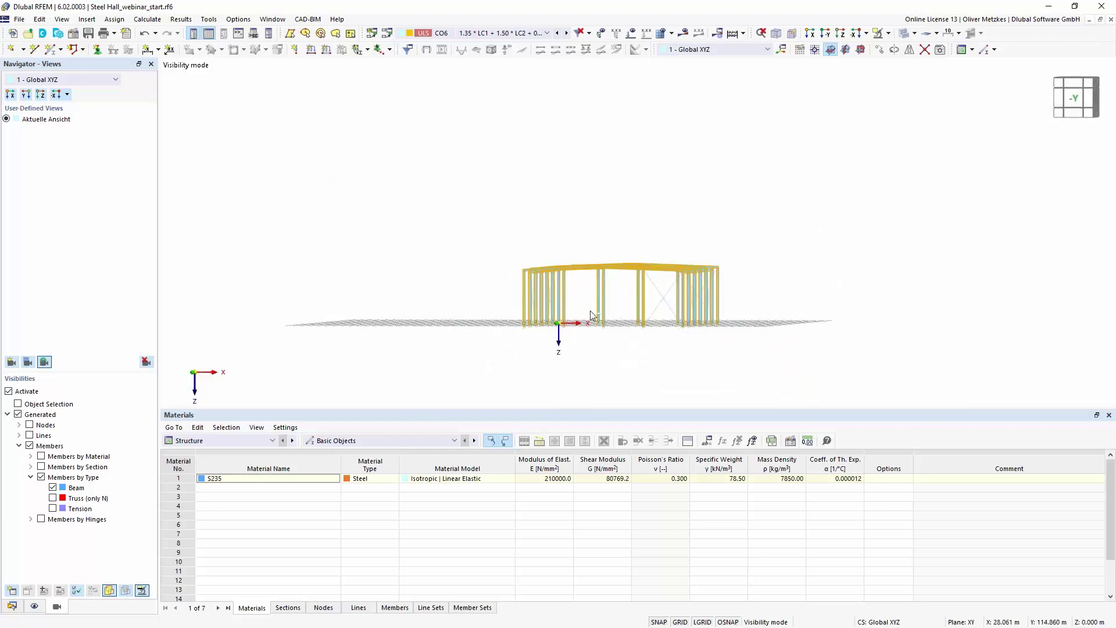
left_click_drag(567, 306, 562, 317, "shift")
middle_click_drag(795, 294, 760, 361, "ctrl")
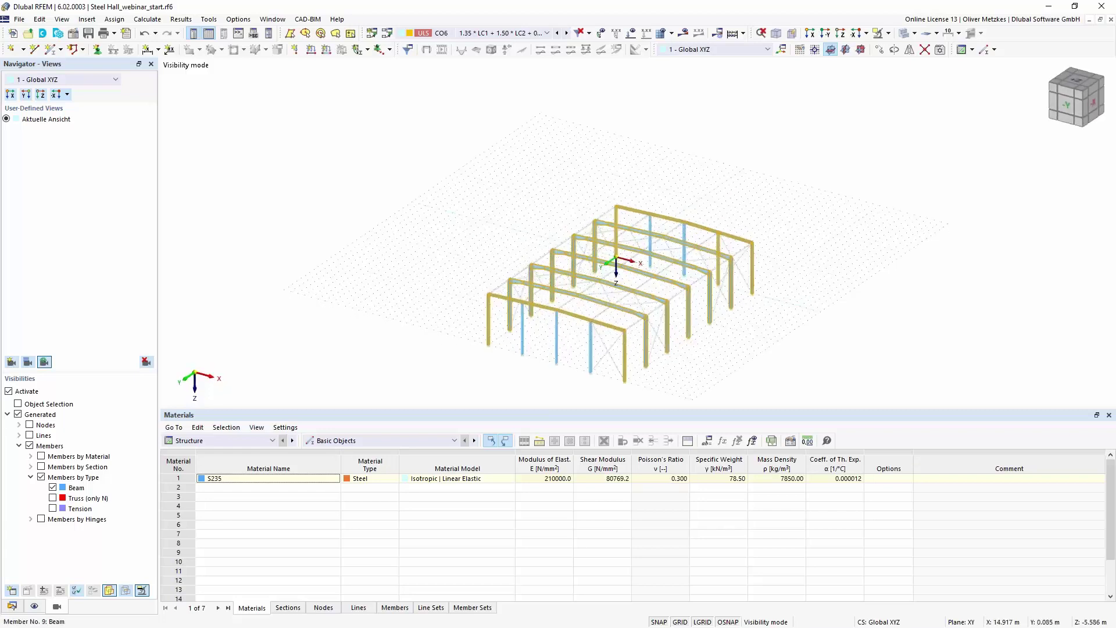
middle_click_drag(752, 326, 702, 325)
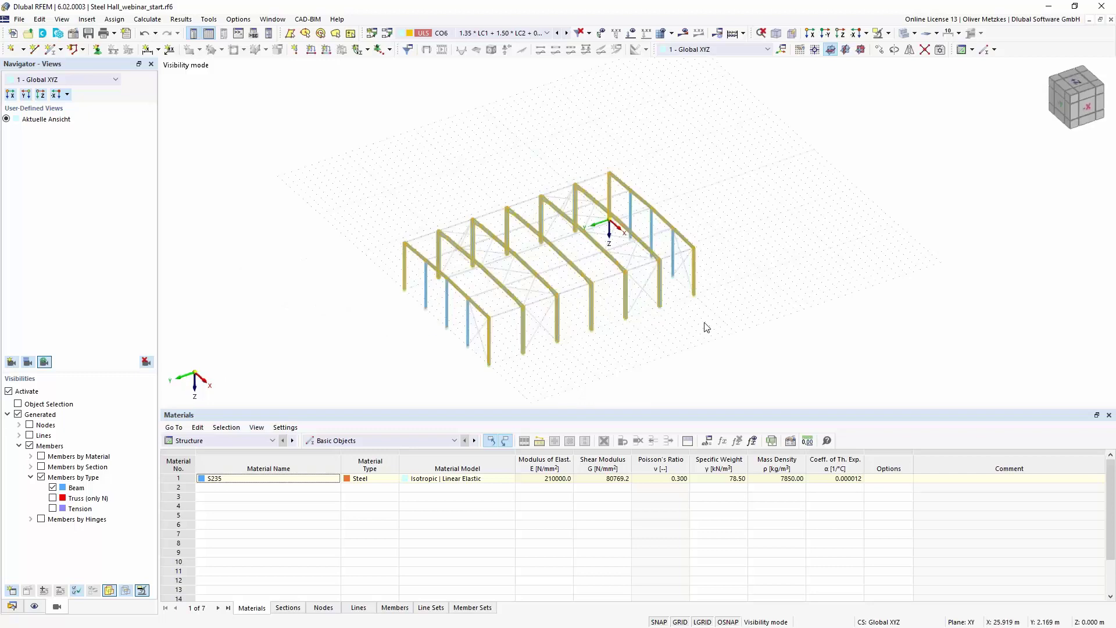
Step: Create continuous member sets from the selected members, checking the detected sets of the individual frames before accepting them
right_click(659, 273)
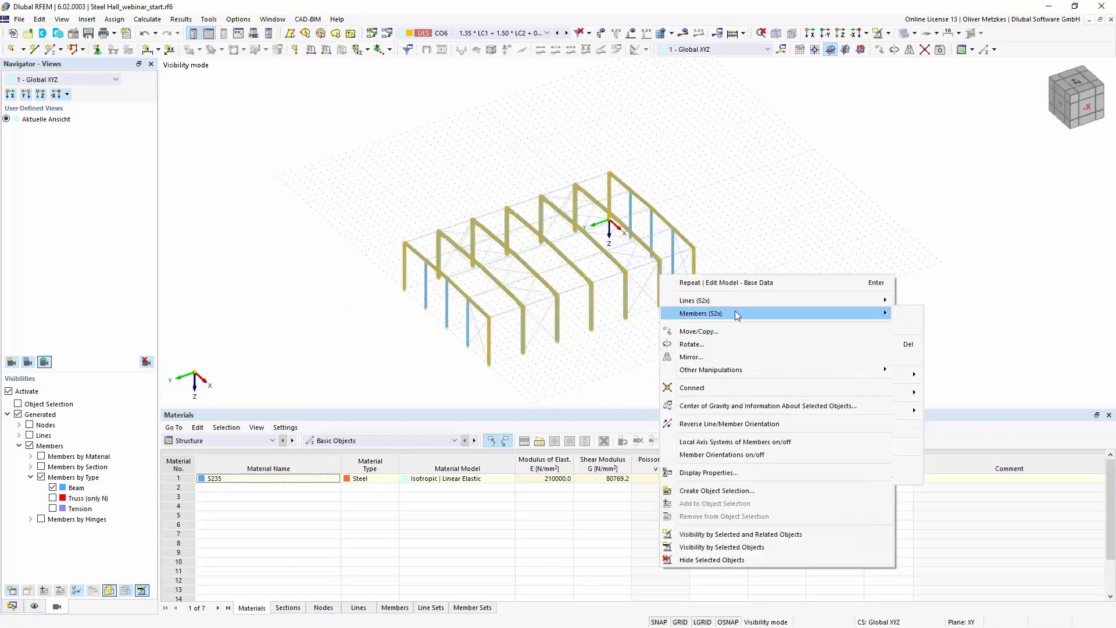
mouse_move(735, 314)
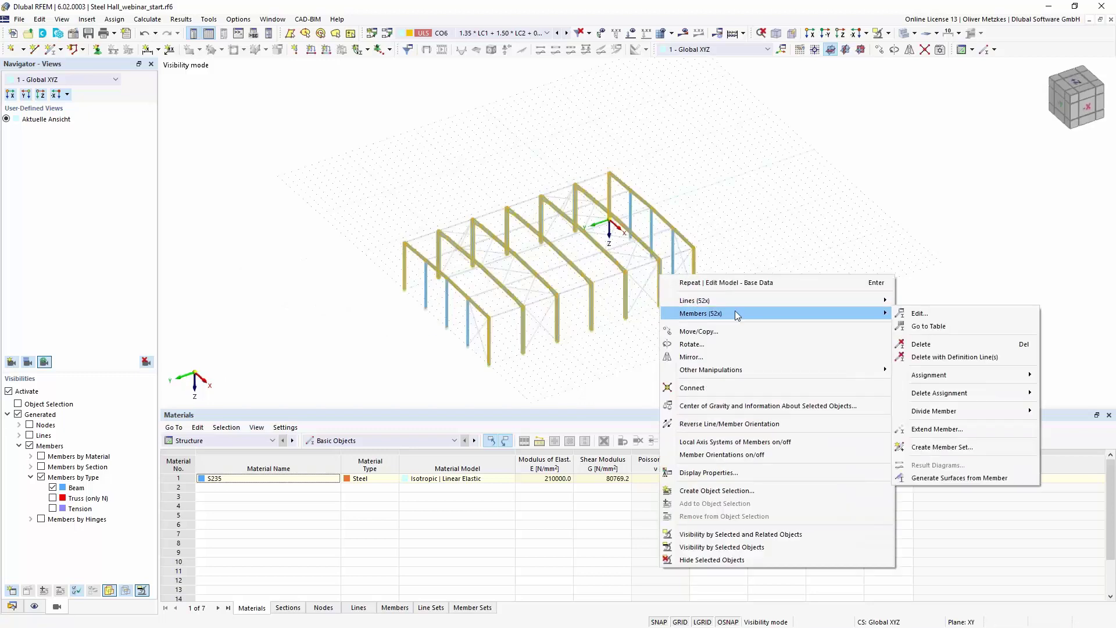
left_click(960, 446)
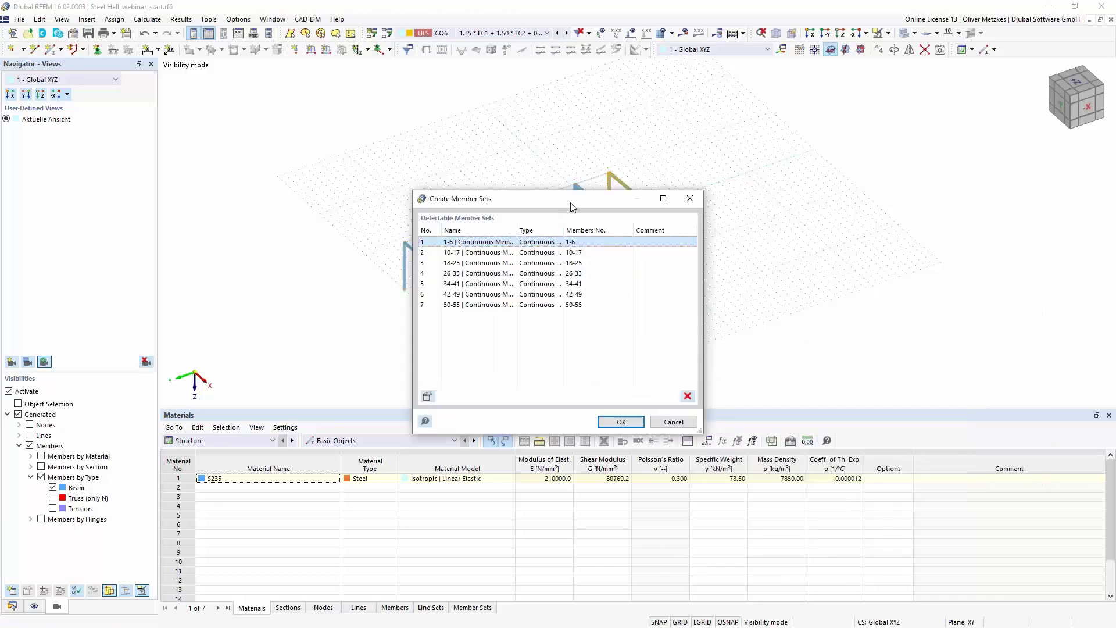
left_click_drag(571, 207, 870, 189)
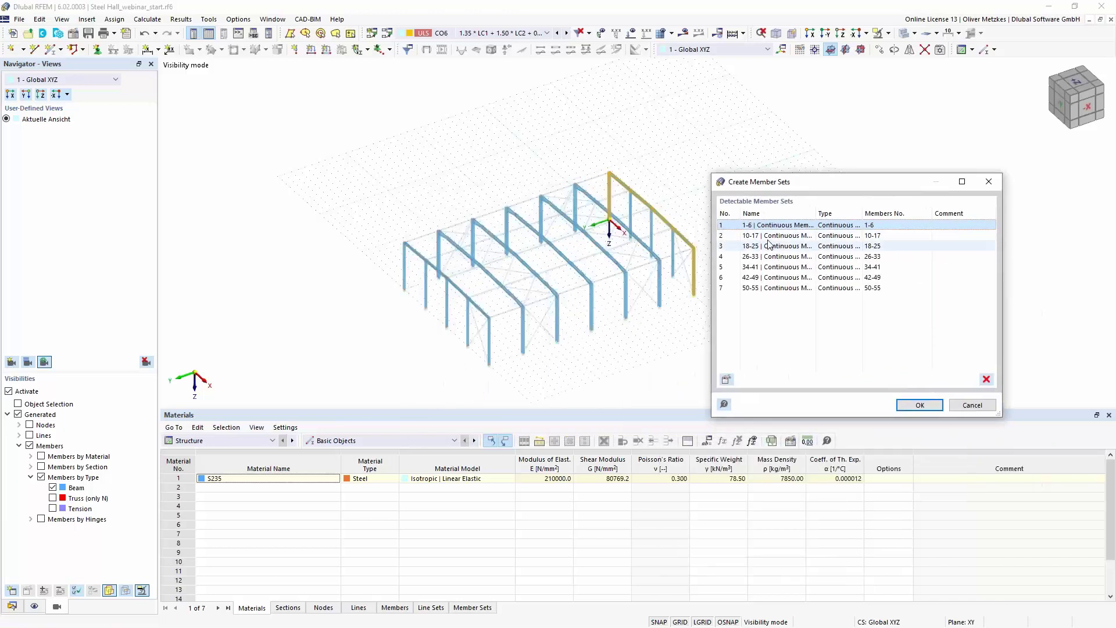
key("Down")
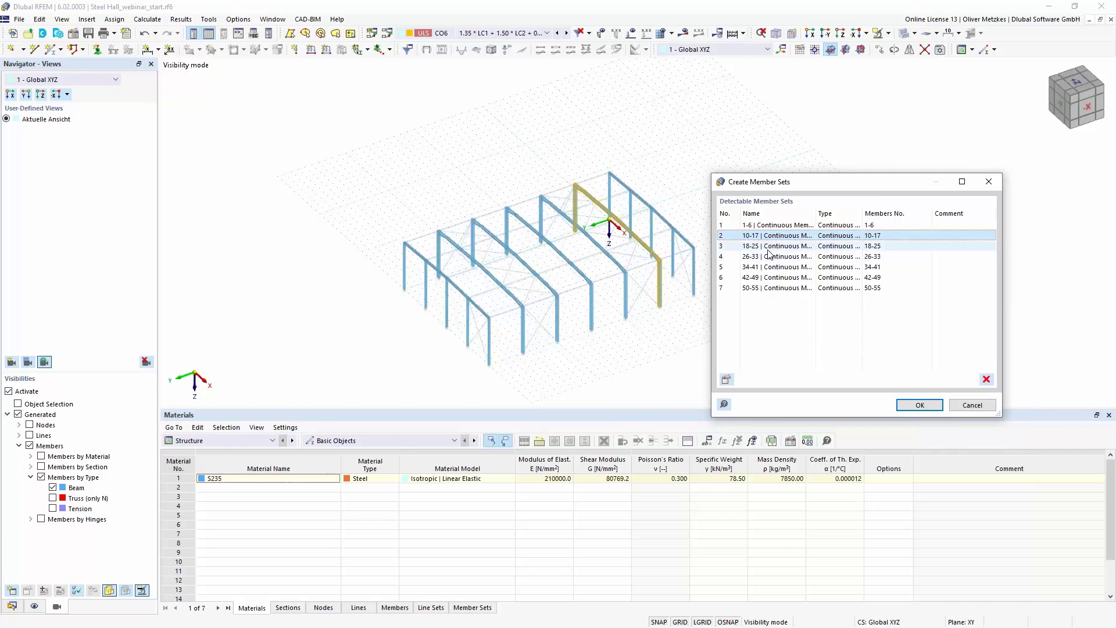
left_click(767, 248)
left_click(768, 257)
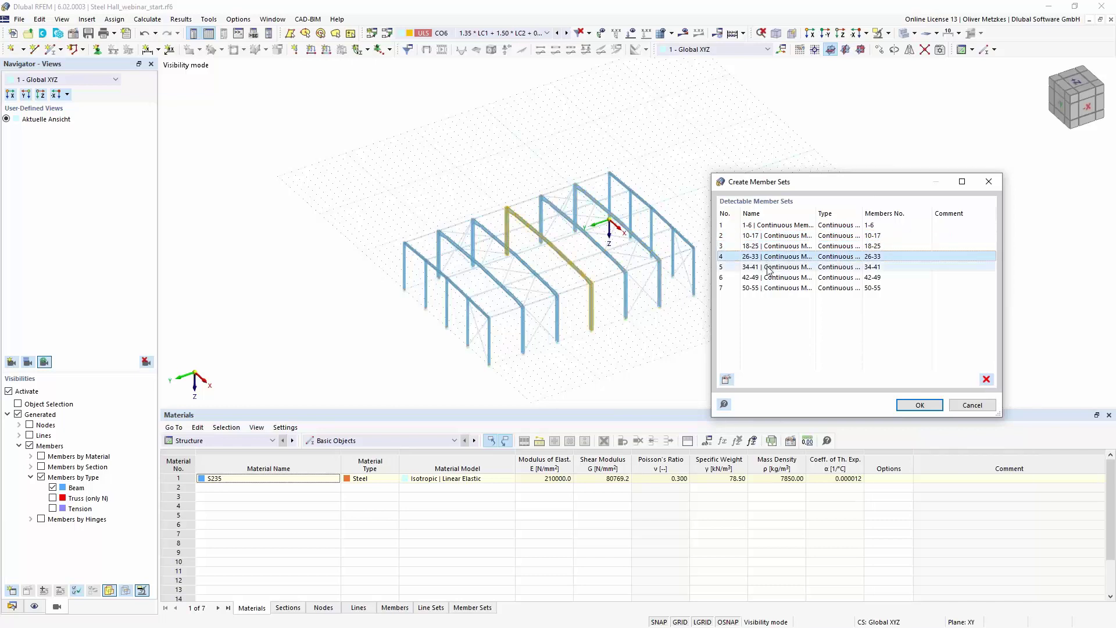
left_click(769, 269)
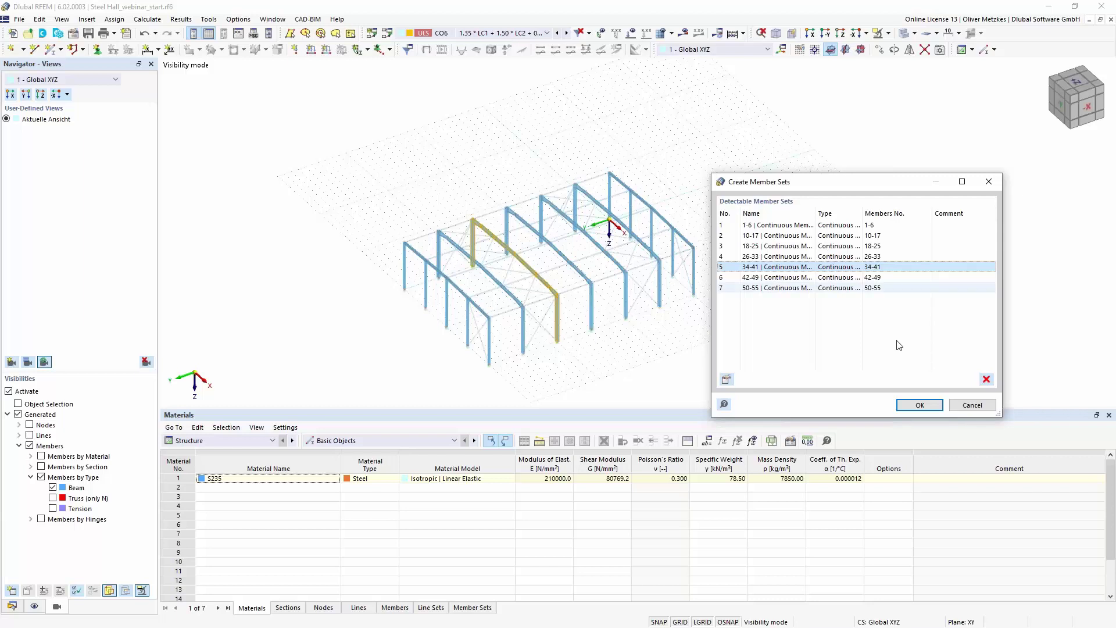
left_click(931, 405)
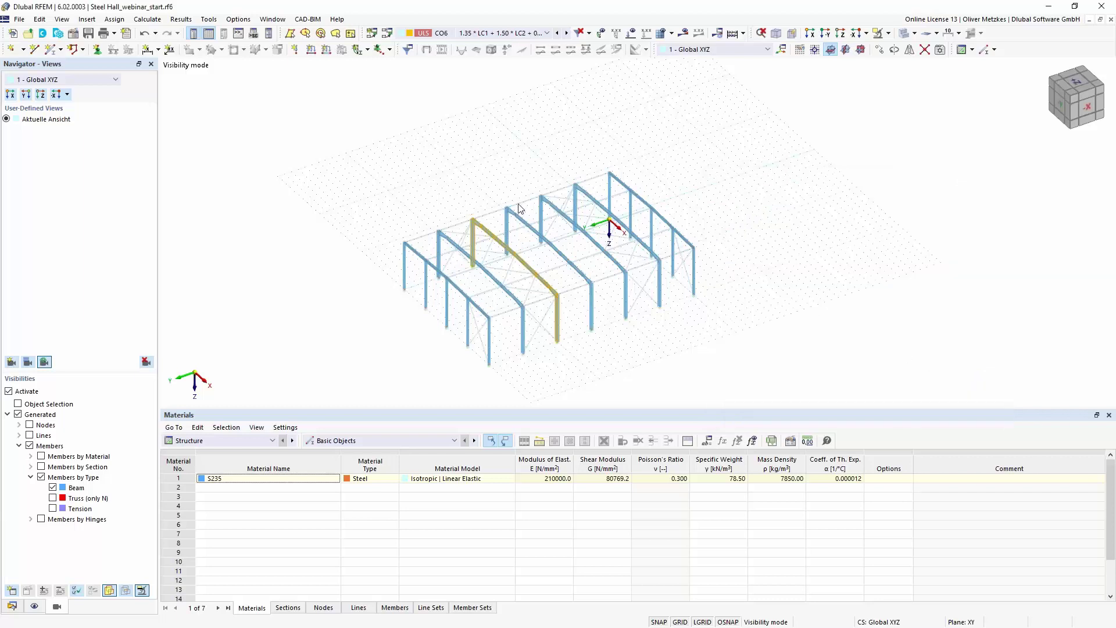
Step: Clear the selection and cancel the visibility mode to show the whole hall again
left_click(711, 330)
left_click(889, 33)
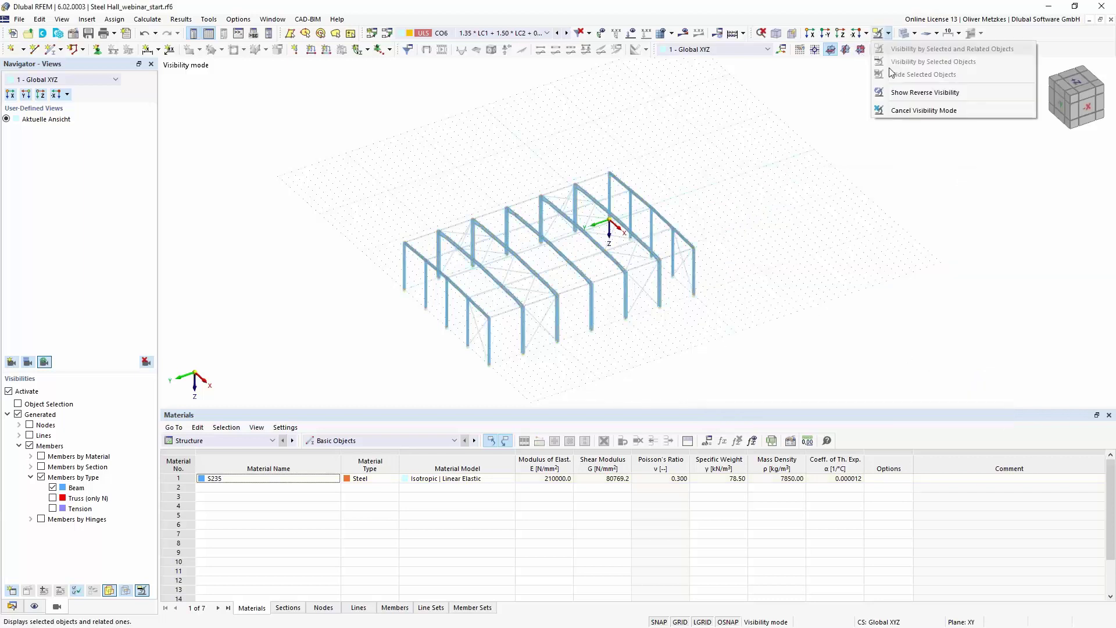
left_click(935, 106)
Step: Open member set 34-41 at the haunched rafter, check its discontinuous torsional warping option, and close it without changes
scroll(554, 336, "up", 6)
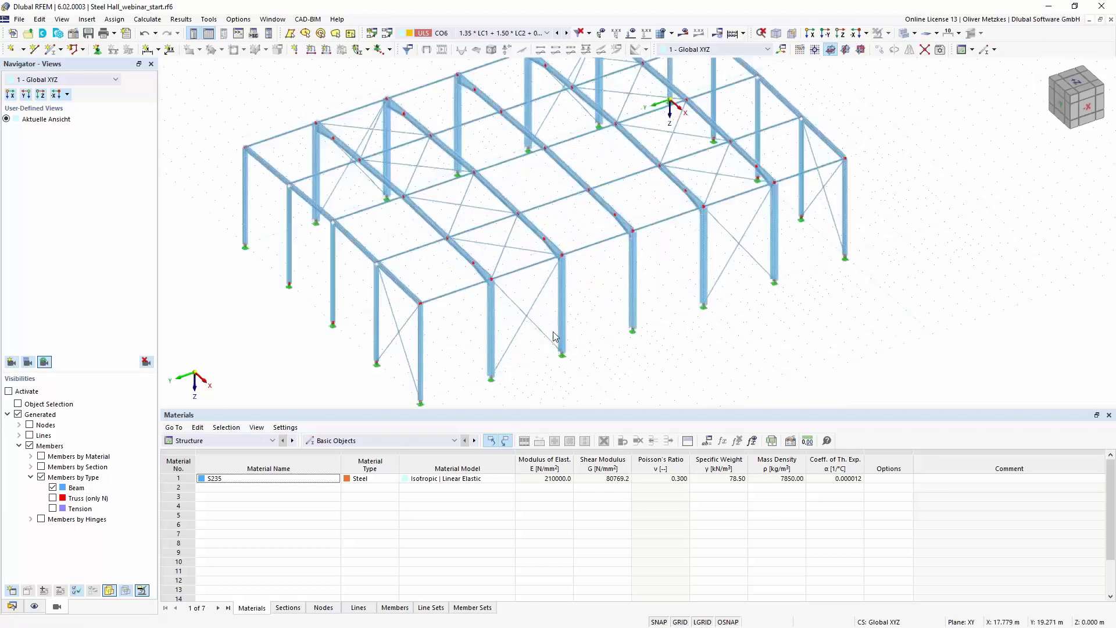
scroll(587, 194, "up", 3)
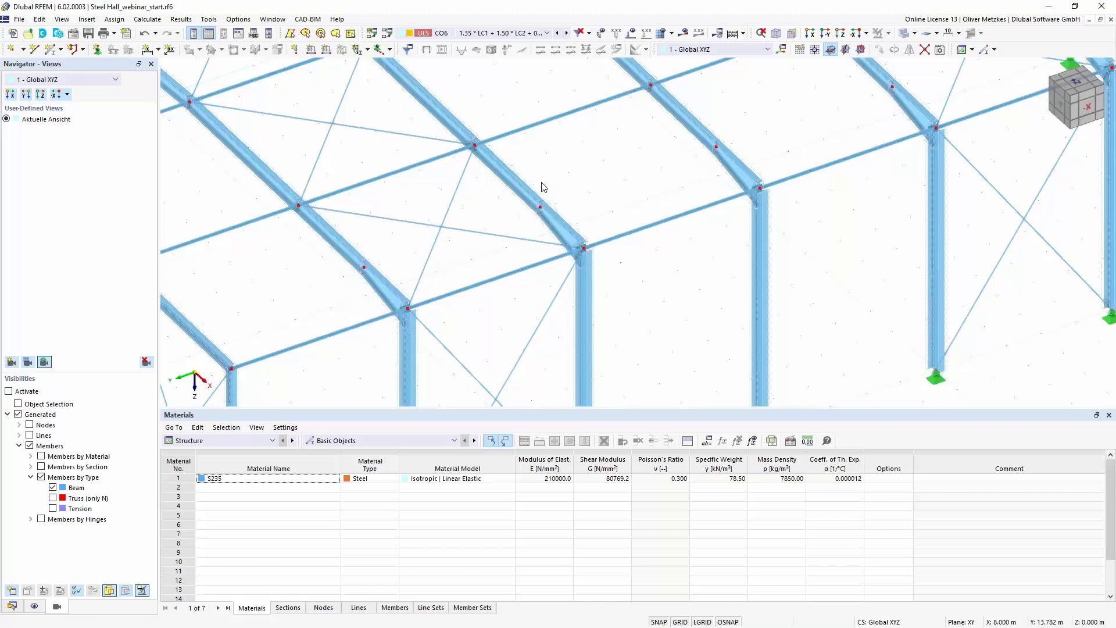
scroll(541, 185, "up", 3)
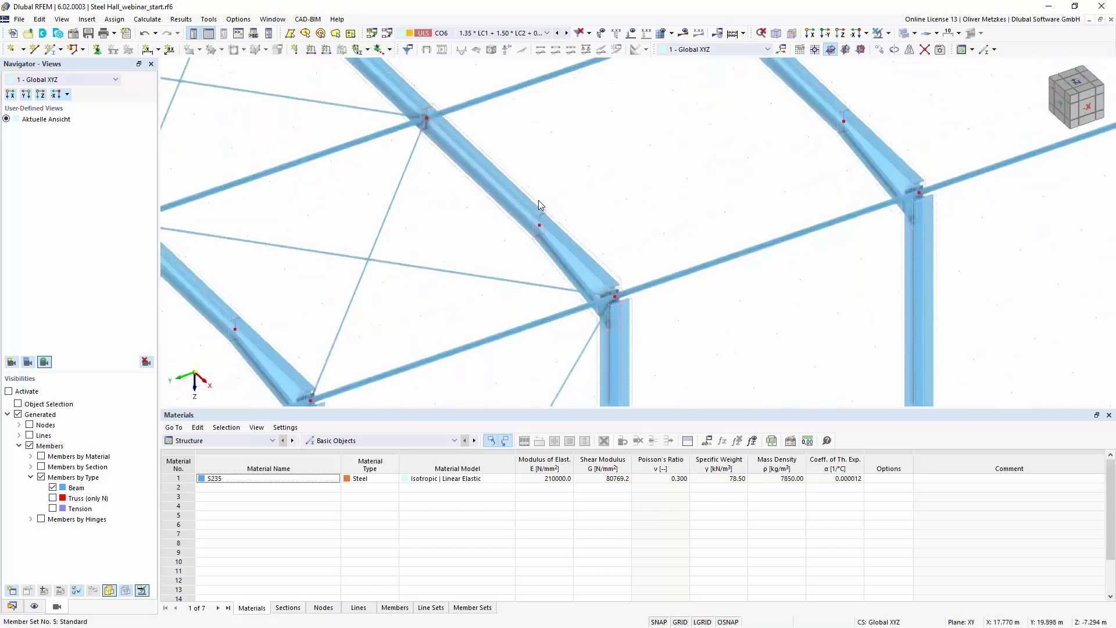
double_click(565, 225)
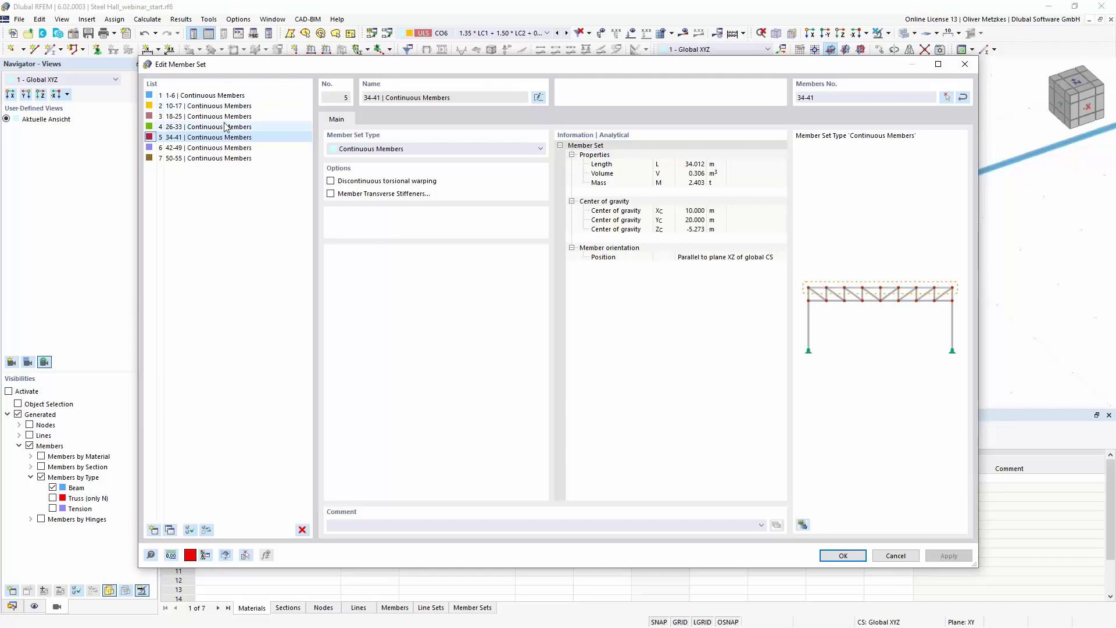
left_click_drag(357, 68, 354, 124)
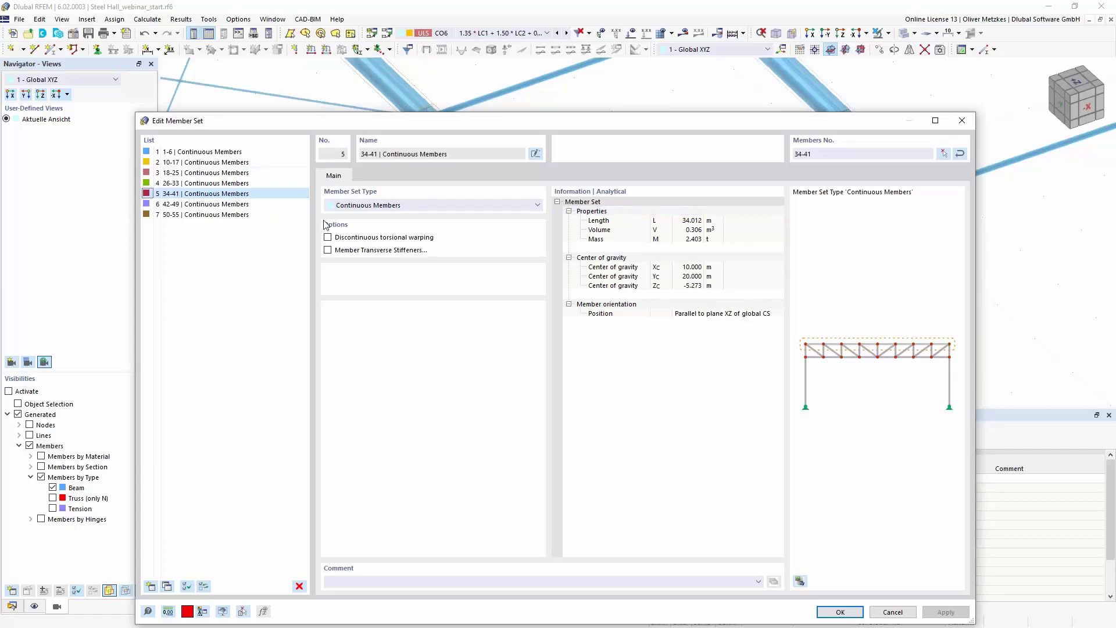
left_click(899, 615)
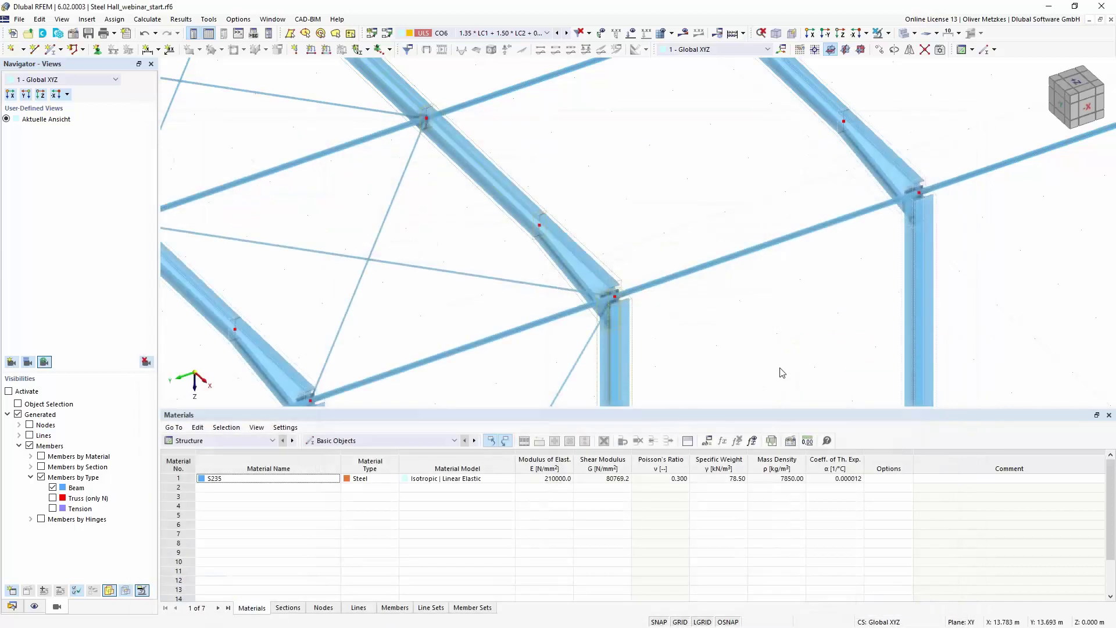
Step: Switch to load case LC2 Snow and display its loads on the hall
scroll(767, 339, "down", 2)
scroll(767, 343, "down", 1)
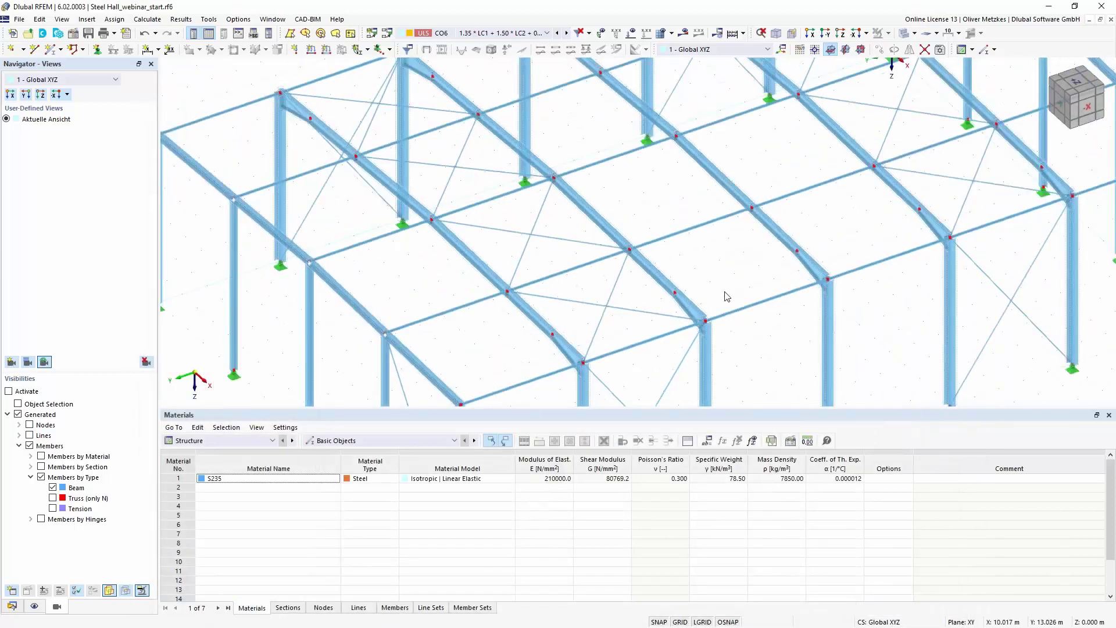
scroll(727, 297, "down", 2)
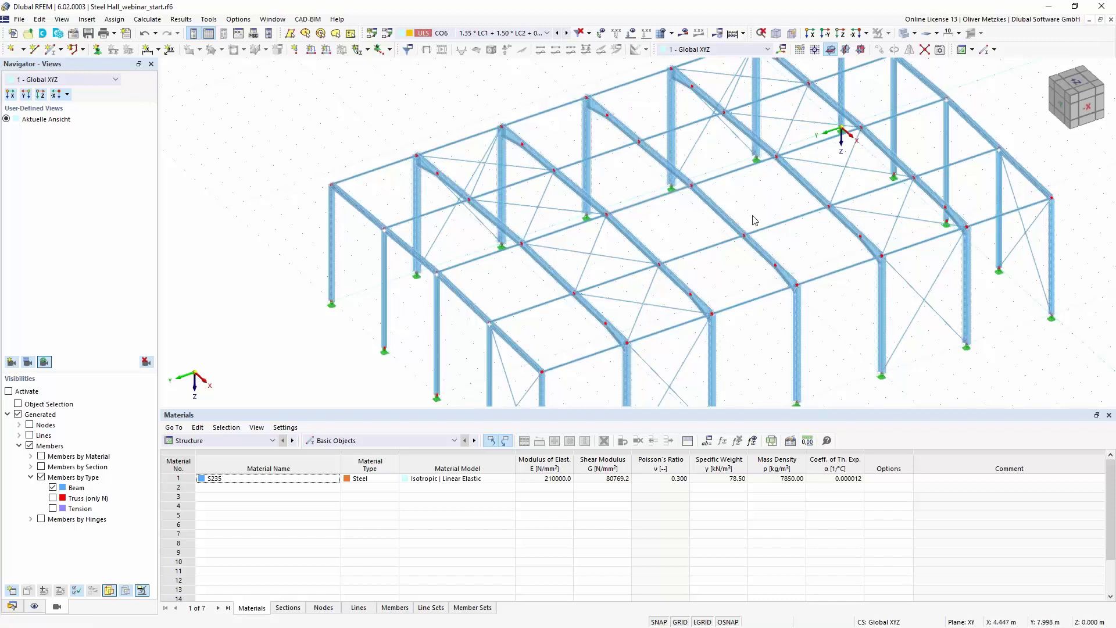
left_click(509, 34)
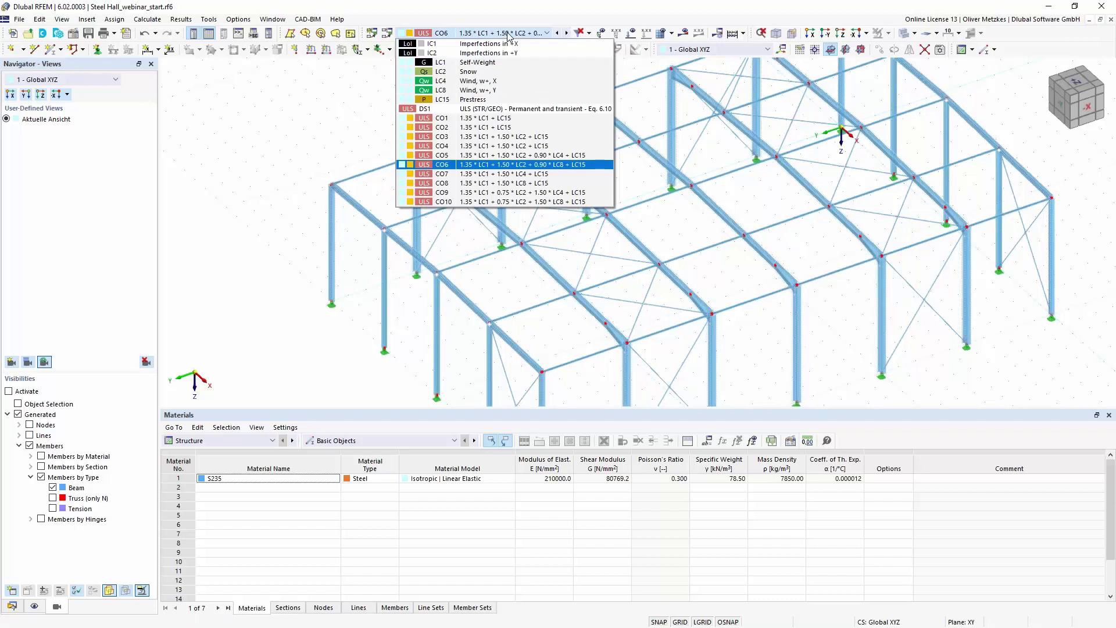
left_click(490, 72)
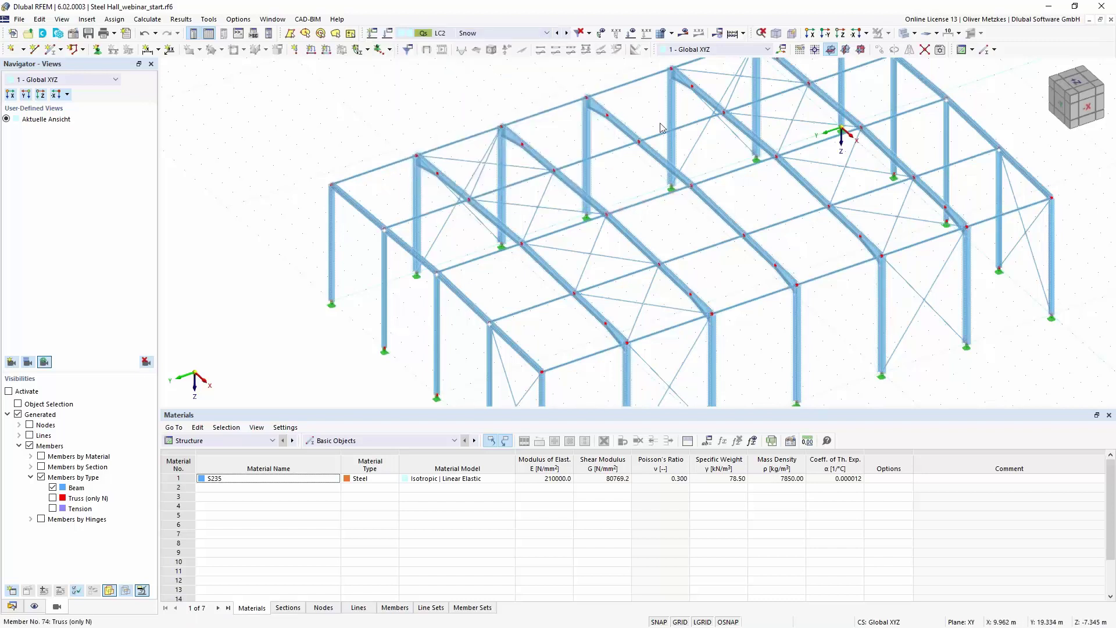
left_click(645, 32)
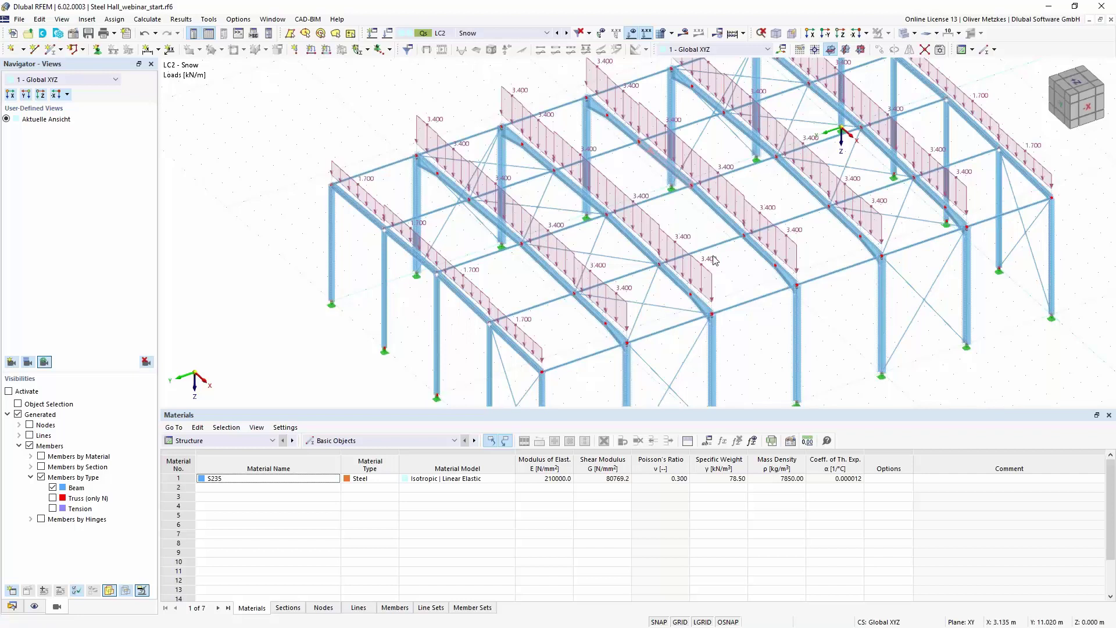
scroll(714, 256, "down", 1)
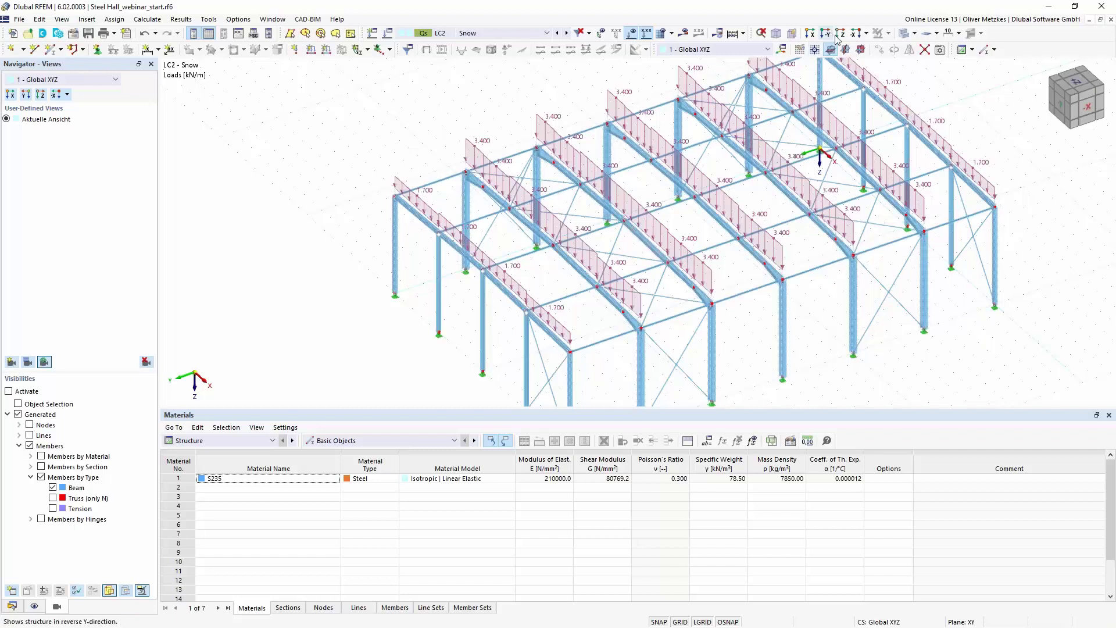
Step: Apply a force eccentricity referenced to the section's top centre to all LC2 snow member loads on the roof
left_click(852, 36)
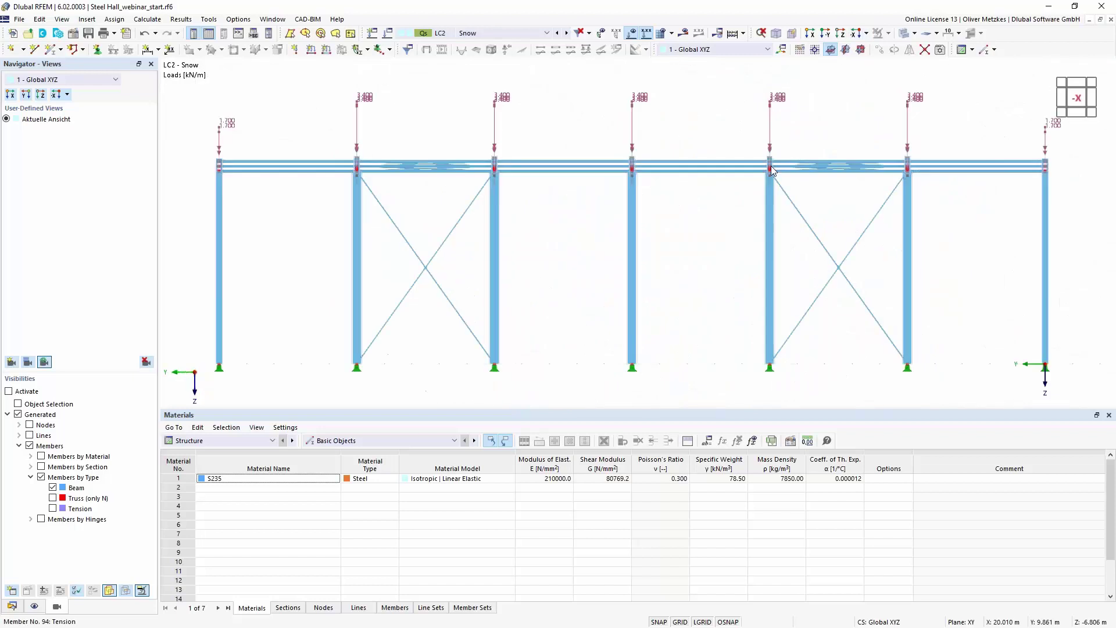
scroll(776, 164, "down", 1)
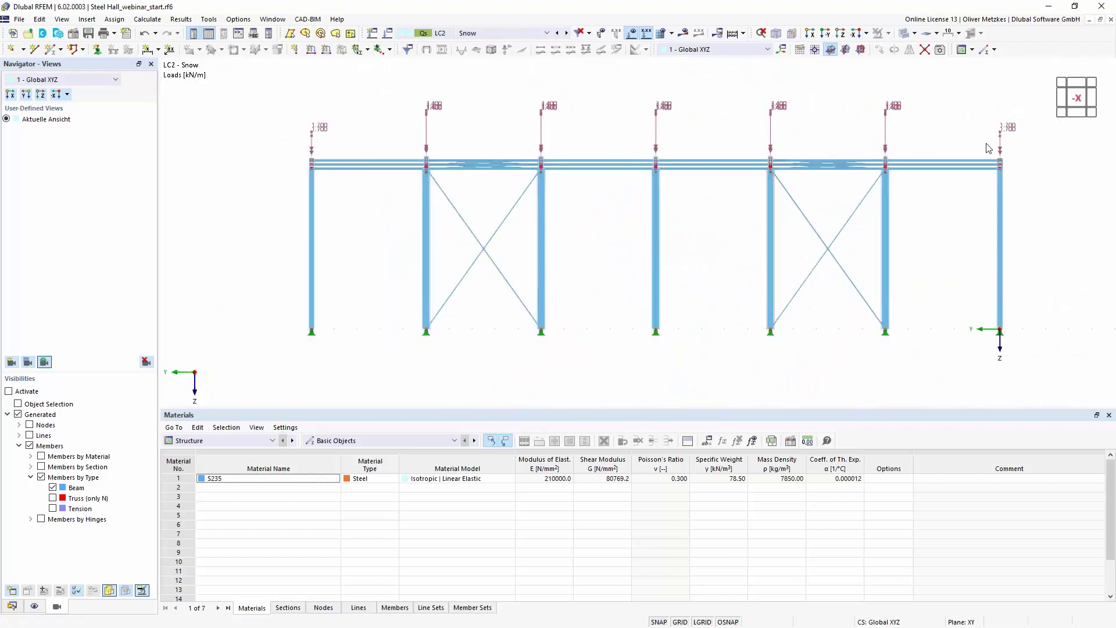
left_click_drag(1021, 154, 297, 89)
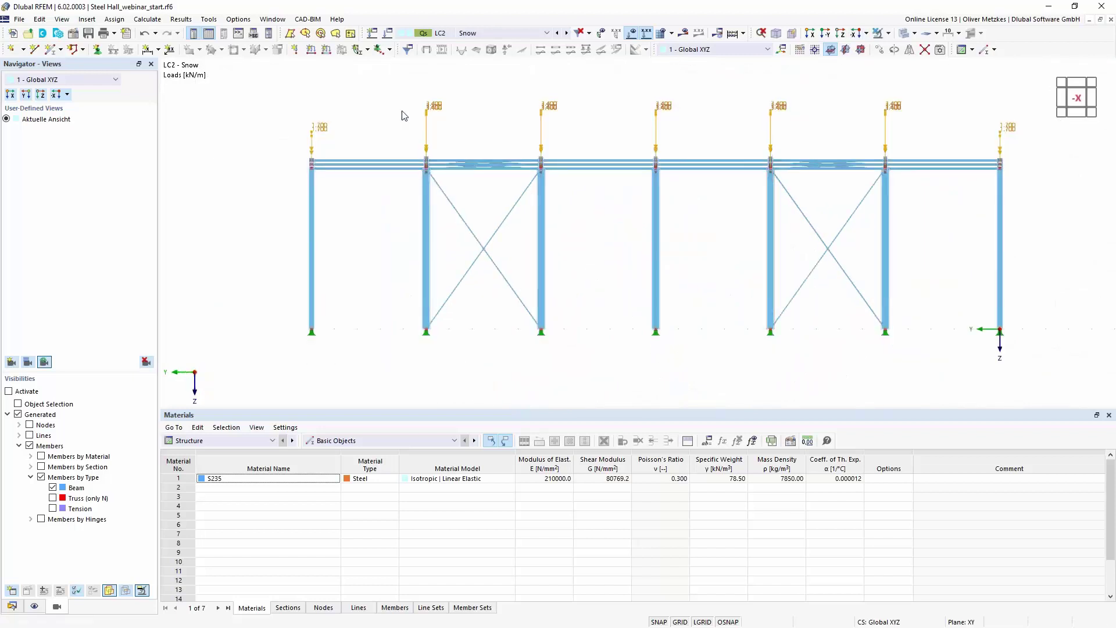
middle_click_drag(390, 126, 425, 119, "ctrl")
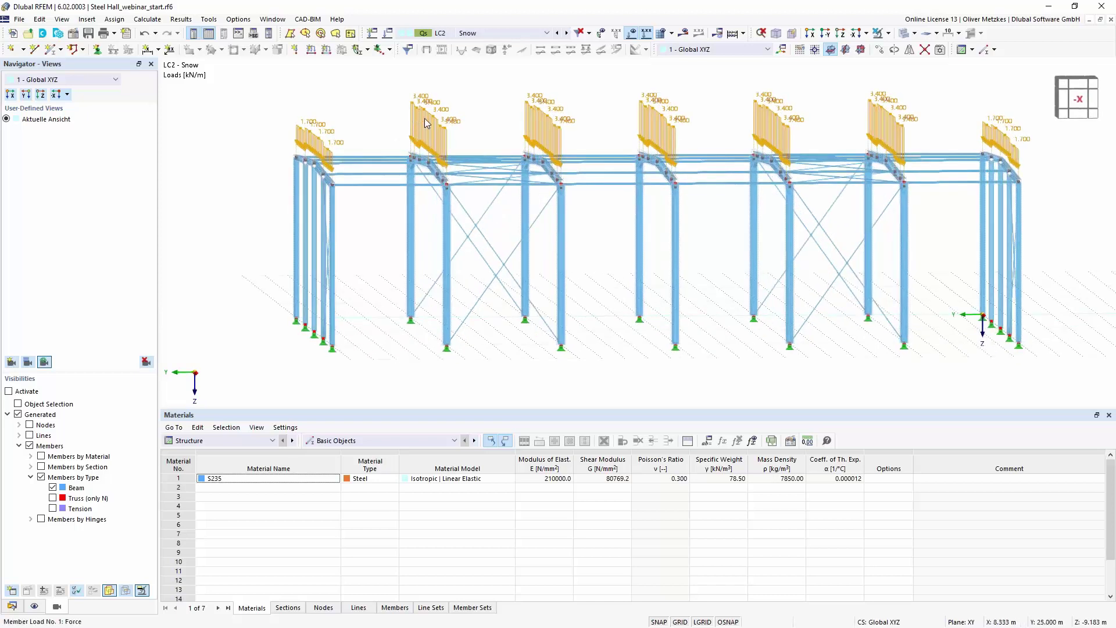
right_click(425, 123)
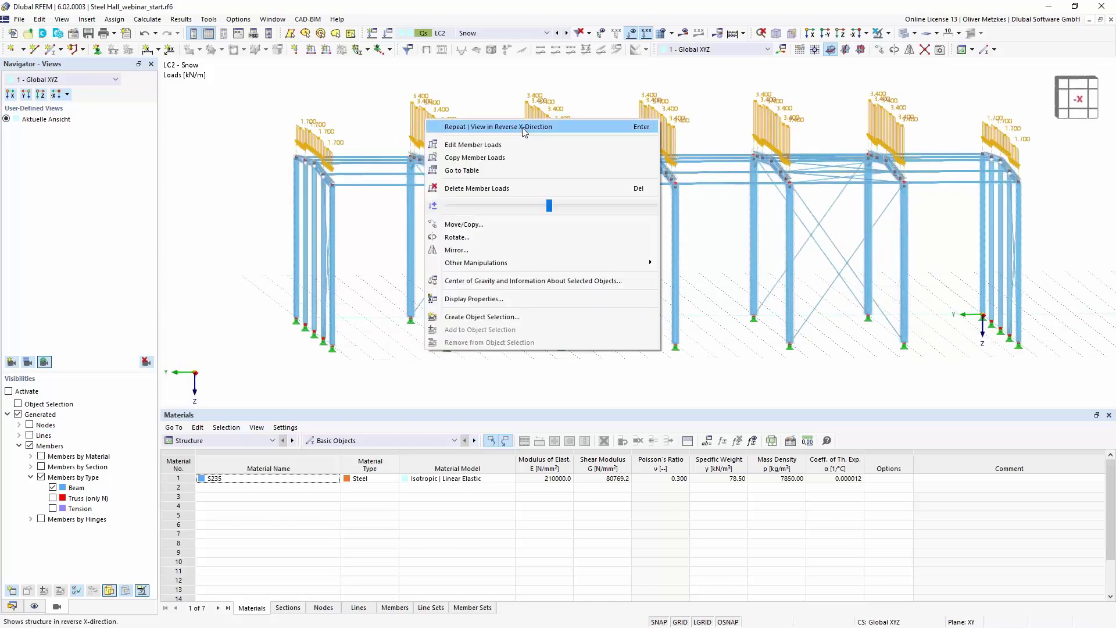
left_click(511, 145)
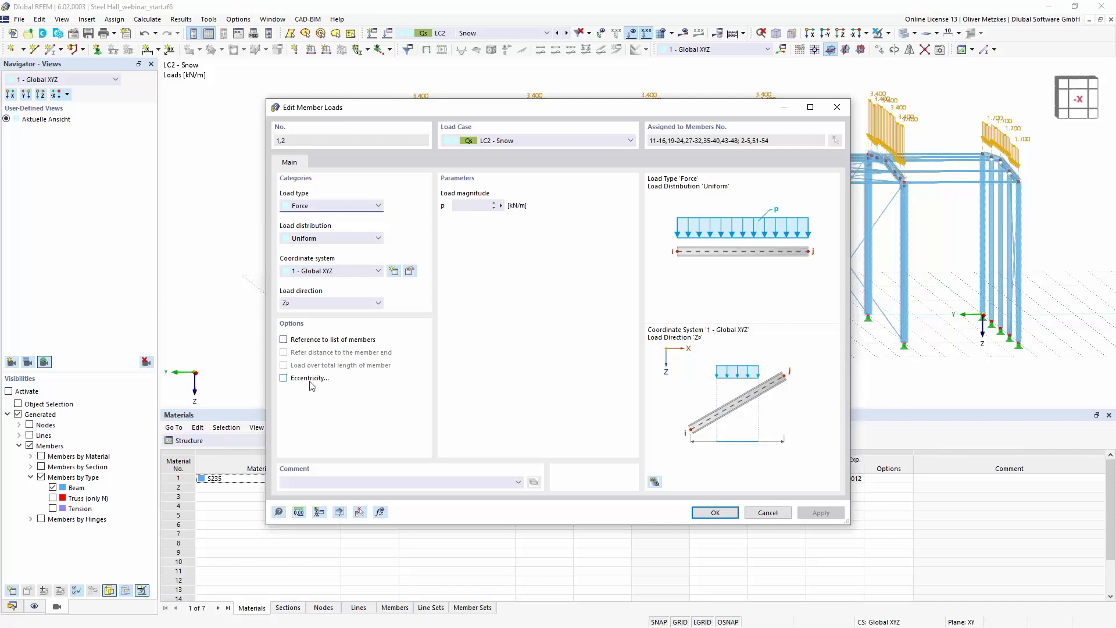
left_click(308, 378)
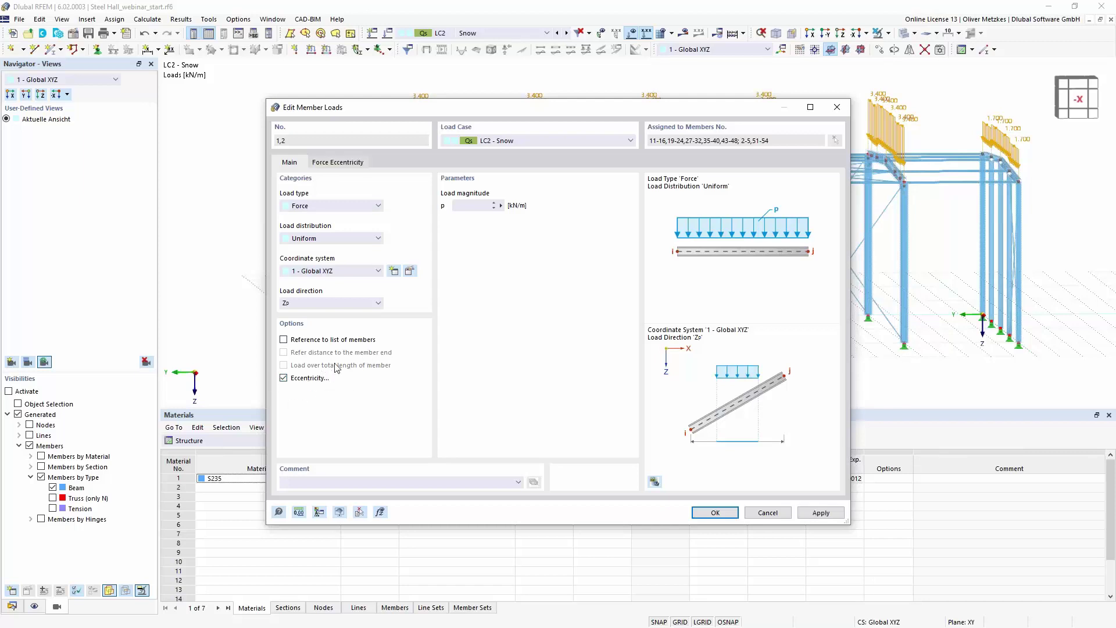
left_click(359, 164)
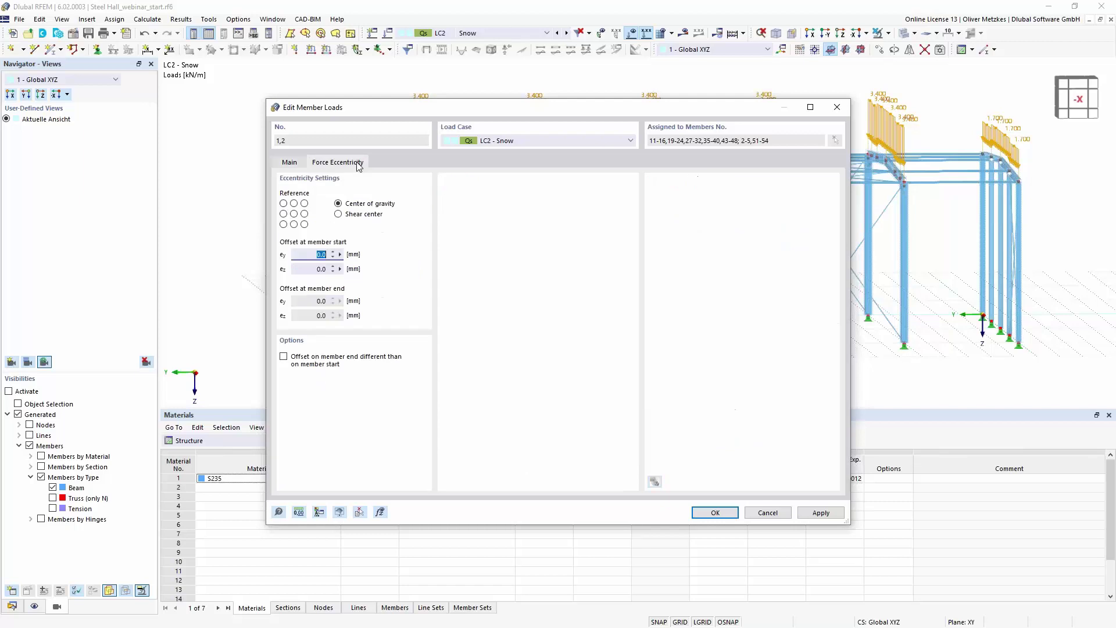
left_click(294, 203)
left_click_drag(508, 109, 637, 110)
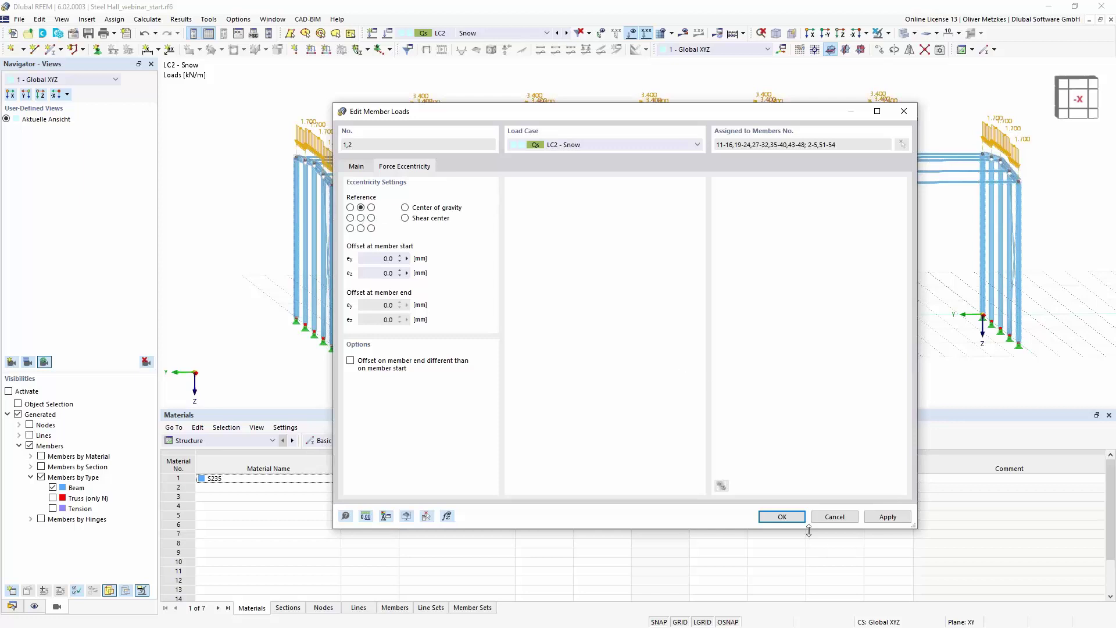
key("Return")
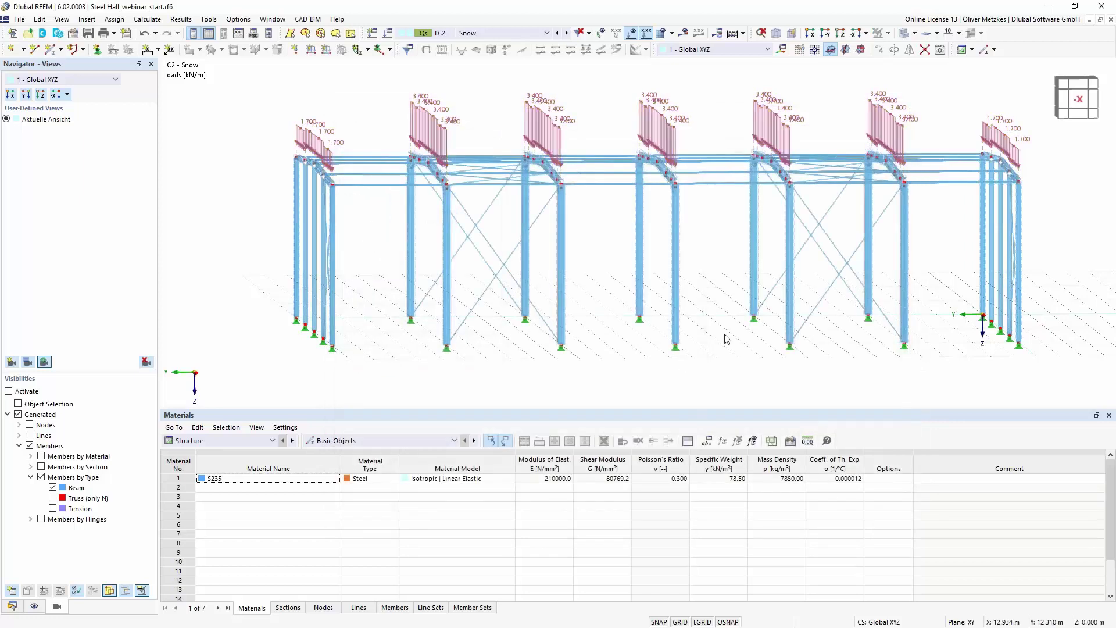
Step: Switch to design situation DS1, ULS (STR/GEO) - Permanent and transient - Eq. 6.10, and calculate its results
scroll(723, 325, "down", 2)
middle_click_drag(742, 314, 722, 297, "ctrl")
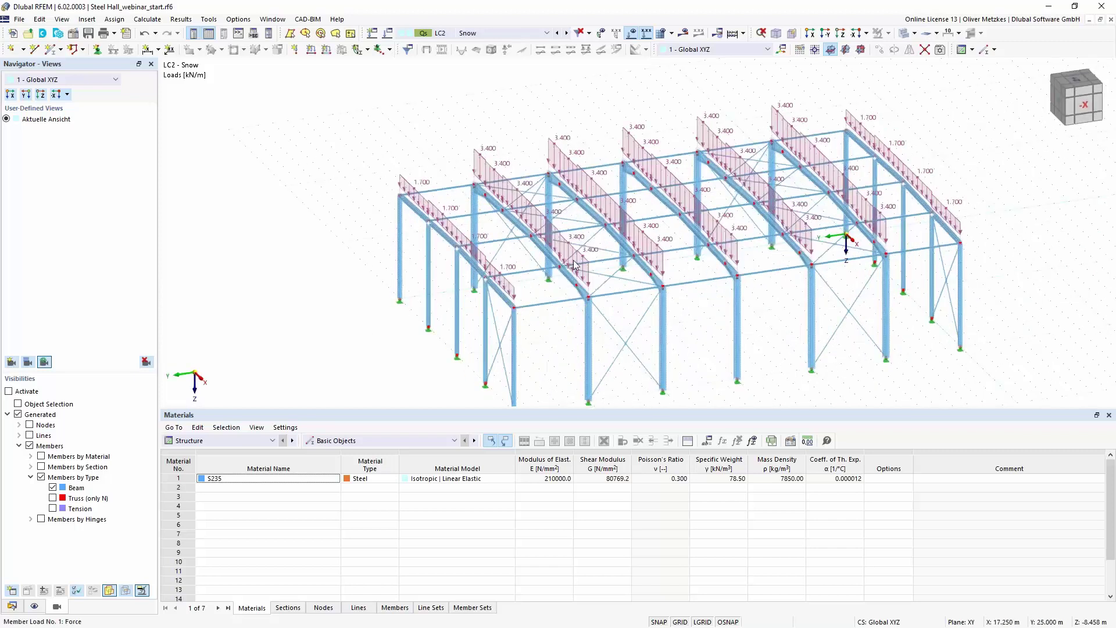
mouse_move(574, 265)
left_click(465, 34)
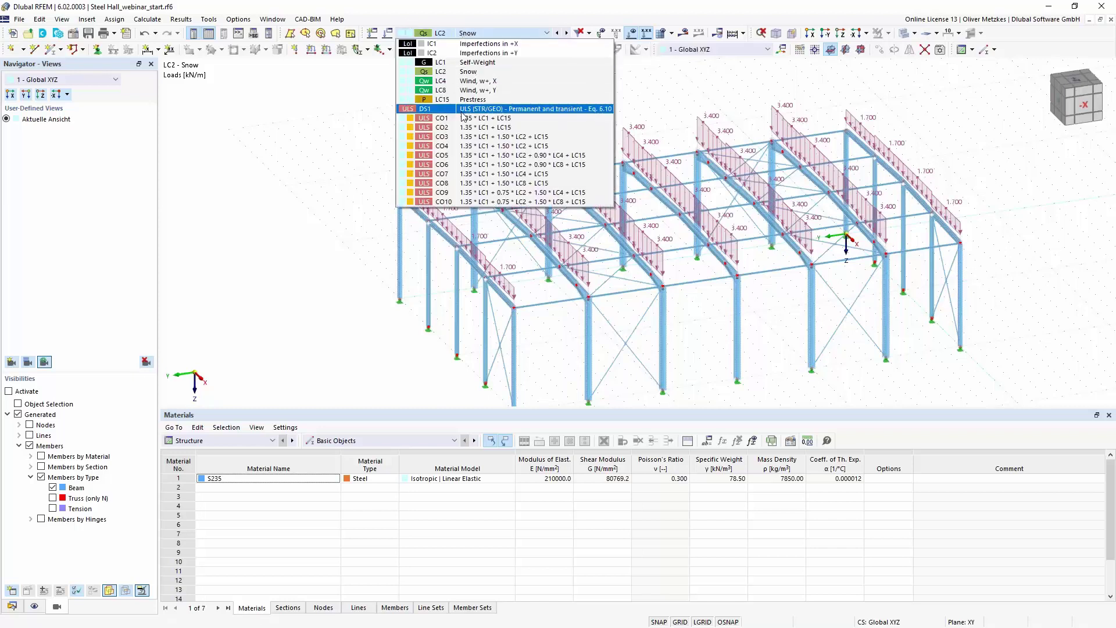
left_click(463, 109)
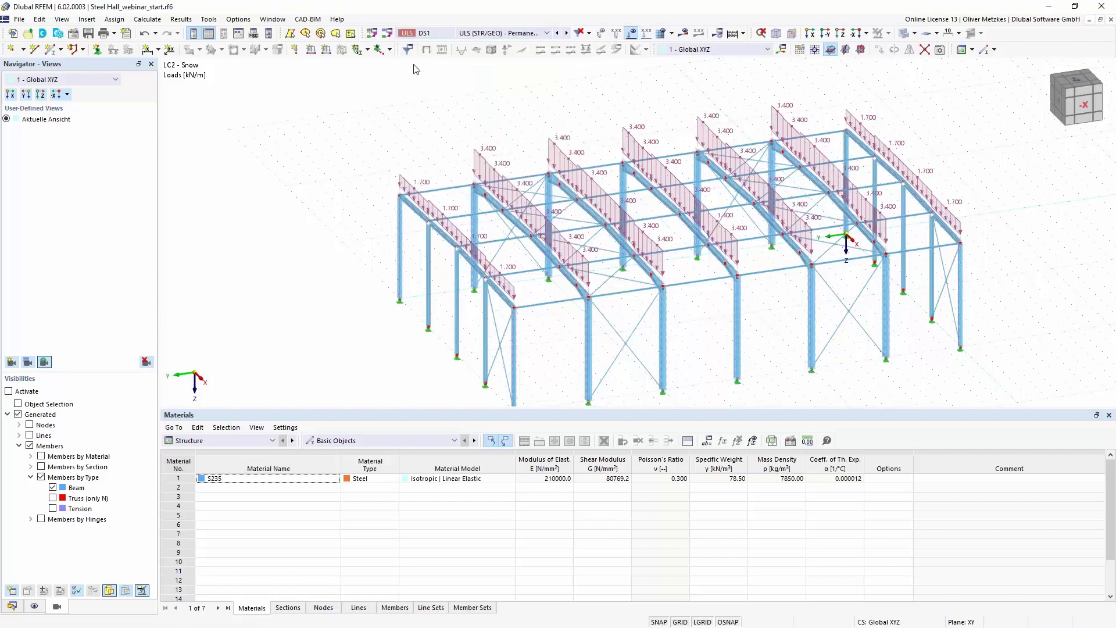
left_click(684, 32)
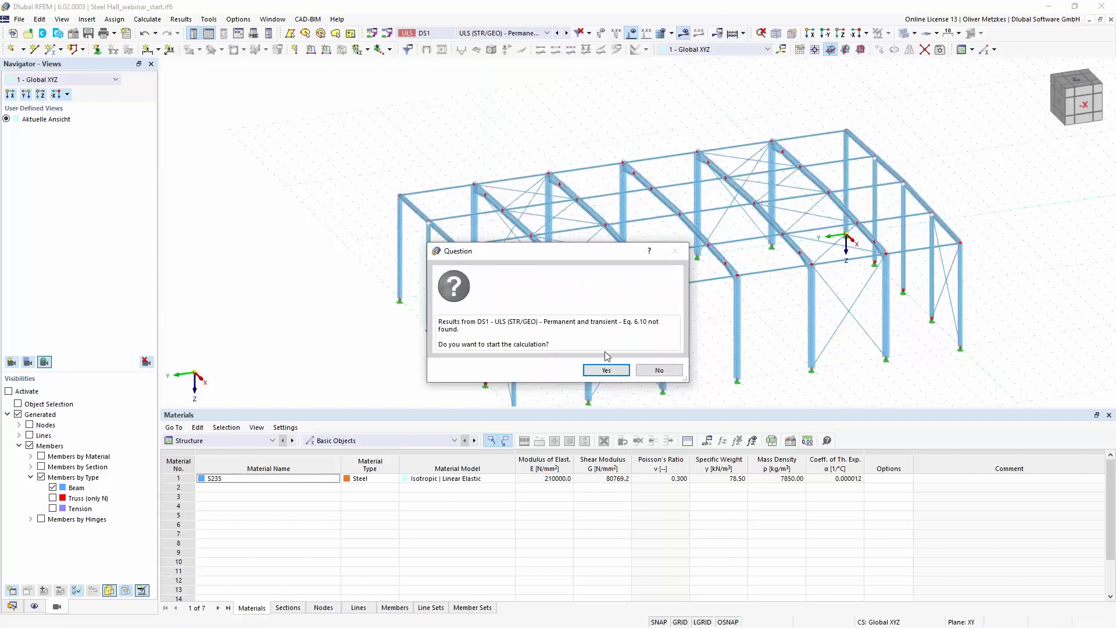
left_click(598, 366)
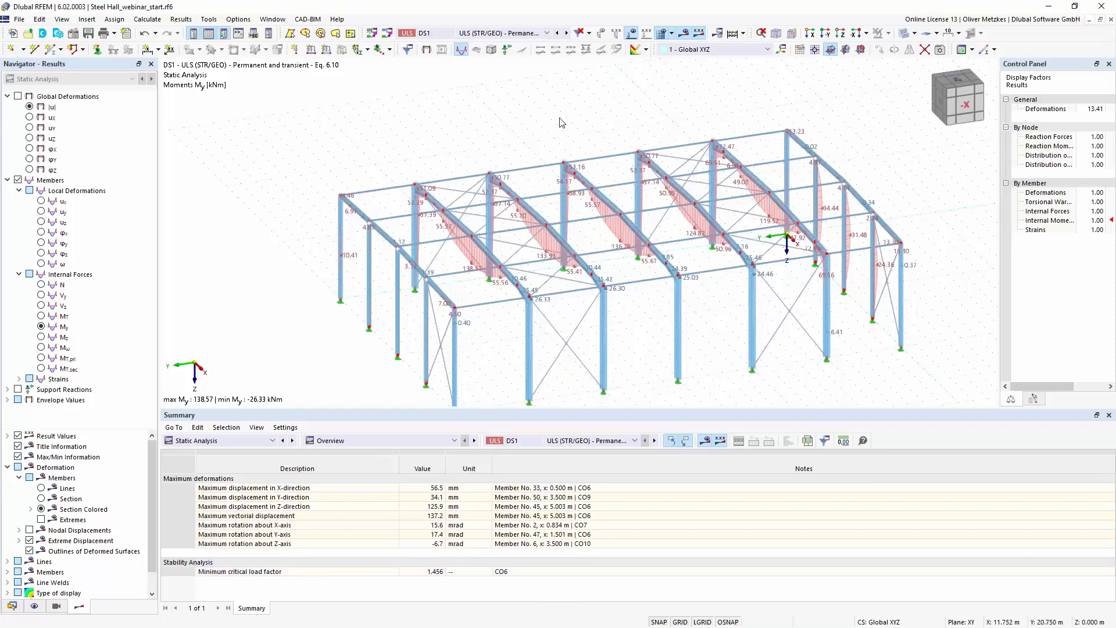
Step: Display the stability analysis results of load combination CO6 and examine the first mode shape on the rafters
left_click(516, 34)
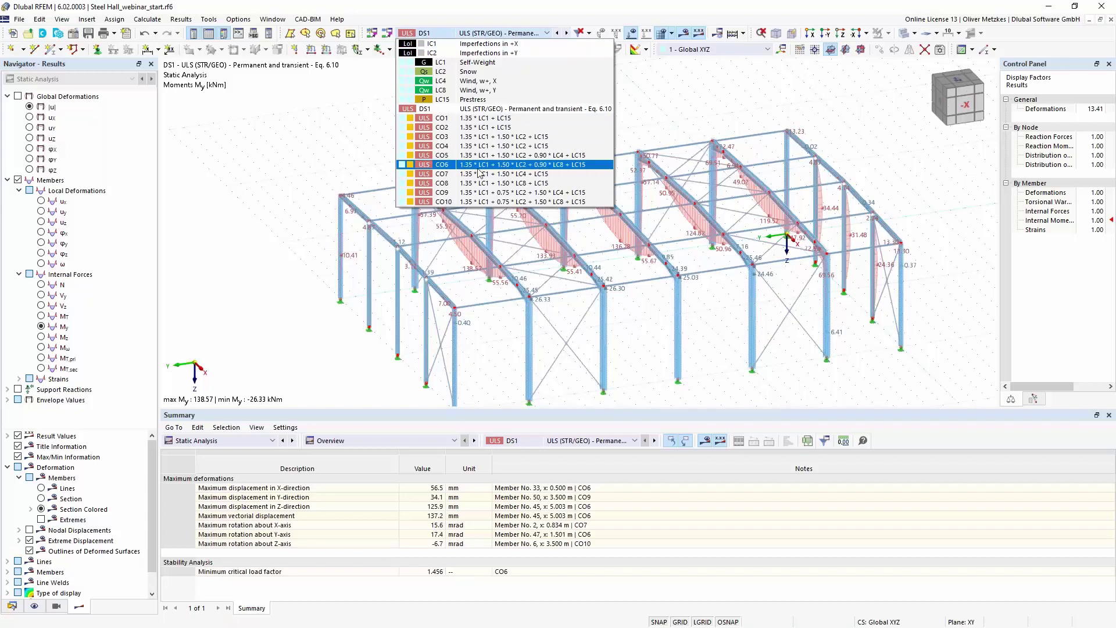
left_click(477, 165)
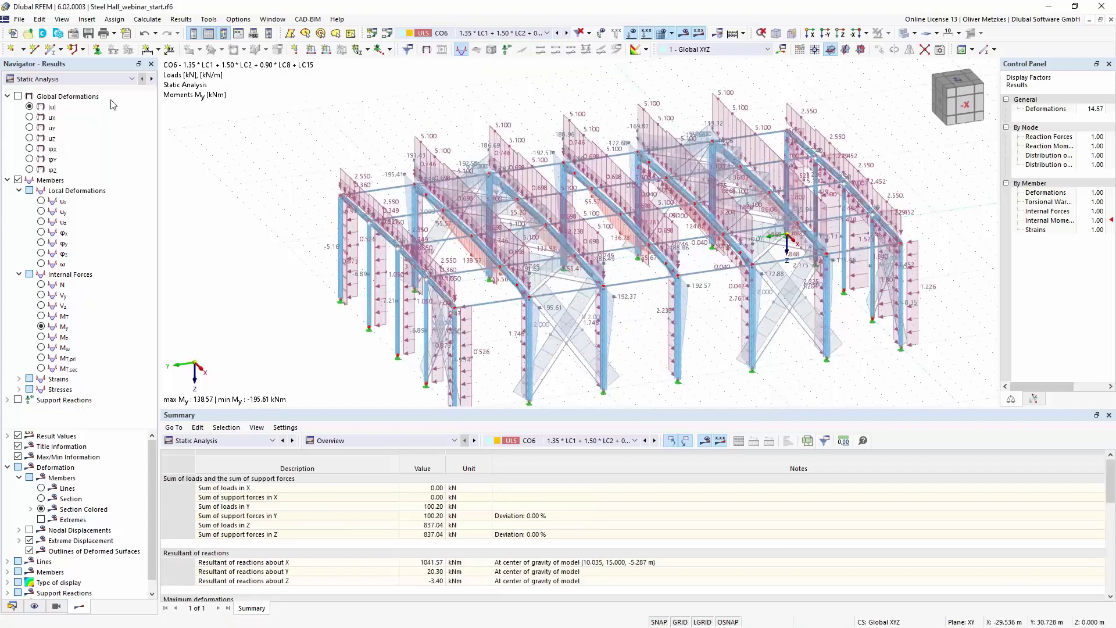
left_click(23, 79)
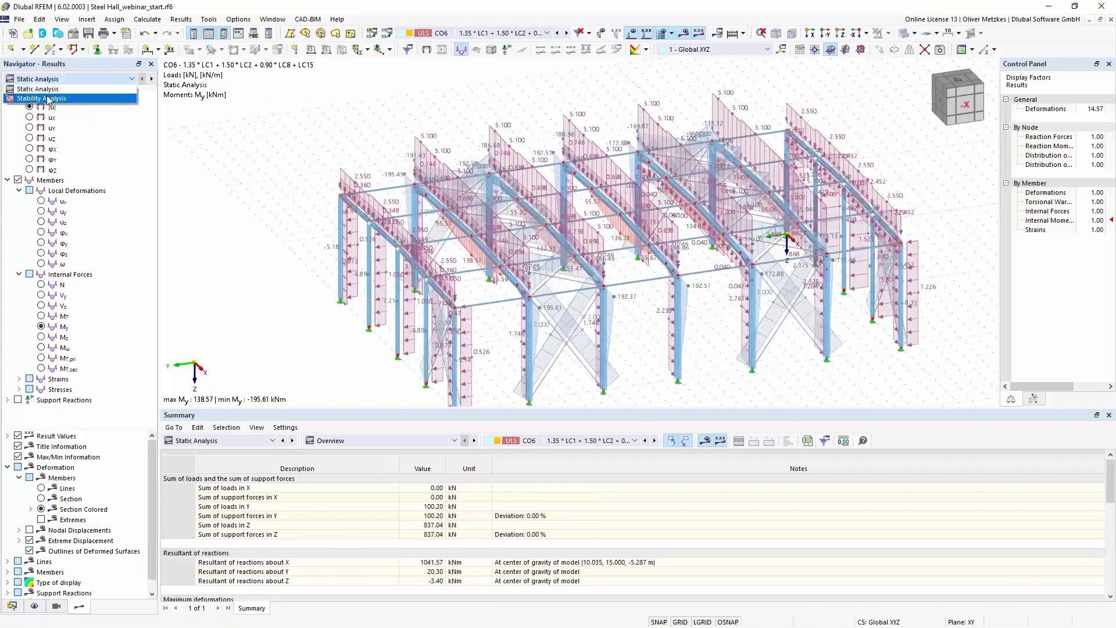
left_click(47, 99)
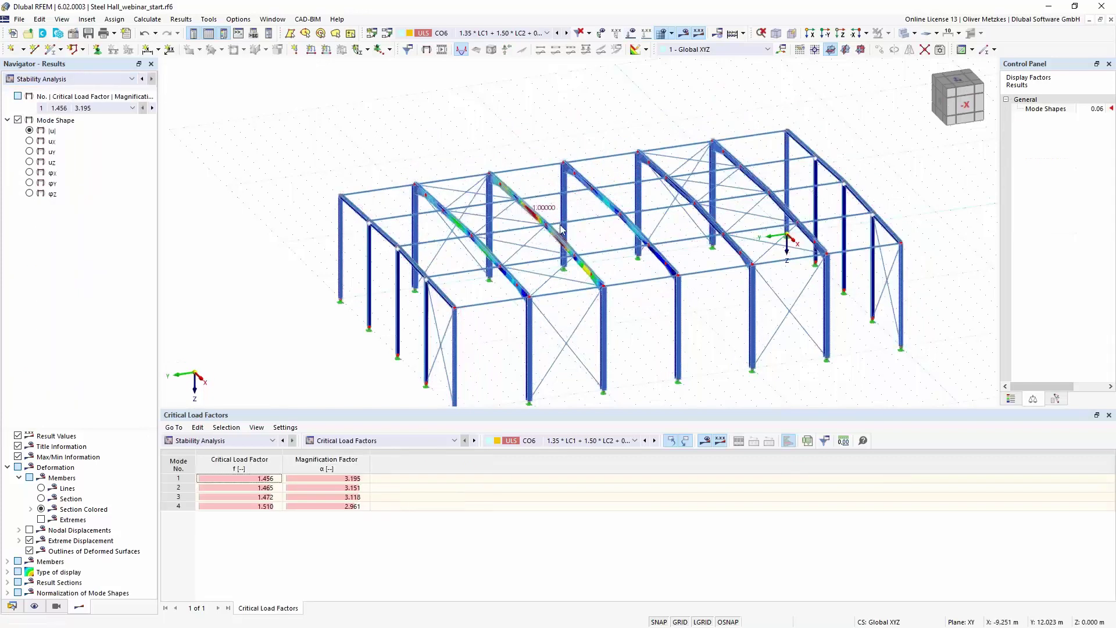
scroll(549, 193, "up", 4)
middle_click_drag(631, 252, 610, 256, "ctrl")
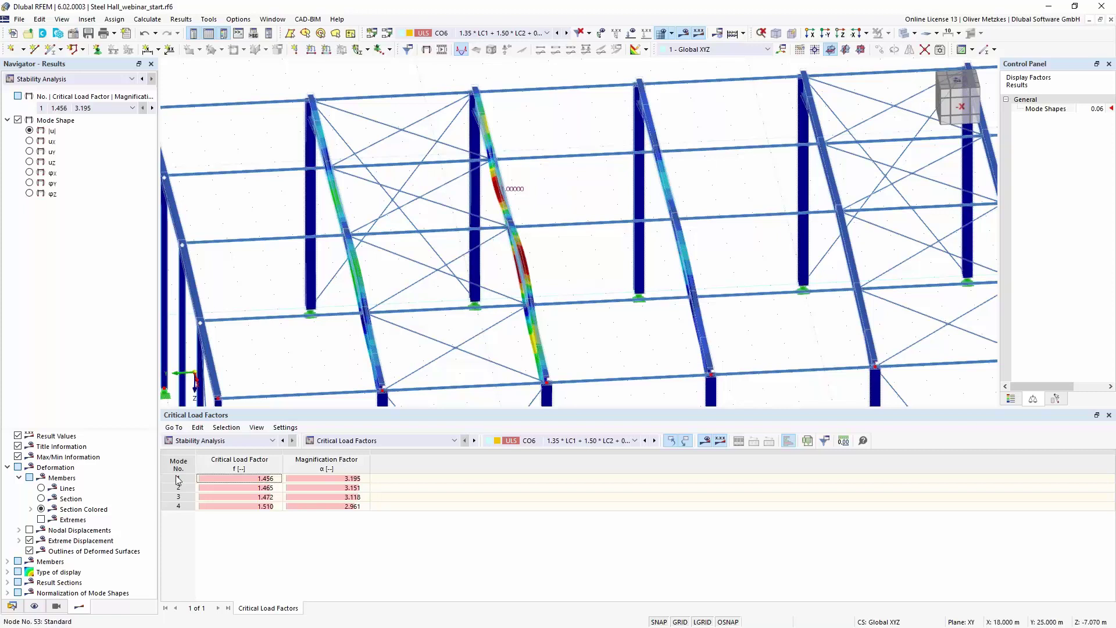
Step: Change the round bar section 4 of the bracing members to R 10
left_click(12, 606)
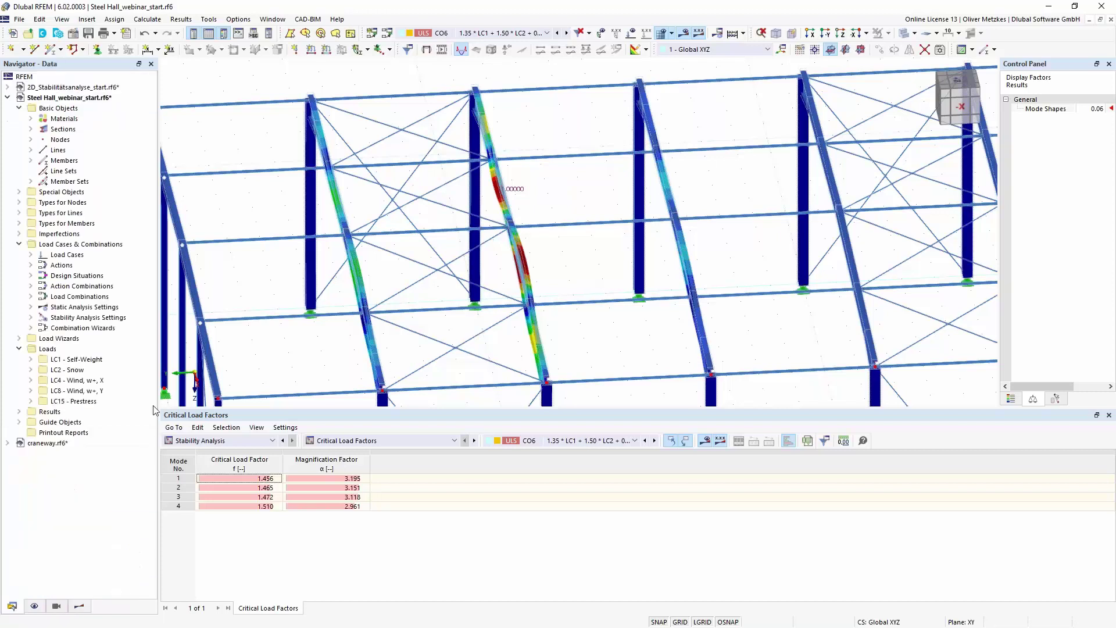
left_click(31, 129)
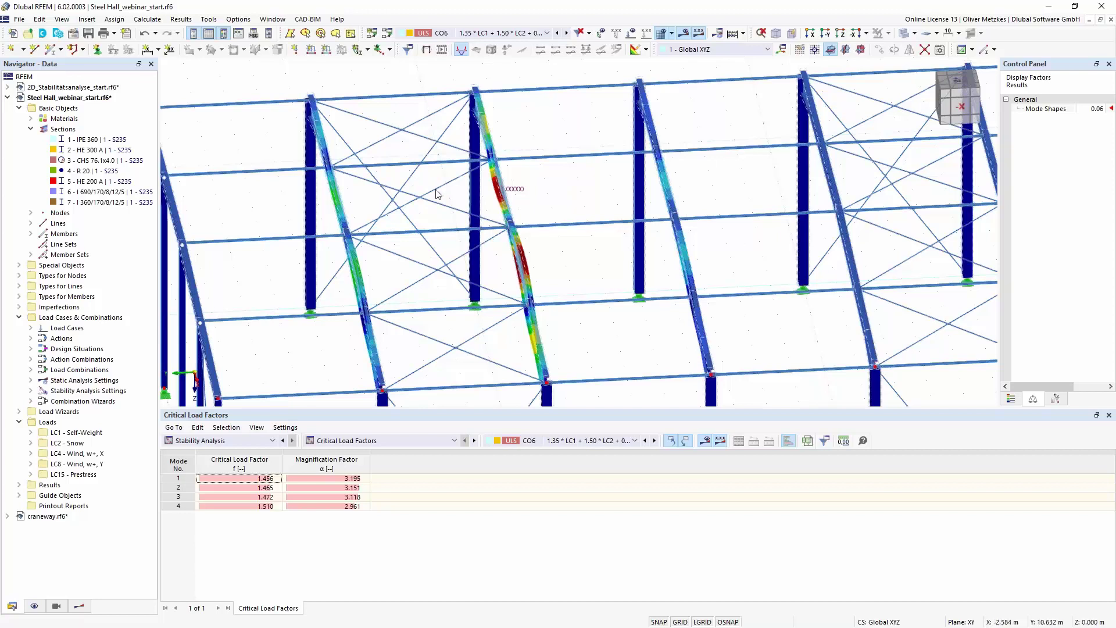
double_click(89, 171)
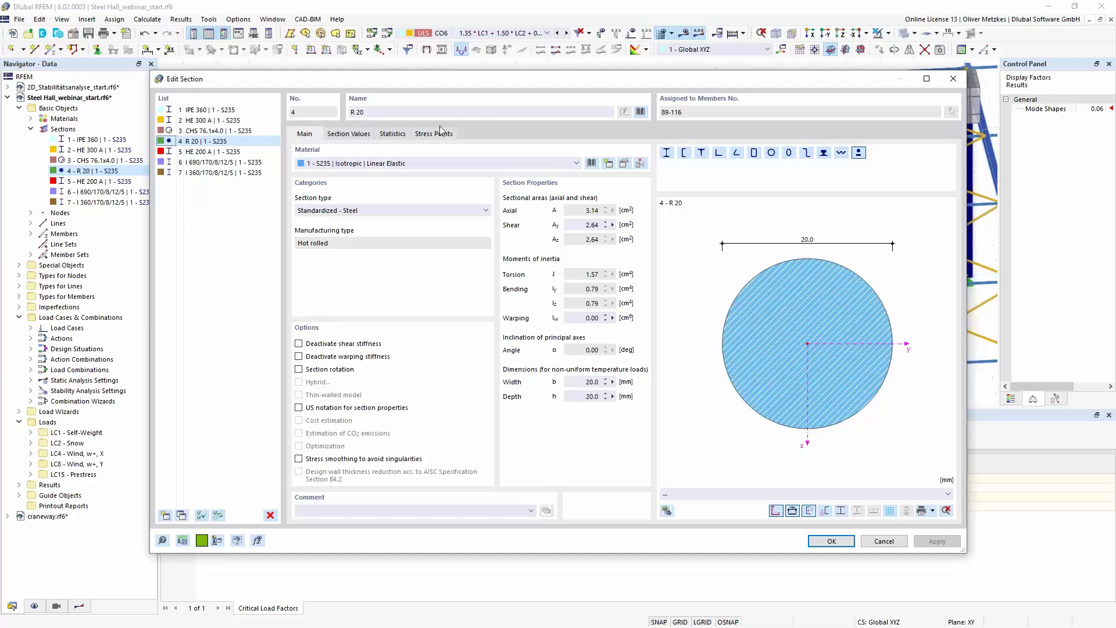
double_click(360, 112)
type("10")
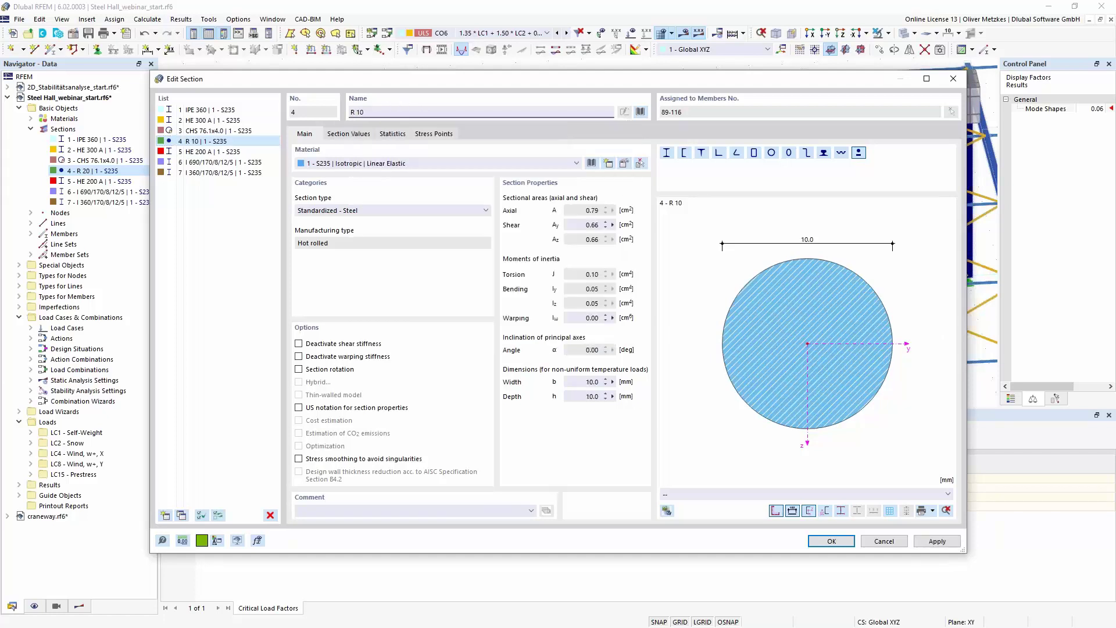
left_click(831, 540)
left_click(607, 368)
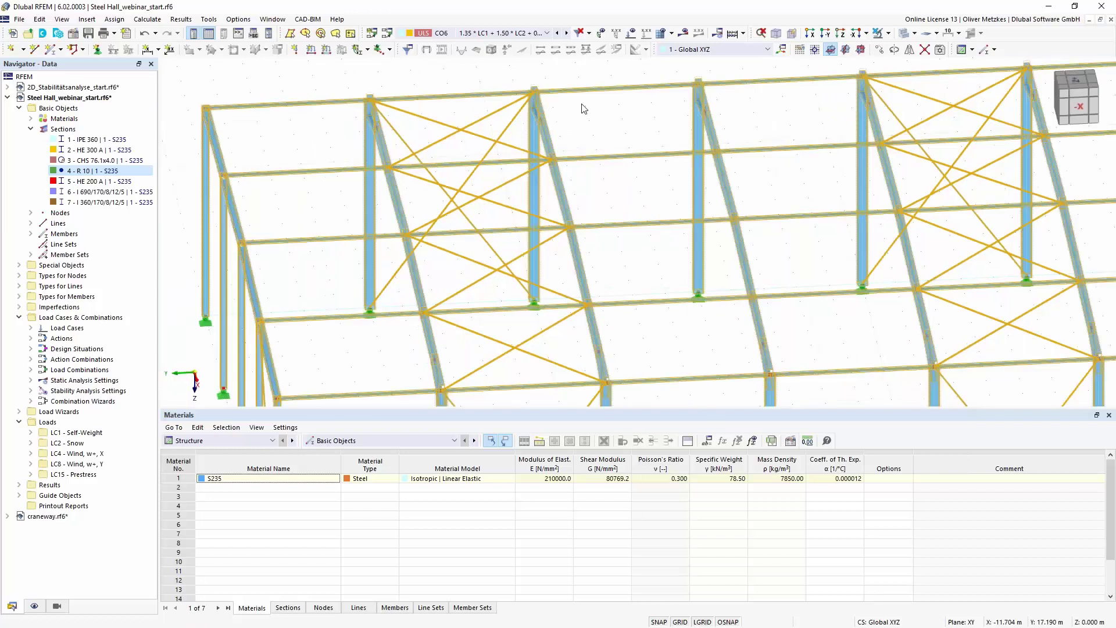
Step: Recalculate load combination CO6 and examine mode shape 1 across the roof together with its critical load factor
left_click(683, 34)
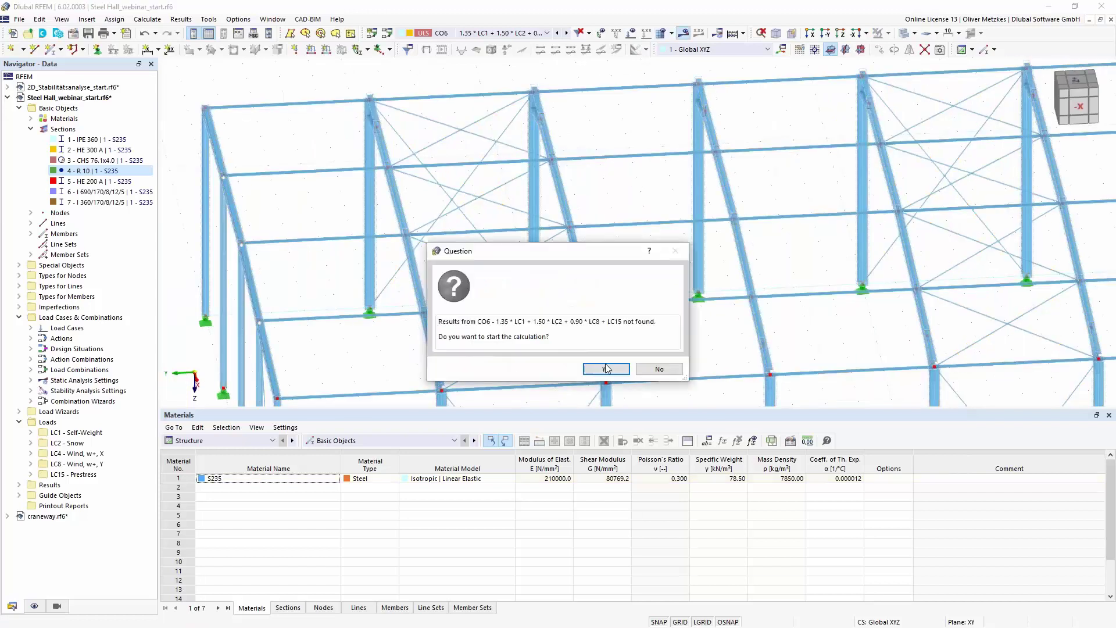
left_click(607, 369)
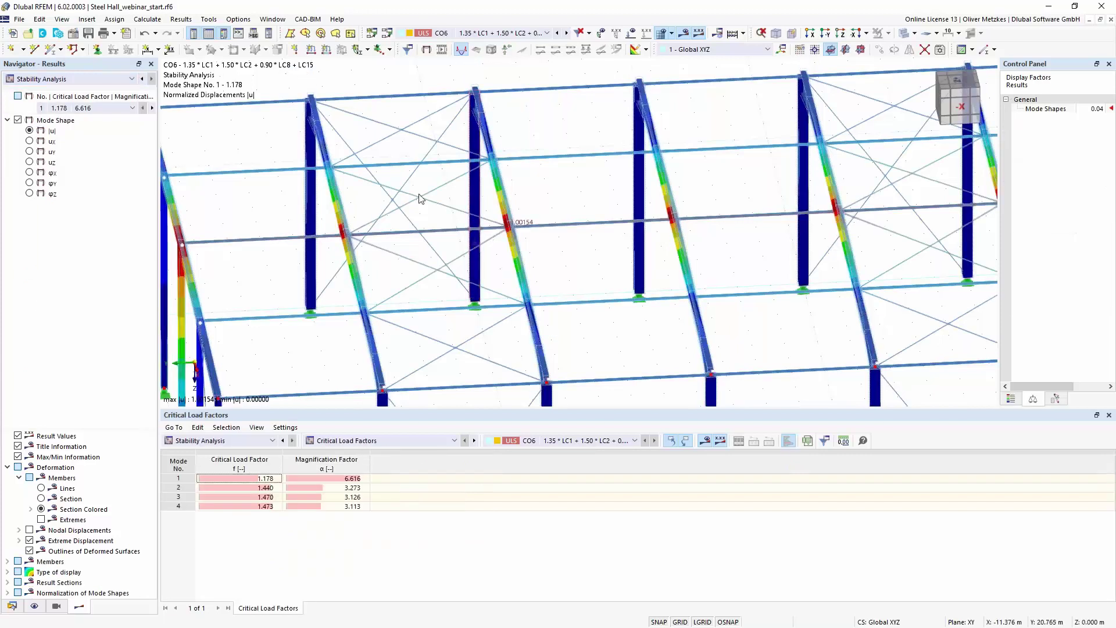
scroll(437, 297, "down", 1)
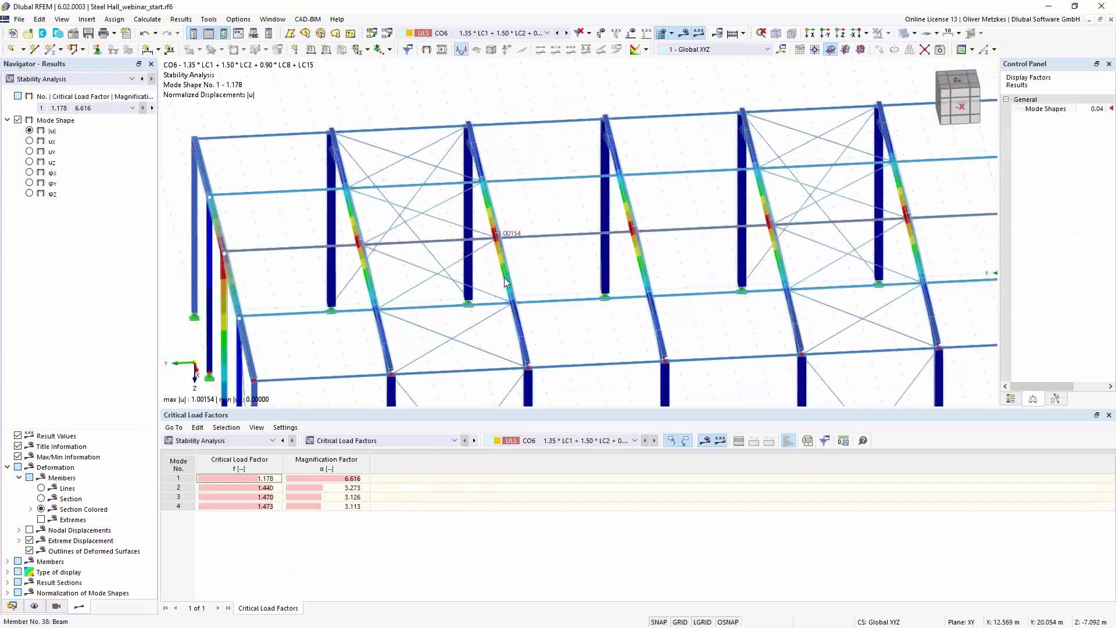
middle_click_drag(688, 256, 663, 251)
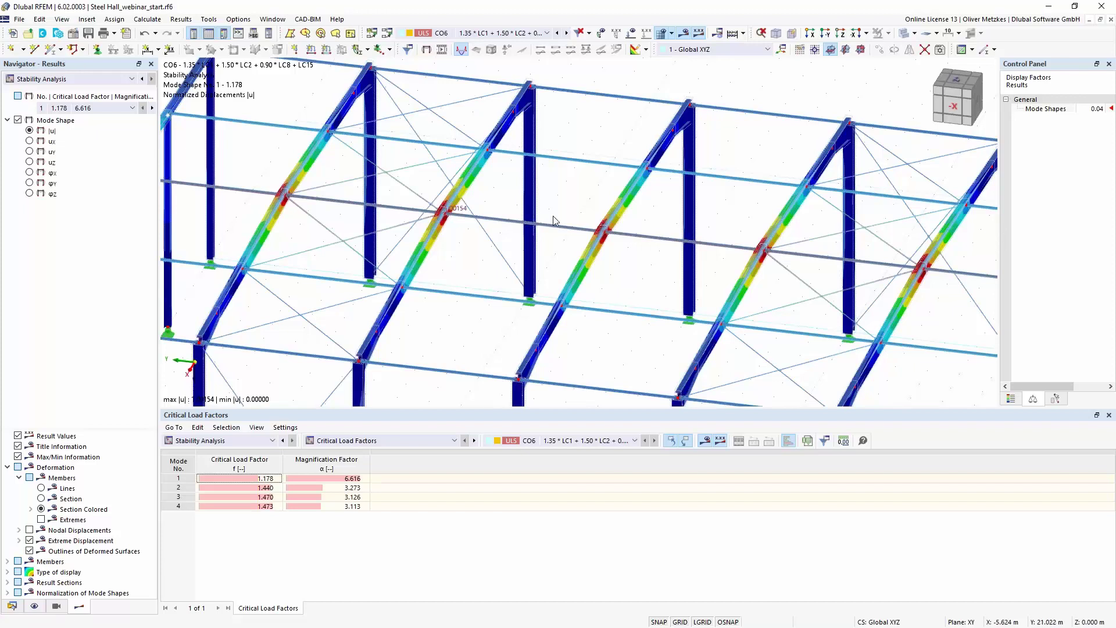
scroll(817, 244, "down", 1)
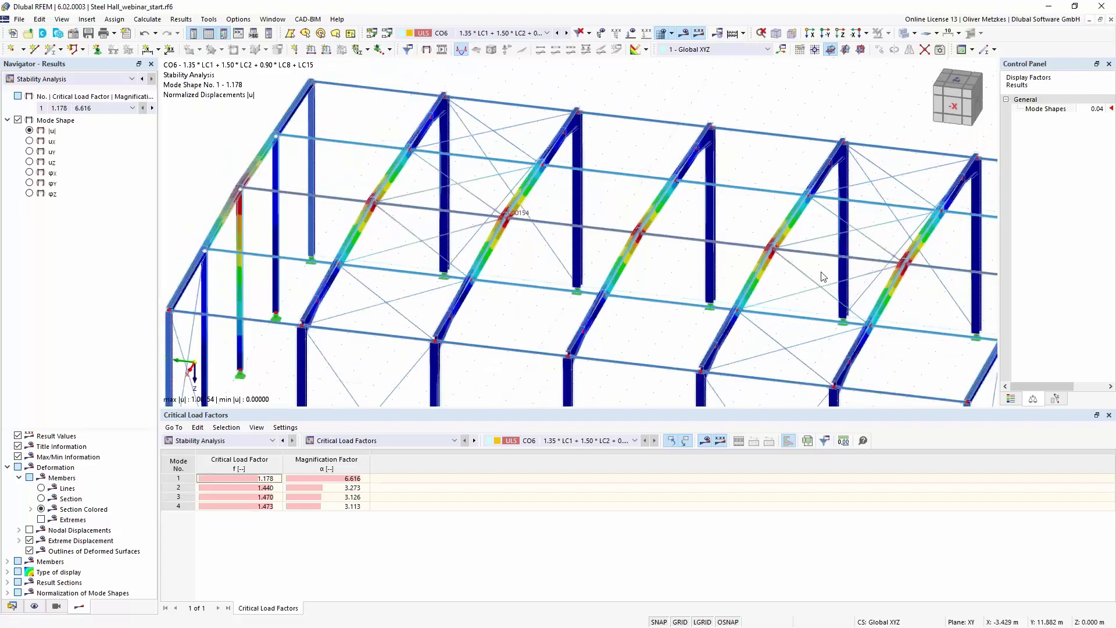
left_click(258, 479)
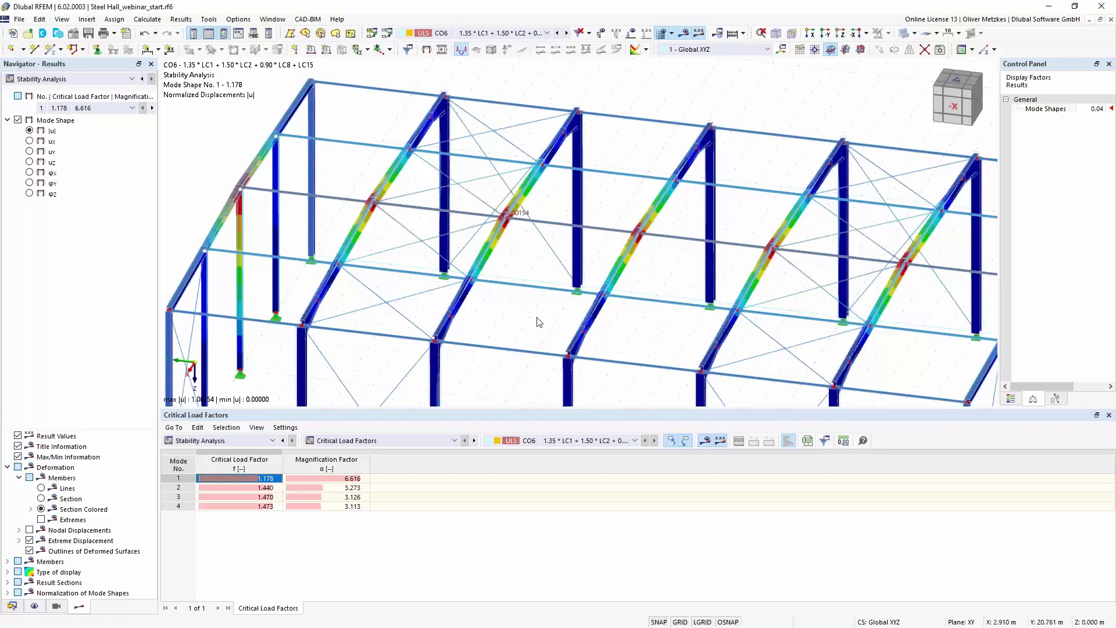
scroll(535, 323, "down", 2)
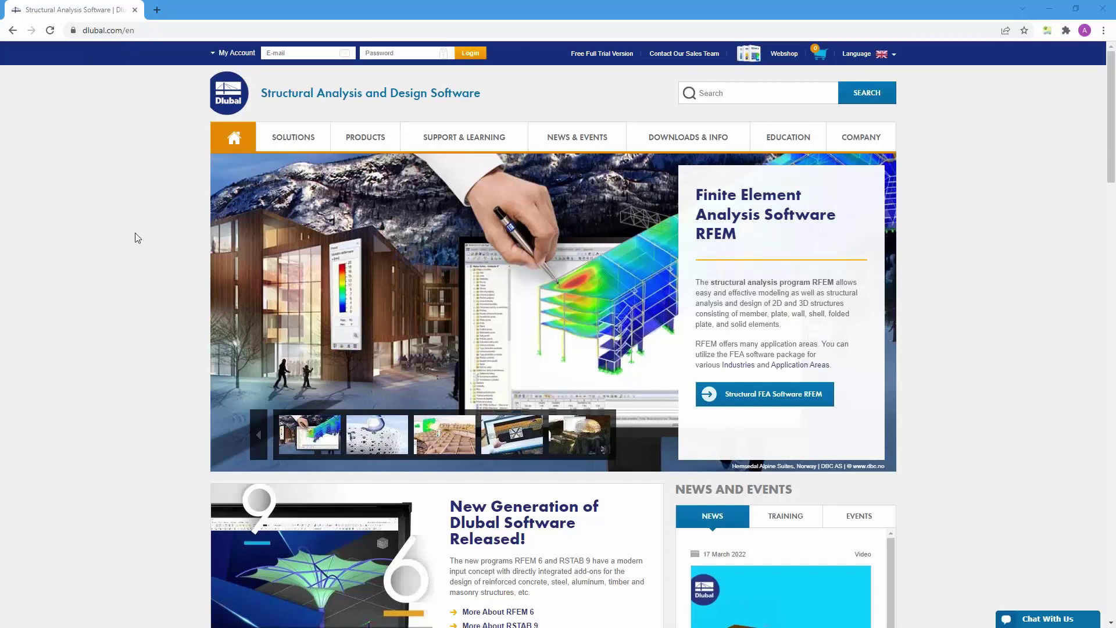
Step: Switch to the Dlubal website in the browser, open the Knowledge Base under Support, and browse its technical articles
mouse_move(433, 137)
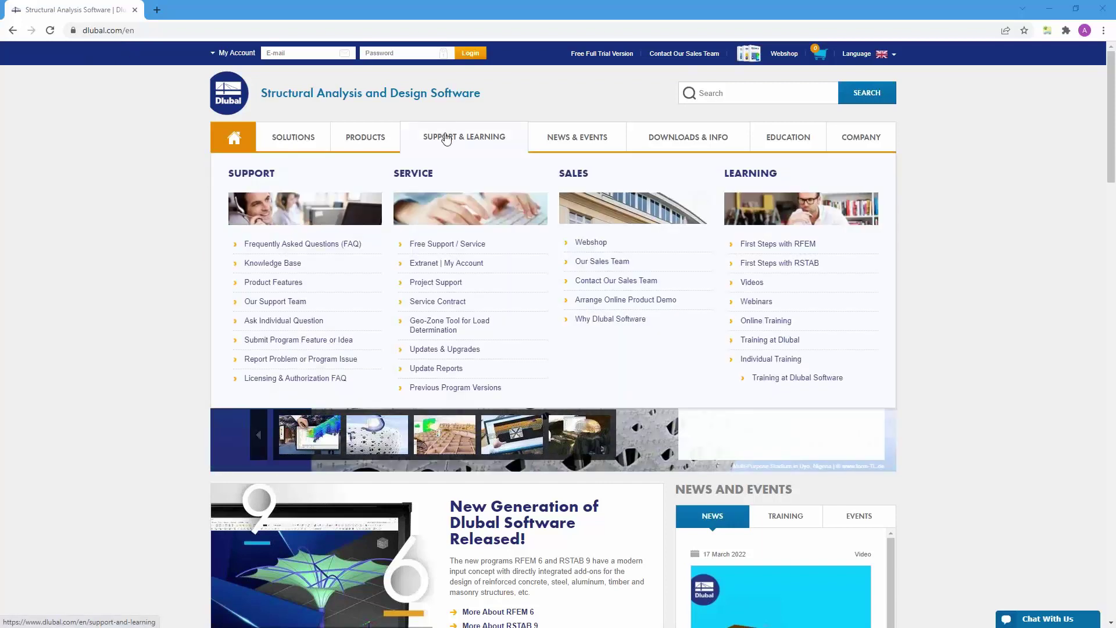
left_click(269, 265)
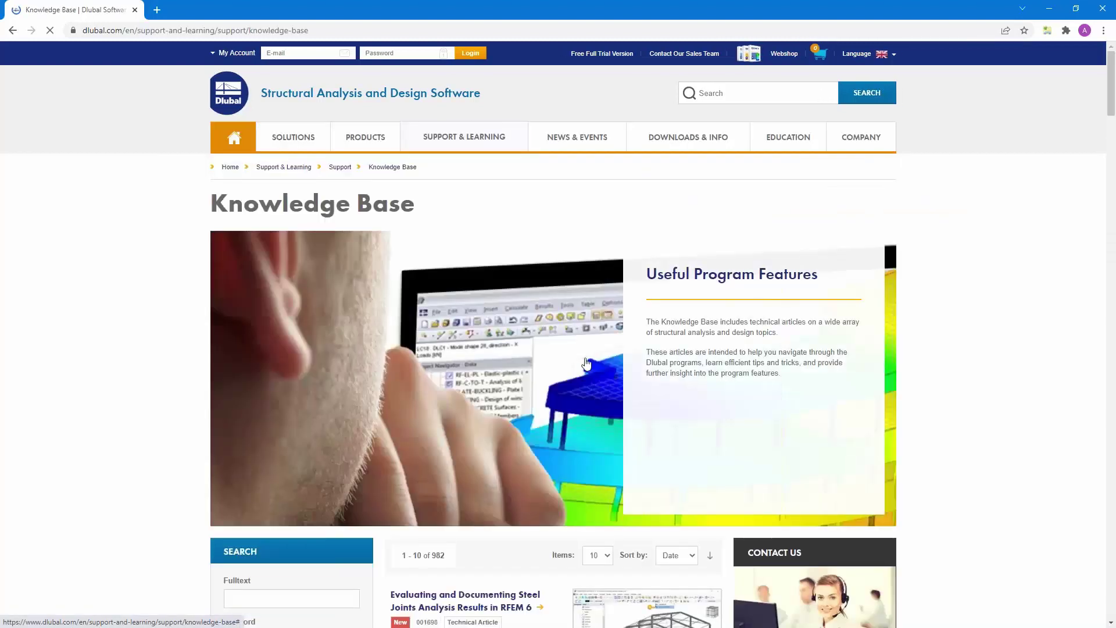
scroll(586, 363, "down", 8)
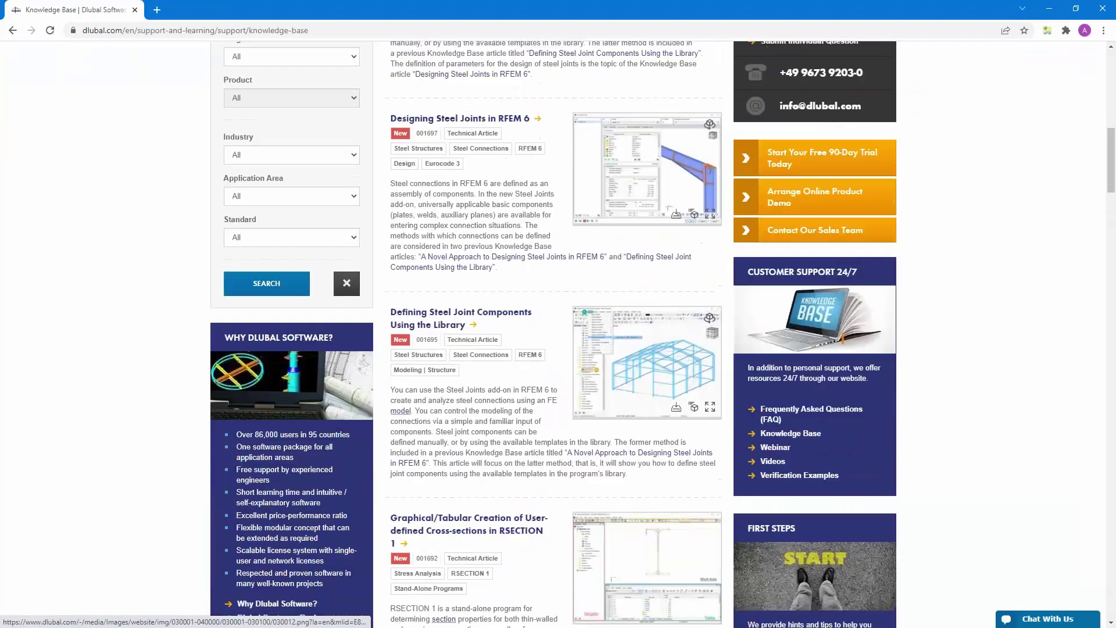
Step: Search the full text of the Knowledge Base articles for "warping"
scroll(378, 421, "up", 5)
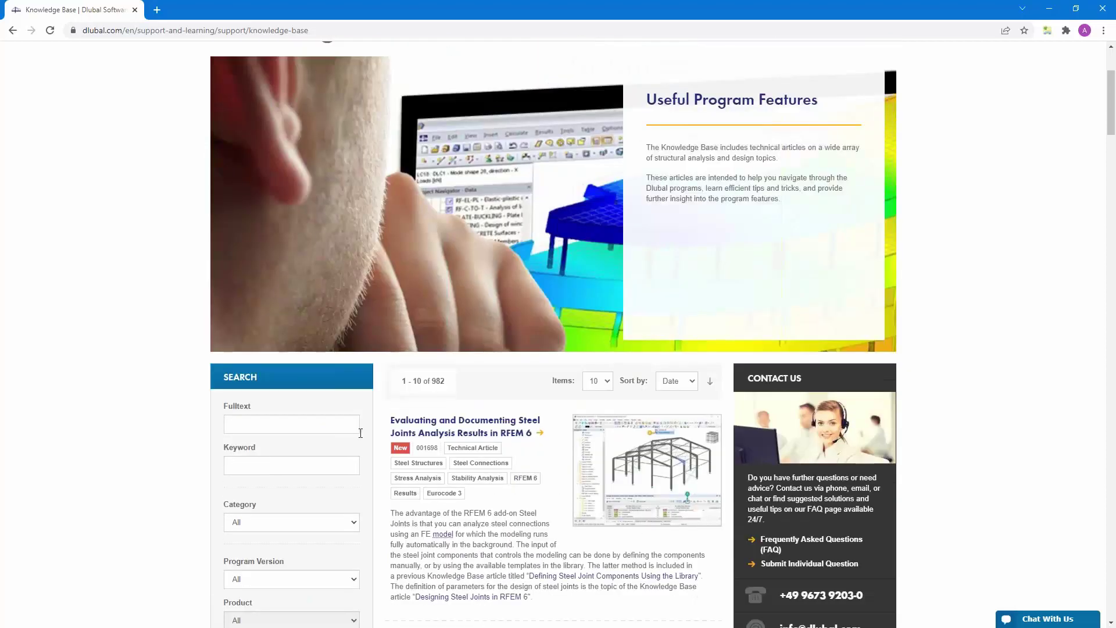
scroll(256, 342, "down", 2)
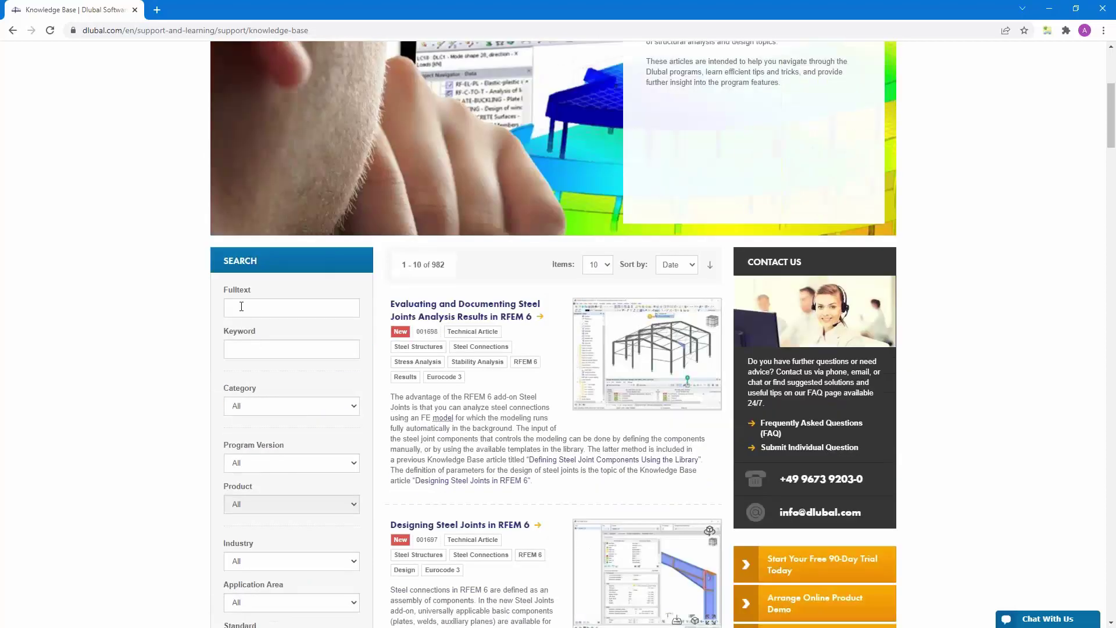
left_click(241, 306)
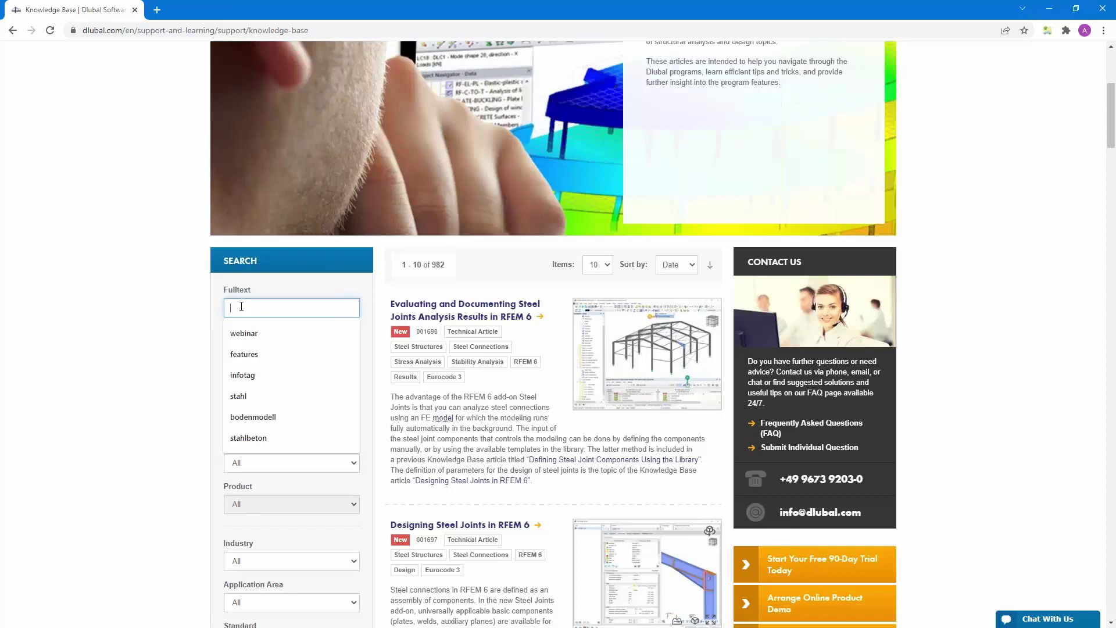
type("warpi")
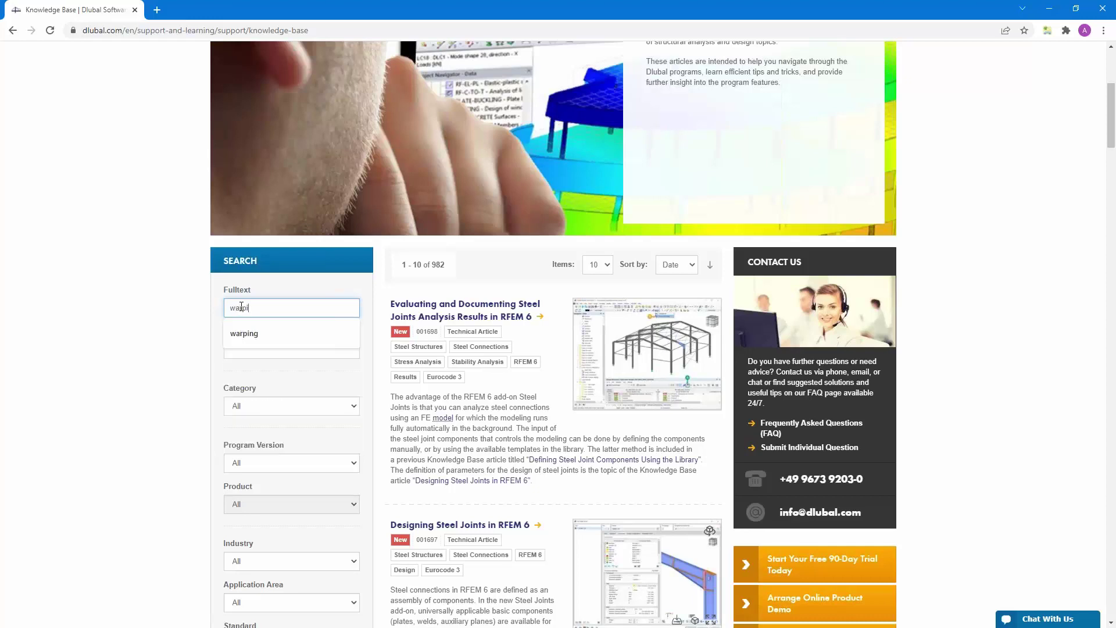
type("ng")
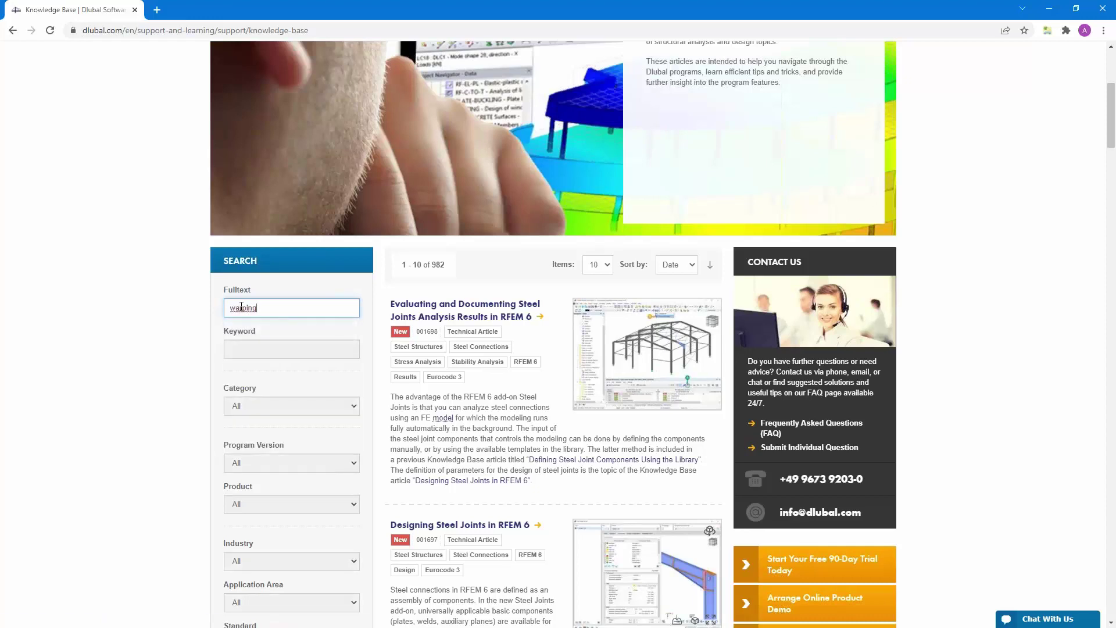
key("Return")
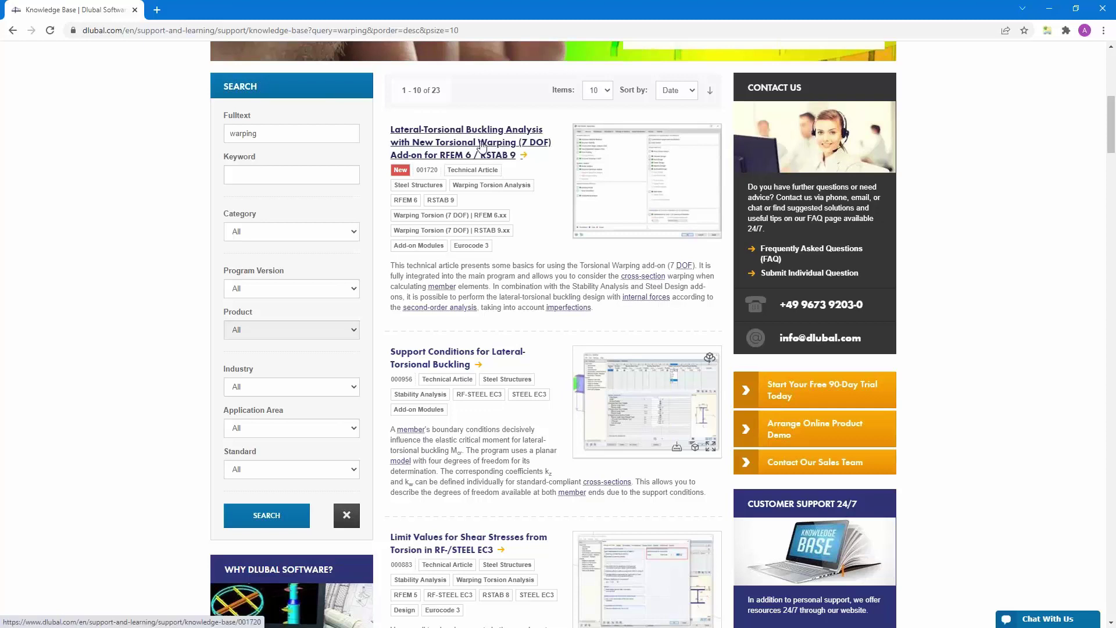
Step: Open the article on lateral-torsional buckling analysis with the Torsional Warping (7 DOF) add-on and skim through its content
left_click(487, 158)
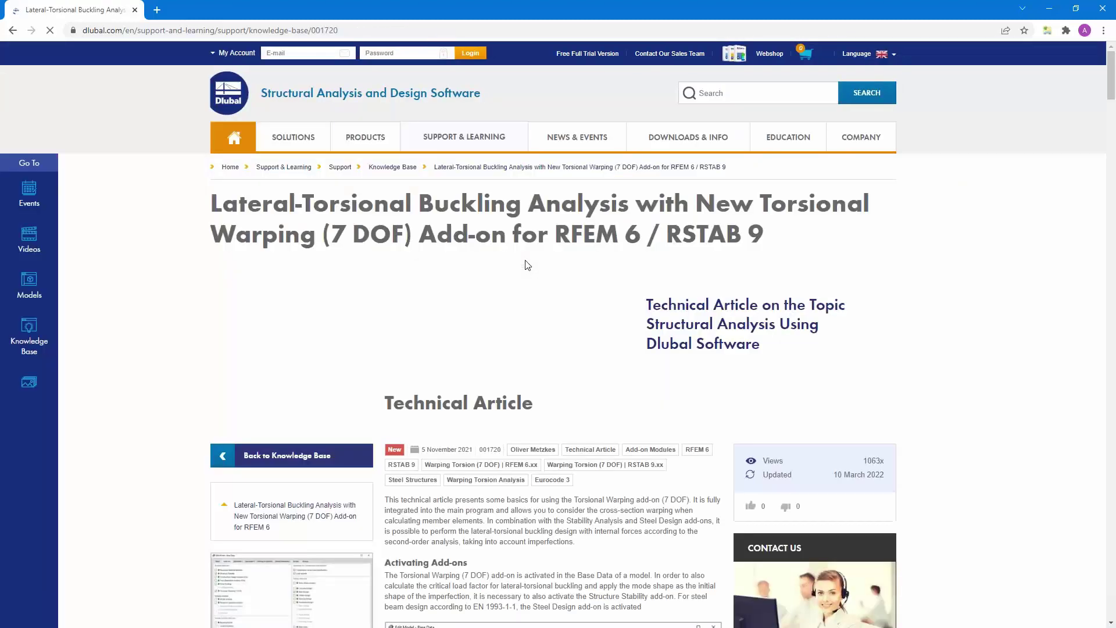
scroll(527, 265, "down", 16)
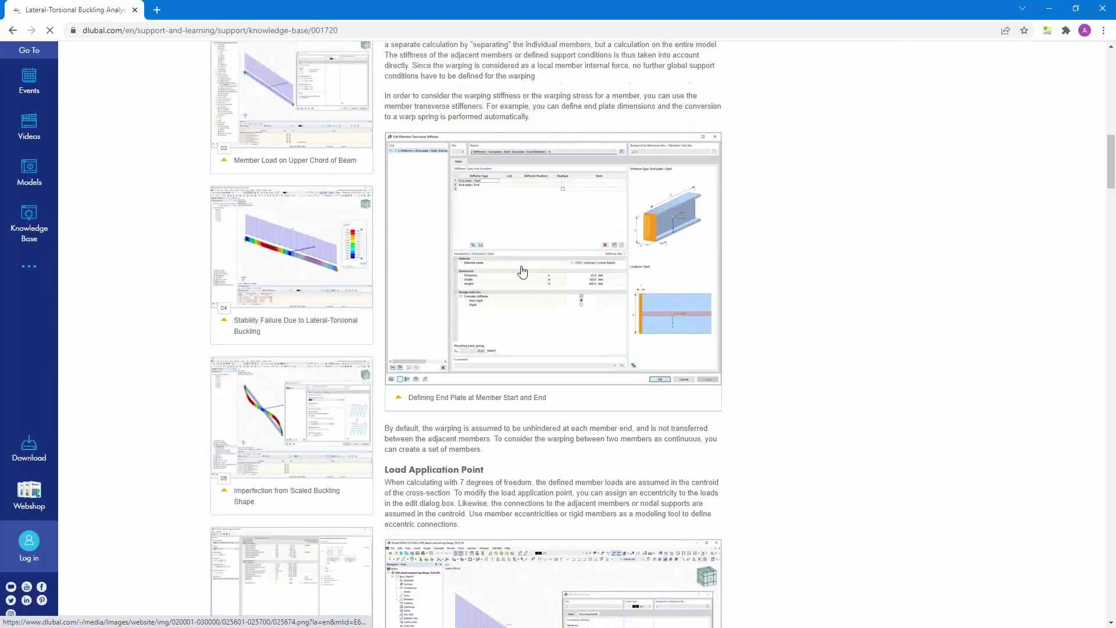
scroll(524, 269, "up", 10)
scroll(525, 269, "up", 5)
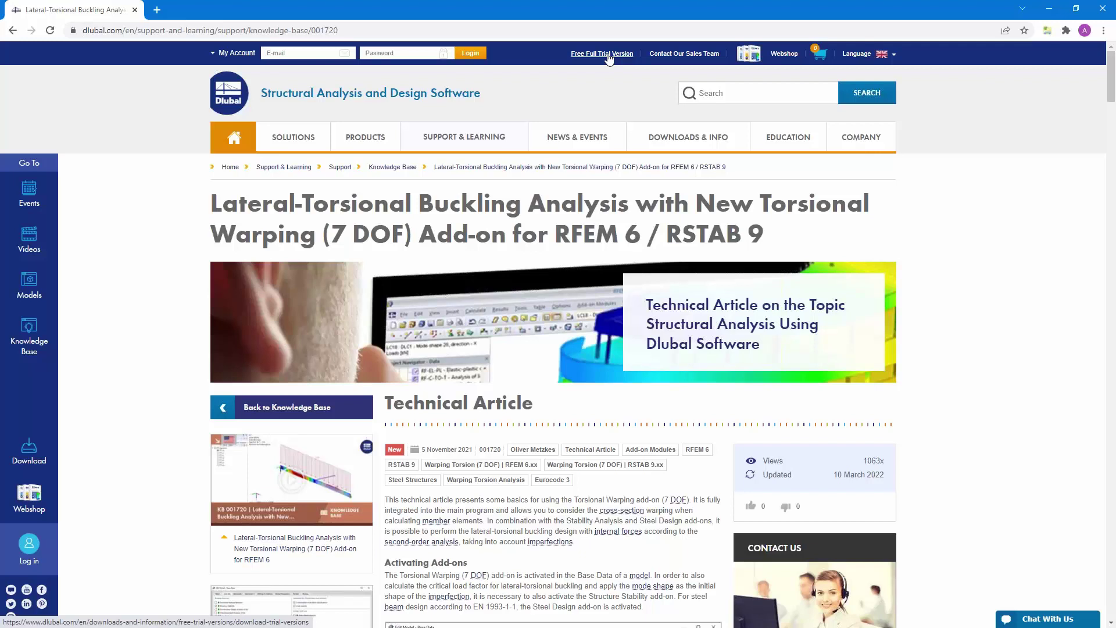
Step: Open the Free Full Trial Version page, look over the programs offered for download, and return to the technical article
left_click(608, 54)
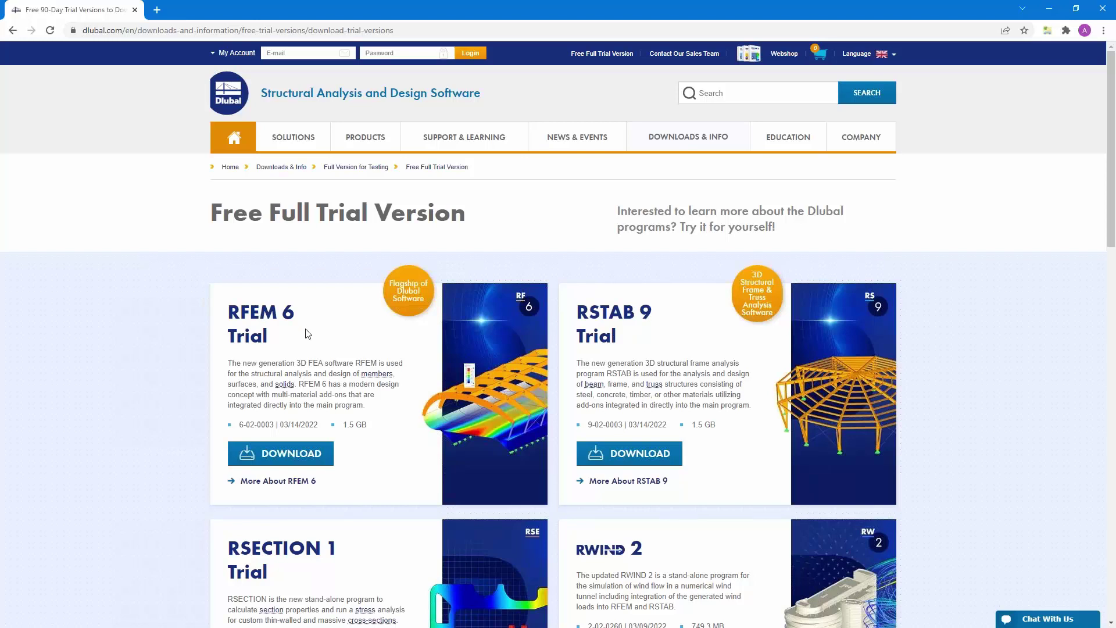
scroll(308, 333, "down", 4)
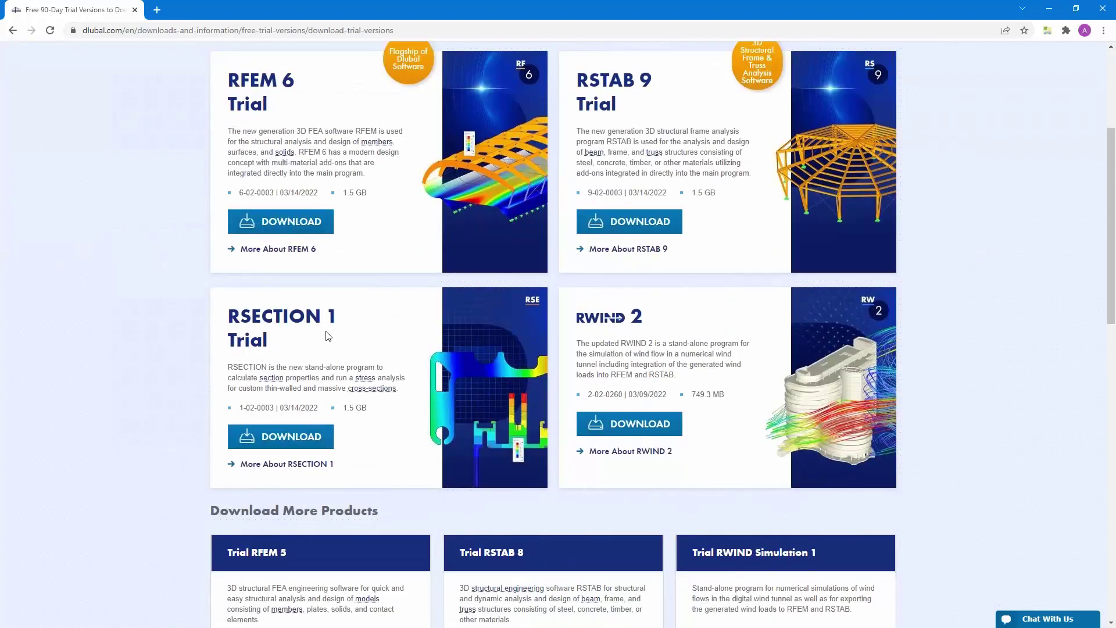
scroll(328, 336, "up", 4)
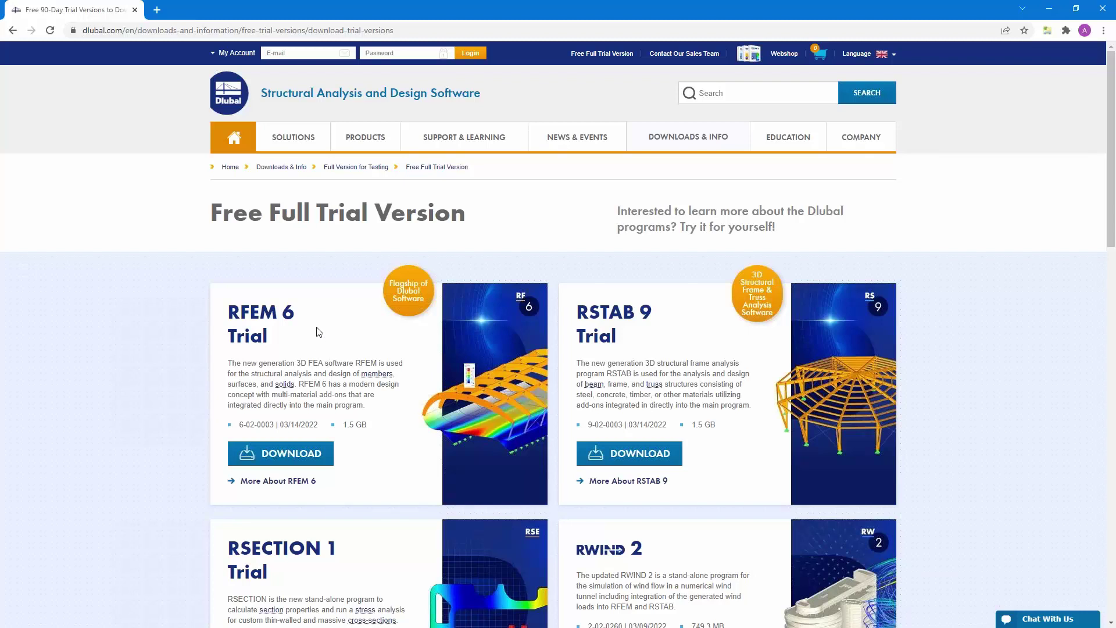
left_click(12, 30)
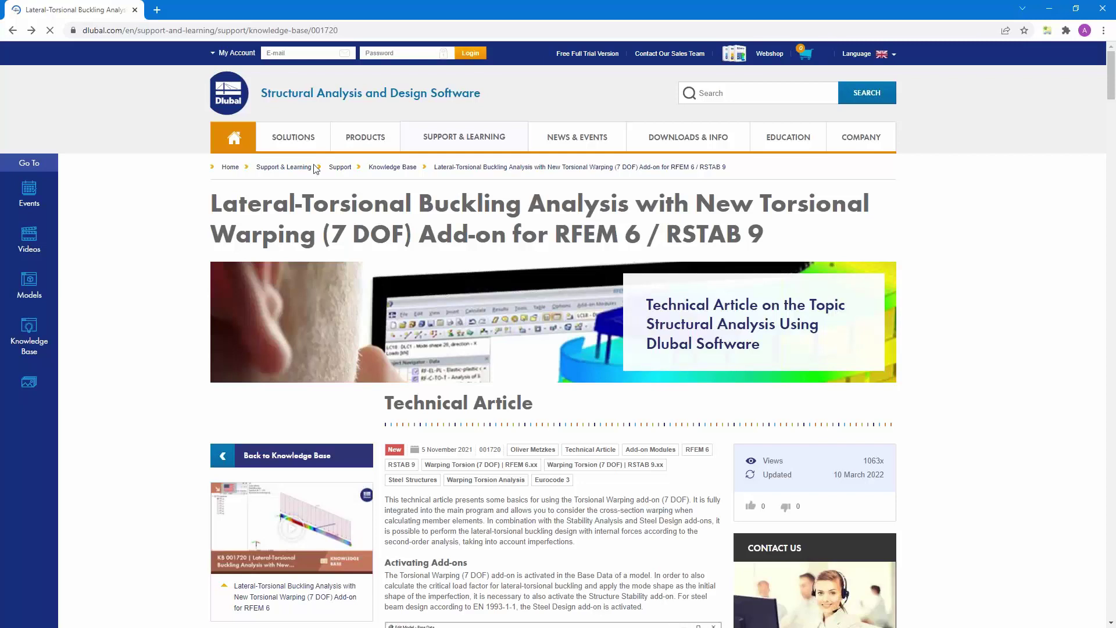
Step: Go to the Webinars overview under News & Events and open the webinar "Stability Analysis and Torsional Warping (7 DOF) in RFEM 6"
mouse_move(577, 141)
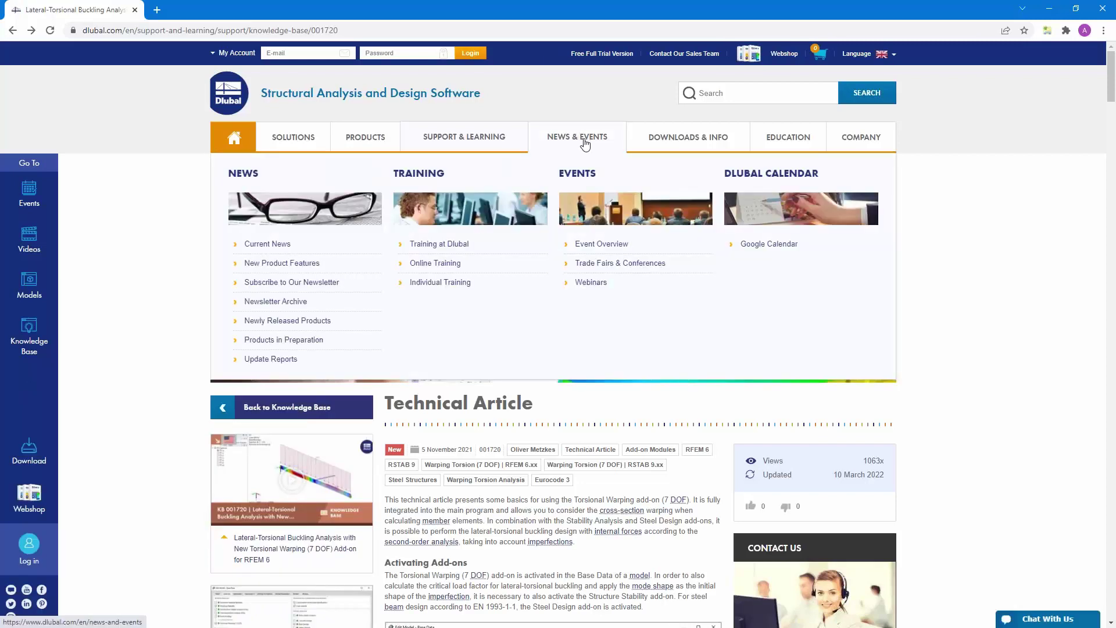
left_click(592, 283)
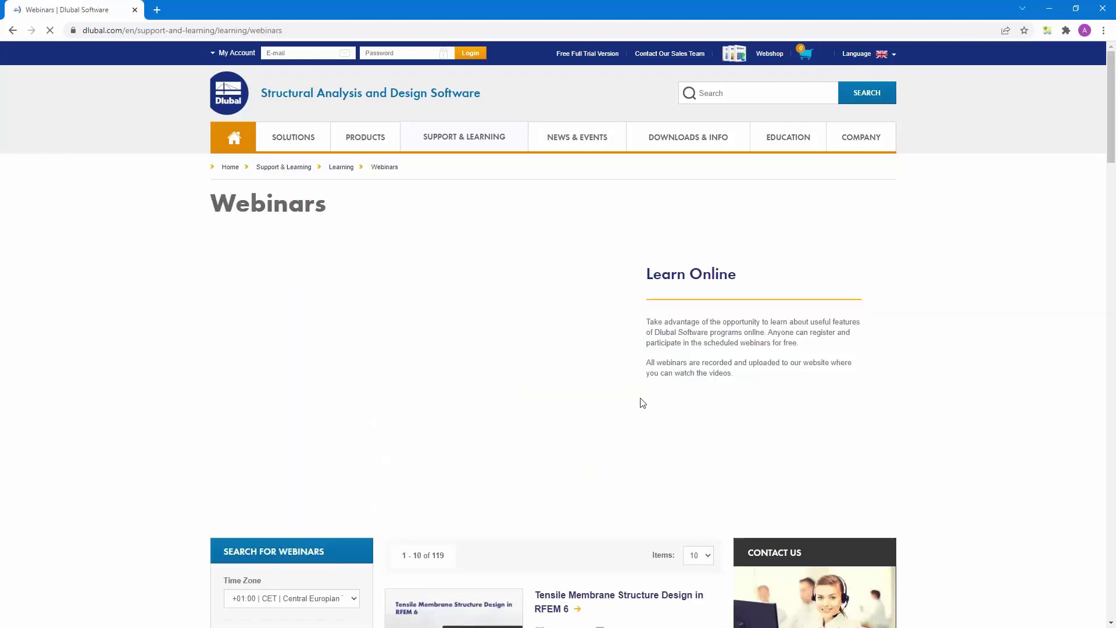
scroll(642, 403, "down", 6)
scroll(641, 402, "down", 7)
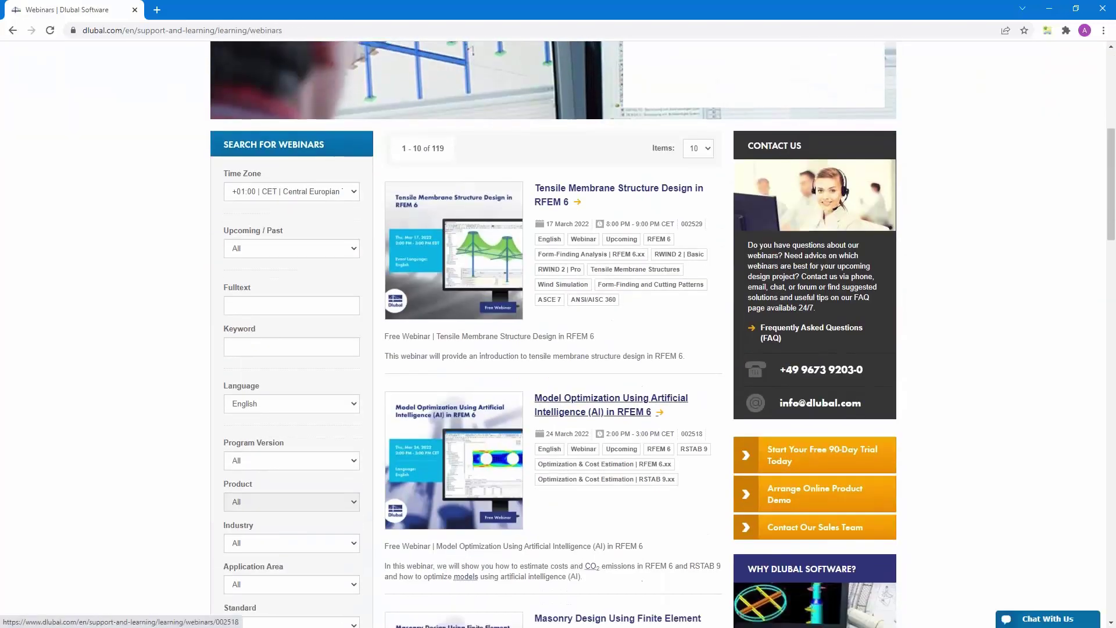
scroll(584, 241, "down", 8)
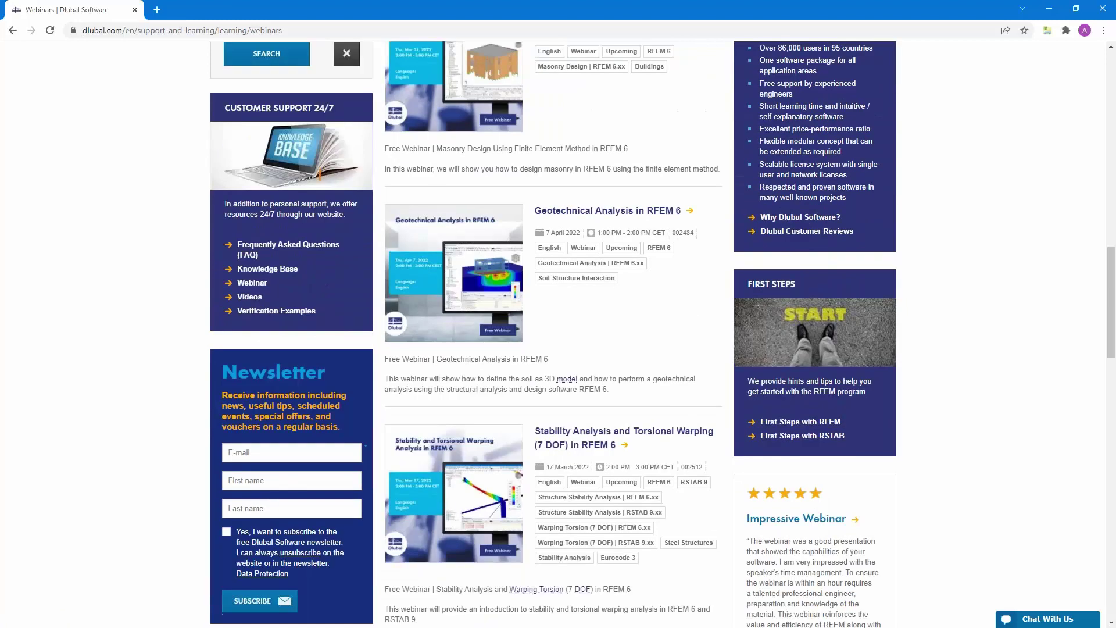
left_click(585, 241)
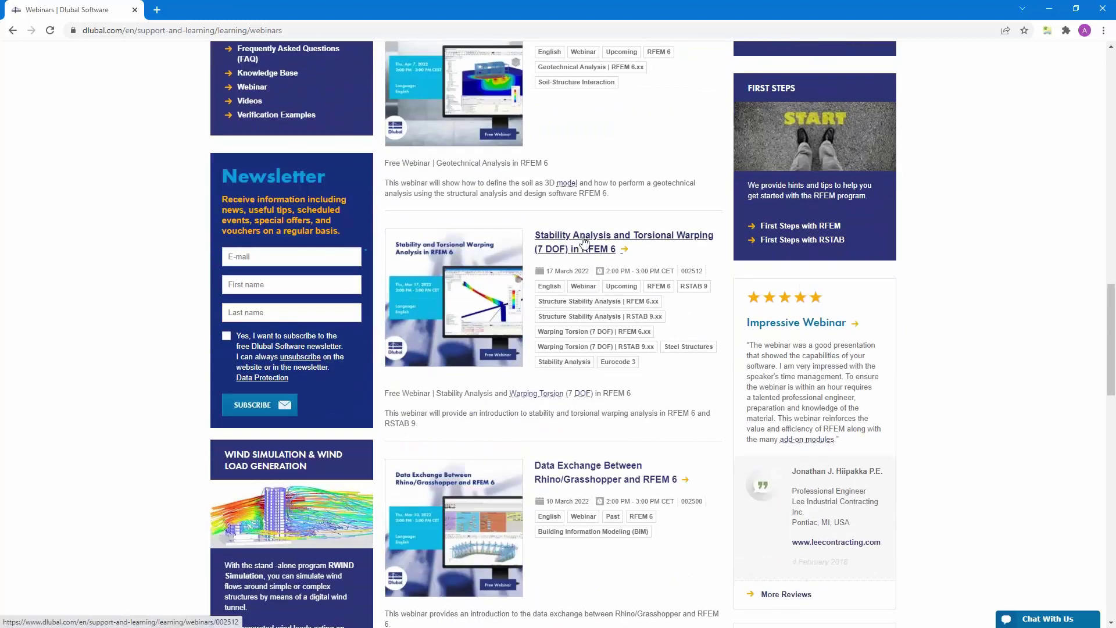
Step: Examine the webinar page's content description, time schedule, slide and script downloads, related links, and Models to Download section
scroll(571, 311, "down", 6)
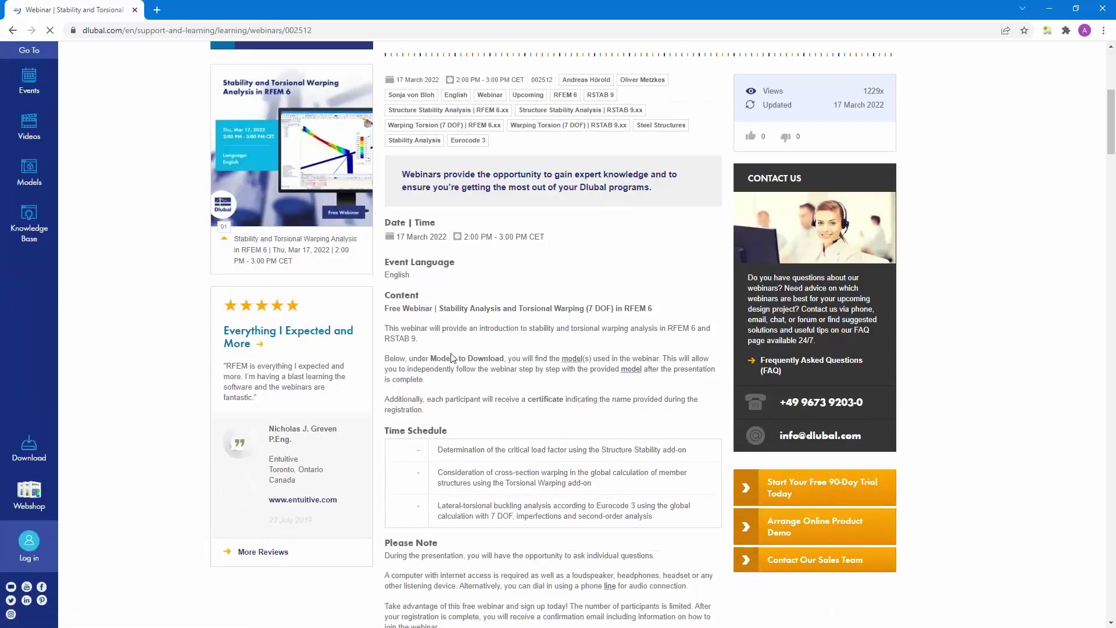
scroll(561, 394, "down", 13)
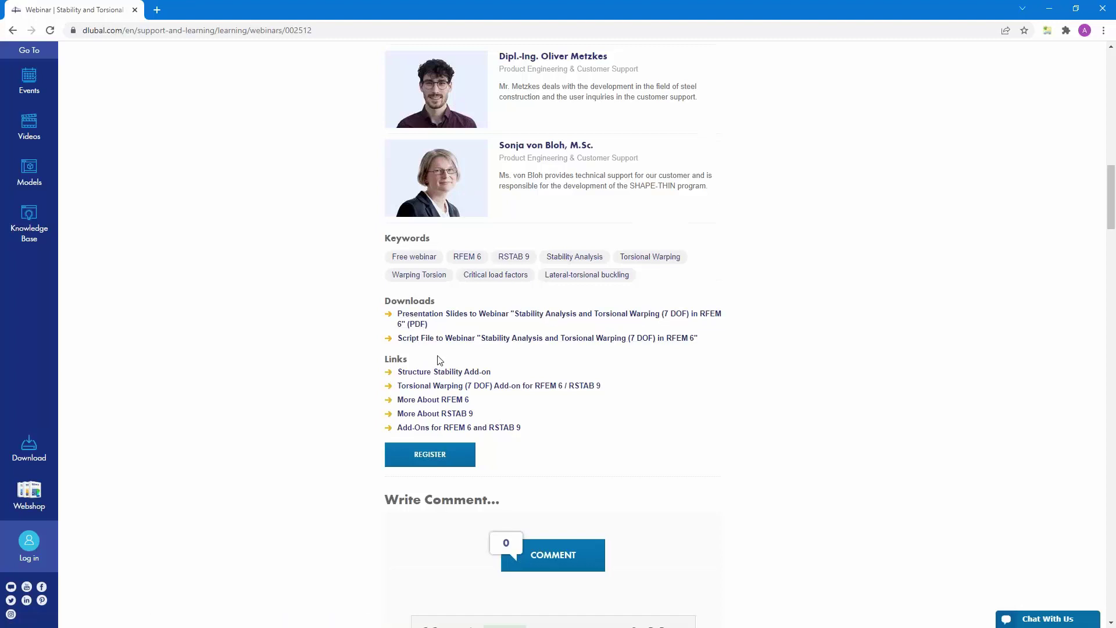
scroll(438, 359, "down", 7)
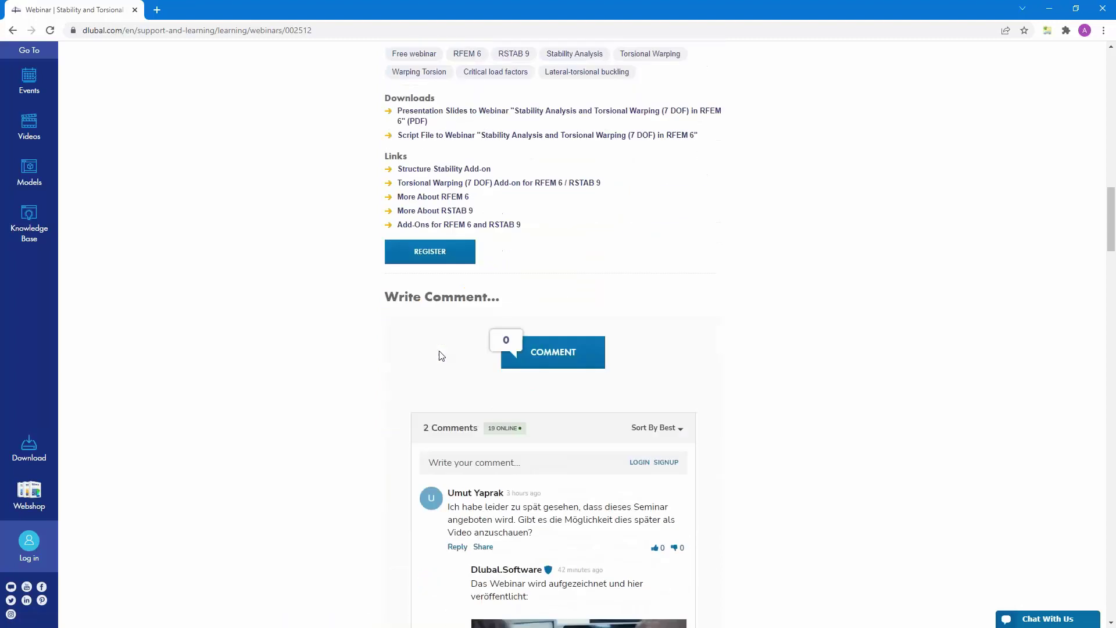
scroll(440, 355, "down", 20)
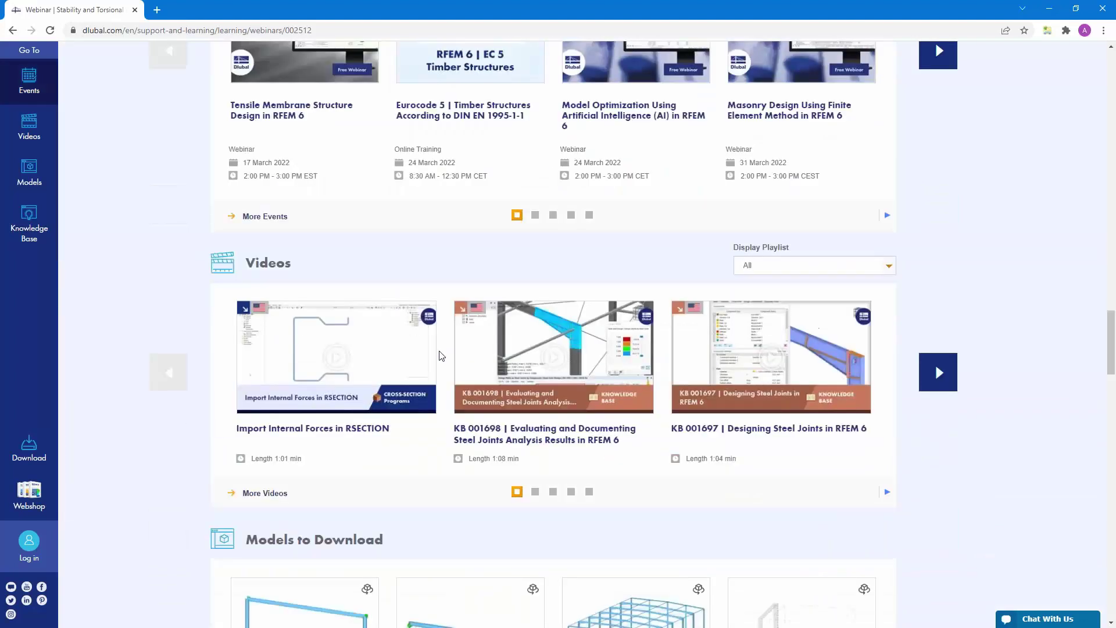
scroll(442, 355, "down", 4)
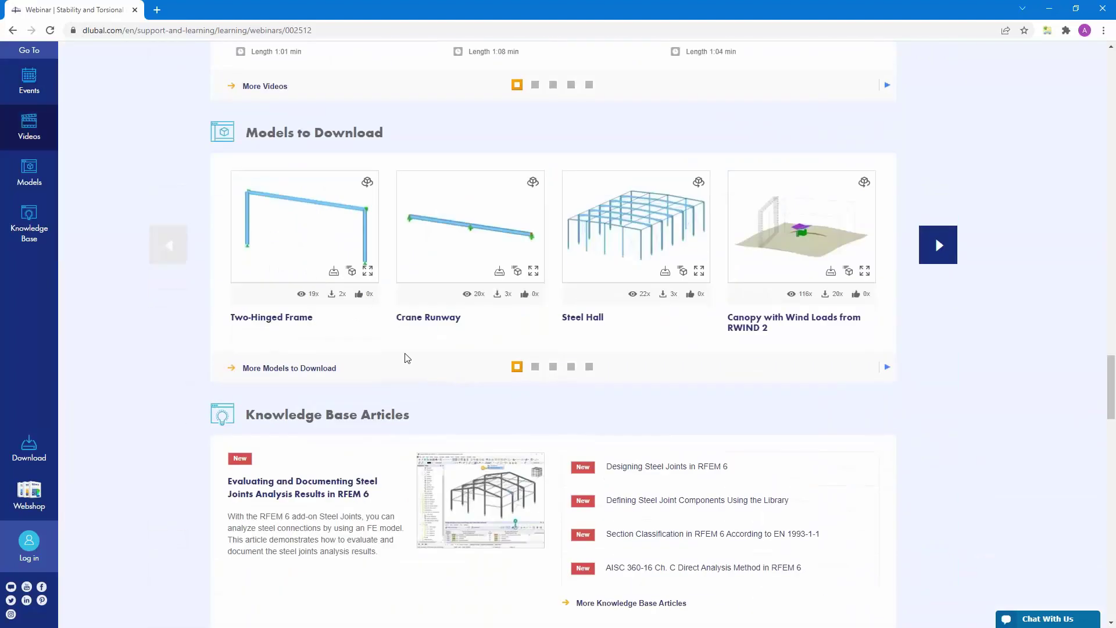
scroll(441, 360, "up", 20)
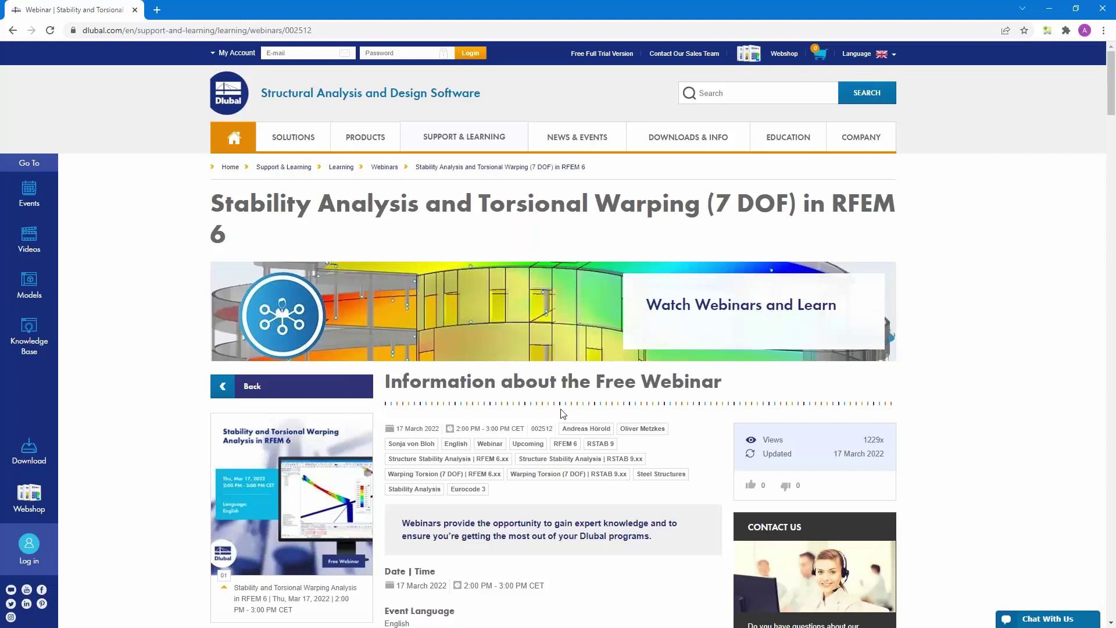
scroll(563, 414, "down", 6)
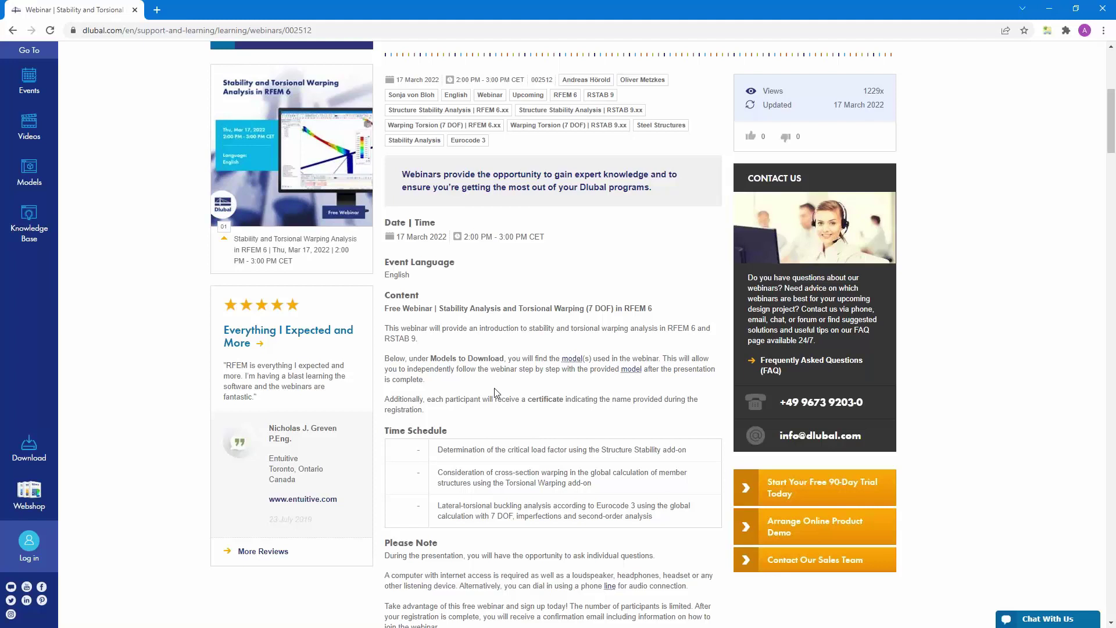
scroll(398, 391, "up", 6)
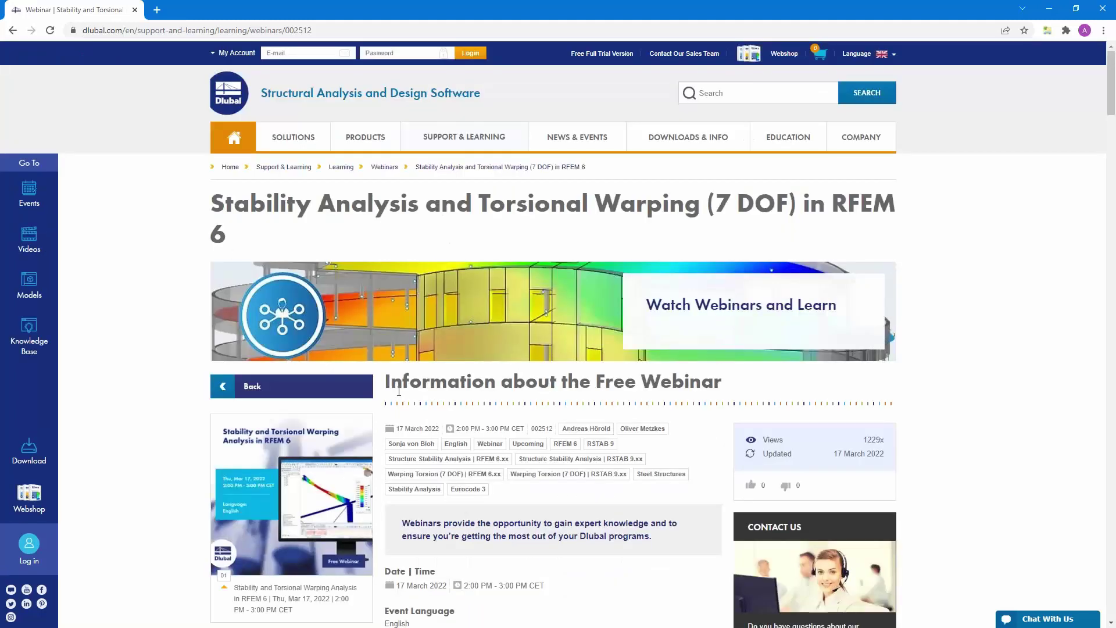